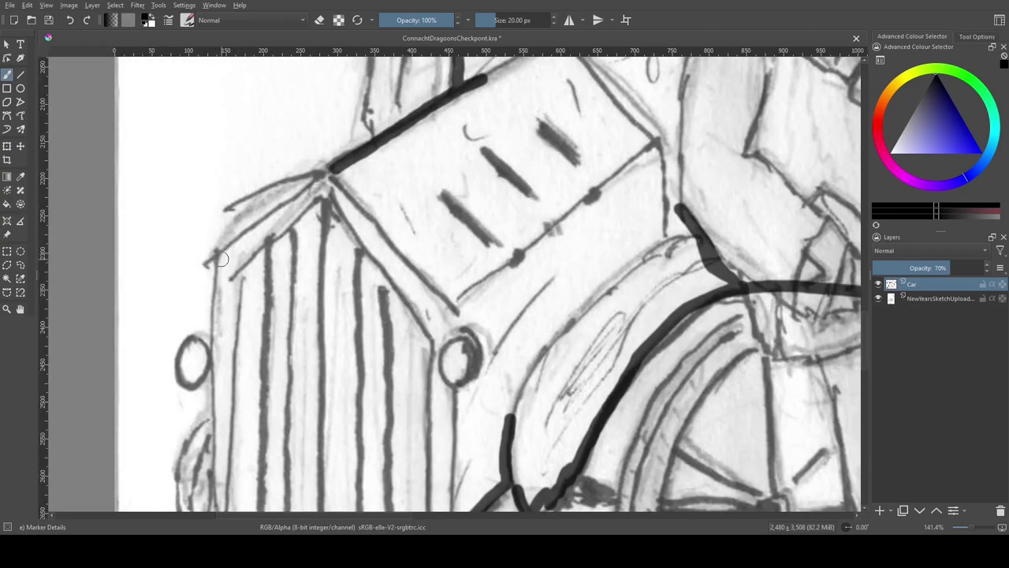
# Finish the black outline around the car's radiator and bonnet with a 20 px brush and fill the car body
pyautogui.moveTo(206, 503)
pyautogui.mouseDown()
pyautogui.moveTo(330, 400)
pyautogui.moveTo(330, 317)
pyautogui.mouseUp()
pyautogui.moveTo(339, 349); pyautogui.dragTo(580, 349)
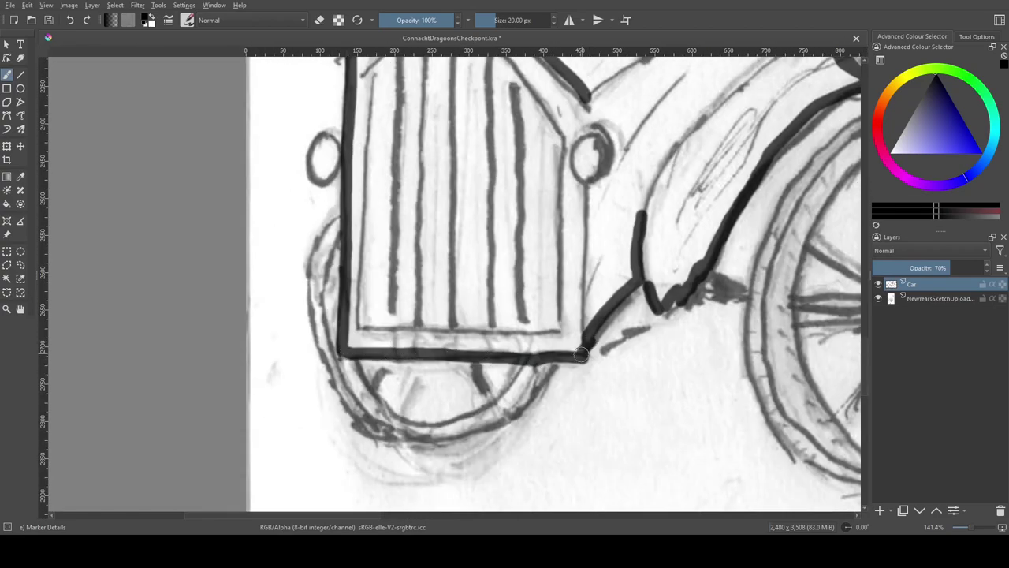
pyautogui.moveTo(710, 79); pyautogui.dragTo(360, 331)
pyautogui.moveTo(709, 198); pyautogui.dragTo(359, 448)
pyautogui.moveTo(438, 91)
pyautogui.mouseDown()
pyautogui.moveTo(498, 427)
pyautogui.moveTo(670, 241)
pyautogui.moveTo(223, 363)
pyautogui.moveTo(578, 347)
pyautogui.moveTo(541, 253)
pyautogui.moveTo(637, 255)
pyautogui.mouseUp()
pyautogui.moveTo(423, 190); pyautogui.dragTo(324, 277)
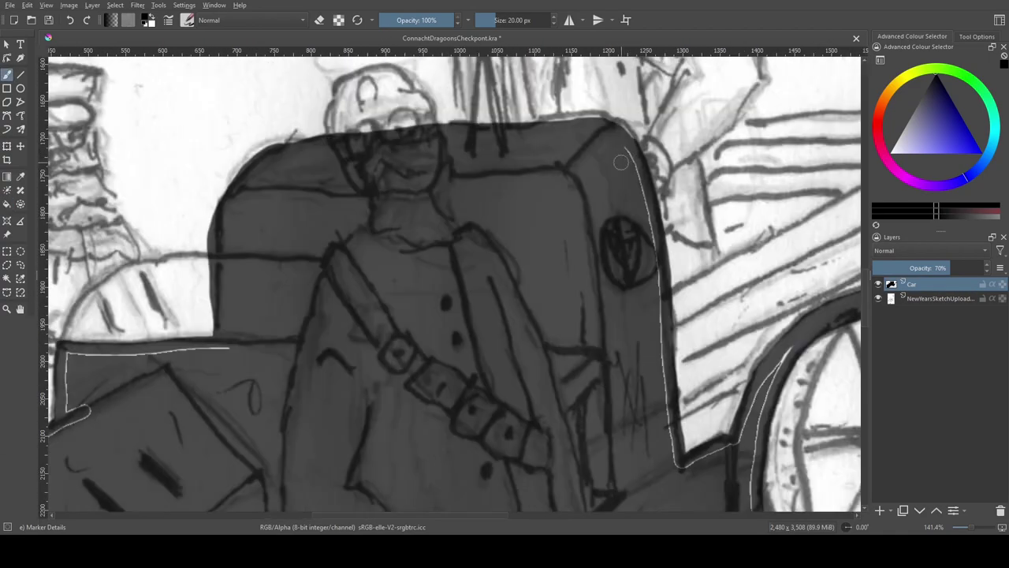
# Paint over the thin unfilled gaps along the inner edges of the black car body with the 20 px brush
pyautogui.moveTo(772, 428); pyautogui.dragTo(599, 357)
pyautogui.moveTo(688, 327); pyautogui.dragTo(568, 423)
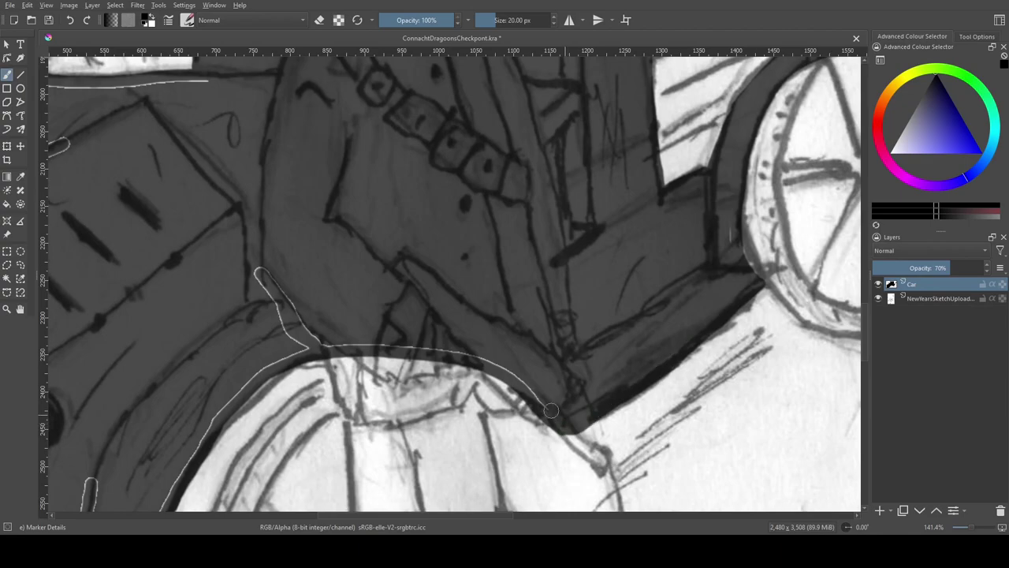
pyautogui.moveTo(275, 303); pyautogui.dragTo(343, 177)
pyautogui.moveTo(237, 355); pyautogui.dragTo(500, 197)
pyautogui.moveTo(394, 51); pyautogui.dragTo(193, 200)
pyautogui.moveTo(473, 355); pyautogui.dragTo(696, 141)
pyautogui.moveTo(473, 237); pyautogui.dragTo(473, 355)
# Paint the cargo bed behind the cab in a muted golden brown up to the rear mudguard, covering its edge gaps
pyautogui.click(890, 88)
pyautogui.click(939, 103)
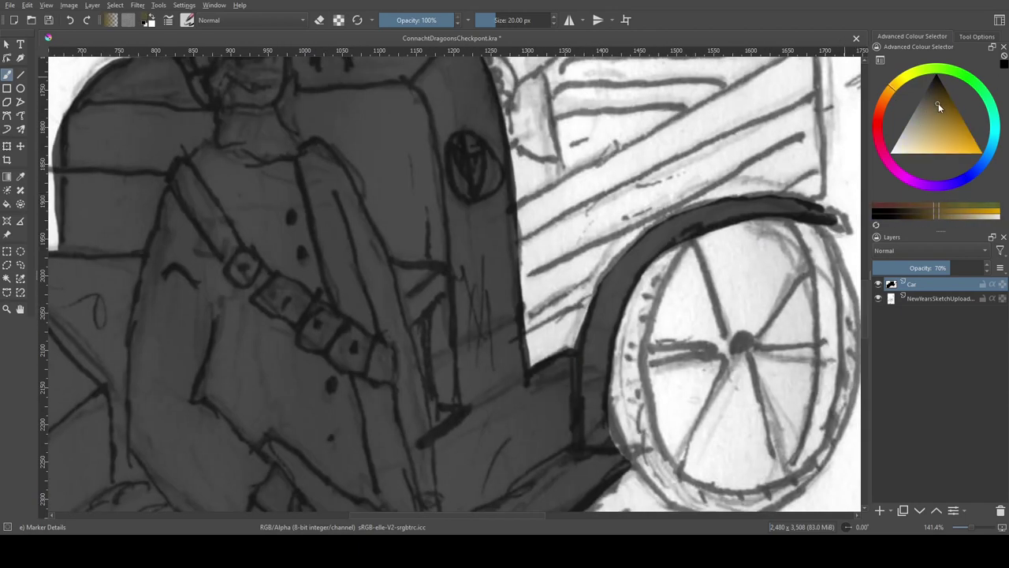
pyautogui.moveTo(470, 265); pyautogui.dragTo(523, 238)
pyautogui.moveTo(772, 244)
pyautogui.mouseDown()
pyautogui.moveTo(568, 87)
pyautogui.moveTo(442, 99)
pyautogui.moveTo(481, 410)
pyautogui.moveTo(526, 400)
pyautogui.mouseUp()
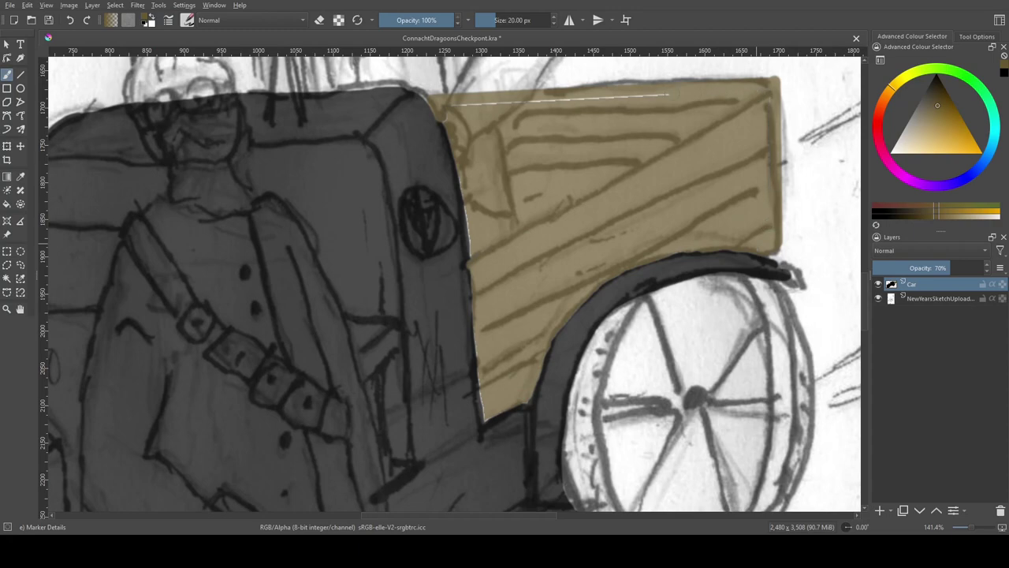
pyautogui.moveTo(474, 236)
pyautogui.mouseDown()
pyautogui.moveTo(443, 243)
pyautogui.moveTo(412, 292)
pyautogui.mouseUp()
# Outline the cab behind the soldier in a darker brown and fill the enclosed area with that colour
pyautogui.click(930, 98)
pyautogui.moveTo(473, 272)
pyautogui.mouseDown()
pyautogui.moveTo(552, 230)
pyautogui.moveTo(461, 268)
pyautogui.mouseUp()
pyautogui.moveTo(410, 512); pyautogui.dragTo(570, 326)
pyautogui.moveTo(563, 302)
pyautogui.mouseDown()
pyautogui.moveTo(508, 339)
pyautogui.moveTo(538, 326)
pyautogui.mouseUp()
pyautogui.moveTo(473, 315); pyautogui.dragTo(547, 327)
pyautogui.moveTo(513, 254); pyautogui.dragTo(566, 360)
pyautogui.moveTo(581, 231); pyautogui.dragTo(524, 283)
pyautogui.moveTo(580, 231); pyautogui.dragTo(588, 341)
pyautogui.moveTo(587, 340)
pyautogui.mouseDown()
pyautogui.moveTo(199, 299)
pyautogui.moveTo(201, 165)
pyautogui.mouseUp()
pyautogui.press('f')
pyautogui.click(662, 408)
# Paint over the remaining black gaps along the lower edges of the brown cab with a smaller brush
pyautogui.scroll(4, 662, 409)
pyautogui.scroll(-2, 543, 419)
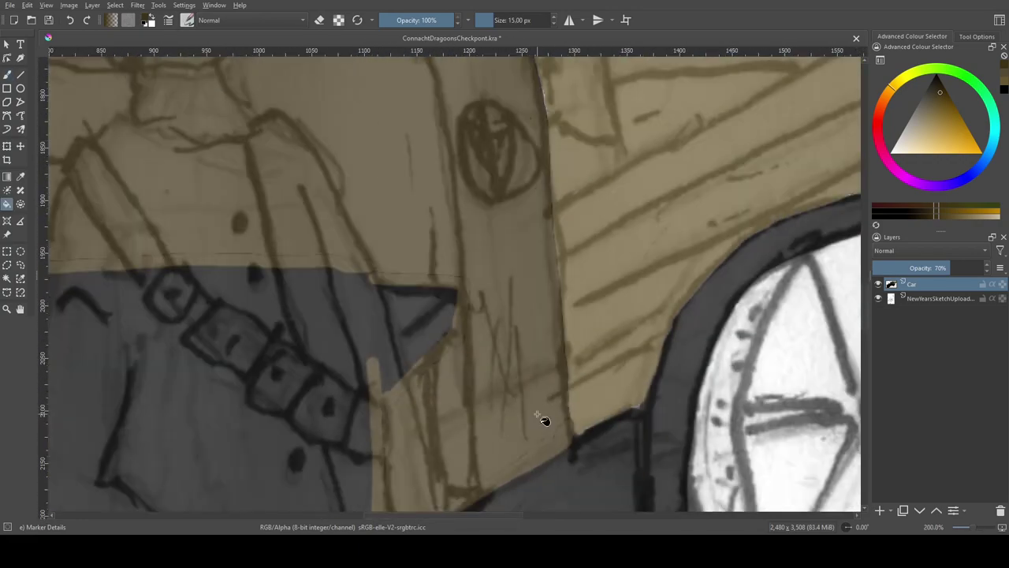
pyautogui.press('b')
pyautogui.moveTo(315, 275); pyautogui.dragTo(520, 272)
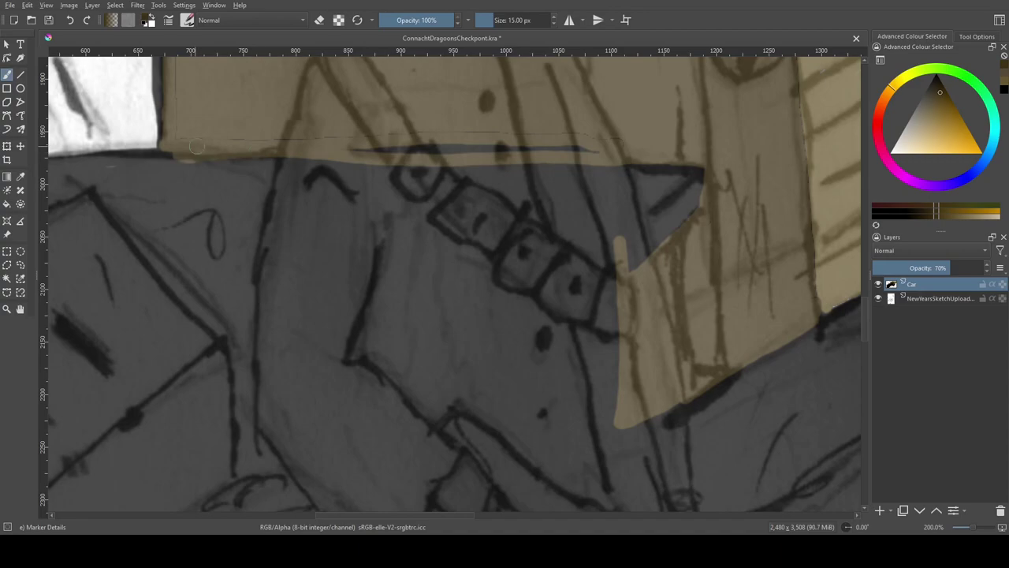
pyautogui.click(21, 76)
pyautogui.moveTo(701, 181)
pyautogui.mouseDown()
pyautogui.moveTo(620, 290)
pyautogui.moveTo(603, 209)
pyautogui.mouseUp()
pyautogui.moveTo(603, 209)
pyautogui.mouseDown()
pyautogui.moveTo(611, 357)
pyautogui.moveTo(395, 443)
pyautogui.mouseUp()
pyautogui.moveTo(395, 236); pyautogui.dragTo(423, 382)
pyautogui.moveTo(798, 328)
pyautogui.mouseDown()
pyautogui.moveTo(690, 130)
pyautogui.moveTo(733, 36)
pyautogui.mouseUp()
# Draw straight 10 px lines over the sketched planks of the cargo bed with the Line tool
pyautogui.press('b')
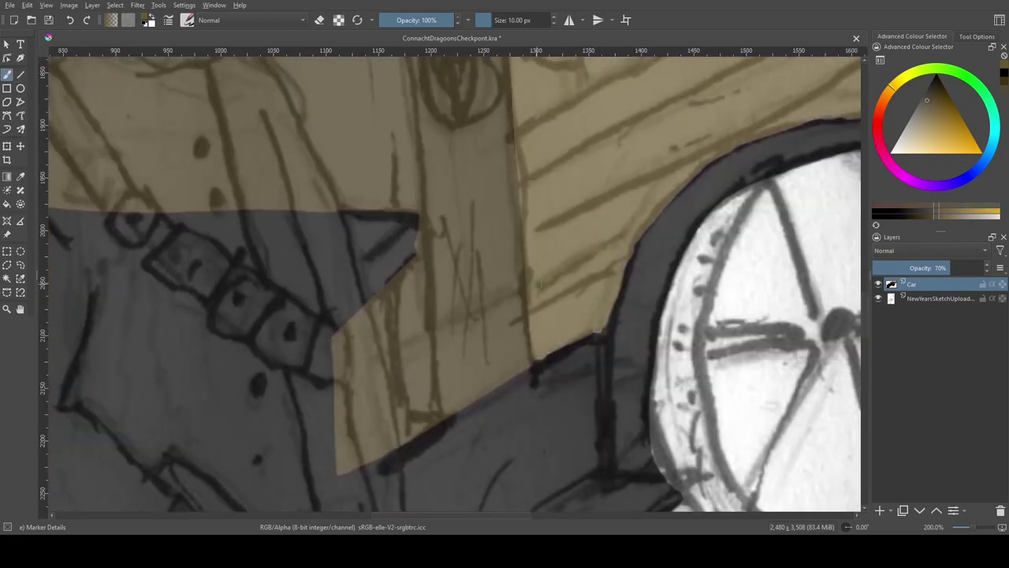
pyautogui.press('v')
pyautogui.moveTo(611, 167); pyautogui.dragTo(500, 285)
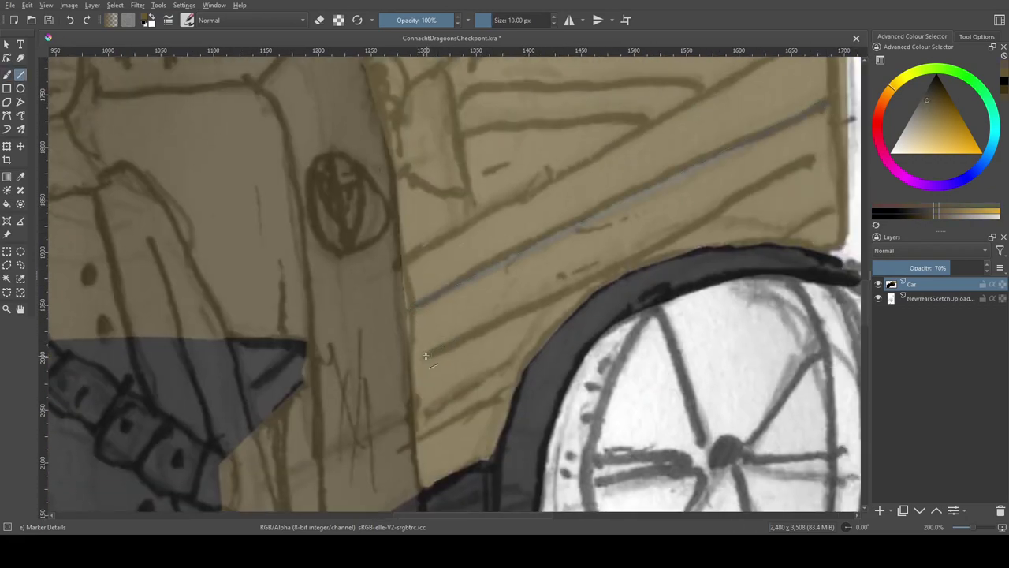
pyautogui.scroll(5, 622, 320)
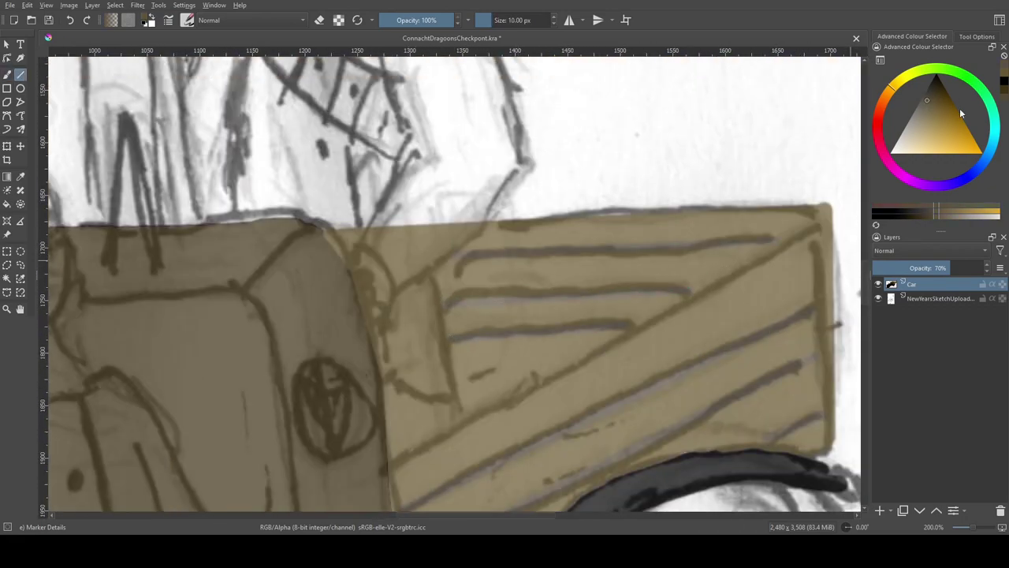
pyautogui.moveTo(517, 413); pyautogui.dragTo(438, 202)
# Outline the black triangular area beside the soldier's arm with a 5 px brush and fill it light grey
pyautogui.scroll(-10, 737, 146)
pyautogui.scroll(6, 541, 146)
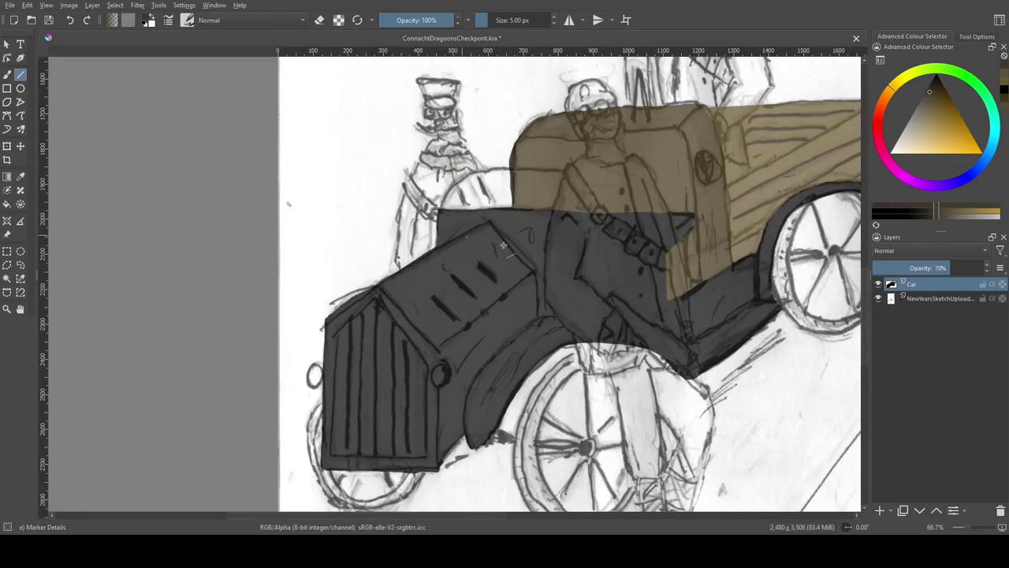
pyautogui.press('b')
pyautogui.scroll(5, 540, 147)
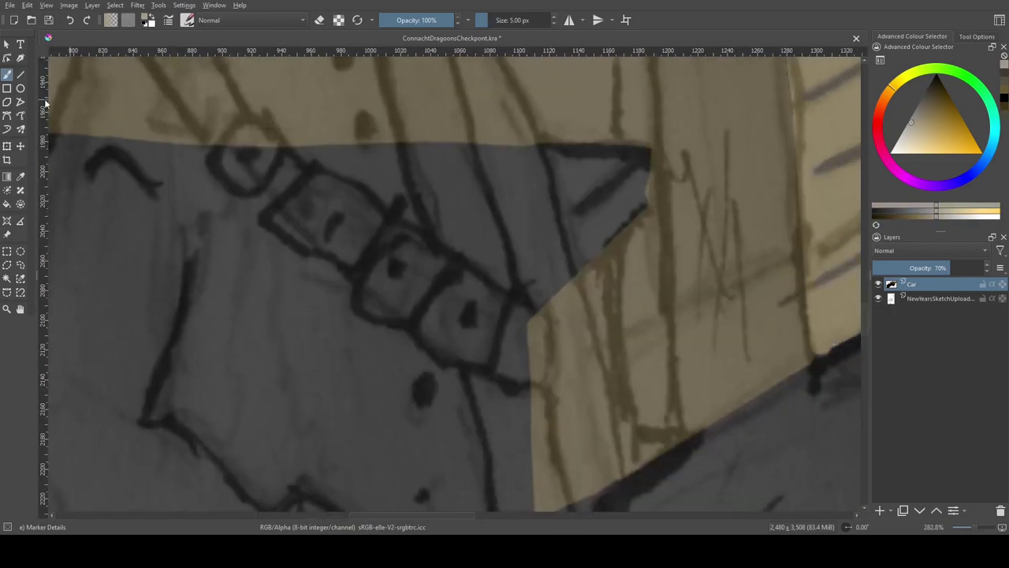
pyautogui.press('f')
pyautogui.click(533, 258)
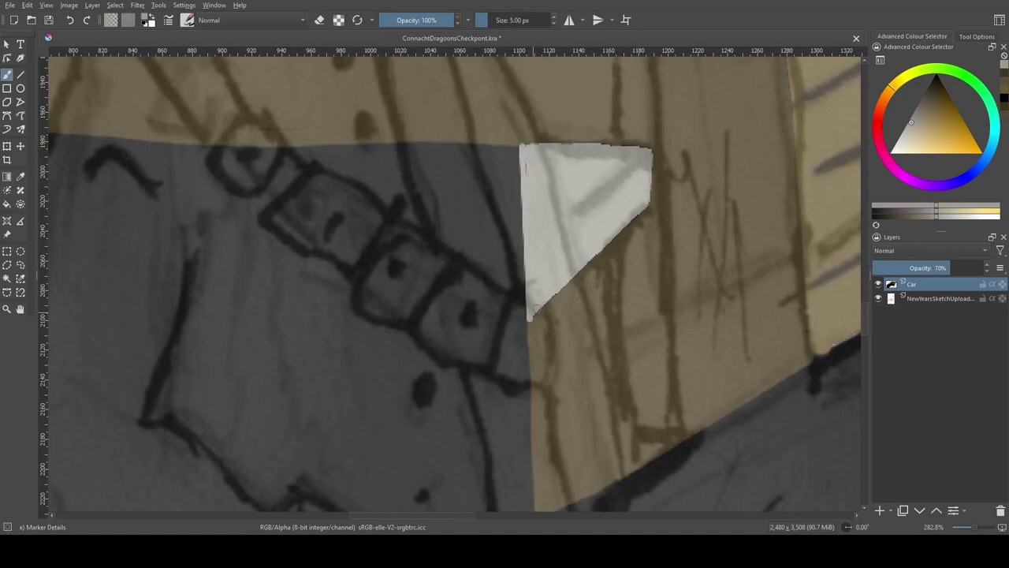
# Trace the light grey triangle's diagonal and edges in darker grey with a 5 px and 4 px brush, and save the drawing
pyautogui.click(913, 112)
pyautogui.moveTo(635, 166); pyautogui.dragTo(565, 217)
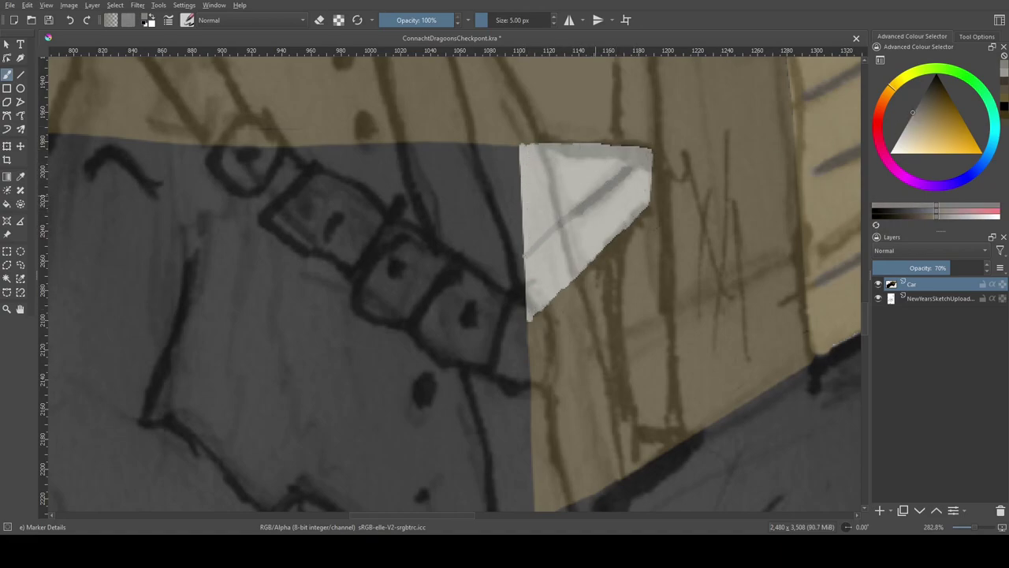
pyautogui.press('[')
pyautogui.moveTo(646, 173)
pyautogui.mouseDown()
pyautogui.moveTo(642, 142)
pyautogui.moveTo(550, 145)
pyautogui.mouseUp()
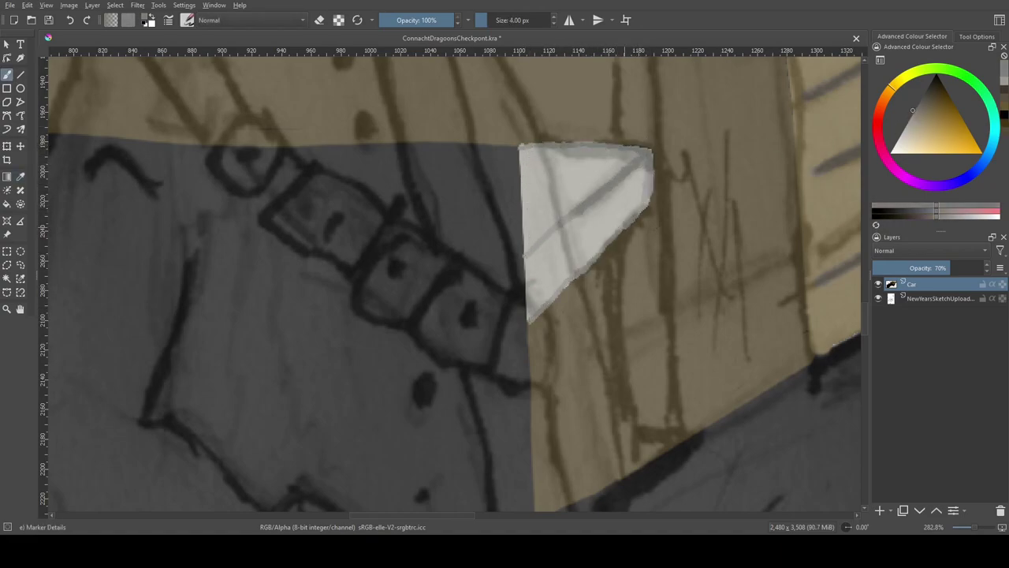
pyautogui.press('2')
pyautogui.hotkey('ctrl', 's')
pyautogui.press('1')
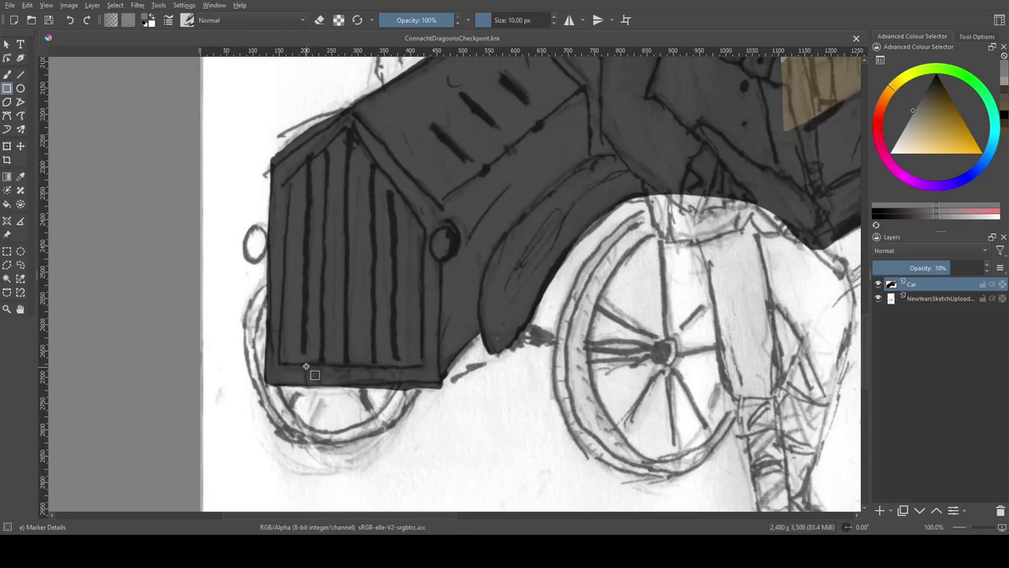
# Draw a filled grey number plate about 180 px wide across the bottom edge of the radiator
pyautogui.moveTo(308, 368); pyautogui.dragTo(398, 387)
pyautogui.press('b')
pyautogui.scroll(5, 308, 402)
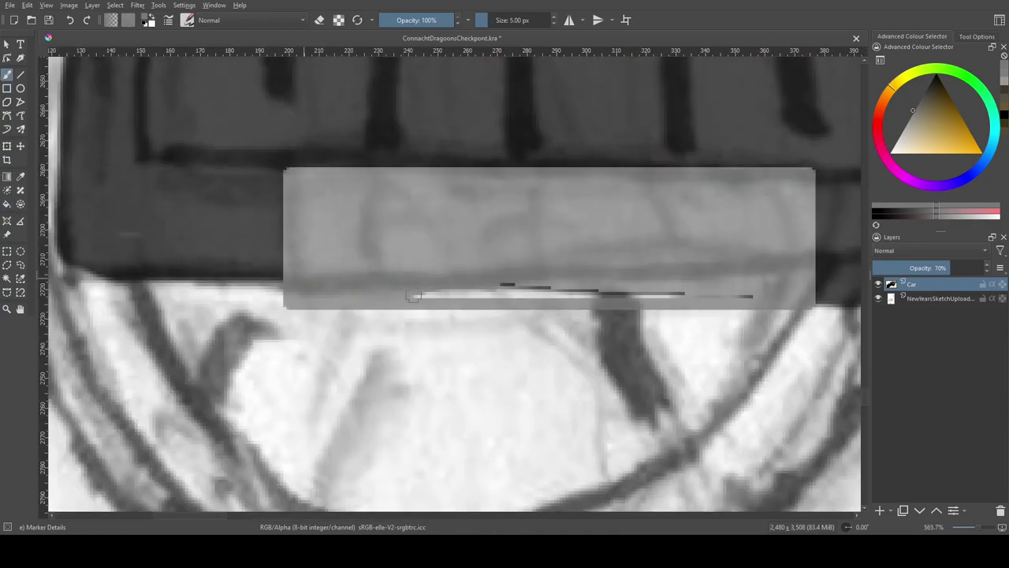
pyautogui.hotkey('ctrl', 'z')
# Letter "B299 f1" on the number plate in black with a 5 px brush
pyautogui.press('d')
pyautogui.moveTo(327, 189); pyautogui.dragTo(335, 294)
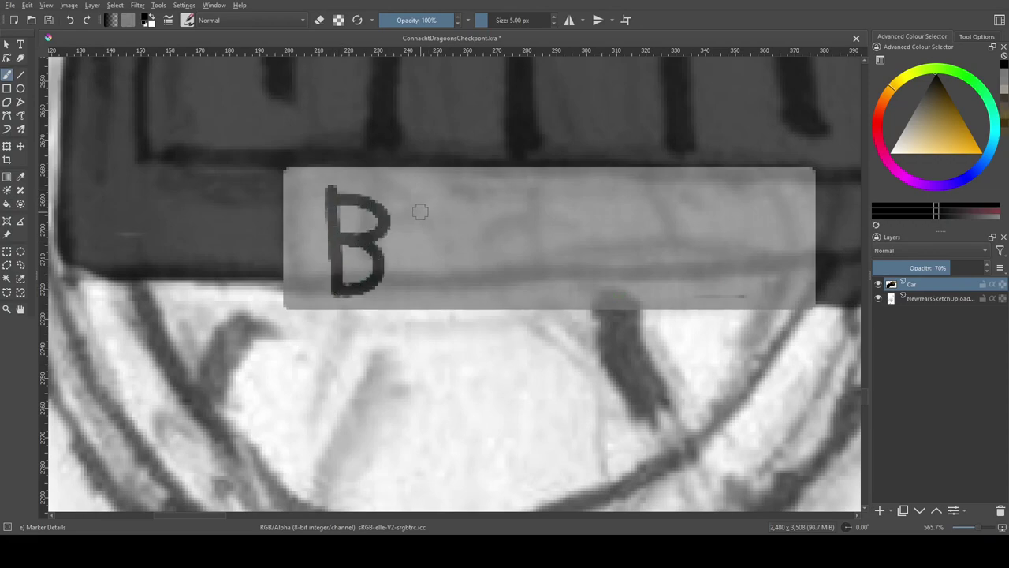
pyautogui.moveTo(408, 207); pyautogui.dragTo(466, 291)
pyautogui.moveTo(540, 203); pyautogui.dragTo(540, 296)
pyautogui.moveTo(605, 202); pyautogui.dragTo(619, 295)
pyautogui.moveTo(716, 211); pyautogui.dragTo(687, 290)
pyautogui.moveTo(678, 246); pyautogui.dragTo(708, 246)
pyautogui.moveTo(741, 213)
pyautogui.mouseDown()
pyautogui.moveTo(753, 298)
pyautogui.moveTo(779, 300)
pyautogui.mouseUp()
# Trace the number plate's top and right edges in grey with a 3 px brush
pyautogui.scroll(-1, 687, 290)
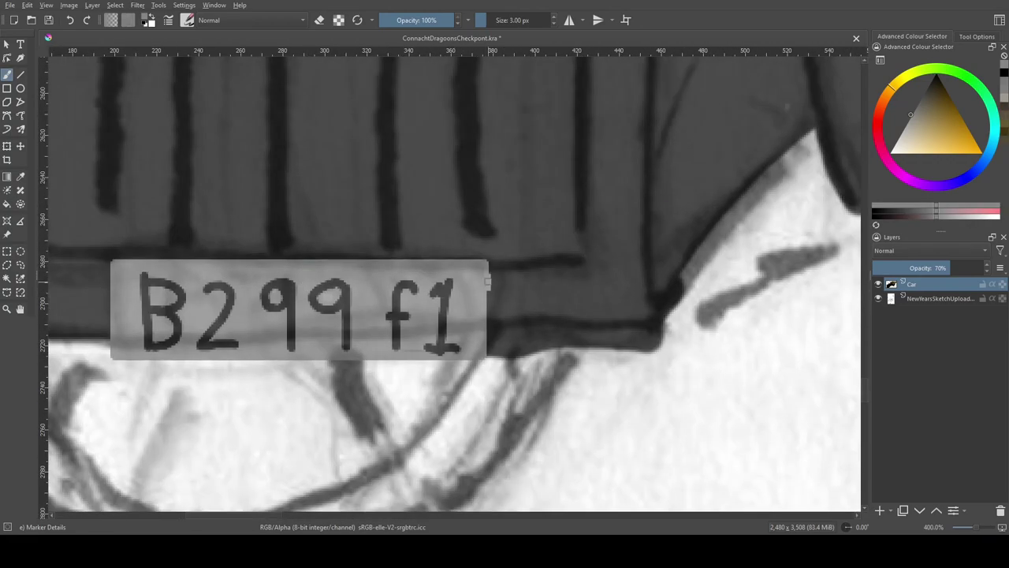
pyautogui.click(918, 105)
pyautogui.keyDown('ctrl'); pyautogui.click(489, 267); pyautogui.keyUp('ctrl')
pyautogui.press('b')
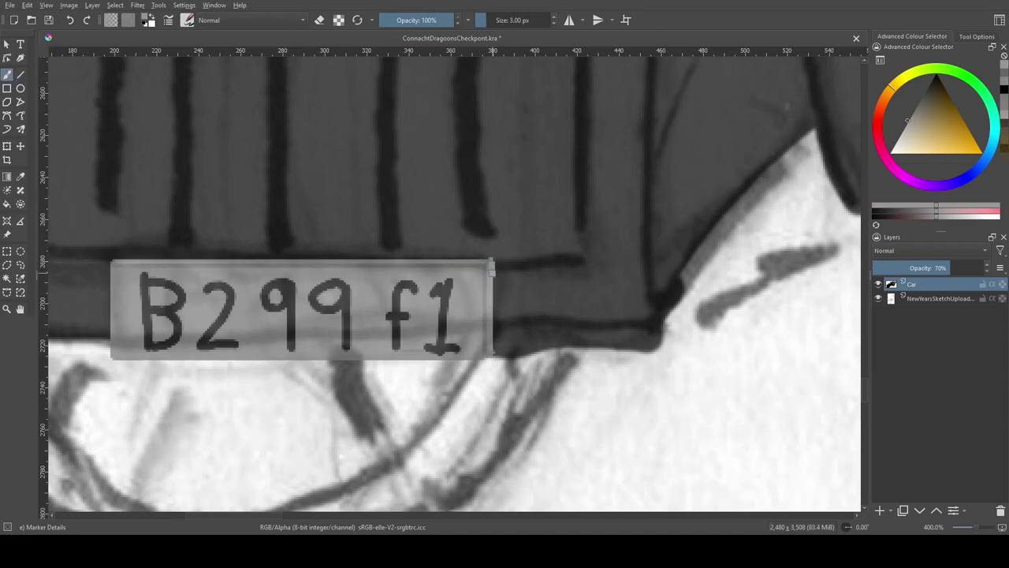
# Select the rounded windscreen above the bonnet with a polygonal selection and fill it blue-grey at 59% opacity
pyautogui.scroll(-8, 102, 259)
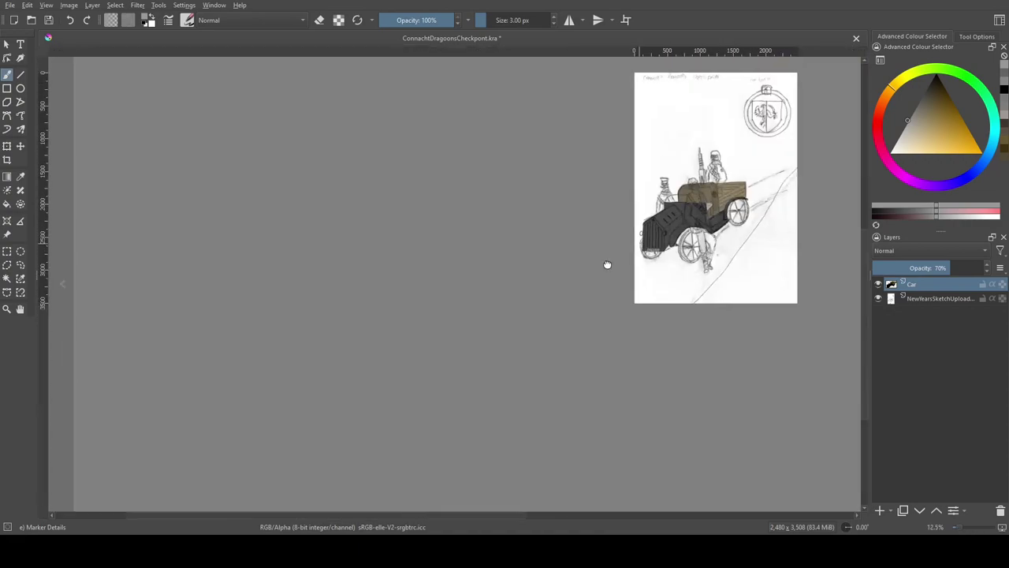
pyautogui.press('1')
pyautogui.click(6, 265)
pyautogui.scroll(1, 319, 257)
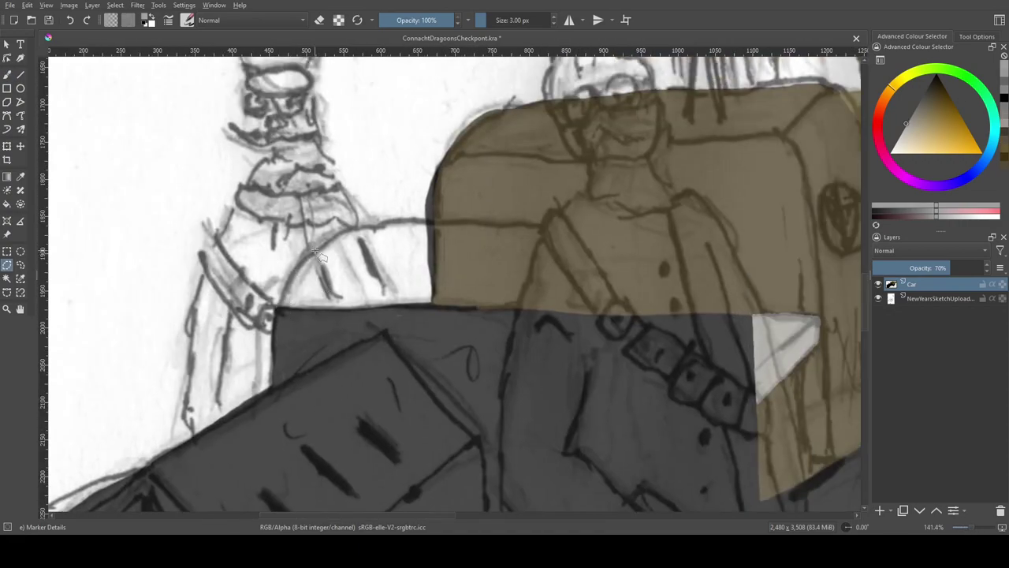
pyautogui.moveTo(682, 227)
pyautogui.mouseDown()
pyautogui.moveTo(280, 306)
pyautogui.moveTo(426, 221)
pyautogui.mouseUp()
pyautogui.press('f')
pyautogui.click(988, 148)
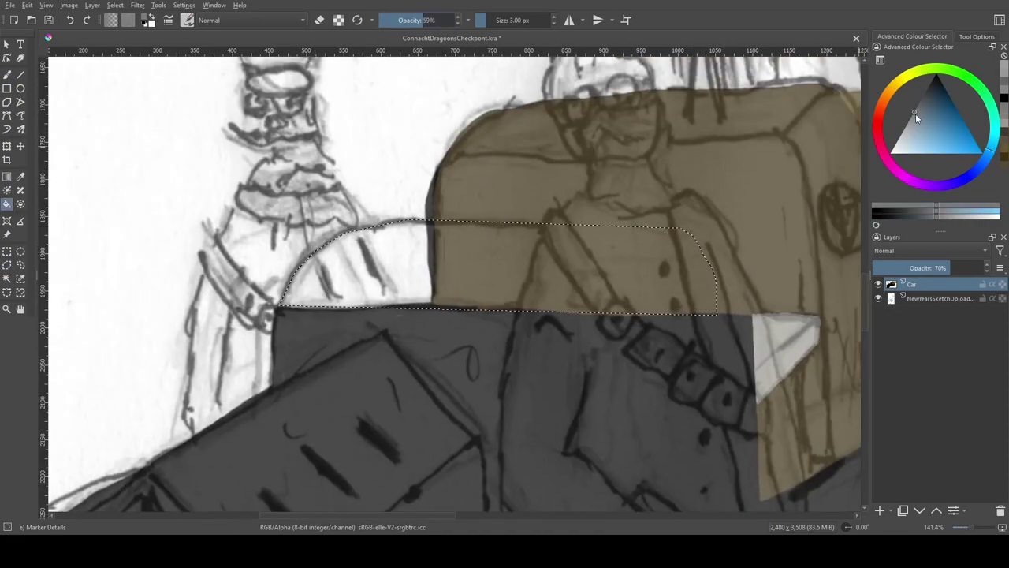
pyautogui.click(451, 244)
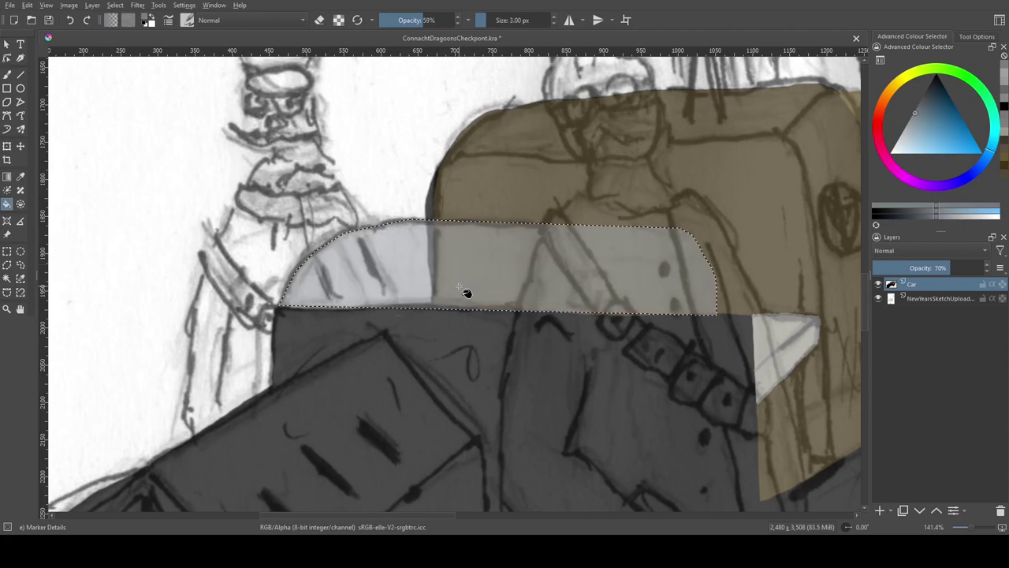
# Turn the windscreen selection into a narrow border and paint it black with a 20 px brush
pyautogui.press('b')
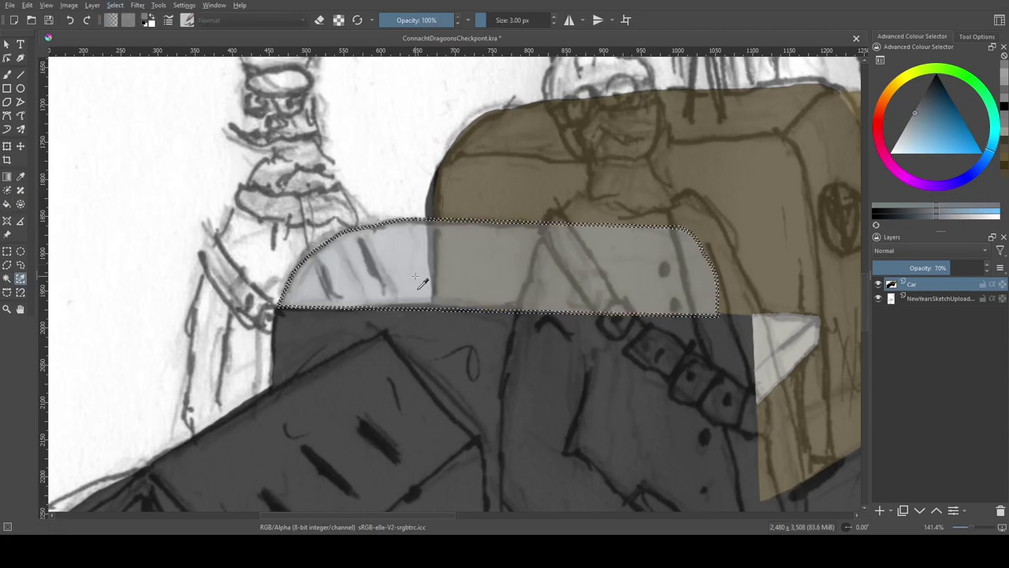
pyautogui.press('d')
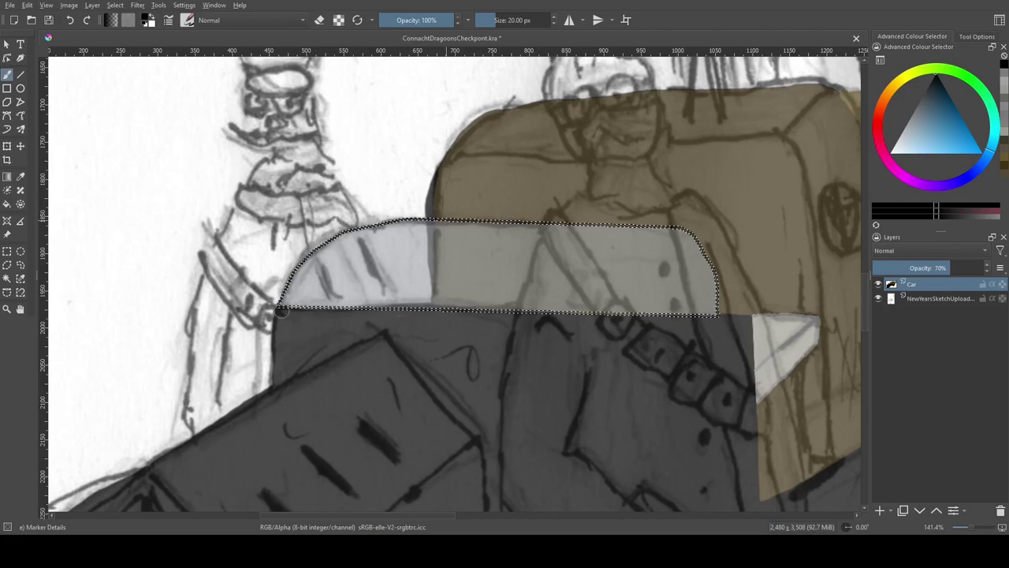
pyautogui.scroll(-5, 505, 276)
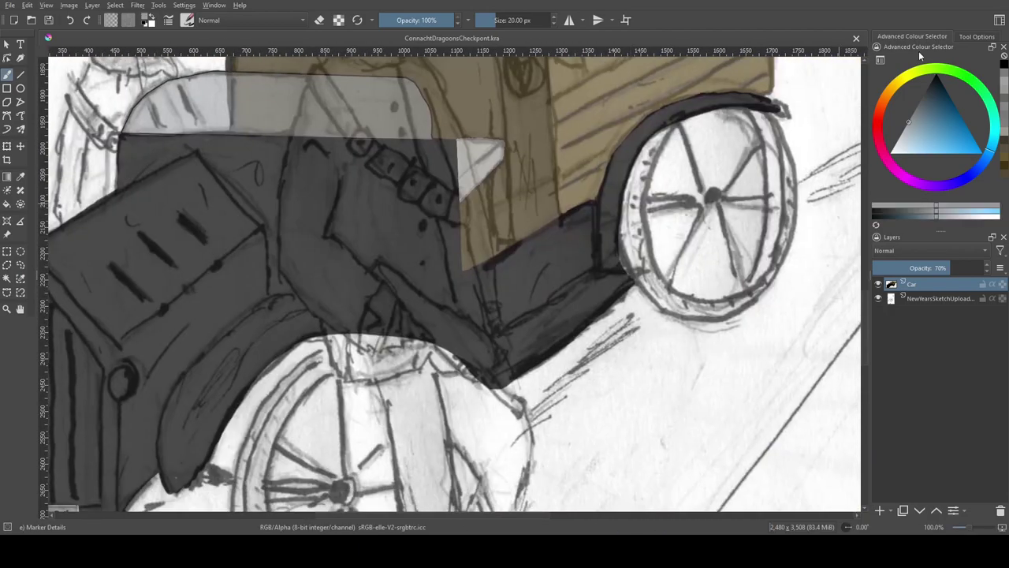
# Paint the rear wheel's tyre in a pale olive with a 15 px brush
pyautogui.click(914, 129)
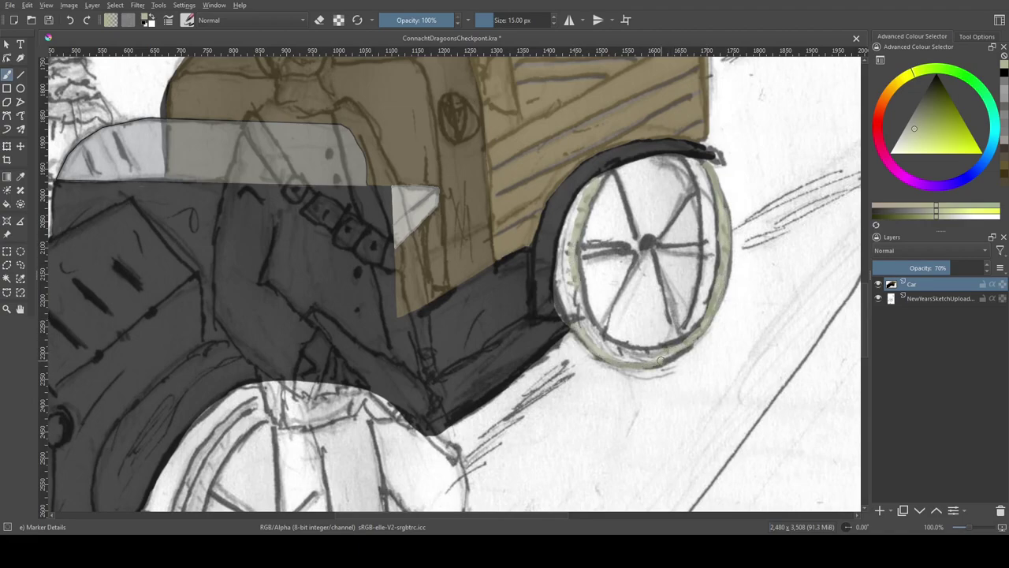
pyautogui.moveTo(596, 183); pyautogui.dragTo(588, 329)
pyautogui.moveTo(570, 251); pyautogui.dragTo(588, 330)
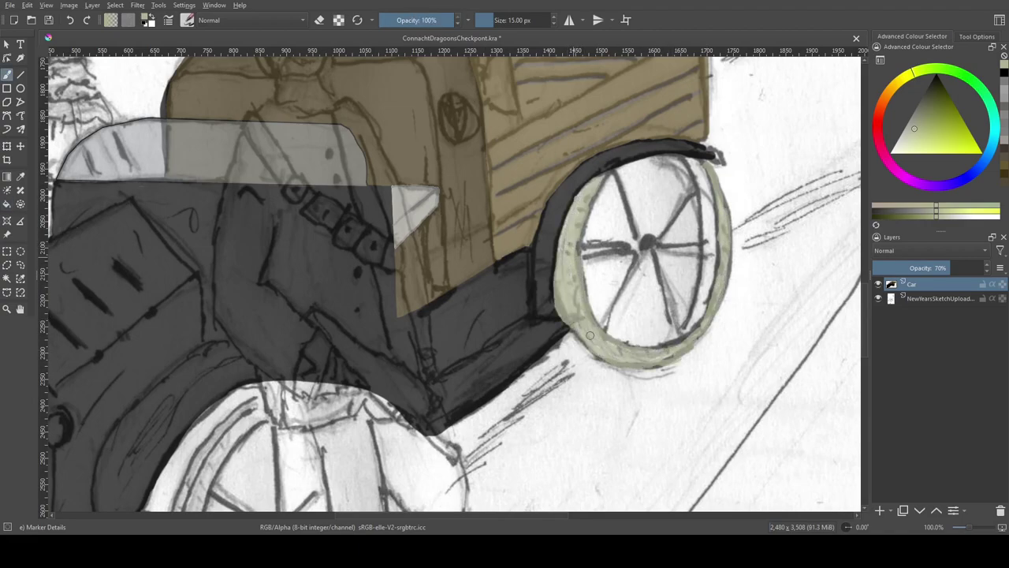
# Erase the olive paint spilling past the edges of the rear tyre and smooth its contour
pyautogui.scroll(5, 656, 360)
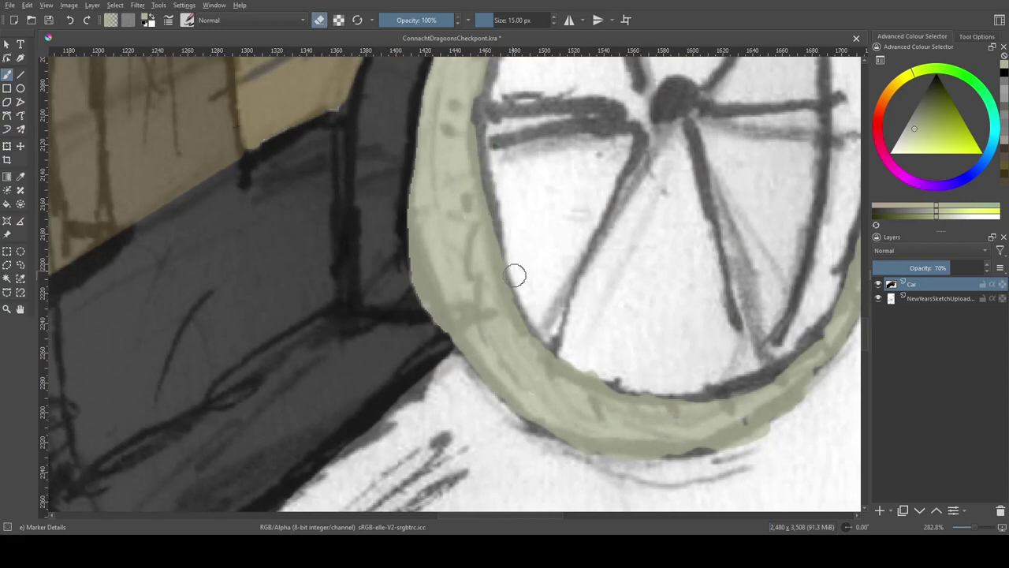
pyautogui.hscroll(5, 518, 284)
pyautogui.press('e')
pyautogui.scroll(3, 754, 135)
pyautogui.scroll(2, 620, 253)
pyautogui.moveTo(660, 110)
pyautogui.mouseDown()
pyautogui.moveTo(652, 354)
pyautogui.moveTo(587, 406)
pyautogui.moveTo(410, 418)
pyautogui.mouseUp()
pyautogui.scroll(-4, 653, 355)
pyautogui.scroll(-2, 295, 237)
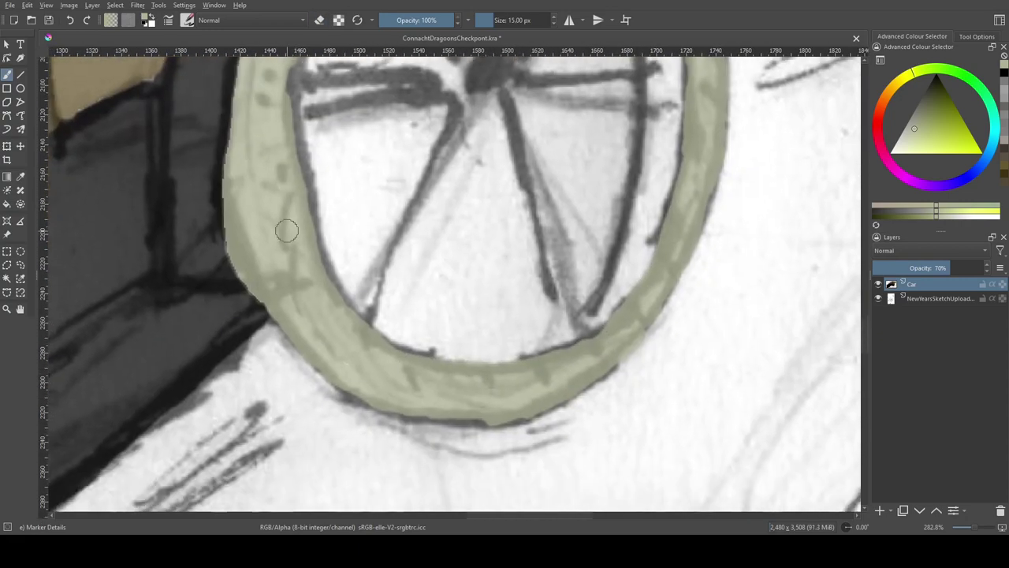
# Paint the inner rim along the right side of the rear wheel in blue-grey with a 9 px brush
pyautogui.scroll(4, 296, 237)
pyautogui.press('[')
pyautogui.press('[')
pyautogui.hscroll(3, 441, 205)
pyautogui.scroll(-1, 442, 205)
pyautogui.keyDown('ctrl'); pyautogui.click(500, 232); pyautogui.keyUp('ctrl')
pyautogui.scroll(2, 500, 232)
pyautogui.moveTo(544, 142); pyautogui.dragTo(532, 197)
pyautogui.moveTo(512, 130); pyautogui.dragTo(540, 229)
pyautogui.moveTo(532, 146); pyautogui.dragTo(544, 254)
pyautogui.scroll(-2, 544, 254)
pyautogui.moveTo(552, 461)
pyautogui.mouseDown()
pyautogui.moveTo(544, 426)
pyautogui.moveTo(584, 253)
pyautogui.mouseUp()
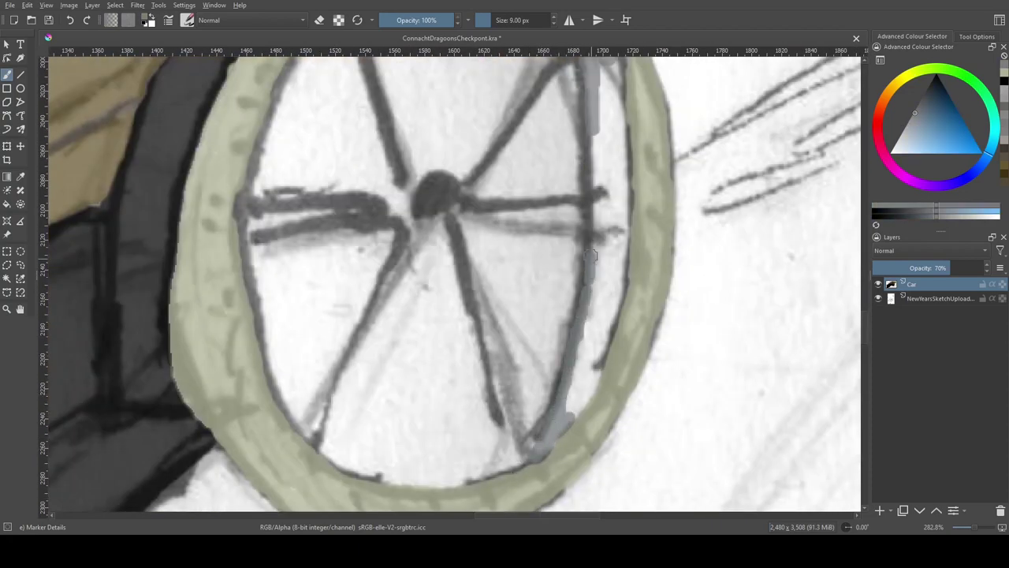
pyautogui.moveTo(575, 410); pyautogui.dragTo(600, 71)
# Touch up the top of the rear tyre beside the rim in the sampled olive with a 4 px brush
pyautogui.scroll(2, 596, 181)
pyautogui.scroll(2, 597, 180)
pyautogui.keyDown('ctrl'); pyautogui.click(597, 180); pyautogui.keyUp('ctrl')
pyautogui.press('[')
pyautogui.press('[')
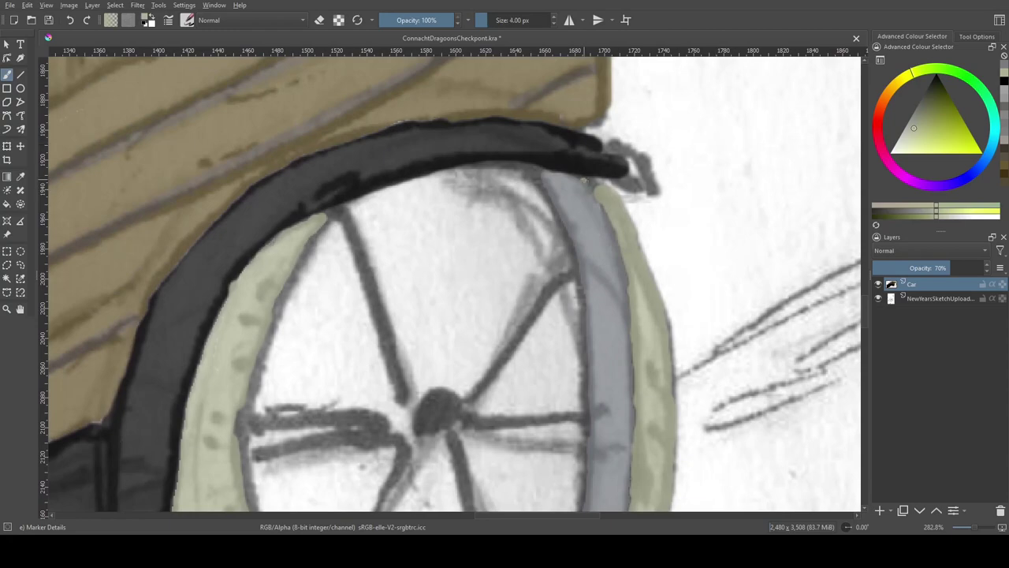
# Paint the rear wheel's hub black with a 13 px brush
pyautogui.scroll(-5, 546, 459)
pyautogui.hscroll(-3, 546, 459)
pyautogui.scroll(2, 545, 458)
pyautogui.press('d')
pyautogui.press(']')
pyautogui.press(']')
pyautogui.press(']')
pyautogui.click(573, 239)
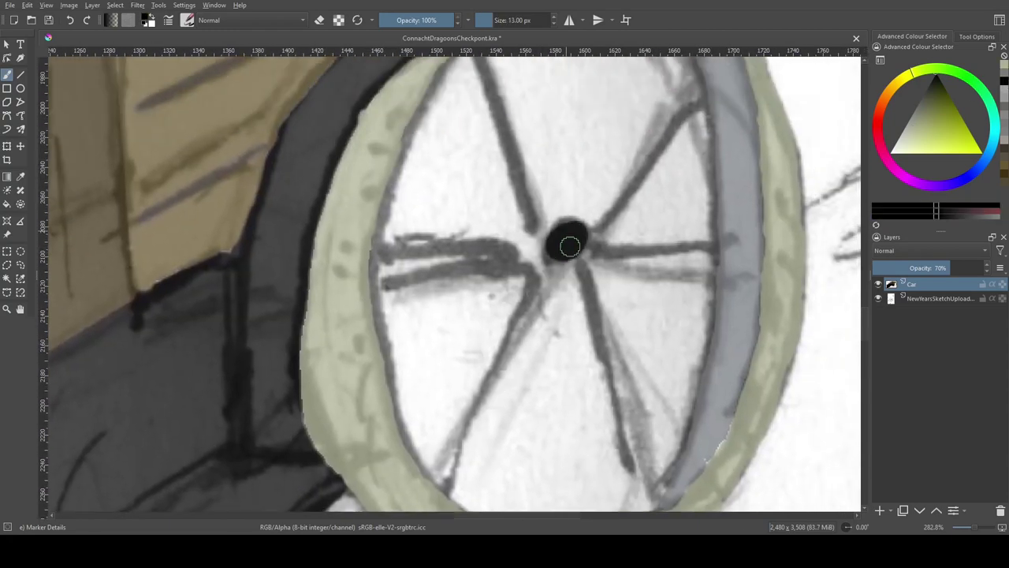
# Paint the rear wheel's axle black from the hub across to the tyre with a 13 px brush
pyautogui.moveTo(544, 250); pyautogui.dragTo(378, 249)
pyautogui.scroll(2, 522, 189)
pyautogui.moveTo(591, 303); pyautogui.dragTo(717, 168)
pyautogui.scroll(-3, 554, 227)
pyautogui.moveTo(551, 201); pyautogui.dragTo(399, 203)
pyautogui.moveTo(568, 182); pyautogui.dragTo(407, 202)
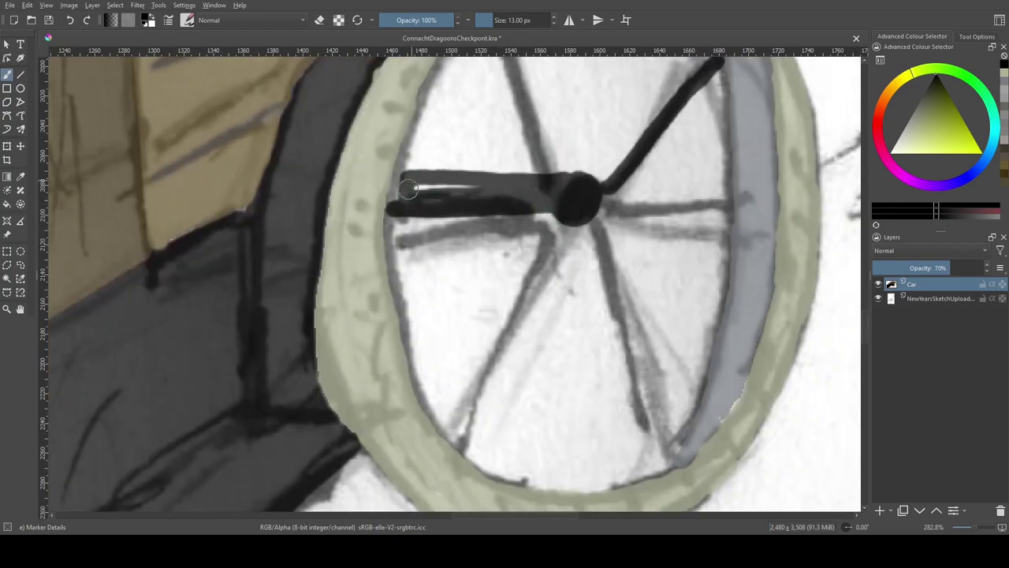
pyautogui.hotkey('ctrl', 'z')
pyautogui.hotkey('ctrl', 'z')
pyautogui.scroll(1, 473, 221)
pyautogui.hotkey('ctrl', 'z')
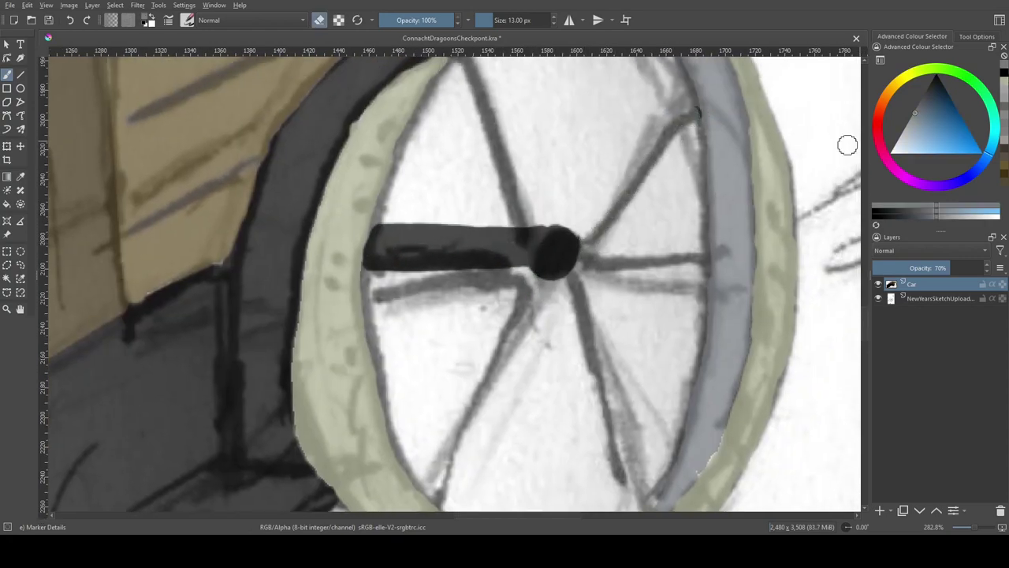
# Draw the rear wheel's spokes from the hub to the rim as straight blue-grey lines with a 10 px brush
pyautogui.moveTo(574, 245); pyautogui.dragTo(693, 122)
pyautogui.hotkey('ctrl', 'z')
pyautogui.click(21, 74)
pyautogui.moveTo(580, 241); pyautogui.dragTo(694, 122)
pyautogui.scroll(-2, 552, 236)
pyautogui.moveTo(416, 420); pyautogui.dragTo(512, 223)
pyautogui.scroll(2, 545, 280)
pyautogui.scroll(-1, 544, 250)
pyautogui.hscroll(-2, 545, 250)
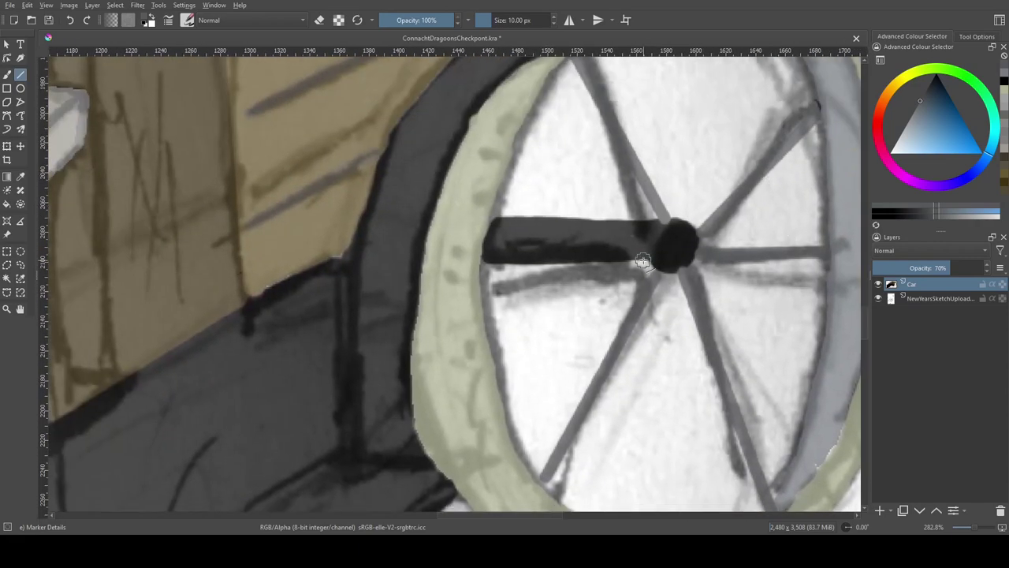
# Touch up the joint between the rear axle and the hub in black with a 4 px brush
pyautogui.click(932, 82)
pyautogui.click(936, 76)
pyautogui.press('b')
pyautogui.press('[')
pyautogui.press('[')
pyautogui.press('[')
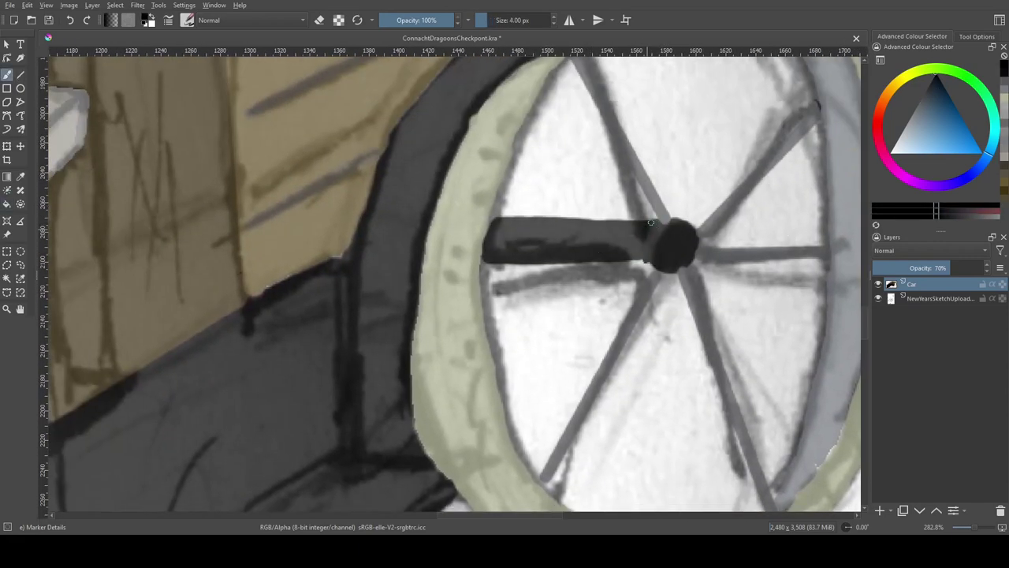
pyautogui.scroll(-5, 648, 228)
# Select the dark bodywork of the car around the brown door panel and running board
pyautogui.click(21, 277)
pyautogui.click(676, 338)
pyautogui.scroll(5, 473, 276)
pyautogui.click(6, 251)
pyautogui.moveTo(360, 252); pyautogui.dragTo(620, 356)
pyautogui.press('f')
pyautogui.scroll(-3, 394, 207)
pyautogui.hscroll(-3, 394, 207)
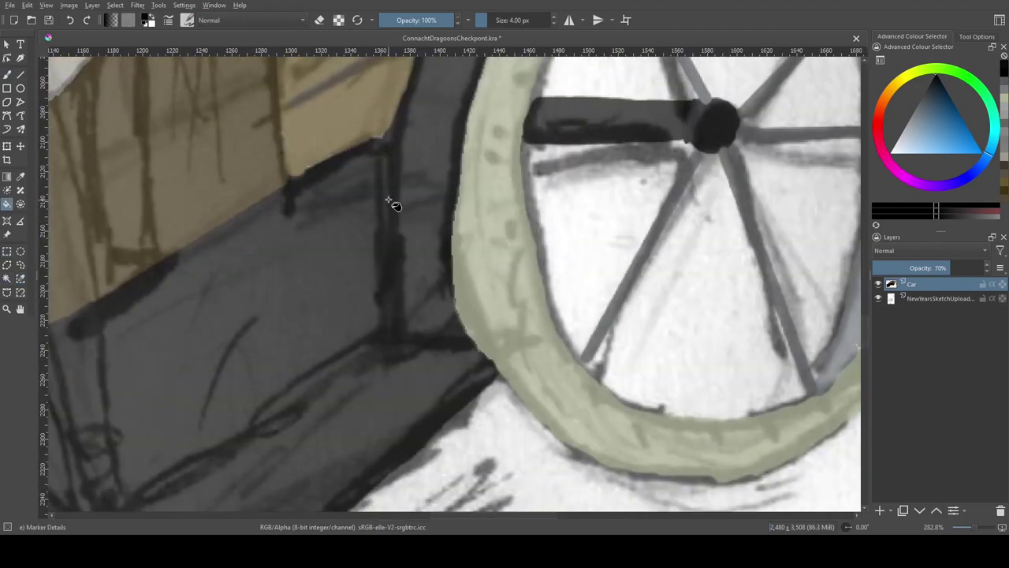
pyautogui.press('v')
pyautogui.scroll(3, 393, 336)
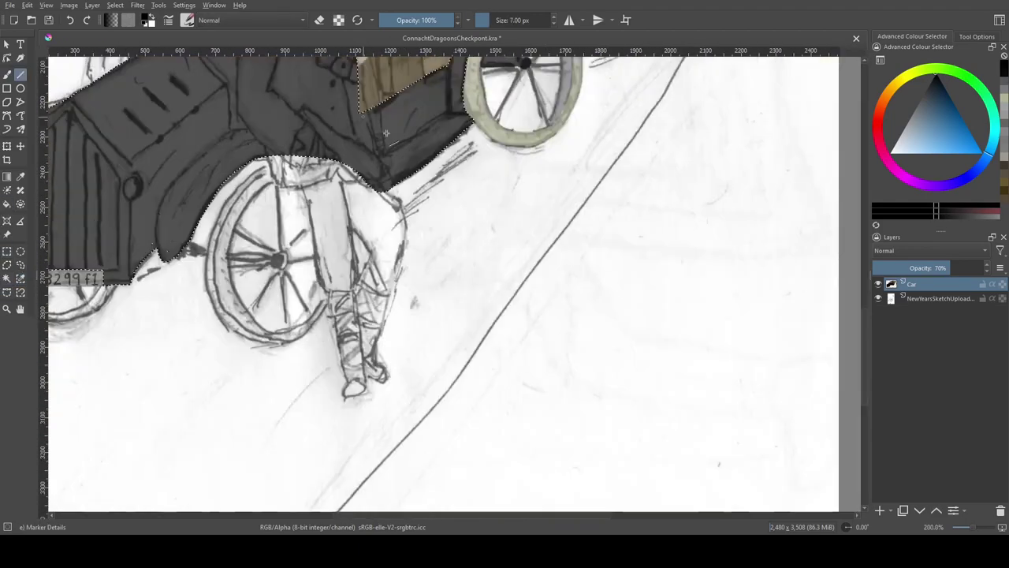
# Extend the running board's rear end over the tyre and straighten its lower edge in black with a 7 px brush
pyautogui.moveTo(335, 211); pyautogui.dragTo(423, 214)
pyautogui.press('f')
pyautogui.click(387, 239)
pyautogui.press('b')
pyautogui.scroll(-2, 479, 165)
pyautogui.hscroll(-2, 478, 165)
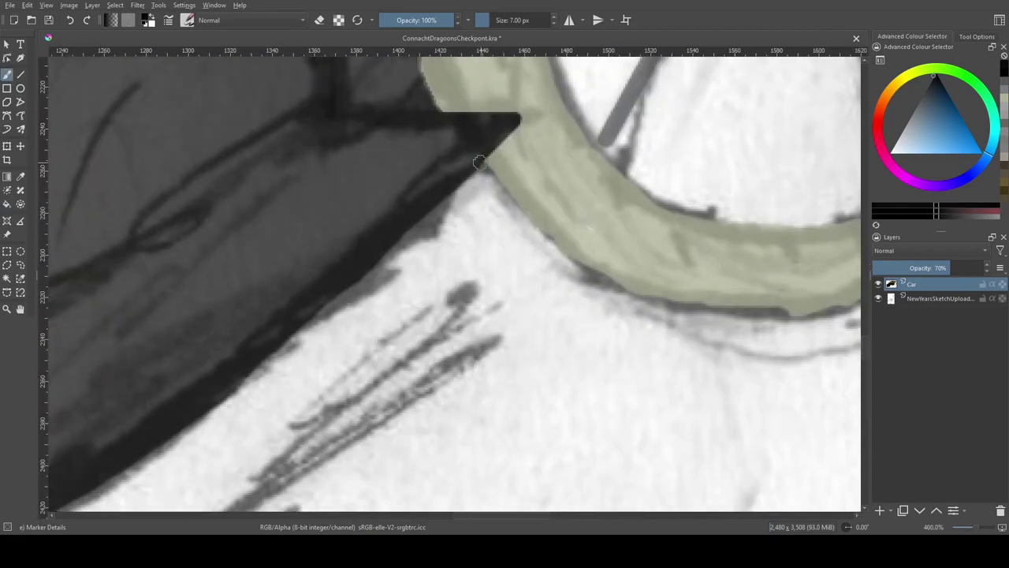
pyautogui.scroll(-1, 405, 215)
pyautogui.scroll(3, 405, 215)
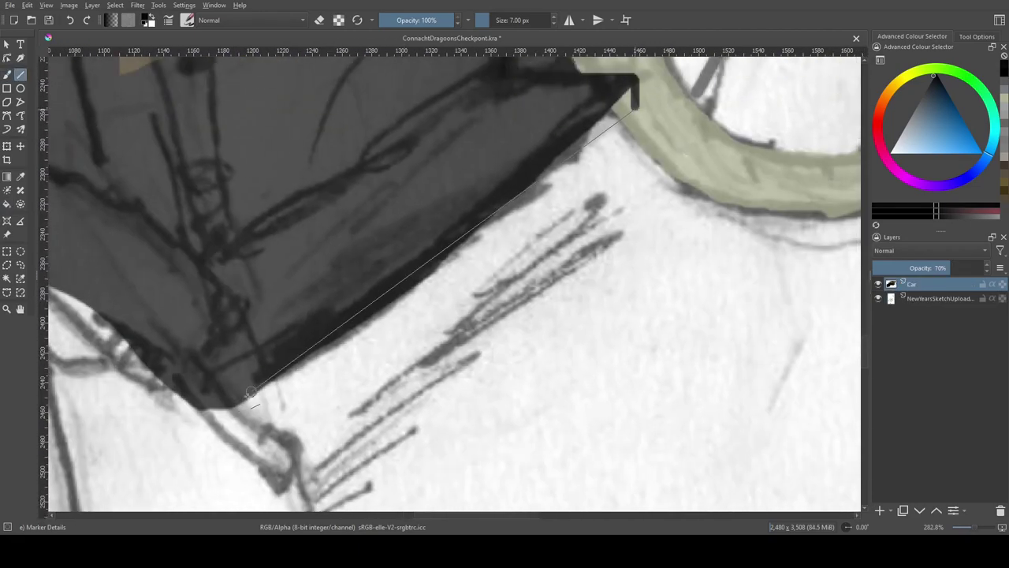
pyautogui.scroll(2, 202, 94)
pyautogui.press('v')
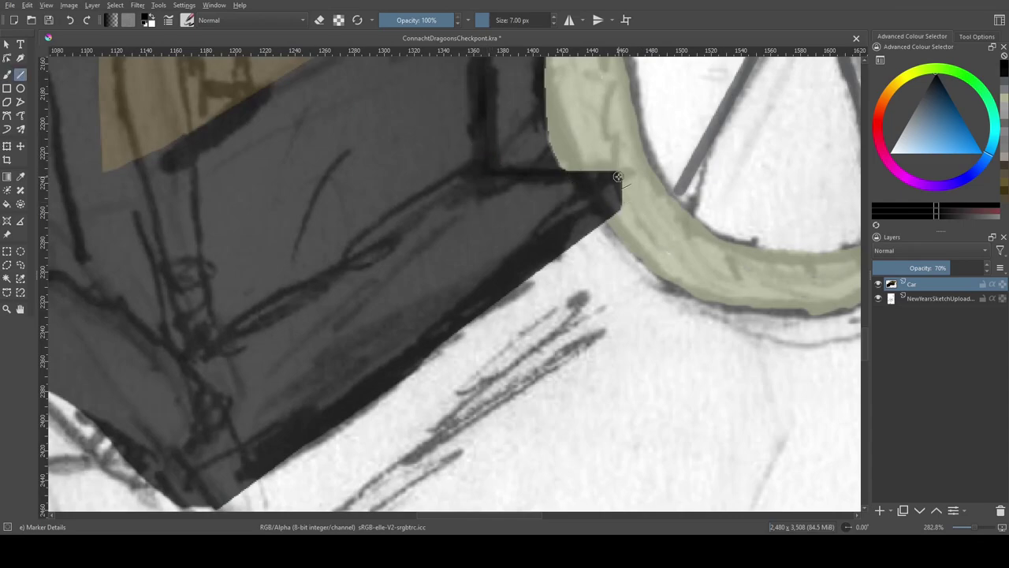
# Redraw the bonnet and radiator grille edges as straight black lines and set the Car layer's opacity to 90%
pyautogui.scroll(-2, 552, 189)
pyautogui.scroll(-3, 497, 203)
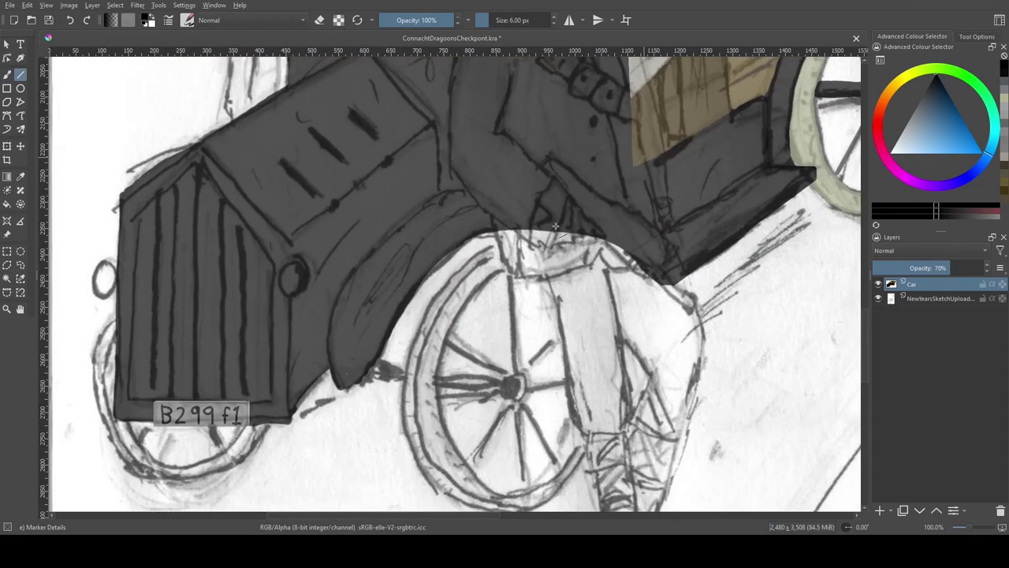
pyautogui.scroll(3, 473, 157)
pyautogui.press('b')
pyautogui.scroll(1, 412, 189)
pyautogui.scroll(3, 434, 342)
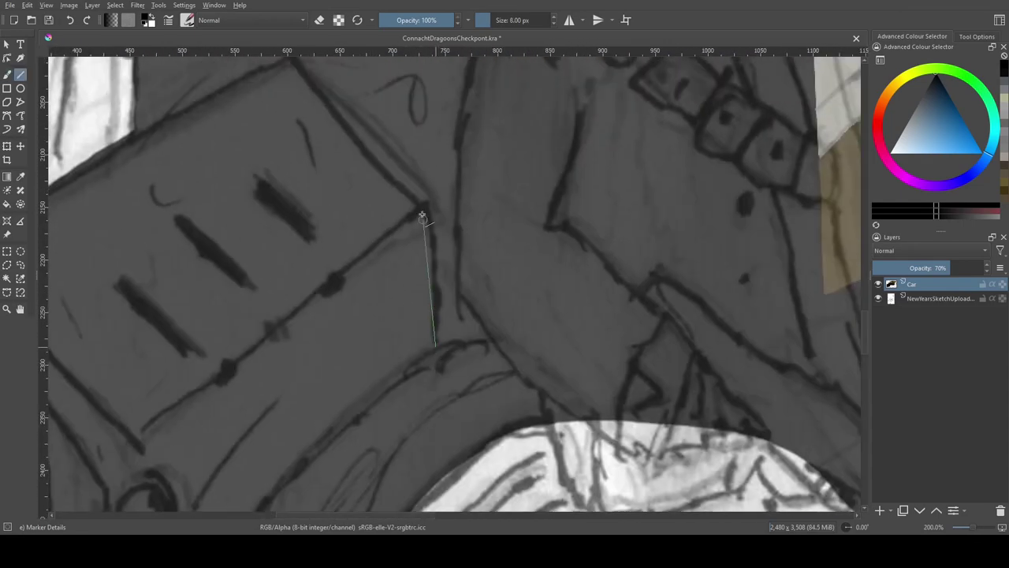
pyautogui.moveTo(426, 238); pyautogui.dragTo(426, 239)
pyautogui.hscroll(-3, 426, 239)
pyautogui.scroll(-3, 418, 252)
pyautogui.scroll(-1, 417, 252)
pyautogui.scroll(2, 416, 256)
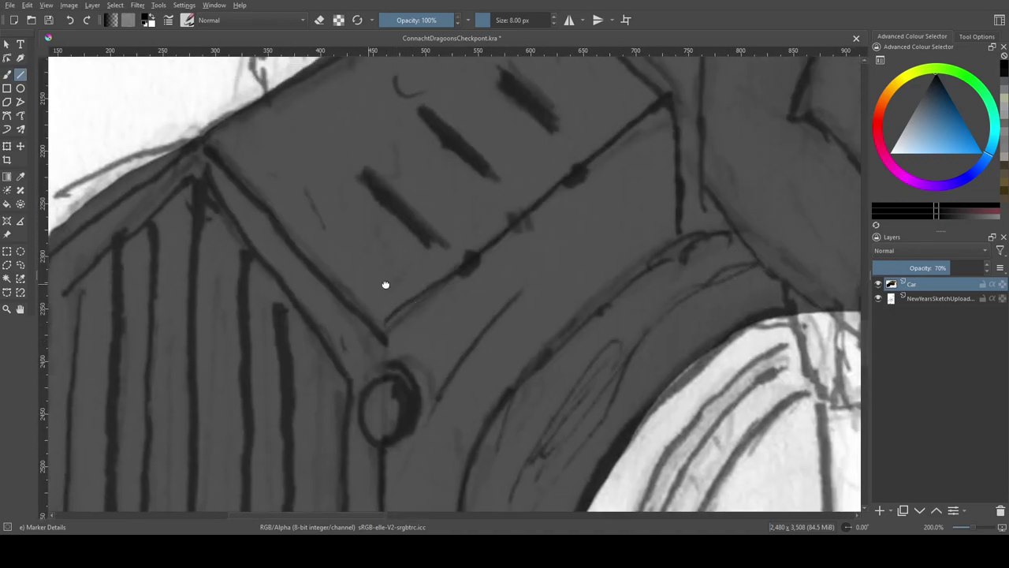
pyautogui.hscroll(-3, 416, 256)
pyautogui.scroll(-2, 328, 130)
pyautogui.moveTo(942, 268)
pyautogui.mouseDown()
pyautogui.moveTo(986, 268)
pyautogui.moveTo(946, 268)
pyautogui.moveTo(963, 268)
pyautogui.mouseUp()
# Outline the far headlamp beside the grille in black with a 5 px brush, fill it, and save the document
pyautogui.press('[')
pyautogui.hscroll(2, 525, 241)
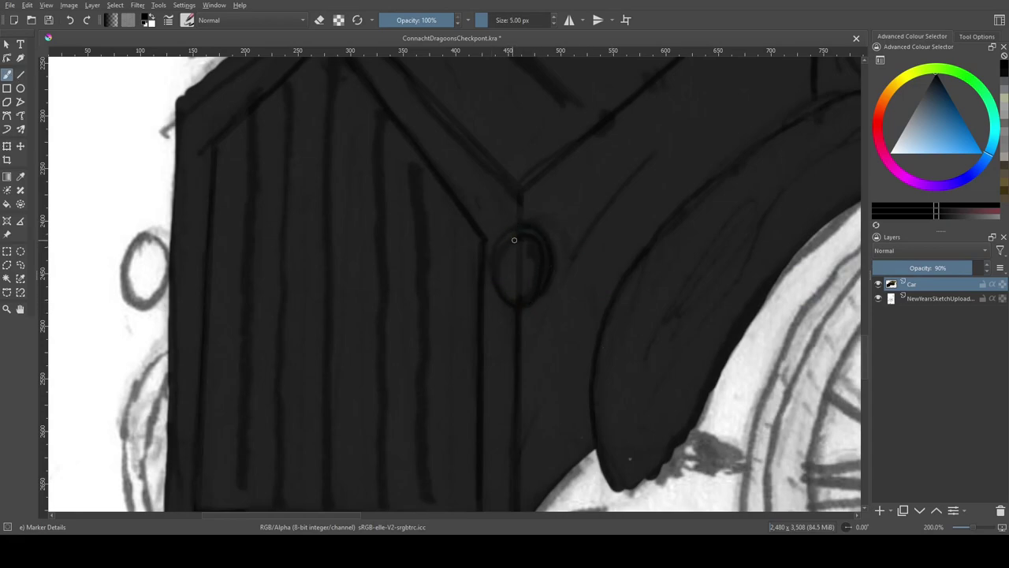
pyautogui.hscroll(-2, 505, 241)
pyautogui.scroll(-1, 506, 242)
pyautogui.moveTo(351, 212); pyautogui.dragTo(329, 204)
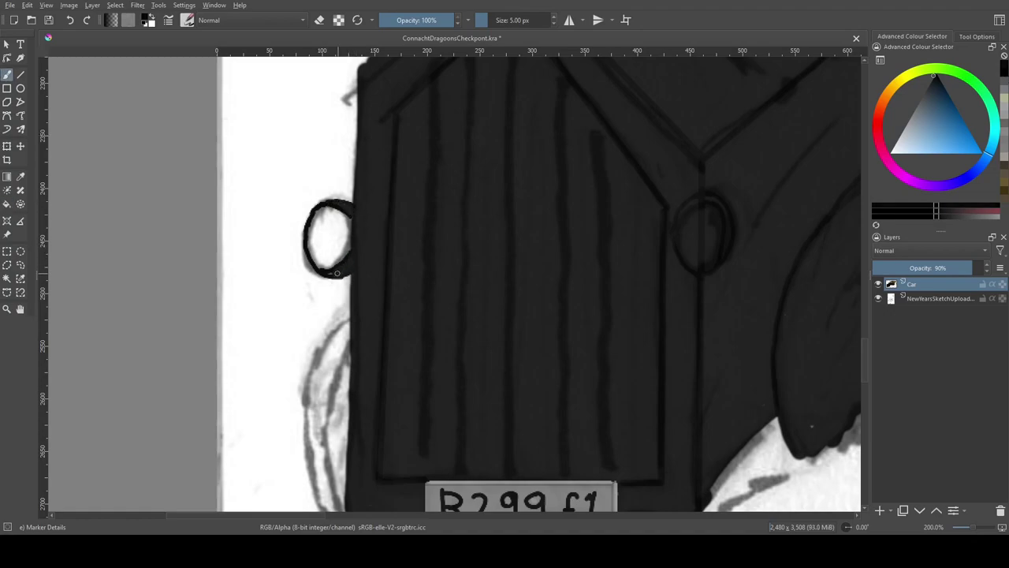
pyautogui.press('f')
pyautogui.click(345, 250)
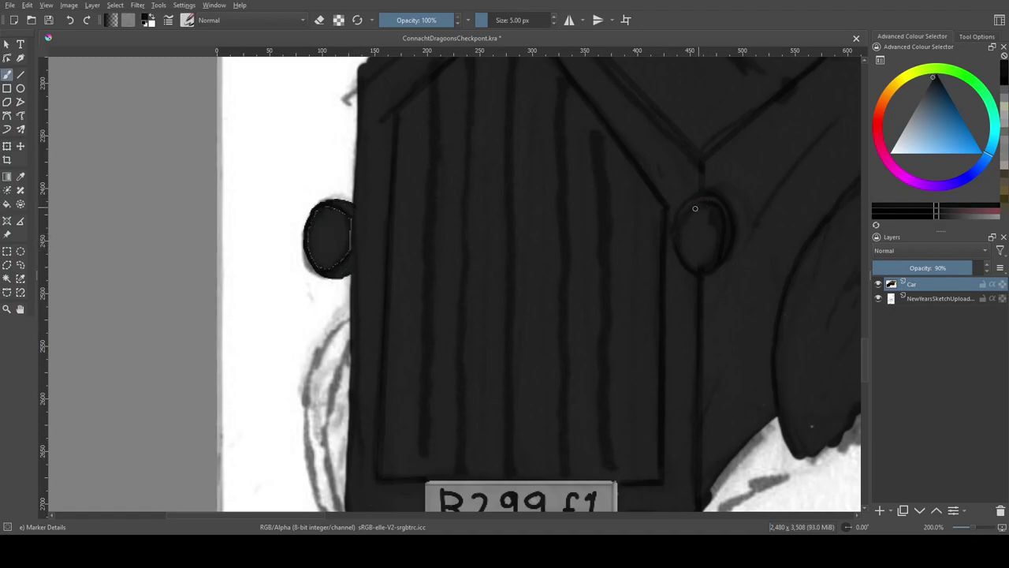
pyautogui.hotkey('ctrl', 's')
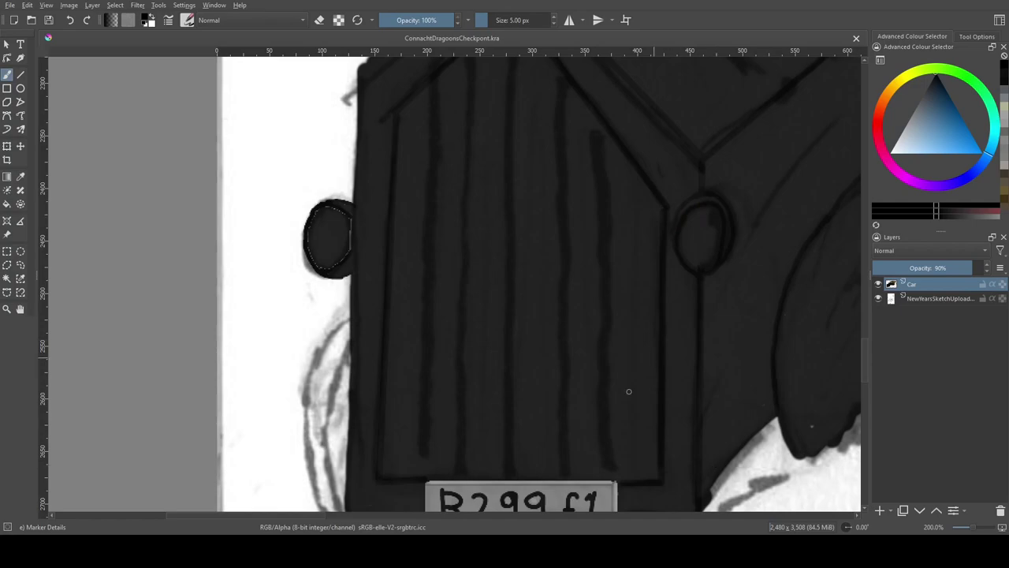
# Paint over the pale gaps along the inside of the far headlamp's outline in black with a 3 px brush
pyautogui.click(329, 263)
pyautogui.scroll(5, 534, 266)
pyautogui.scroll(-2, 533, 266)
pyautogui.press('[')
pyautogui.press('[')
pyautogui.moveTo(579, 216); pyautogui.dragTo(579, 378)
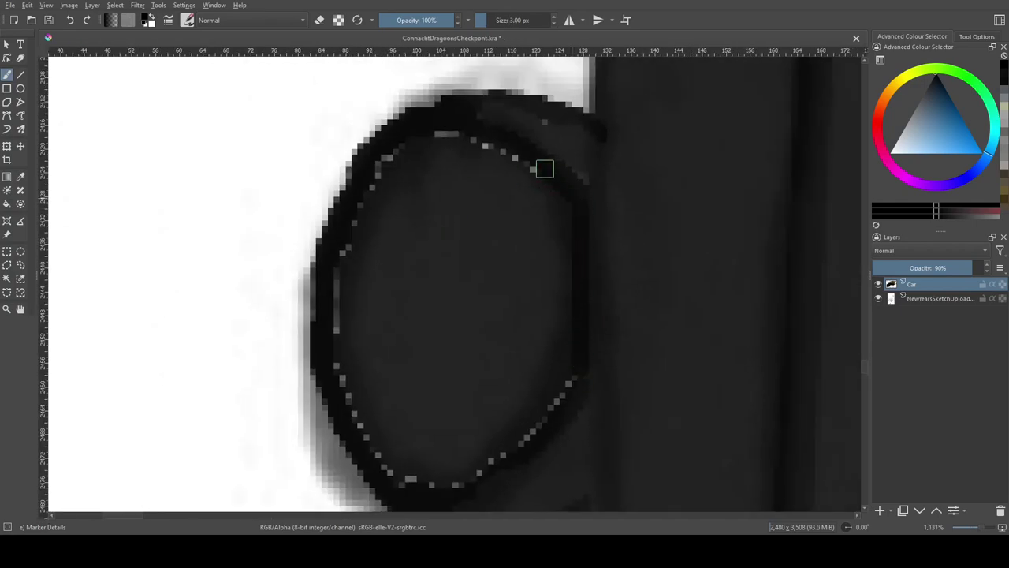
pyautogui.moveTo(549, 173); pyautogui.dragTo(379, 181)
pyautogui.scroll(-3, 599, 260)
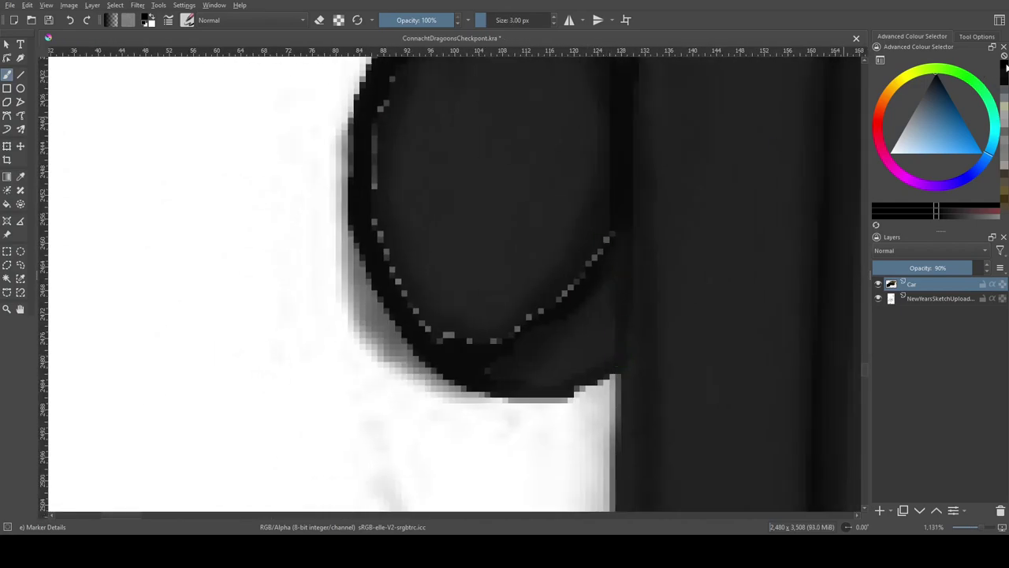
pyautogui.moveTo(591, 261); pyautogui.dragTo(360, 184)
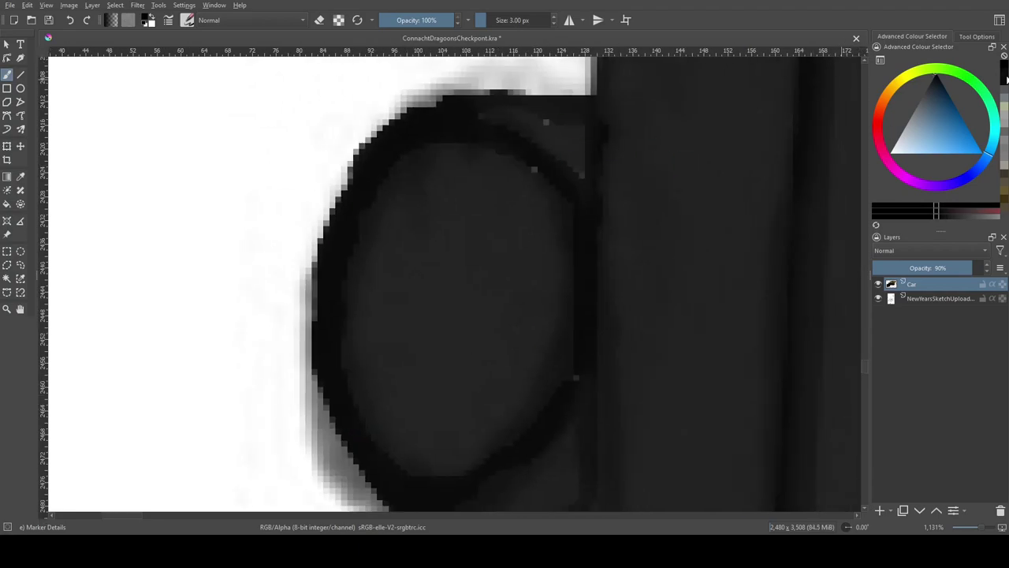
# Refine the rings of the near headlamp in black with a 1 px brush
pyautogui.hscroll(10, 498, 373)
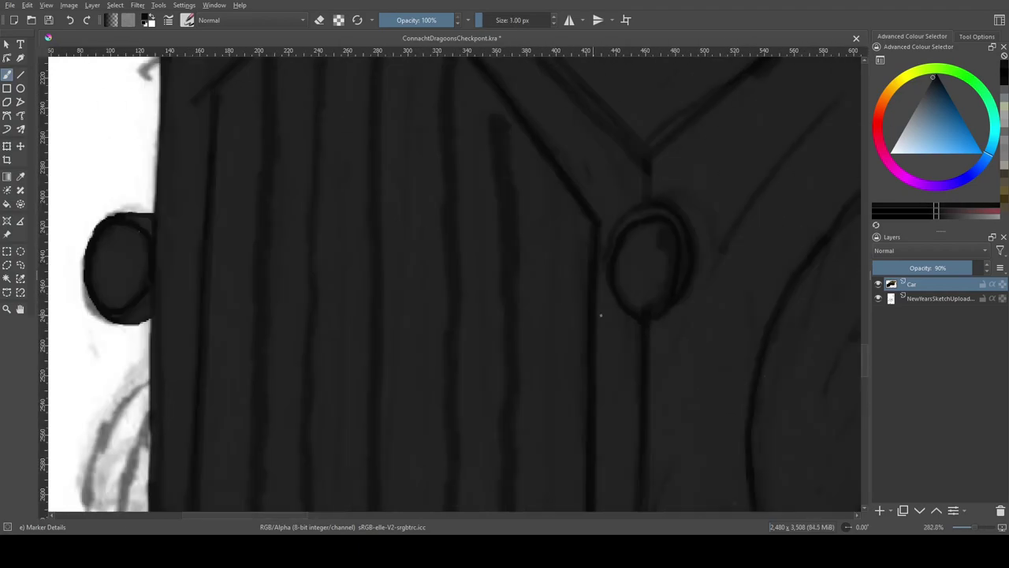
pyautogui.scroll(1, 530, 116)
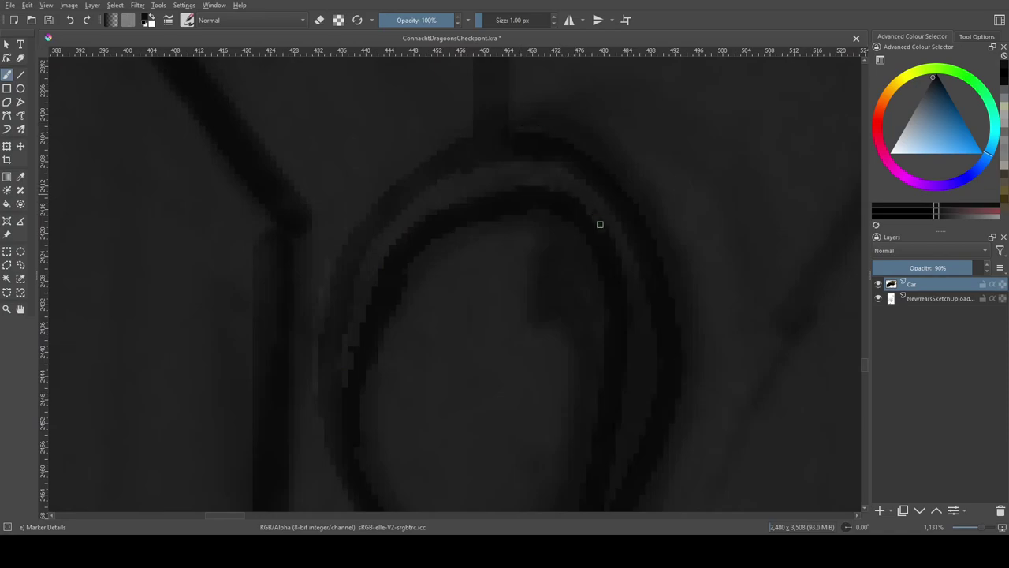
pyautogui.scroll(-3, 623, 236)
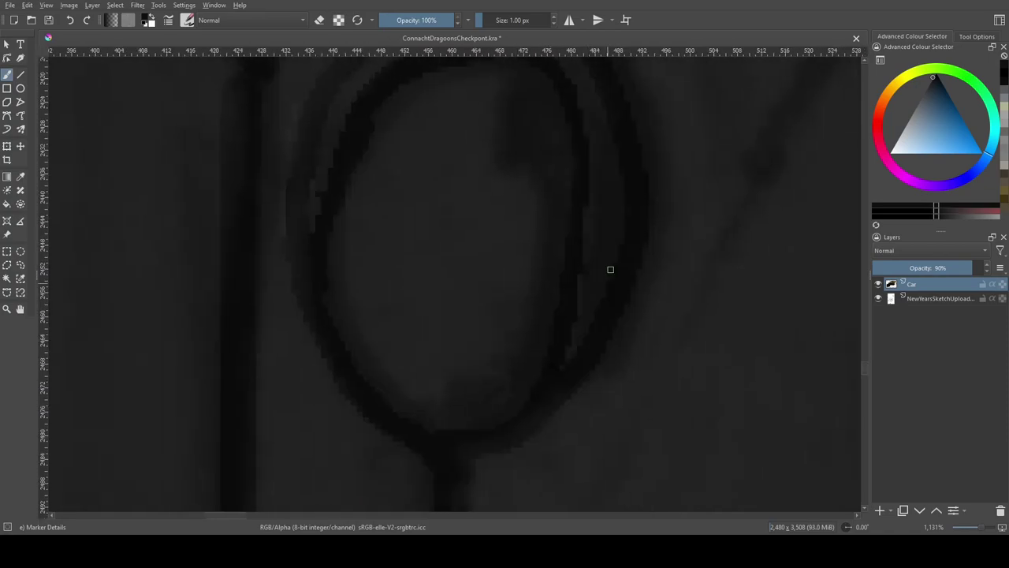
pyautogui.scroll(-5, 572, 352)
pyautogui.scroll(3, 309, 255)
pyautogui.scroll(-3, 309, 255)
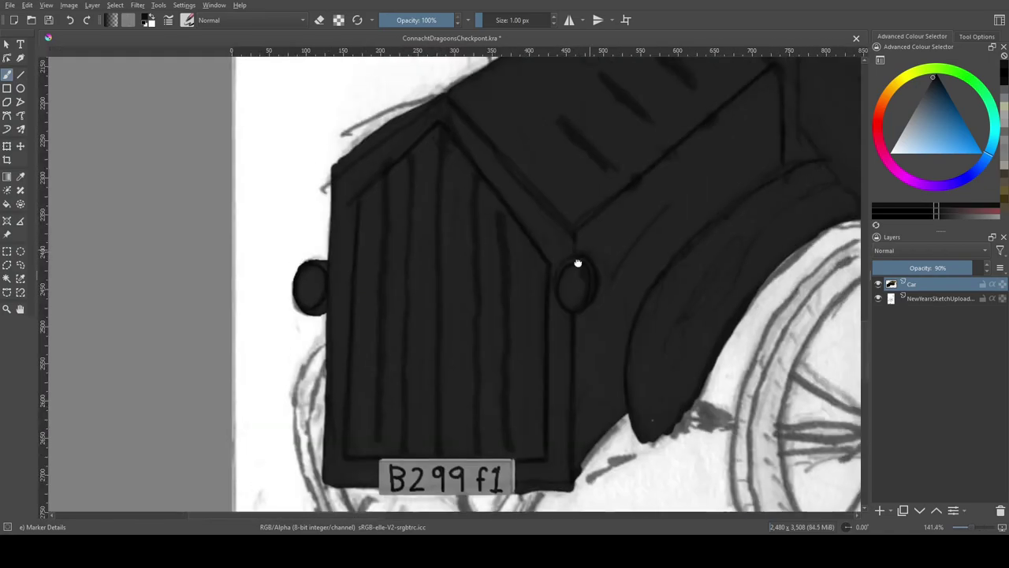
# Outline the upper end of the front wheel's tyre in the rear tyre's olive with a 5 px brush
pyautogui.scroll(5, 608, 231)
pyautogui.scroll(-5, 710, 439)
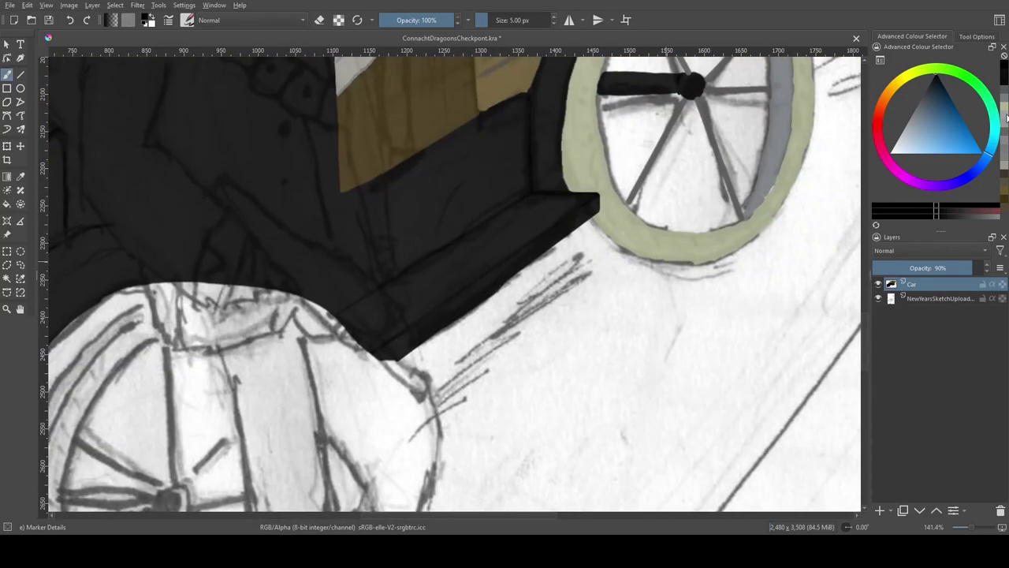
pyautogui.scroll(2, 249, 353)
pyautogui.moveTo(526, 128); pyautogui.dragTo(558, 113)
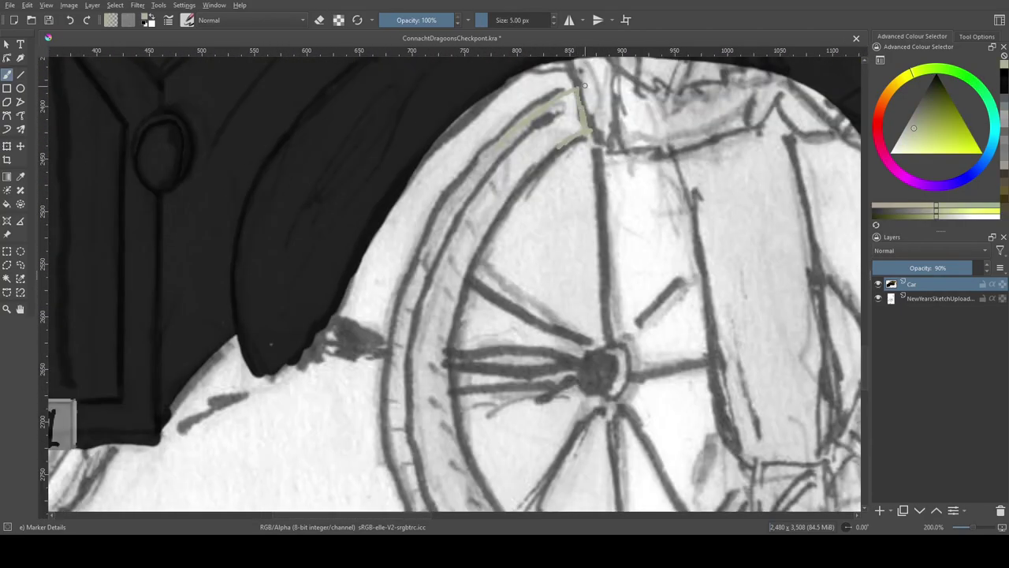
pyautogui.moveTo(588, 79); pyautogui.dragTo(441, 214)
pyautogui.moveTo(592, 130); pyautogui.dragTo(536, 166)
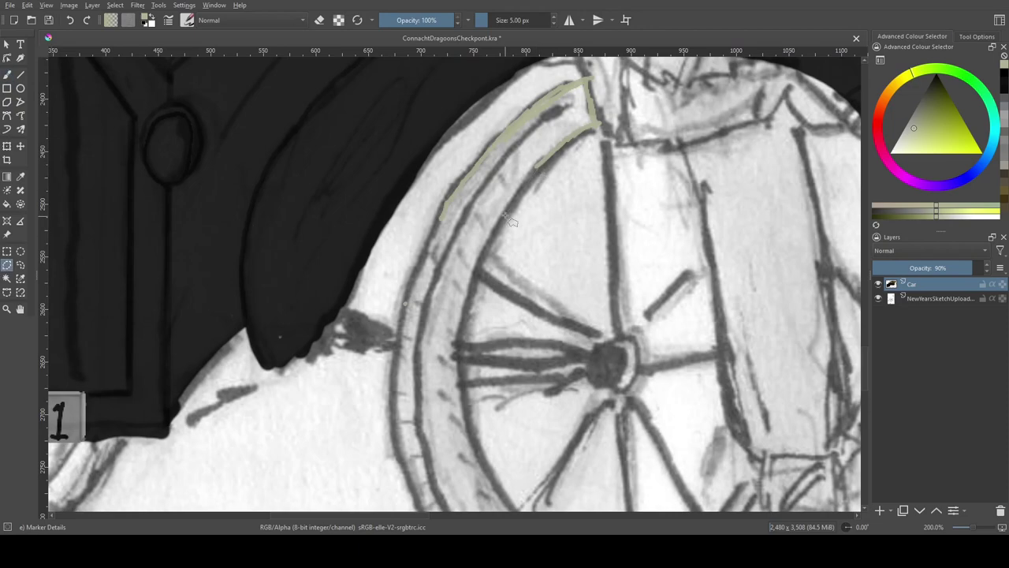
# Trace the front wheel's tyre with a polygonal selection and fill it with olive
pyautogui.moveTo(511, 223); pyautogui.dragTo(516, 73)
pyautogui.moveTo(468, 102); pyautogui.dragTo(473, 283)
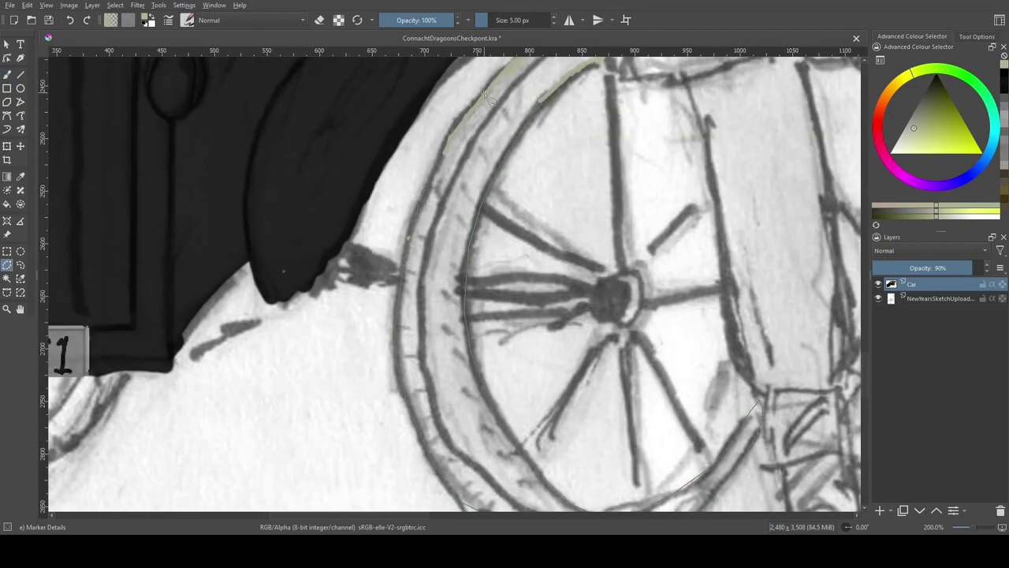
pyautogui.moveTo(497, 142); pyautogui.dragTo(442, 237)
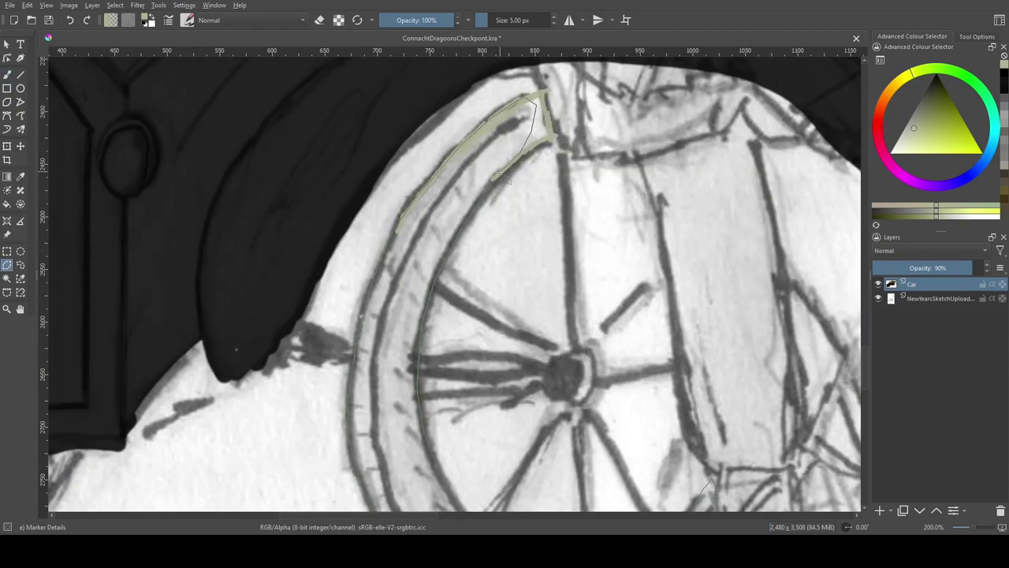
pyautogui.moveTo(371, 489); pyautogui.dragTo(537, 120)
pyautogui.scroll(2, 408, 227)
pyautogui.scroll(-5, 491, 208)
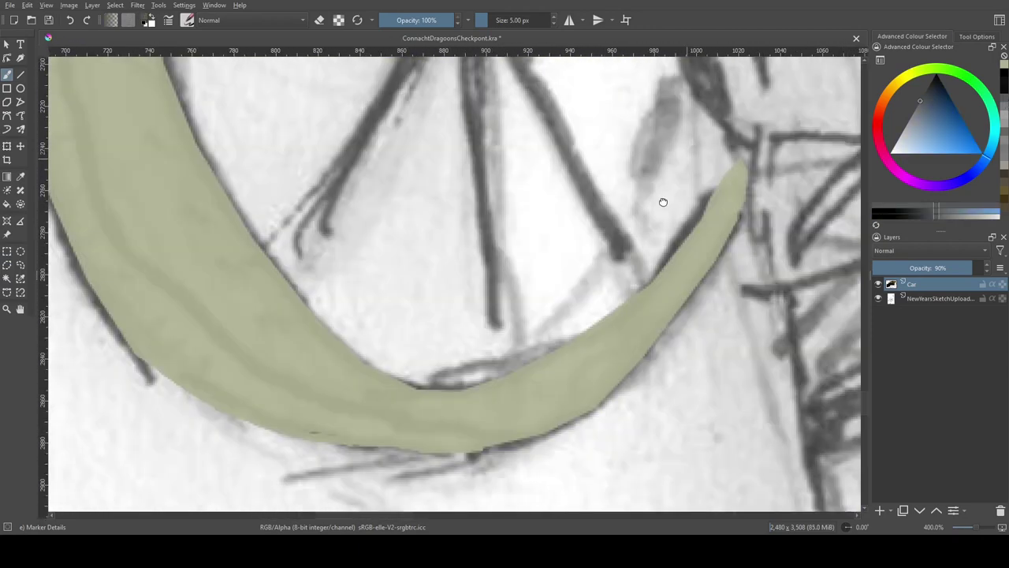
# Shade the outer band of the front tyre in a darker greyish olive with a 5 px brush
pyautogui.moveTo(678, 75)
pyautogui.mouseDown()
pyautogui.moveTo(536, 355)
pyautogui.moveTo(465, 391)
pyautogui.mouseUp()
pyautogui.moveTo(646, 142); pyautogui.dragTo(560, 331)
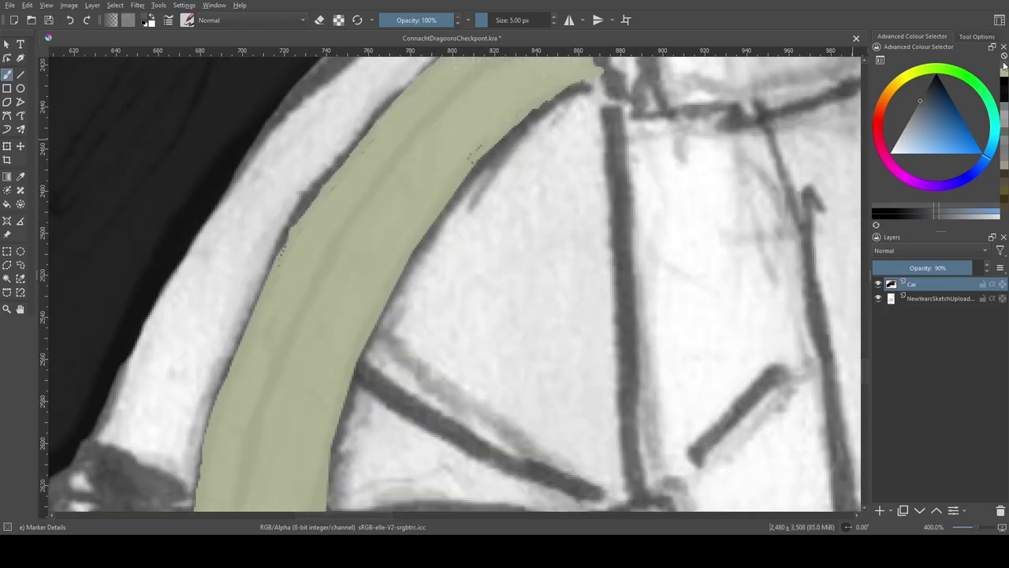
pyautogui.keyDown('ctrl'); pyautogui.click(489, 137); pyautogui.keyUp('ctrl')
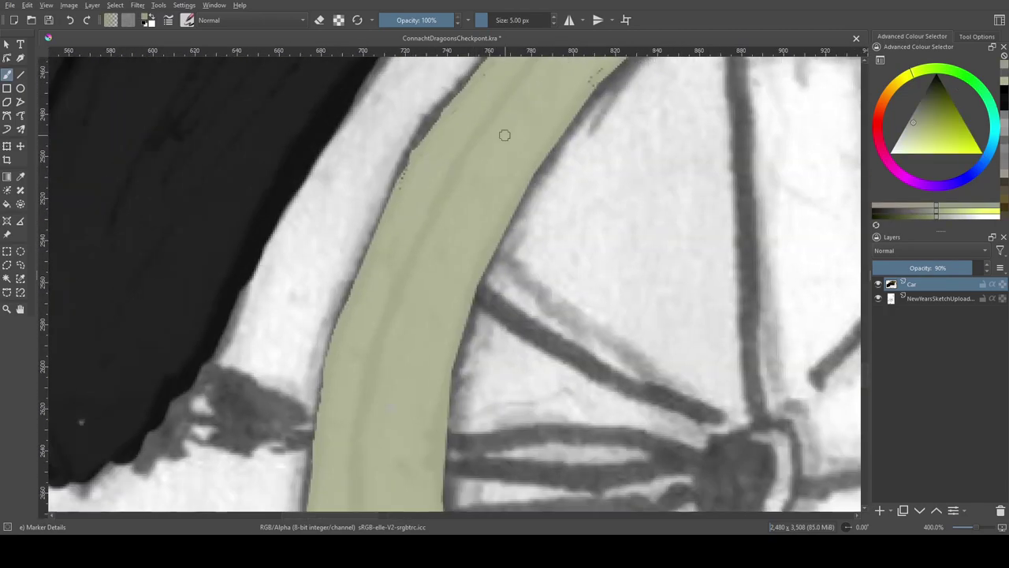
pyautogui.moveTo(678, 432); pyautogui.dragTo(557, 409)
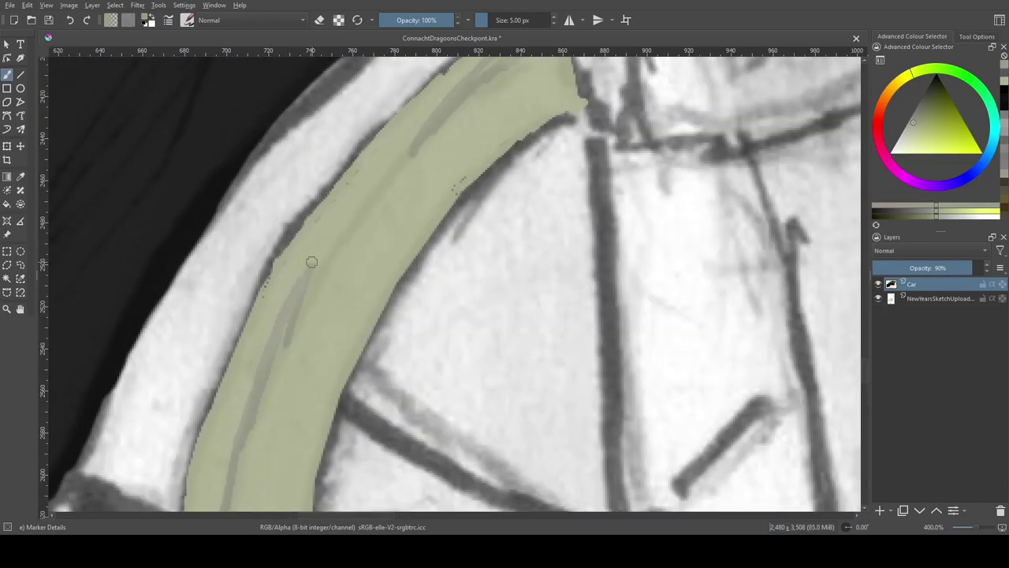
pyautogui.moveTo(410, 151)
pyautogui.mouseDown()
pyautogui.moveTo(342, 252)
pyautogui.moveTo(261, 434)
pyautogui.mouseUp()
pyautogui.moveTo(289, 275); pyautogui.dragTo(405, 169)
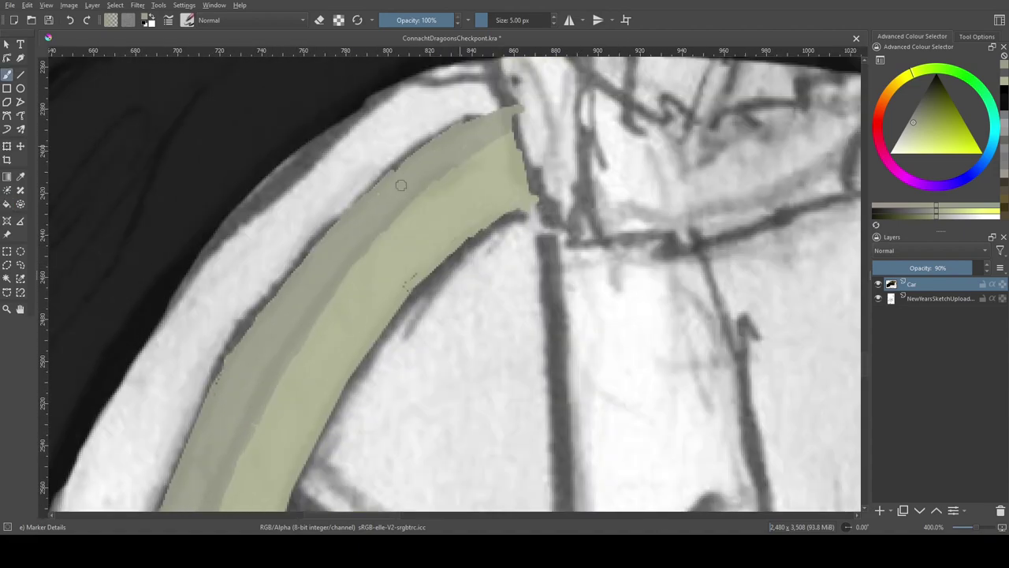
# Shade the outer band of the rear tyre in the front tyre's greyish olive with a 9 px brush, inside a selection of the tyre
pyautogui.press('1')
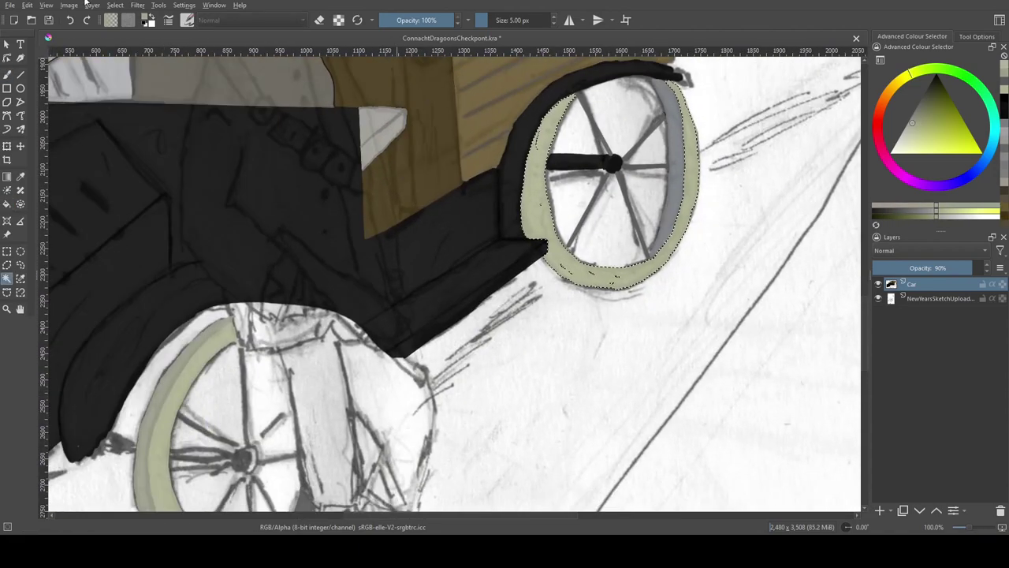
pyautogui.press('b')
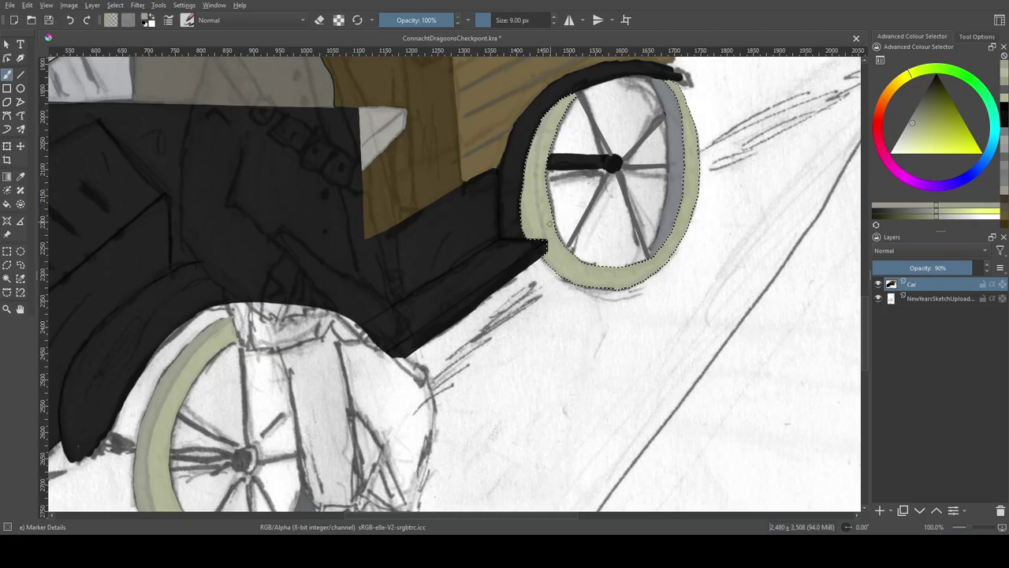
pyautogui.scroll(5, 550, 222)
pyautogui.press('1')
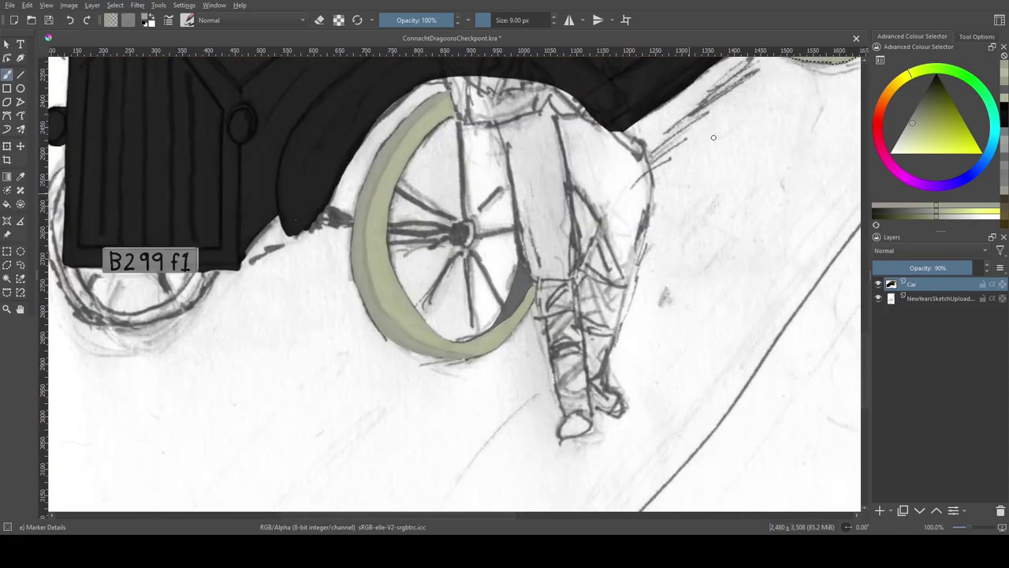
# Paint the front wheel's hub solid black and draw the axle as thick black straight lines running into it from the car body
pyautogui.scroll(5, 527, 212)
pyautogui.moveTo(556, 339)
pyautogui.mouseDown()
pyautogui.moveTo(541, 406)
pyautogui.moveTo(583, 347)
pyautogui.mouseUp()
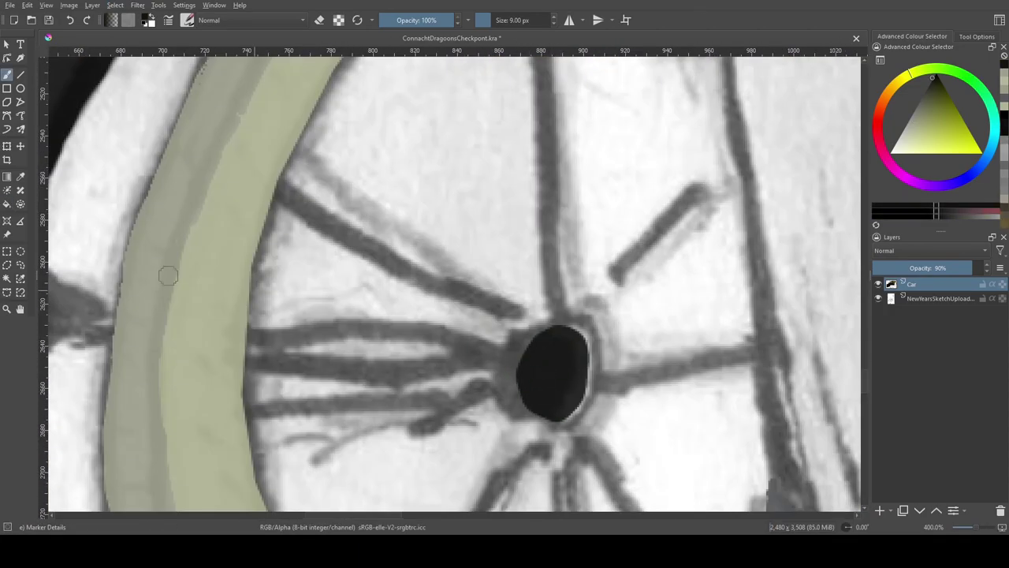
pyautogui.click(20, 75)
pyautogui.moveTo(536, 292); pyautogui.dragTo(812, 292)
pyautogui.moveTo(237, 326); pyautogui.dragTo(394, 326)
pyautogui.scroll(-5, 505, 355)
pyautogui.scroll(6, 443, 262)
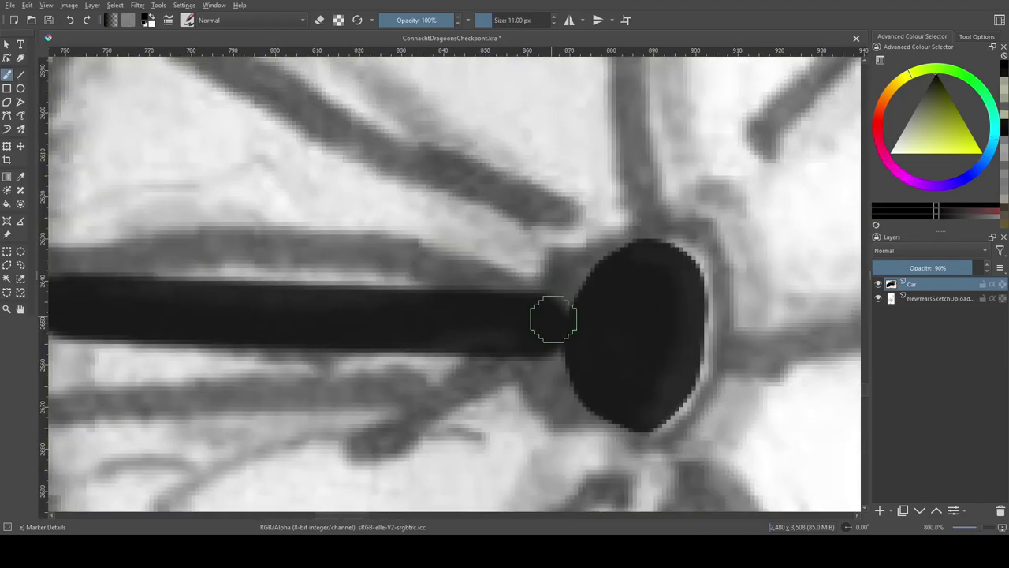
# Outline the front wheel's hub in black, add a dark rim where it meets the axle, and refine the edges with a 1 px brush
pyautogui.moveTo(552, 299)
pyautogui.mouseDown()
pyautogui.moveTo(592, 405)
pyautogui.moveTo(646, 241)
pyautogui.moveTo(563, 273)
pyautogui.moveTo(557, 368)
pyautogui.moveTo(536, 295)
pyautogui.mouseUp()
pyautogui.press('[')
pyautogui.press('[')
pyautogui.moveTo(544, 351); pyautogui.dragTo(546, 298)
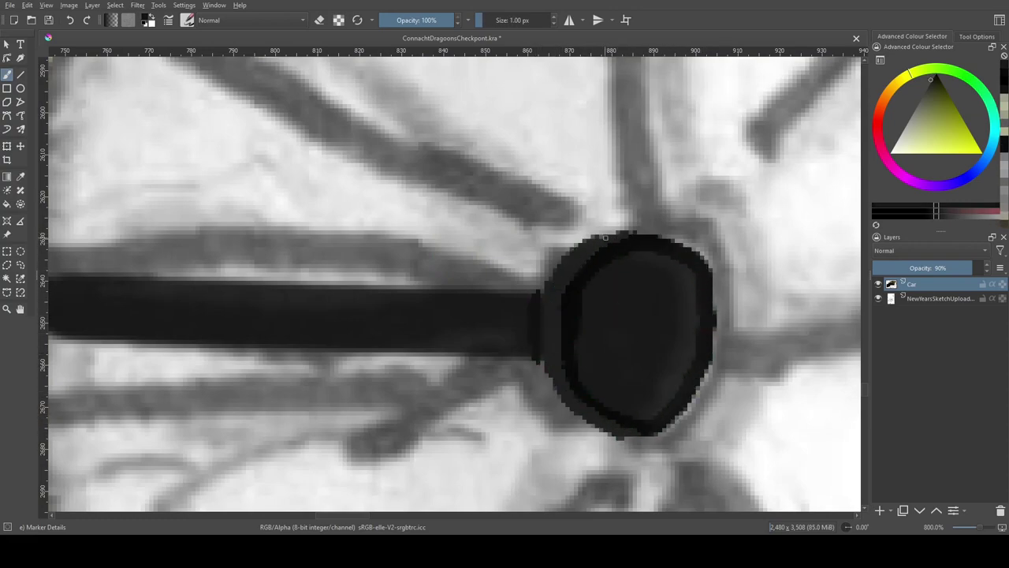
pyautogui.press('e')
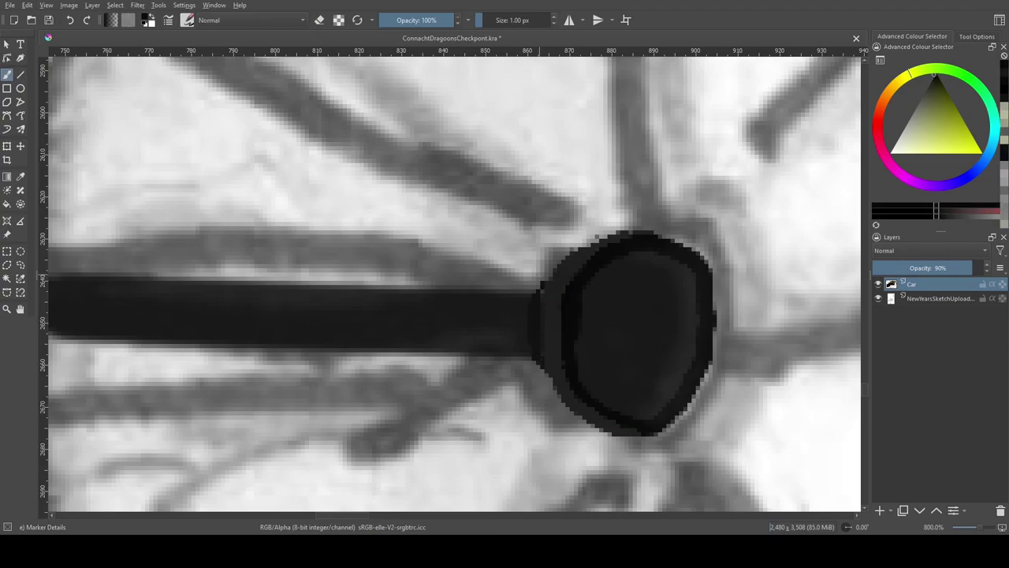
pyautogui.scroll(1, 484, 262)
pyautogui.keyDown('ctrl'); pyautogui.click(427, 318); pyautogui.keyUp('ctrl')
pyautogui.moveTo(390, 237); pyautogui.dragTo(394, 311)
# Draw the front wheel's spokes as straight lines in the rear wheel's spoke grey, reducing the line size to 10 px
pyautogui.scroll(-4, 367, 276)
pyautogui.scroll(-1, 574, 139)
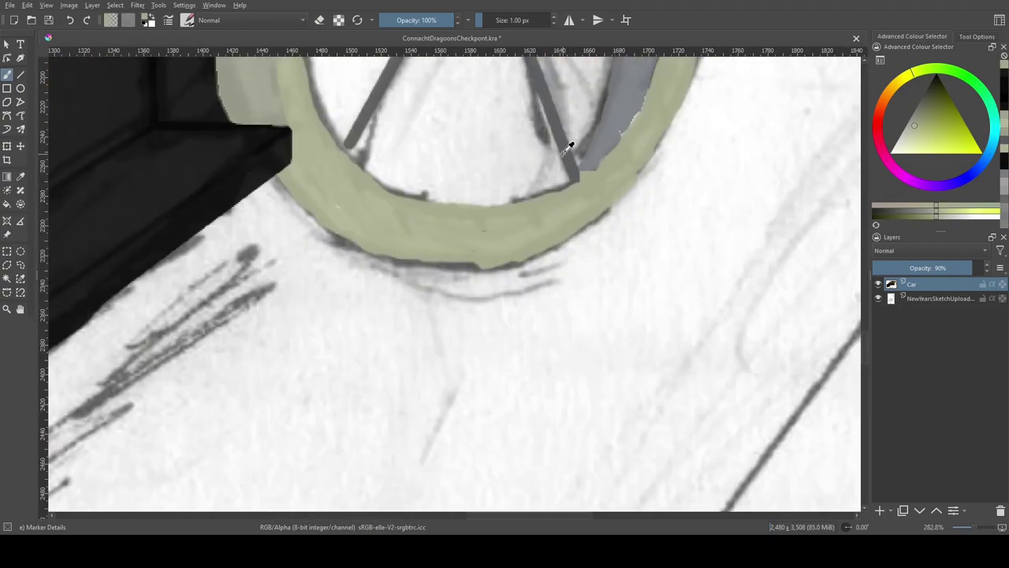
pyautogui.press('[')
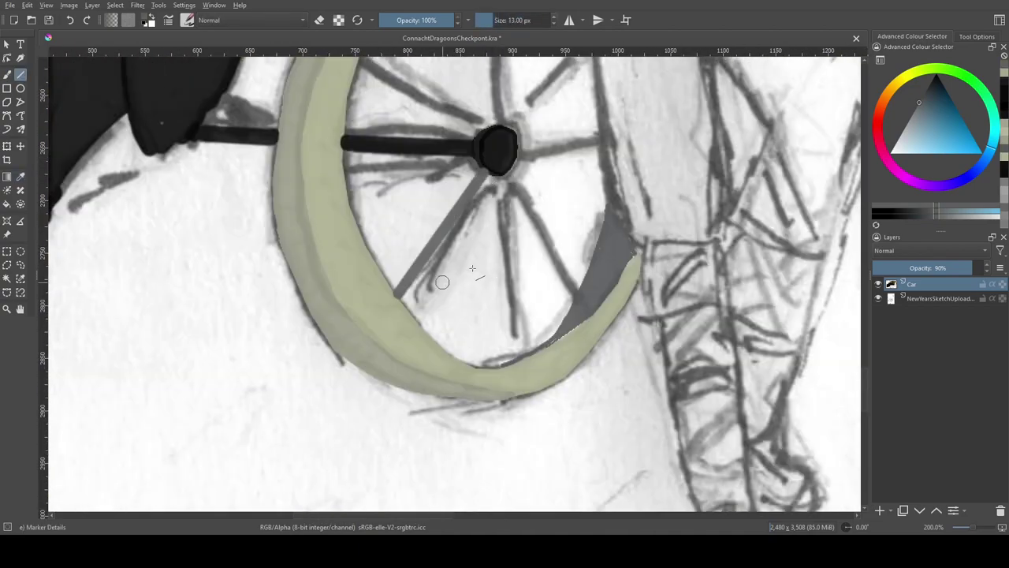
pyautogui.scroll(-1, 377, 347)
pyautogui.press('v')
pyautogui.moveTo(371, 341)
pyautogui.mouseDown()
pyautogui.moveTo(435, 381)
pyautogui.moveTo(250, 505)
pyautogui.moveTo(405, 320)
pyautogui.mouseUp()
pyautogui.press('[')
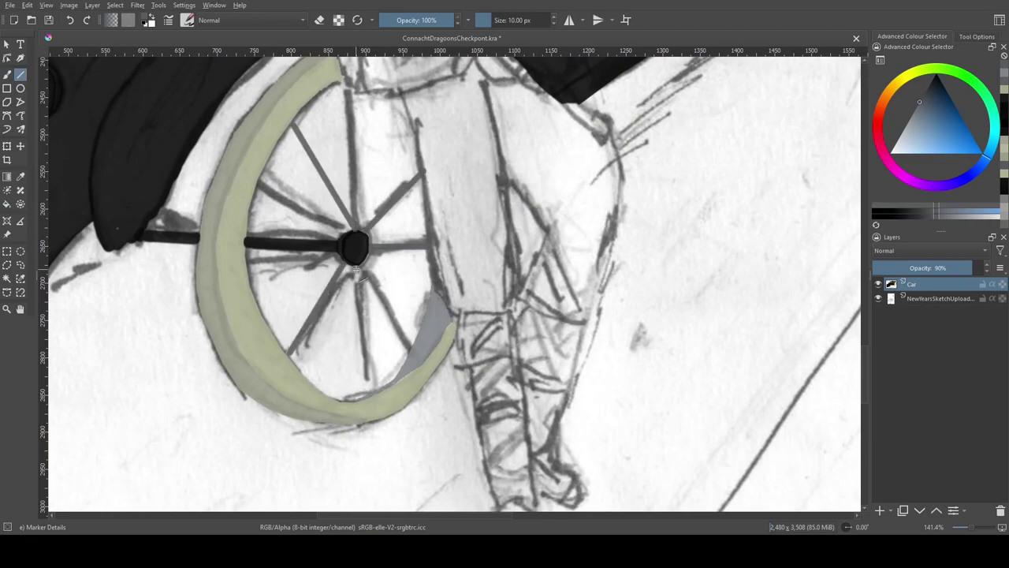
pyautogui.scroll(4, 356, 268)
pyautogui.scroll(-7, 365, 203)
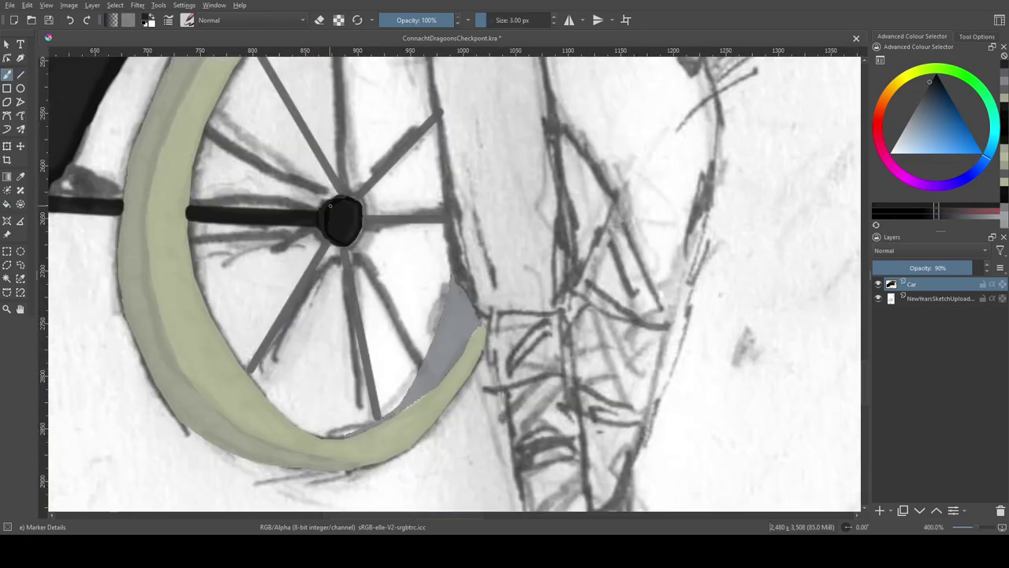
# Continue the black axle behind the front mudguard towards the body, erasing and patching its edges with a 3 px brush at 100% layer opacity
pyautogui.scroll(6, 420, 270)
pyautogui.moveTo(420, 270); pyautogui.dragTo(492, 324)
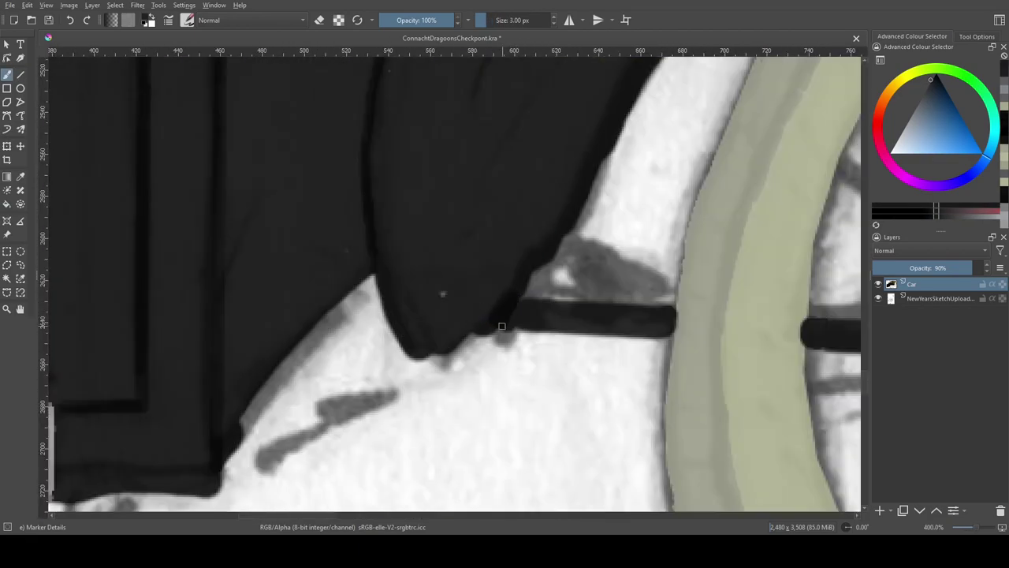
pyautogui.press('b')
pyautogui.moveTo(347, 310); pyautogui.dragTo(376, 320)
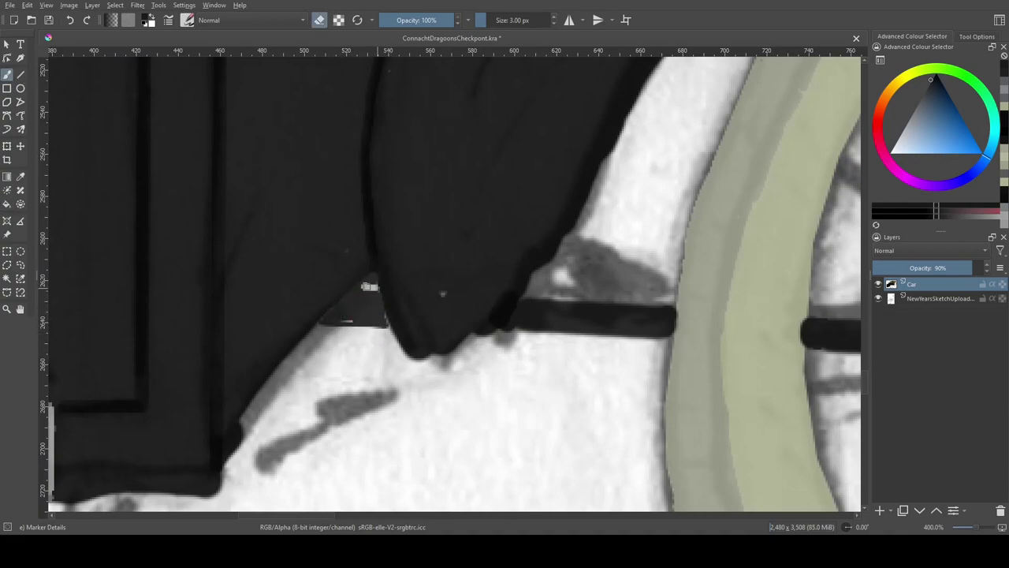
pyautogui.keyDown('ctrl'); pyautogui.click(333, 313); pyautogui.keyUp('ctrl')
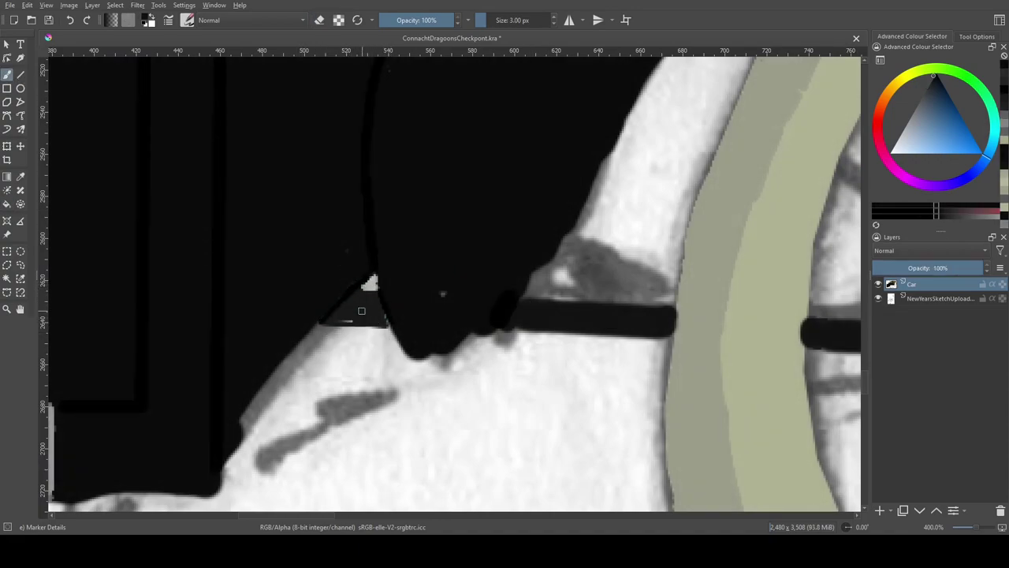
pyautogui.moveTo(361, 311); pyautogui.dragTo(351, 319)
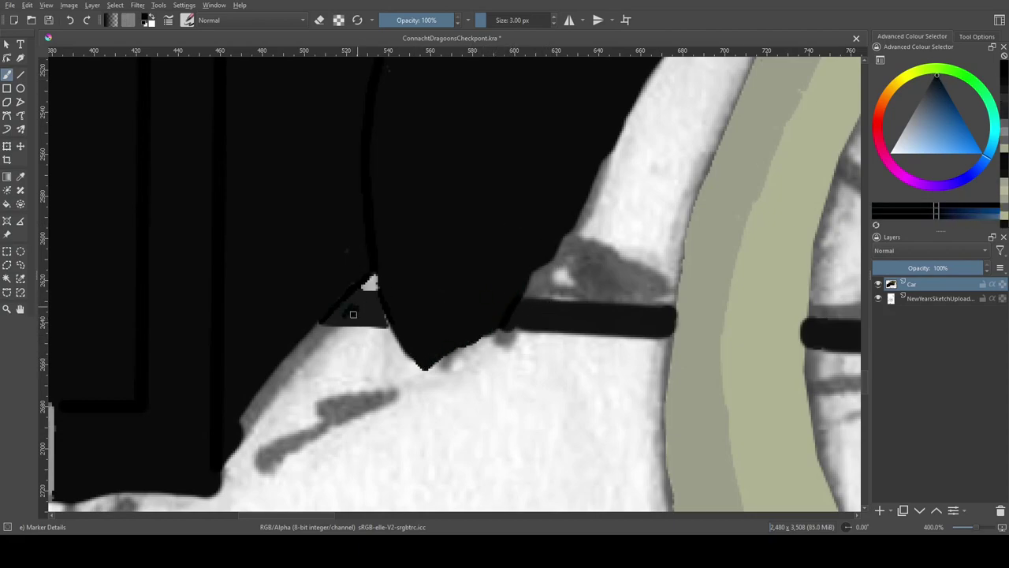
# Outline the tyre of the wheel below the number plate in olive with a 6 px brush
pyautogui.scroll(-6, 342, 323)
pyautogui.scroll(2, 237, 383)
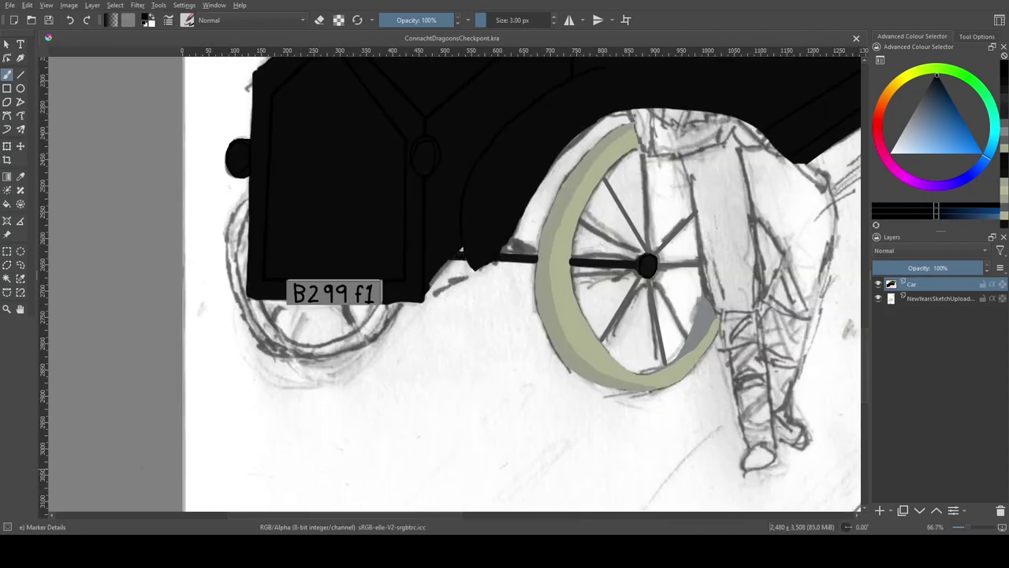
pyautogui.click(1004, 148)
pyautogui.scroll(3, 318, 319)
pyautogui.press(']')
pyautogui.moveTo(493, 291)
pyautogui.mouseDown()
pyautogui.moveTo(570, 254)
pyautogui.moveTo(512, 327)
pyautogui.mouseUp()
pyautogui.moveTo(535, 349); pyautogui.dragTo(583, 300)
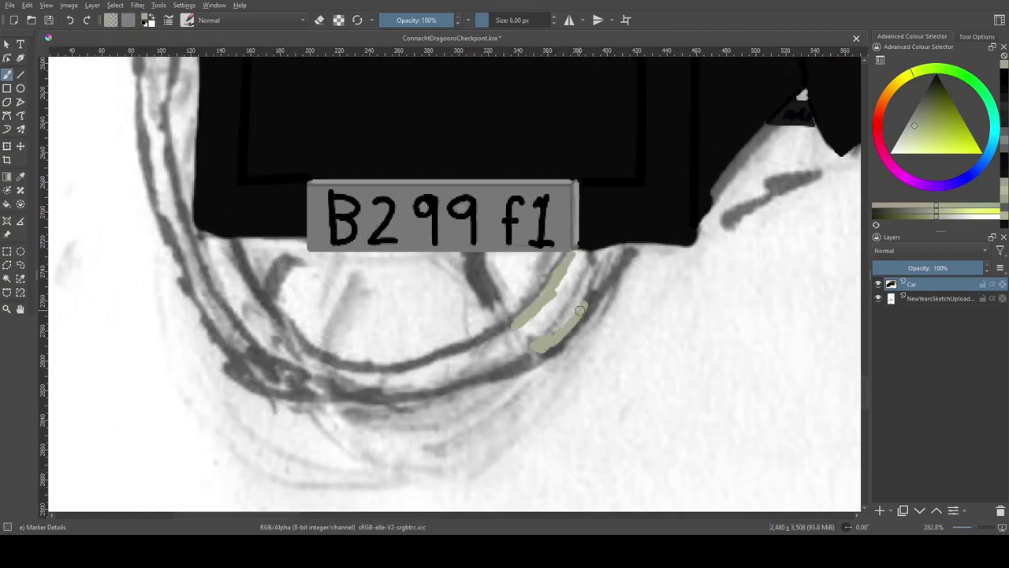
pyautogui.moveTo(426, 364)
pyautogui.mouseDown()
pyautogui.moveTo(236, 252)
pyautogui.moveTo(229, 235)
pyautogui.mouseUp()
pyautogui.moveTo(552, 347); pyautogui.dragTo(320, 398)
# Fill the outlined tyre below the number plate with olive and set the Car layer's opacity to 90%
pyautogui.press('f')
pyautogui.moveTo(378, 197)
pyautogui.mouseDown()
pyautogui.moveTo(470, 314)
pyautogui.moveTo(473, 355)
pyautogui.mouseUp()
pyautogui.click(276, 186)
pyautogui.moveTo(276, 187); pyautogui.dragTo(276, 58)
pyautogui.click(971, 268)
pyautogui.press('b')
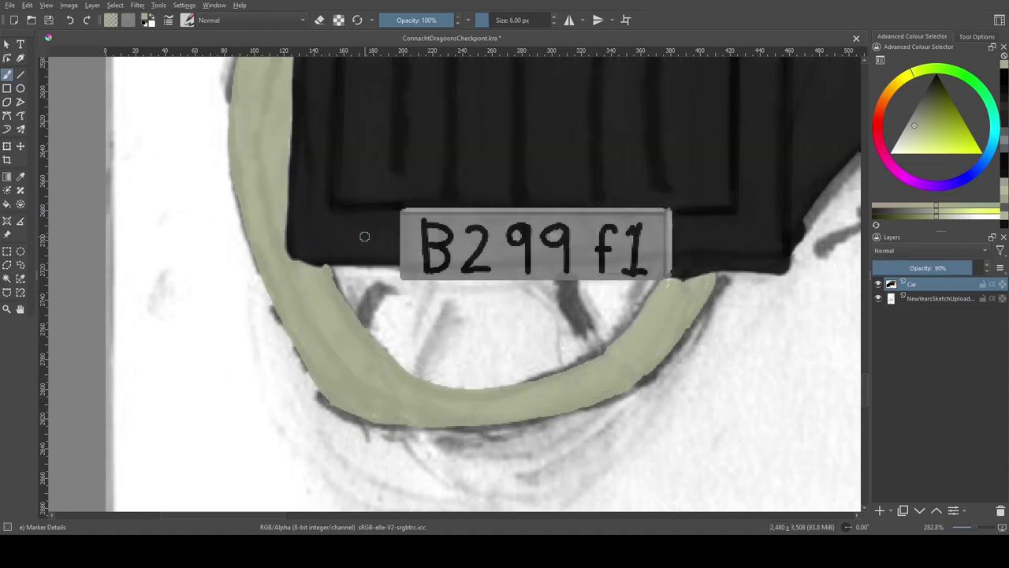
pyautogui.scroll(2, 367, 226)
pyautogui.scroll(-3, 518, 241)
pyautogui.scroll(1, 308, 344)
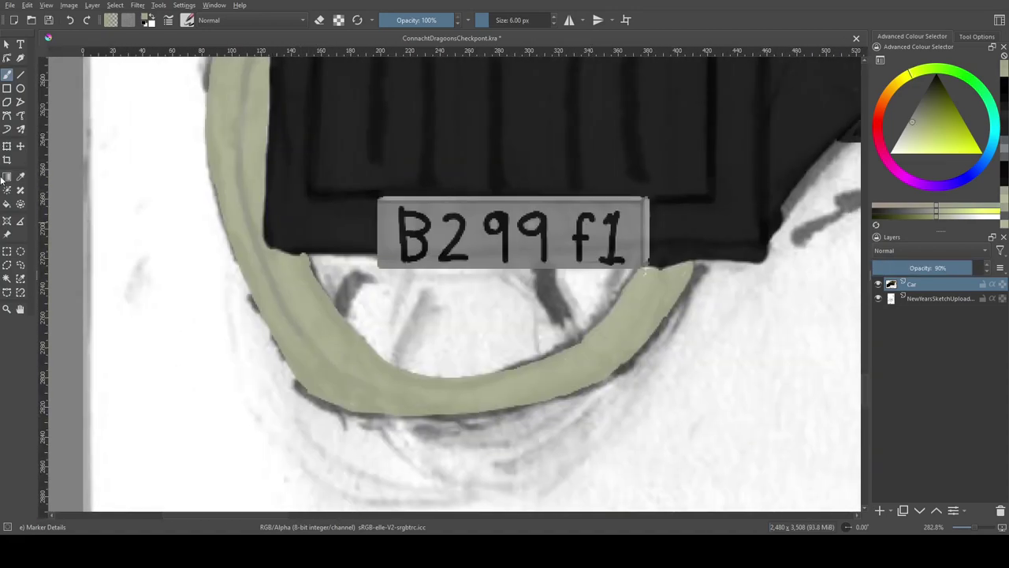
# Draw the short lower slat on the brown rear body as a 10 px line and colour the three horizontal slats dark grey
pyautogui.scroll(-4, 394, 322)
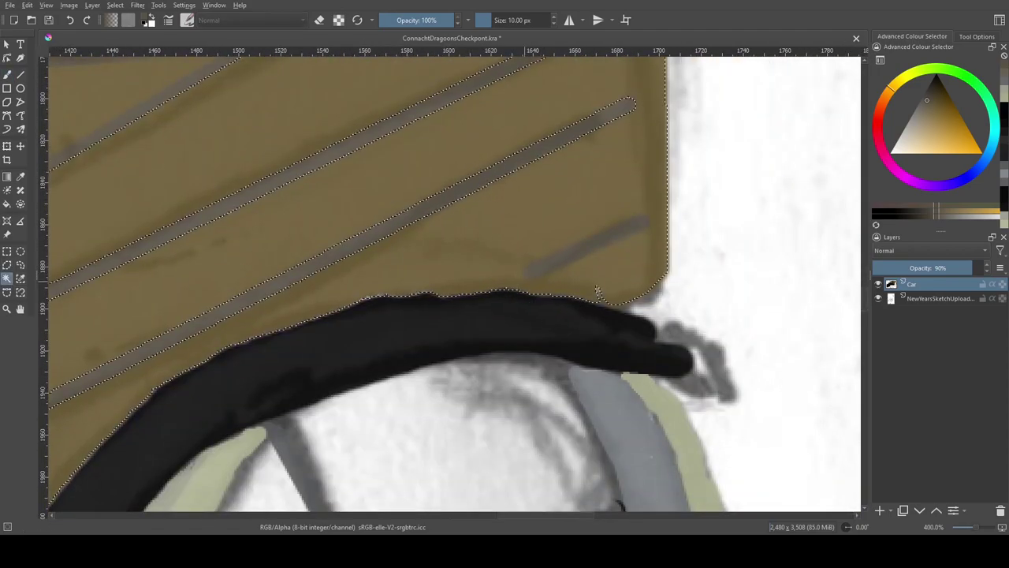
pyautogui.press('l')
pyautogui.moveTo(520, 280); pyautogui.dragTo(645, 221)
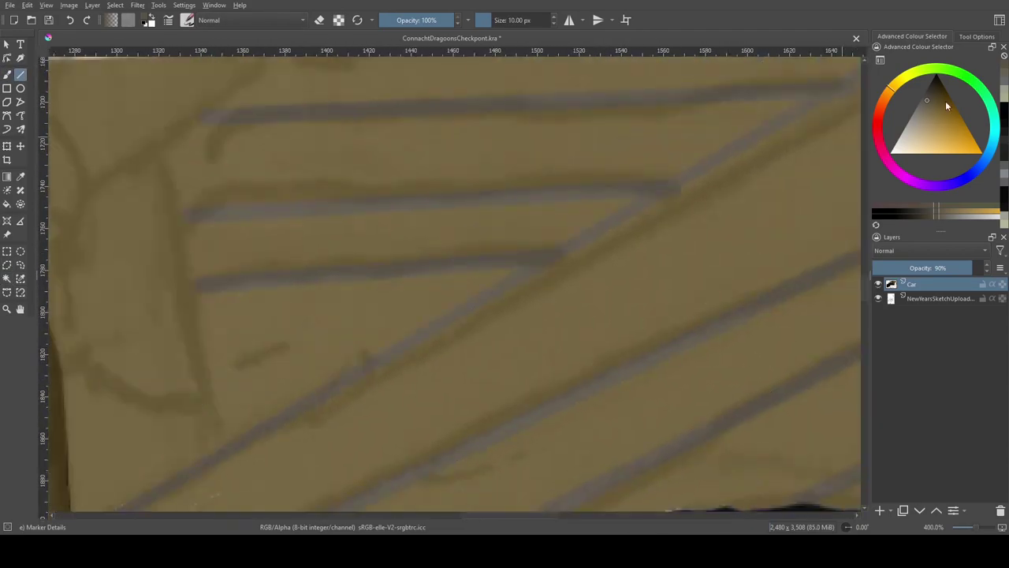
pyautogui.moveTo(193, 284); pyautogui.dragTo(526, 259)
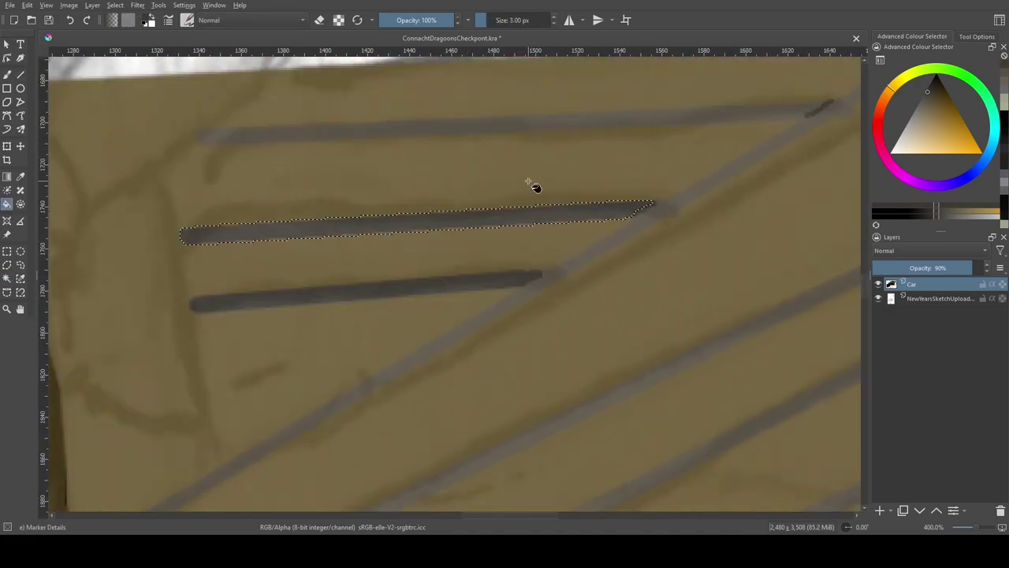
pyautogui.moveTo(199, 137); pyautogui.dragTo(829, 103)
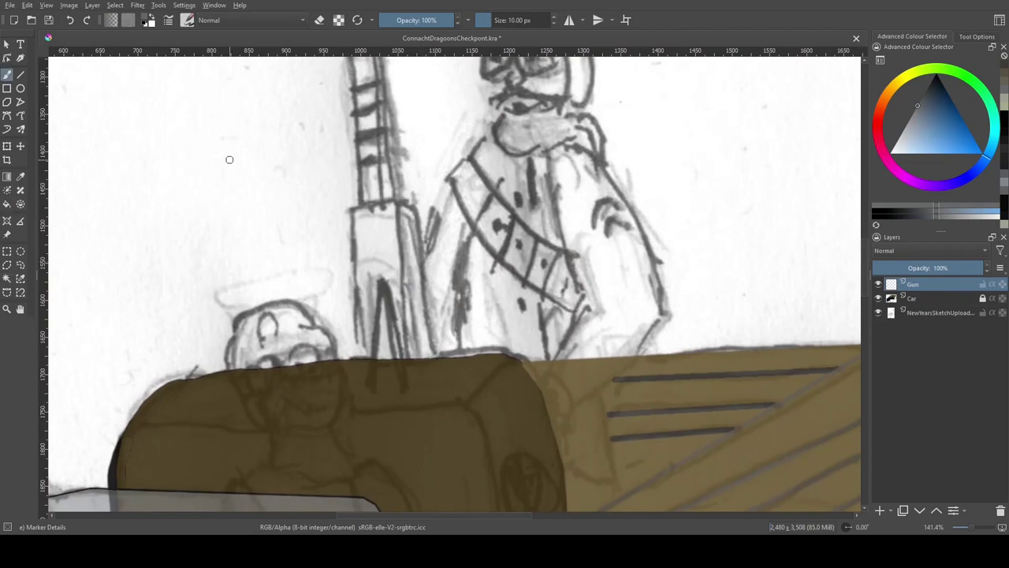
# Outline the upright gun with 10 px straight lines on the Gun layer and fill it with bluish grey
pyautogui.scroll(3, 230, 159)
pyautogui.moveTo(367, 111); pyautogui.dragTo(371, 155)
pyautogui.scroll(-2, 375, 189)
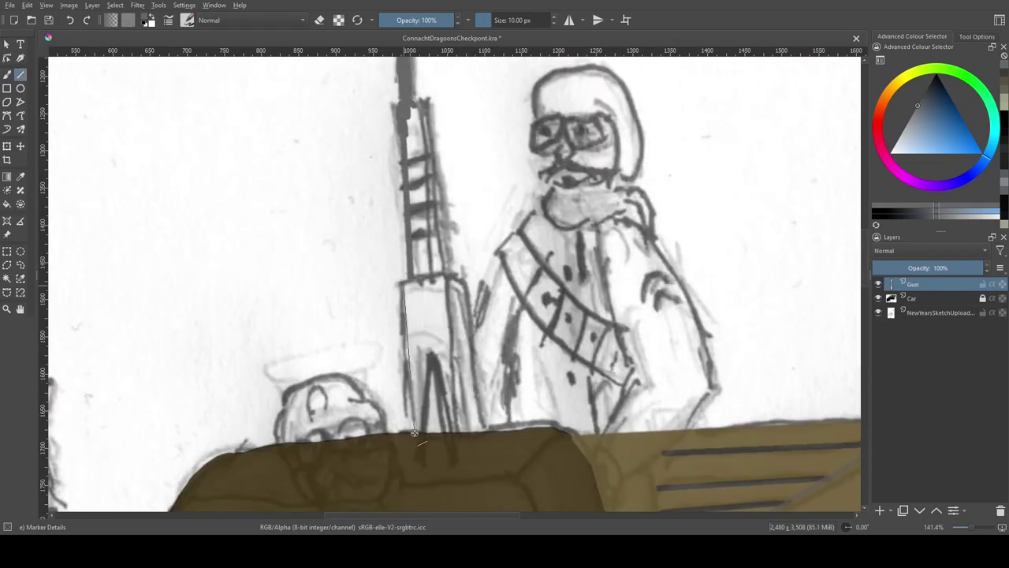
pyautogui.moveTo(414, 431); pyautogui.dragTo(414, 431)
pyautogui.moveTo(442, 197); pyautogui.dragTo(429, 102)
pyautogui.scroll(5, 441, 237)
pyautogui.scroll(-5, 512, 260)
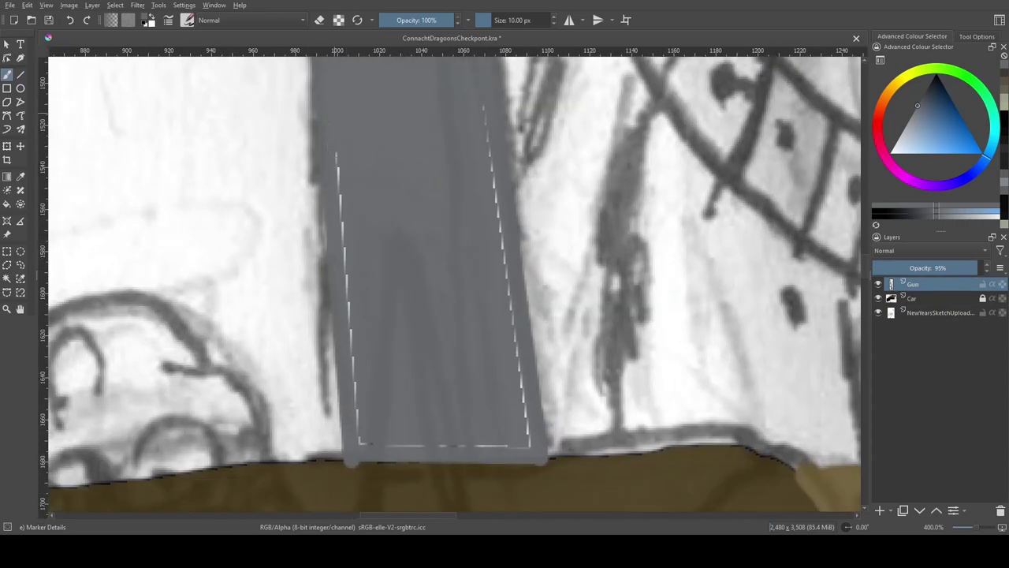
# Close the unpainted gaps inside the gun's lower casing and trim its base flush with the brown car body
pyautogui.press('e')
pyautogui.scroll(3, 342, 316)
pyautogui.scroll(-3, 378, 185)
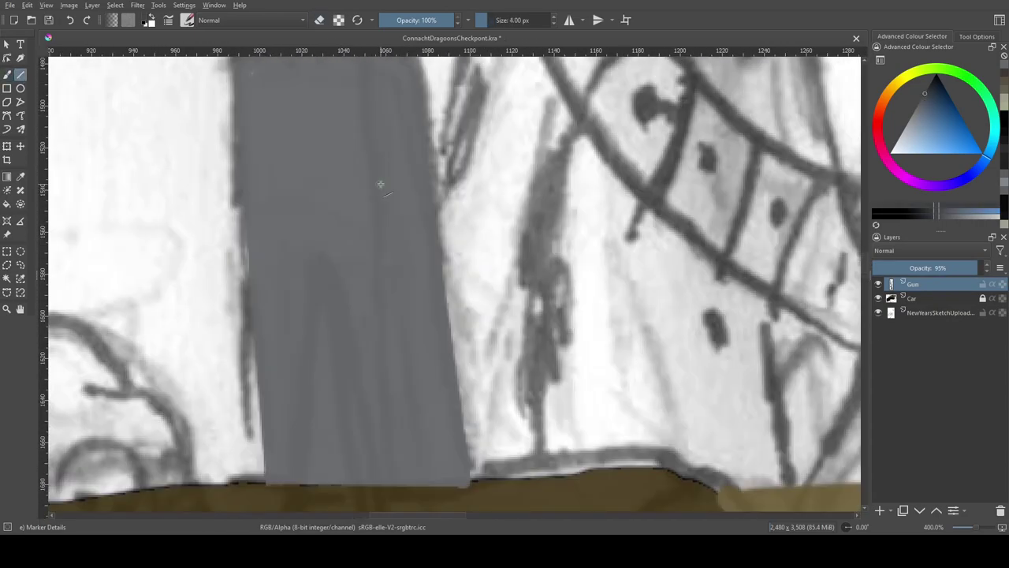
# Draw a 4 px dark grey edge line down the gun's lower casing to the car body
pyautogui.scroll(-1, 378, 237)
pyautogui.moveTo(377, 104); pyautogui.dragTo(403, 424)
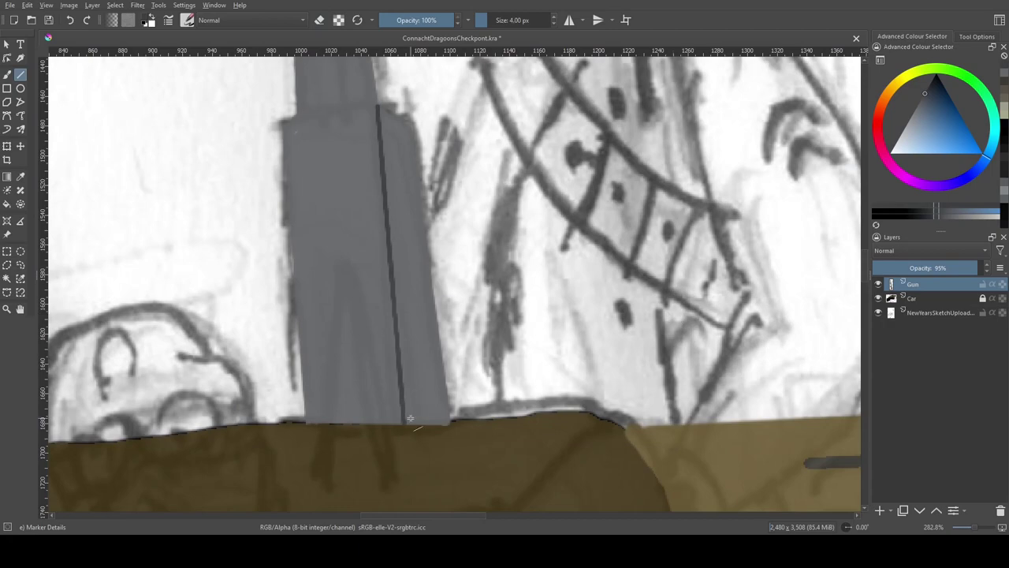
pyautogui.scroll(-1, 410, 418)
# Draw the gun's curved casing joint, upper ring and long edge line along the upper section in dark grey at 4 px
pyautogui.scroll(10, 292, 173)
pyautogui.scroll(-2, 222, 254)
pyautogui.press('v')
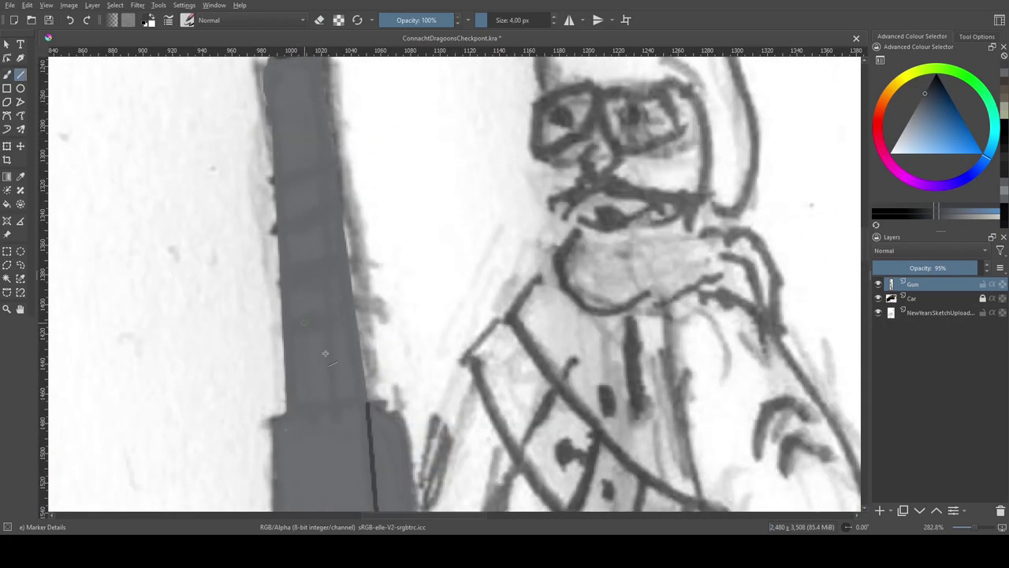
pyautogui.scroll(1, 355, 355)
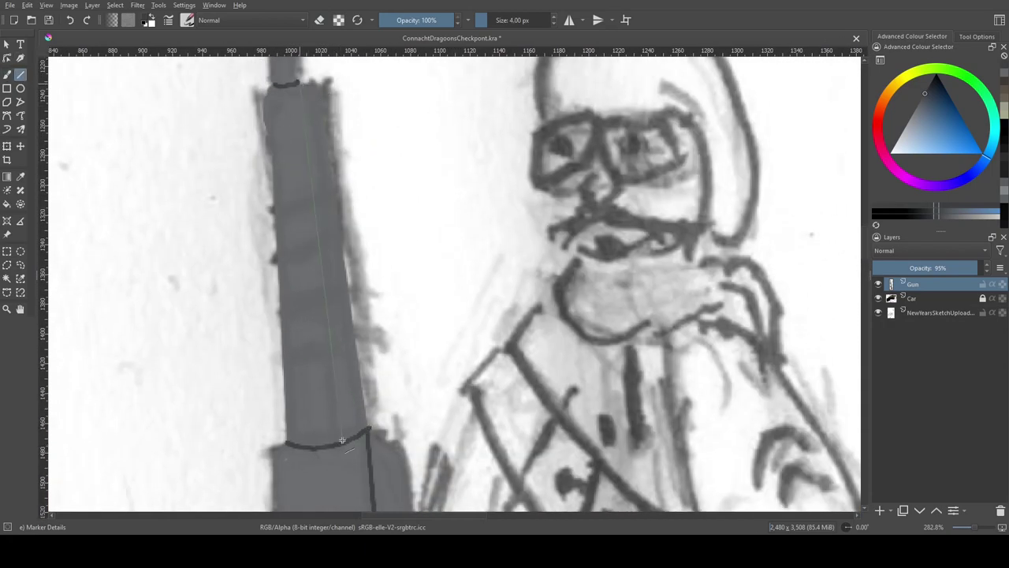
pyautogui.scroll(1, 331, 237)
pyautogui.moveTo(347, 498); pyautogui.dragTo(313, 156)
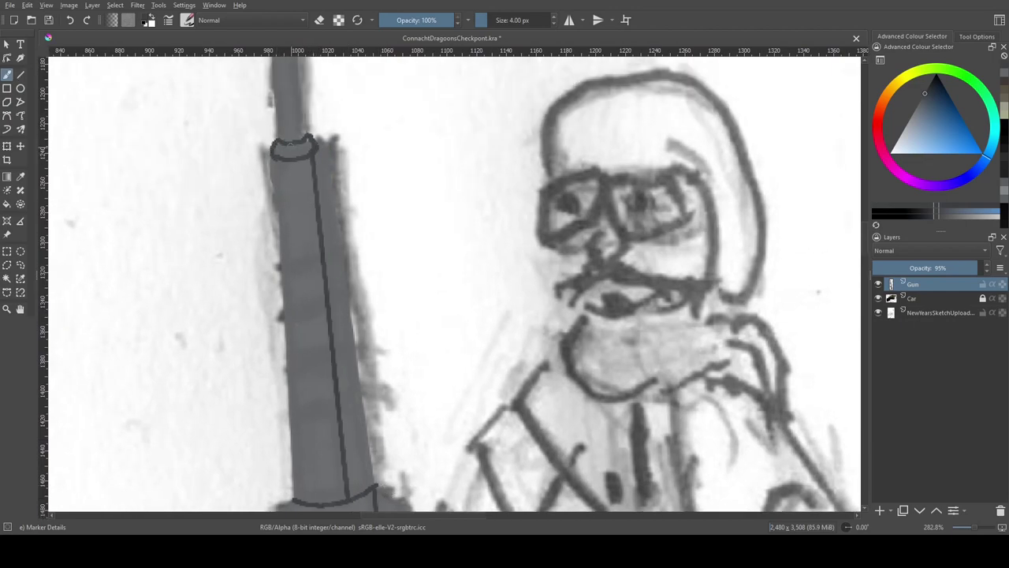
# Select four slanted bands across the gun's upper section and fill them with dark grey
pyautogui.scroll(-2, 355, 315)
pyautogui.moveTo(292, 254); pyautogui.dragTo(359, 231)
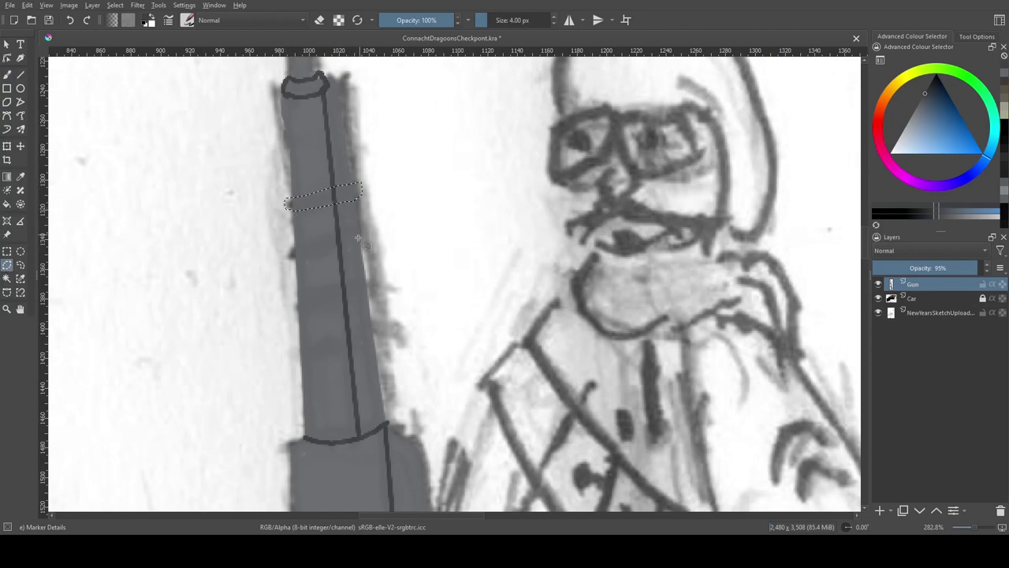
pyautogui.scroll(-1, 356, 230)
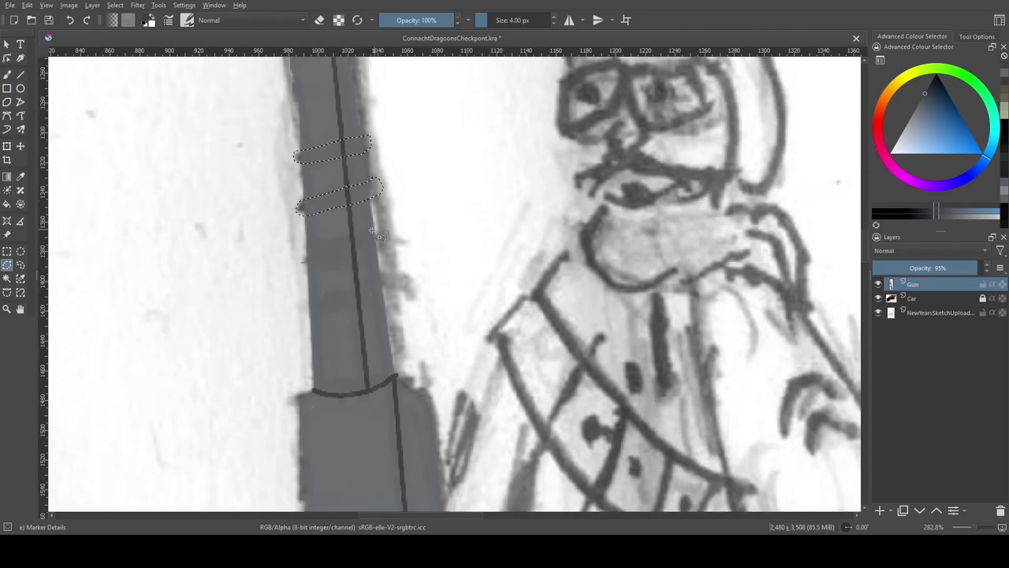
pyautogui.press('f')
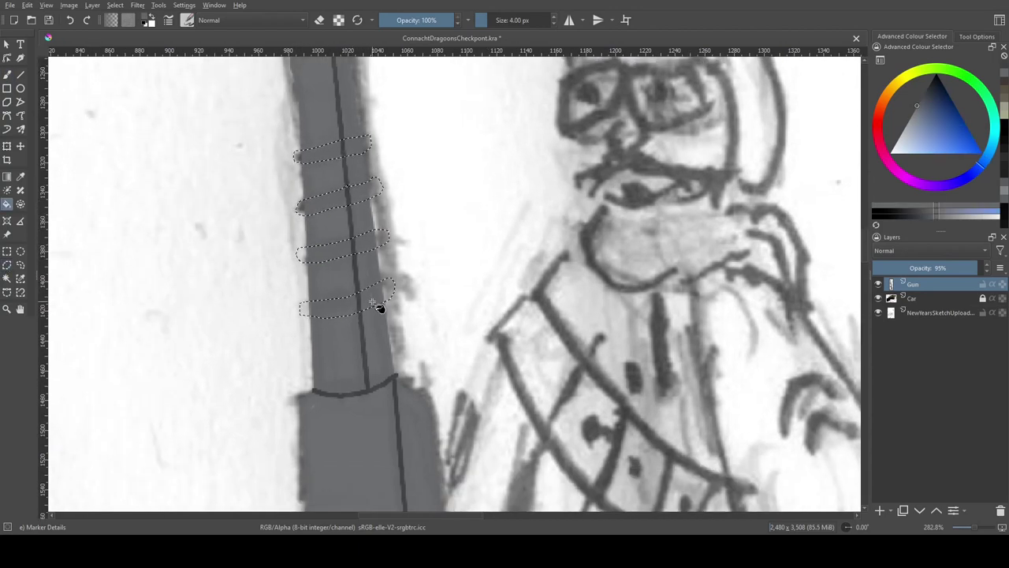
pyautogui.moveTo(341, 302)
pyautogui.mouseDown()
pyautogui.moveTo(347, 244)
pyautogui.moveTo(323, 150)
pyautogui.moveTo(367, 144)
pyautogui.mouseUp()
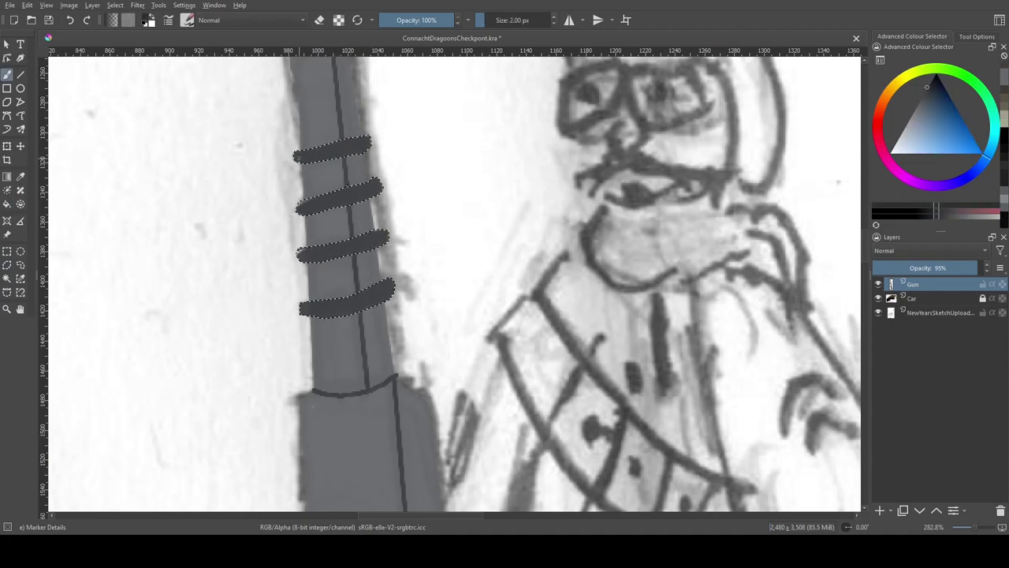
# Draw darker 2 px lines along the gun's slanted bands and fill a small dark grey rectangle at the base of the casing
pyautogui.moveTo(298, 158); pyautogui.dragTo(335, 200)
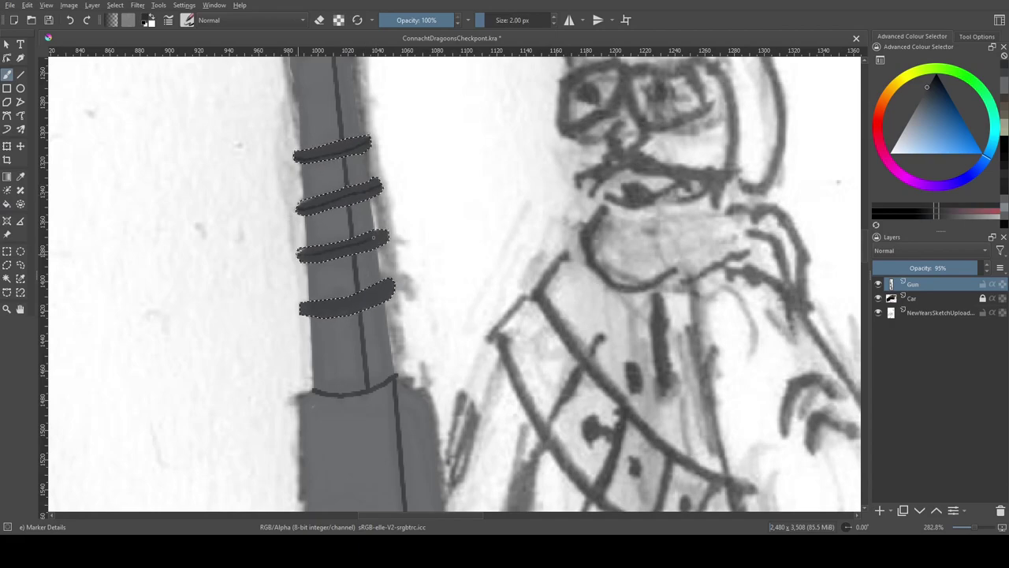
pyautogui.scroll(-5, 406, 260)
pyautogui.scroll(6, 408, 261)
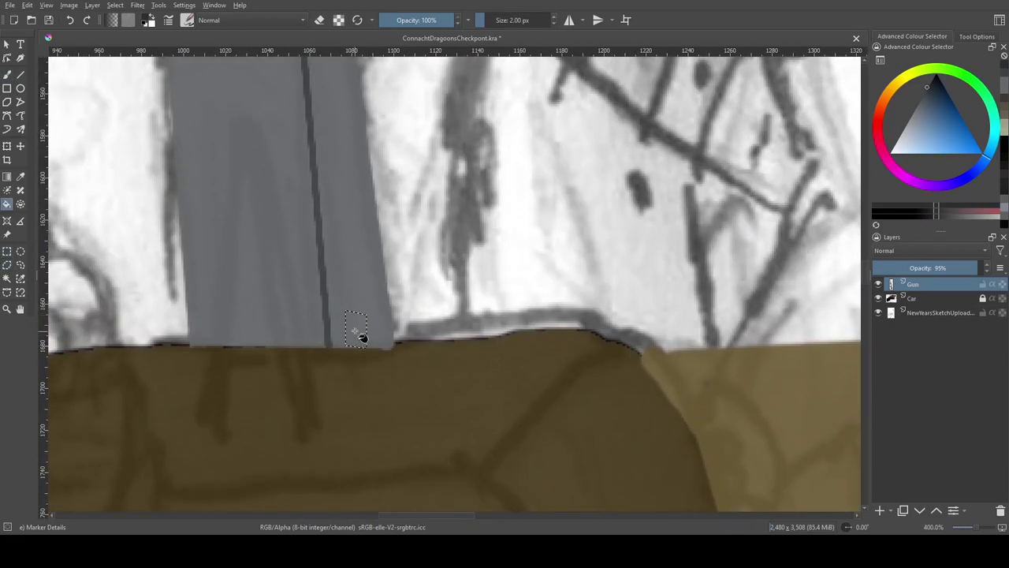
pyautogui.scroll(3, 362, 339)
pyautogui.scroll(-6, 407, 270)
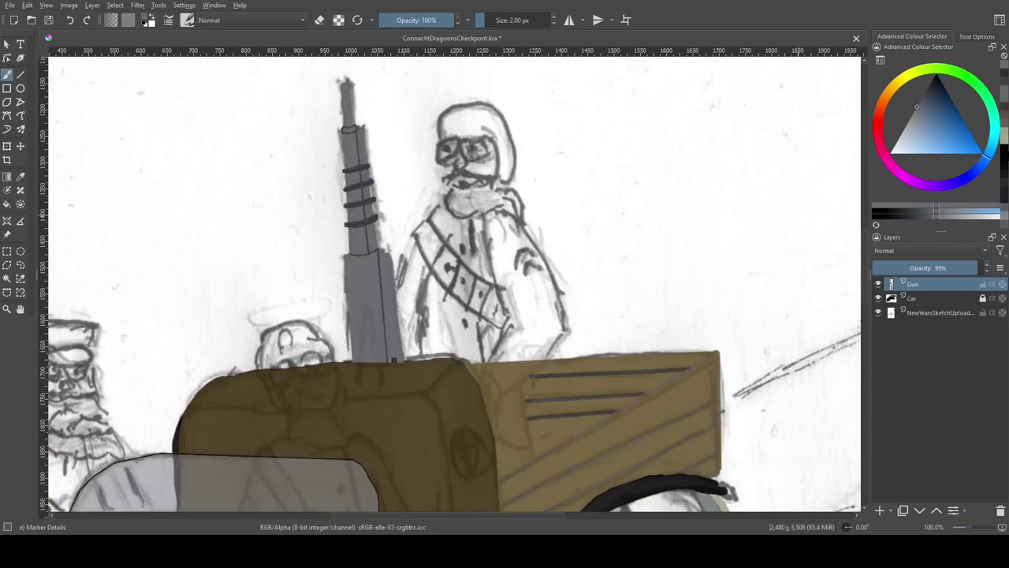
# Draw a black inverted V at 4 px from the gun's lower casing onto the car body, widening both legs towards their ends
pyautogui.press('d')
pyautogui.press(']')
pyautogui.scroll(4, 336, 367)
pyautogui.moveTo(359, 402); pyautogui.dragTo(377, 404)
pyautogui.moveTo(395, 208); pyautogui.dragTo(429, 398)
pyautogui.moveTo(397, 210); pyautogui.dragTo(445, 396)
pyautogui.hotkey('ctrl', 'z')
pyautogui.scroll(5, 434, 383)
pyautogui.scroll(-5, 500, 478)
pyautogui.scroll(2, 487, 158)
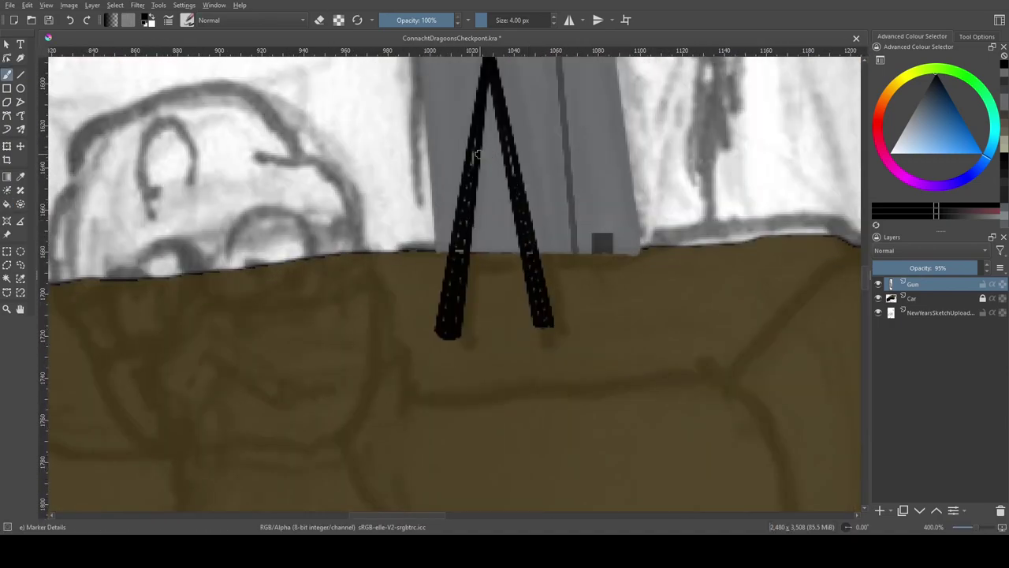
pyautogui.keyDown('ctrl'); pyautogui.click(299, 138); pyautogui.keyUp('ctrl')
pyautogui.keyDown('ctrl'); pyautogui.click(513, 162); pyautogui.keyUp('ctrl')
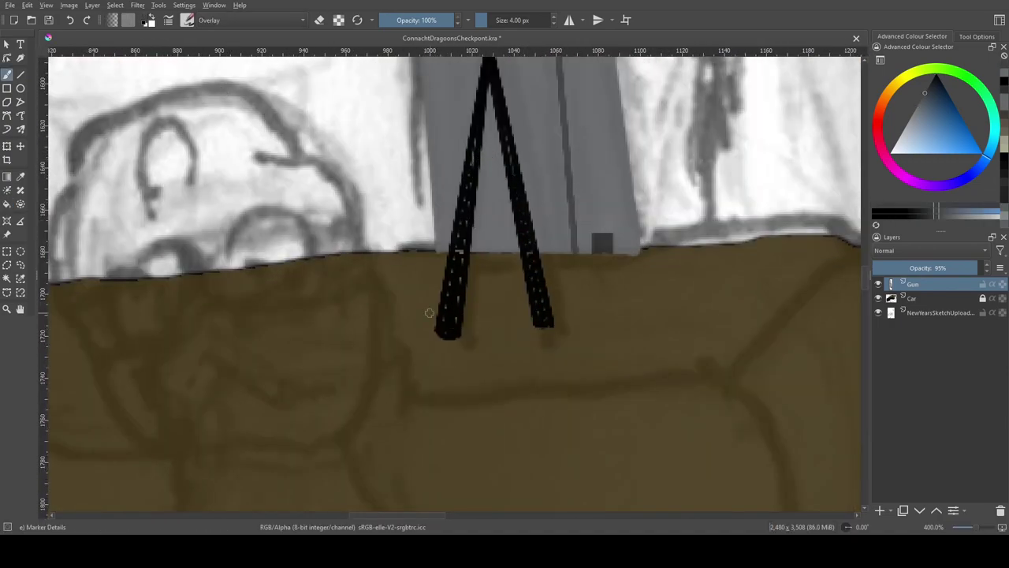
pyautogui.scroll(-4, 473, 139)
# Lock the Gun layer and, on the Car layer, draw a line along the left edge of the car's grey-brown panel
pyautogui.click(912, 298)
pyautogui.scroll(2, 394, 236)
pyautogui.click(915, 168)
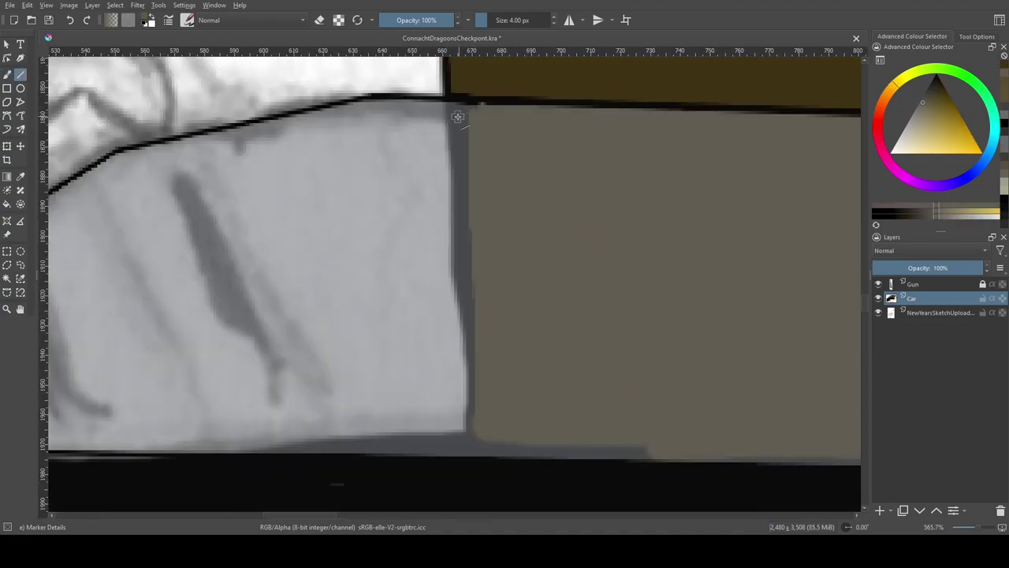
pyautogui.moveTo(459, 446); pyautogui.dragTo(465, 244)
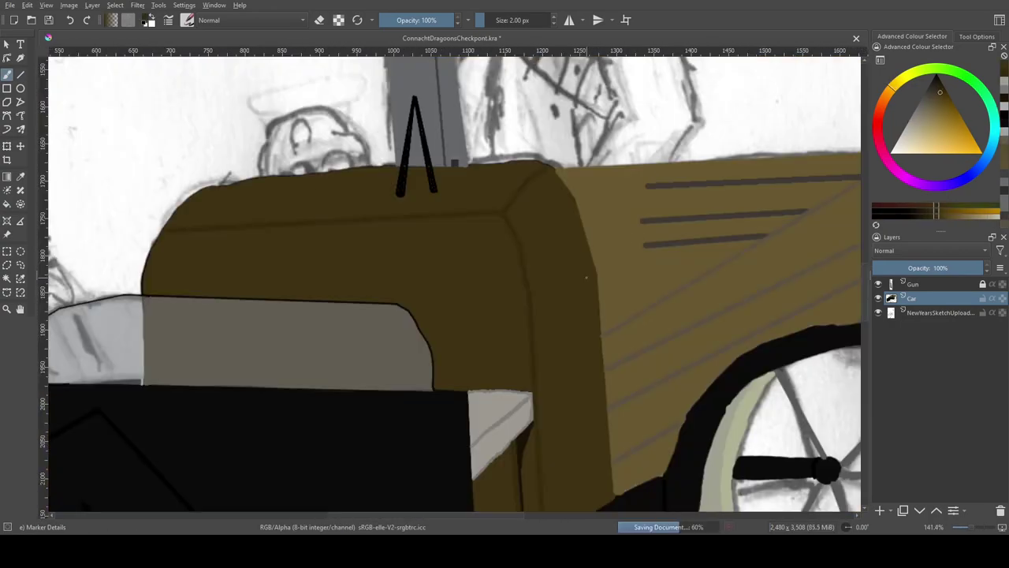
# Add a paint layer named FirstDragoon between the Car layer and the sketch
pyautogui.click(880, 510)
pyautogui.doubleClick(922, 313)
pyautogui.write('FirstDragoon')
pyautogui.press('Return')
# On the Car layer at 90% opacity, fill an oval badge on the body's side strip with light grey and outline it in 1 px dark grey
pyautogui.click(911, 298)
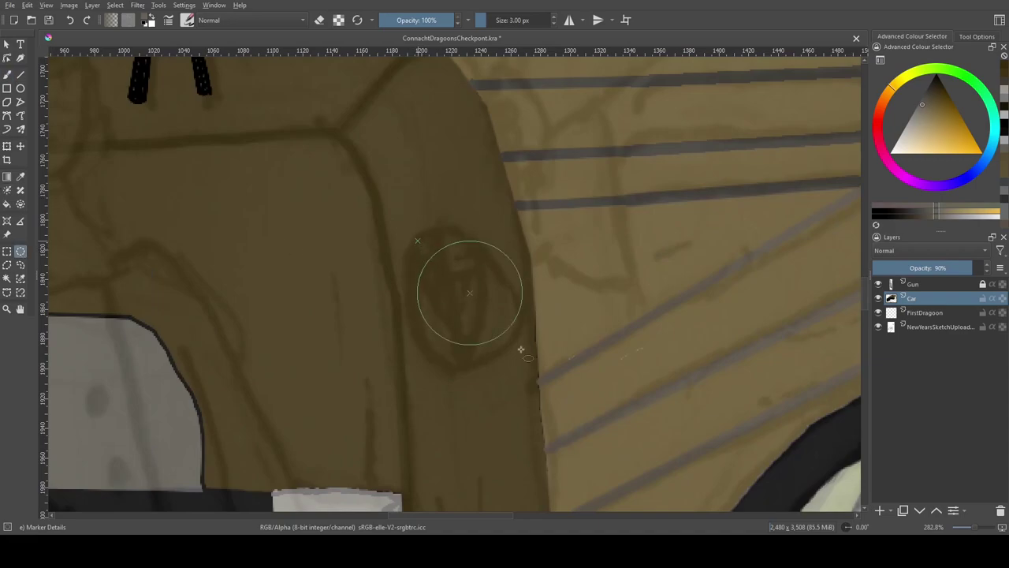
pyautogui.moveTo(520, 348); pyautogui.dragTo(510, 362)
pyautogui.press('f')
pyautogui.click(437, 327)
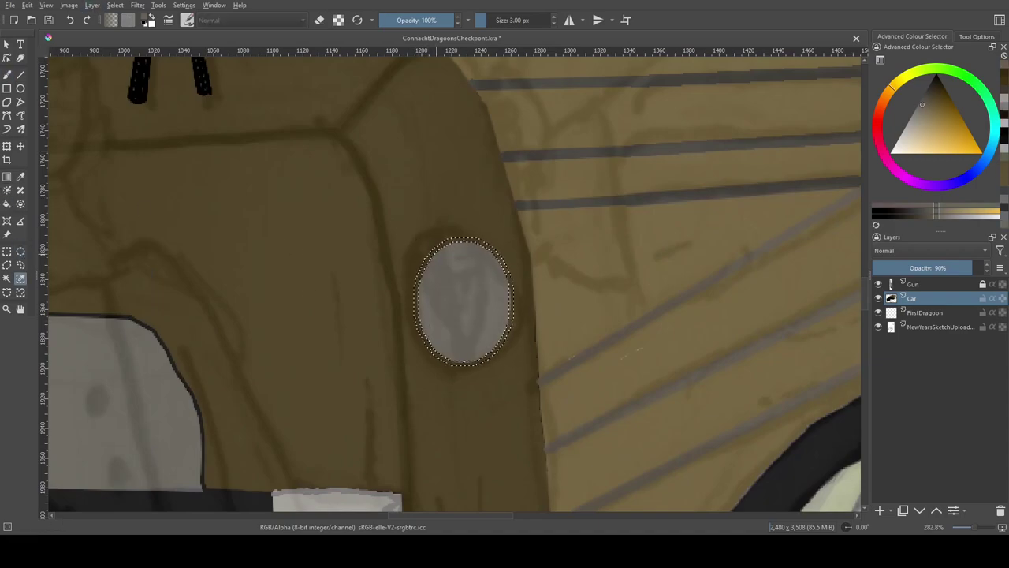
pyautogui.press('b')
pyautogui.press('d')
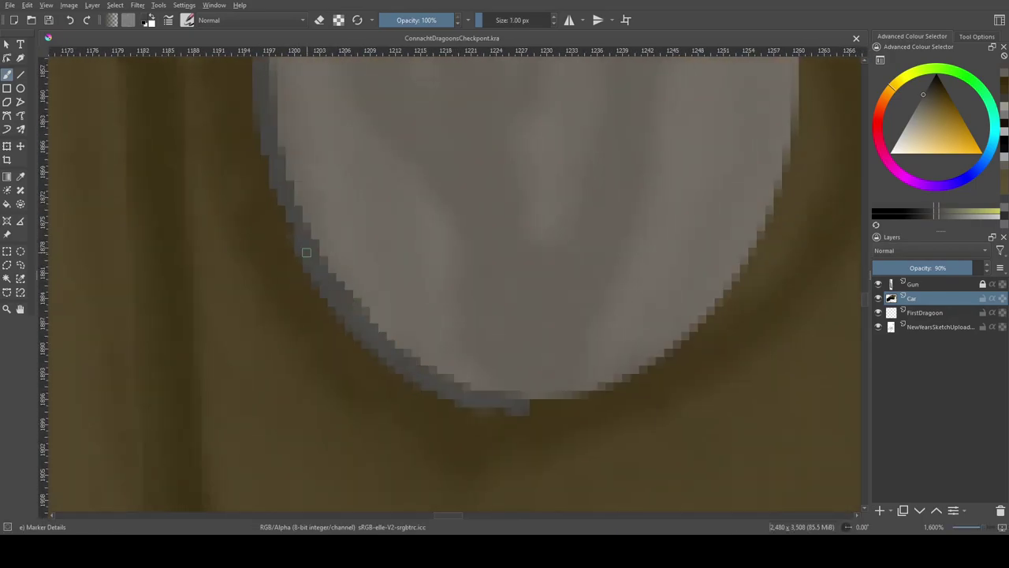
# Hide the Gun and Car layers and outline the first dragoon's coat and trousers on the FirstDragoon layer in brown at 10 px
pyautogui.press('1')
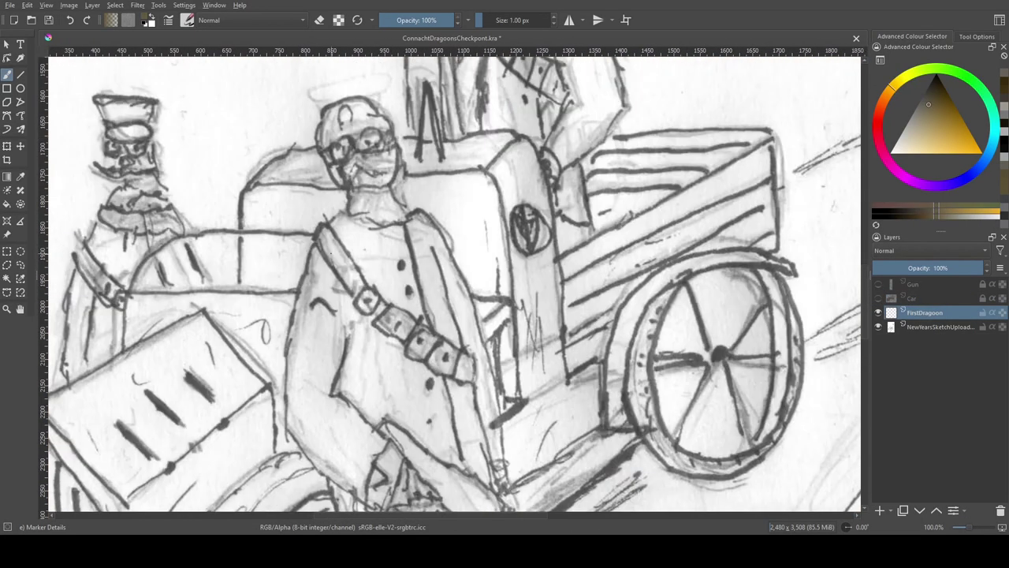
pyautogui.scroll(2, 355, 236)
pyautogui.moveTo(47, 268); pyautogui.dragTo(292, 229)
pyautogui.hotkey('ctrl', 'z')
pyautogui.moveTo(110, 212)
pyautogui.mouseDown()
pyautogui.moveTo(383, 271)
pyautogui.moveTo(385, 251)
pyautogui.mouseUp()
pyautogui.scroll(1, 345, 193)
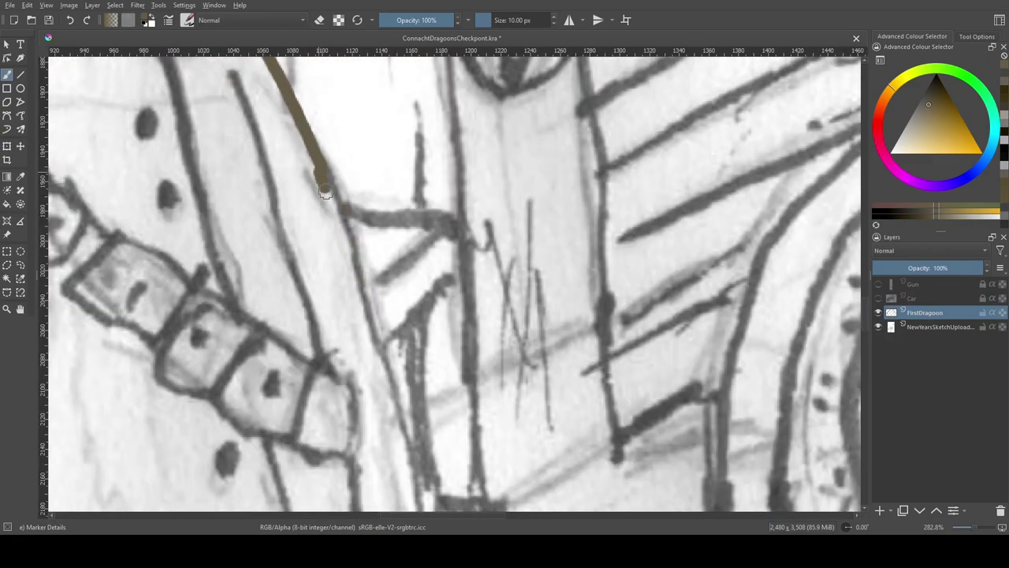
pyautogui.scroll(-2, 322, 182)
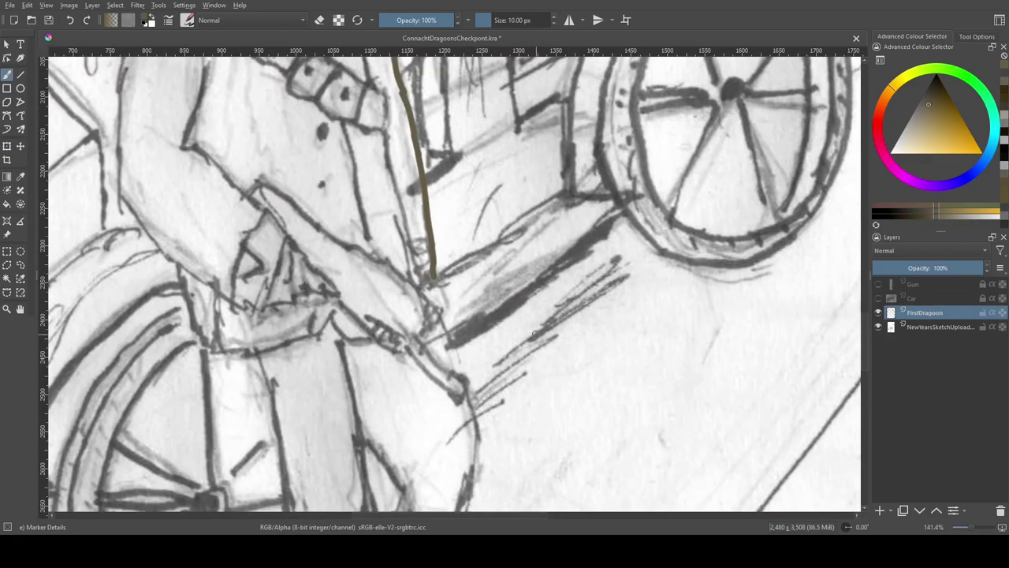
pyautogui.moveTo(534, 334)
pyautogui.mouseDown()
pyautogui.moveTo(585, 238)
pyautogui.moveTo(645, 232)
pyautogui.mouseUp()
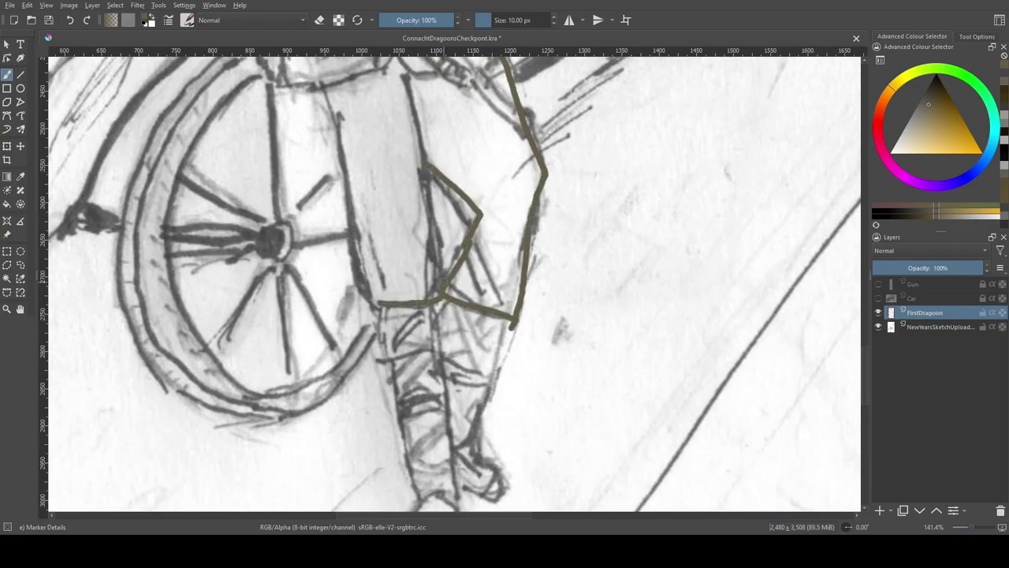
pyautogui.moveTo(341, 128); pyautogui.dragTo(398, 339)
pyautogui.moveTo(441, 158); pyautogui.dragTo(479, 359)
# Fill the dragoon's uniform outline with brown at 88% layer opacity and paint over the gaps left along its edges
pyautogui.scroll(2, 479, 359)
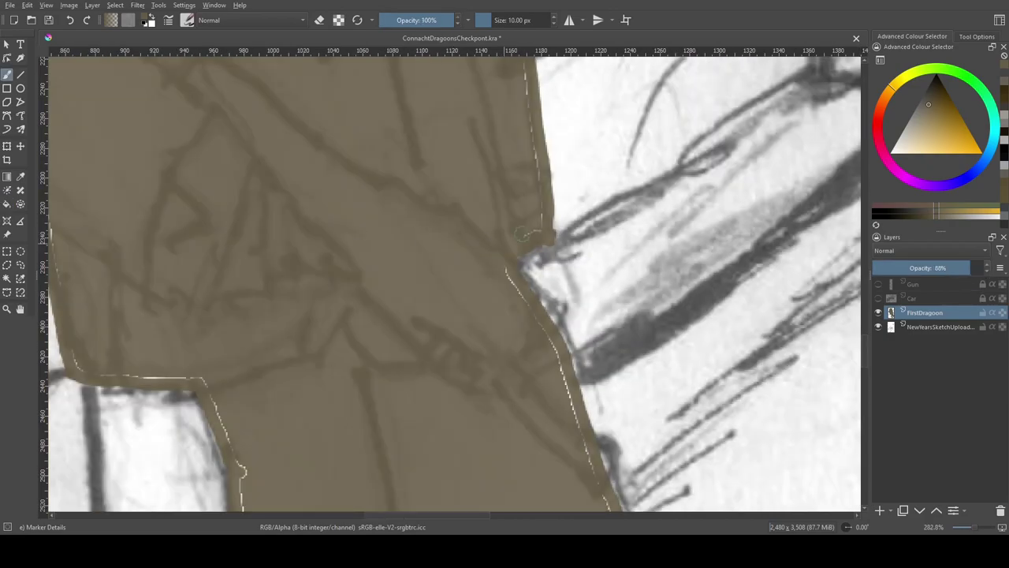
pyautogui.moveTo(394, 157); pyautogui.dragTo(462, 344)
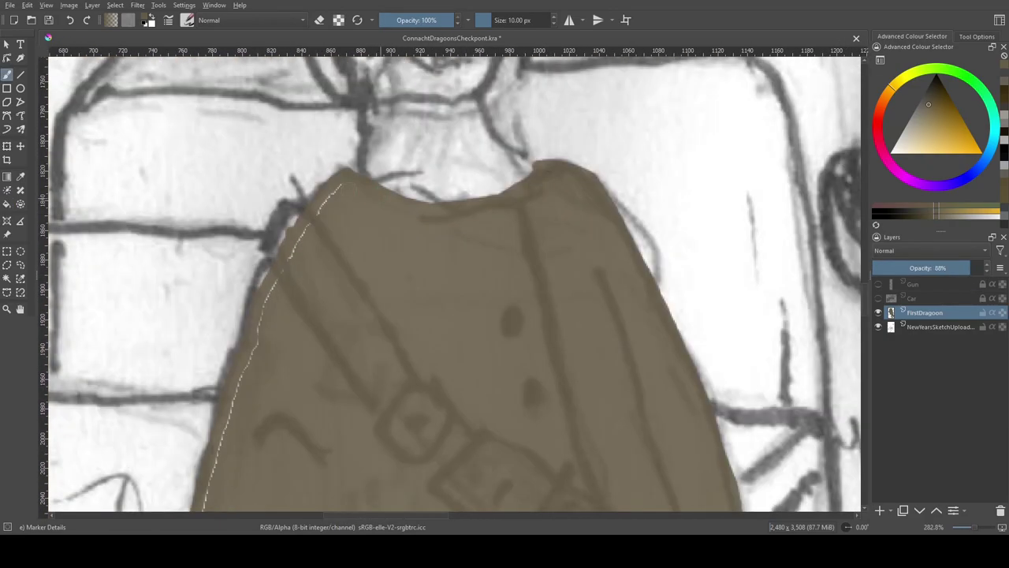
pyautogui.moveTo(473, 394); pyautogui.dragTo(504, 316)
pyautogui.moveTo(473, 473); pyautogui.dragTo(520, 158)
pyautogui.moveTo(578, 355); pyautogui.dragTo(417, 127)
pyautogui.moveTo(624, 247)
pyautogui.mouseDown()
pyautogui.moveTo(608, 145)
pyautogui.moveTo(329, 383)
pyautogui.moveTo(351, 271)
pyautogui.moveTo(416, 253)
pyautogui.mouseUp()
# Draw the coat's front edges, sleeve contours and trouser crease in dark brown at 8 px
pyautogui.press('[')
pyautogui.moveTo(416, 252); pyautogui.dragTo(300, 397)
pyautogui.moveTo(466, 429); pyautogui.dragTo(432, 279)
pyautogui.moveTo(432, 279); pyautogui.dragTo(377, 18)
pyautogui.moveTo(527, 337); pyautogui.dragTo(458, 30)
pyautogui.moveTo(458, 30)
pyautogui.mouseDown()
pyautogui.moveTo(456, 189)
pyautogui.moveTo(473, 379)
pyautogui.moveTo(504, 158)
pyautogui.mouseUp()
pyautogui.scroll(-1, 458, 181)
pyautogui.moveTo(462, 240); pyautogui.dragTo(426, 234)
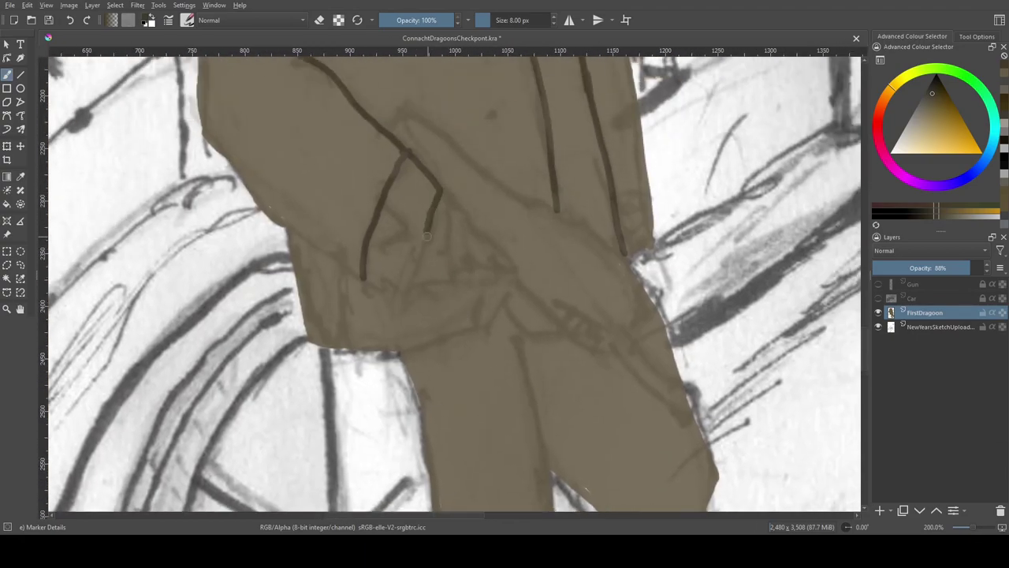
pyautogui.moveTo(363, 280); pyautogui.dragTo(282, 90)
pyautogui.moveTo(439, 155); pyautogui.dragTo(473, 272)
# Erase the excess brown around the opening between the dragoon's legs and along the trouser edges
pyautogui.press('e')
pyautogui.moveTo(536, 339); pyautogui.dragTo(482, 270)
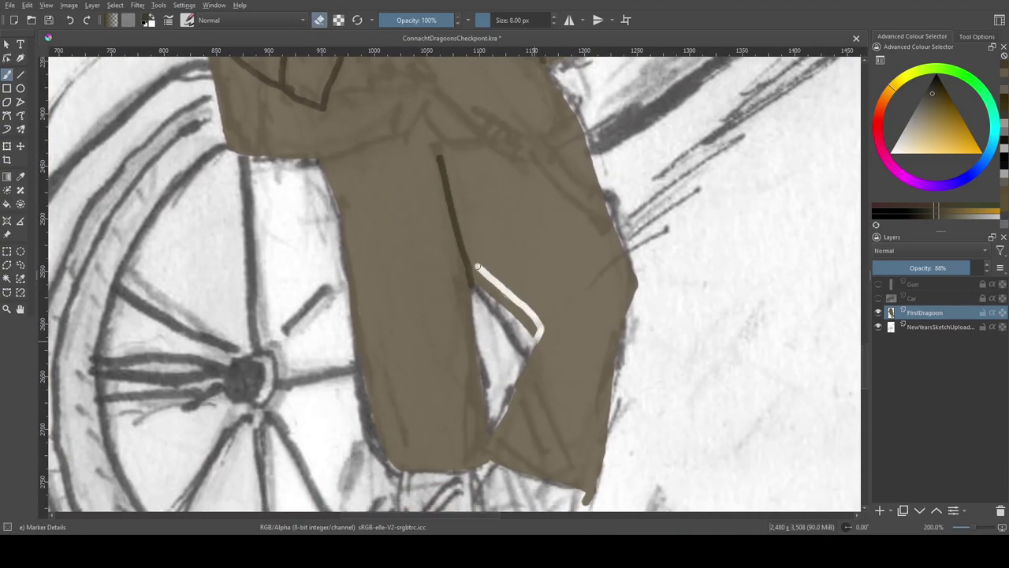
pyautogui.moveTo(544, 189); pyautogui.dragTo(565, 239)
pyautogui.moveTo(518, 339); pyautogui.dragTo(518, 221)
pyautogui.moveTo(379, 71); pyautogui.dragTo(390, 364)
# Draw a light grey chevron on the upper part of the dragoon's sleeve at 8 px
pyautogui.press('e')
pyautogui.moveTo(300, 71); pyautogui.dragTo(300, 253)
pyautogui.moveTo(355, 236)
pyautogui.mouseDown()
pyautogui.moveTo(257, 203)
pyautogui.moveTo(288, 252)
pyautogui.mouseUp()
# Outline the bandolier across the dragoon's chest at 8 px, fill it with near-black grey and paint over the remaining gaps
pyautogui.moveTo(240, 175); pyautogui.dragTo(265, 139)
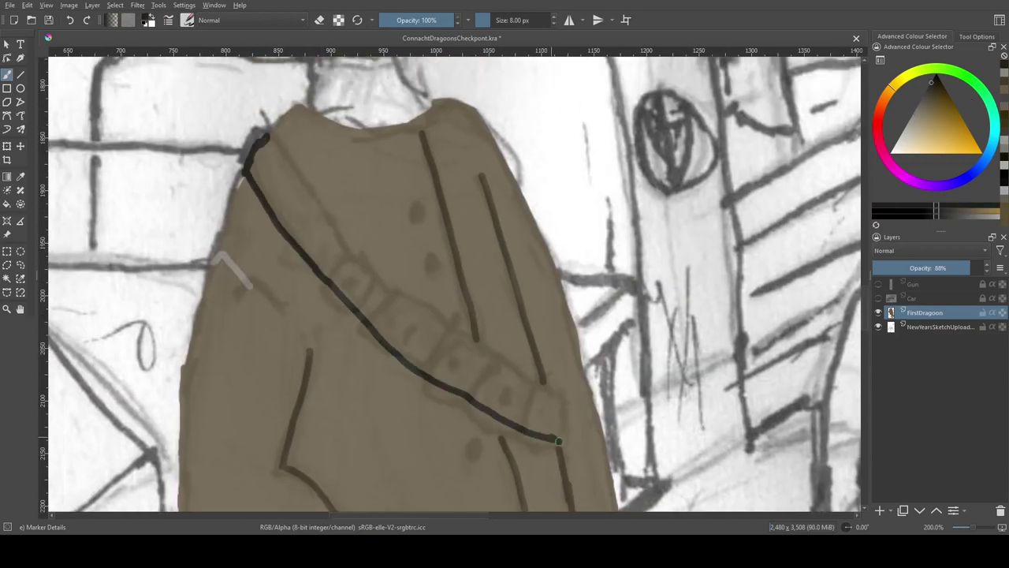
pyautogui.moveTo(520, 373); pyautogui.dragTo(267, 138)
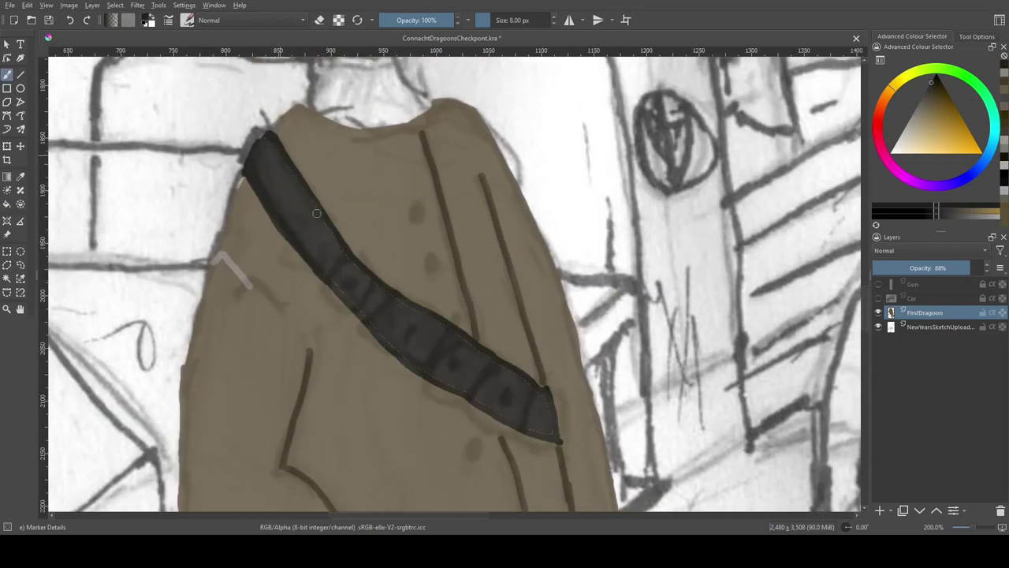
pyautogui.press('b')
pyautogui.moveTo(394, 339); pyautogui.dragTo(529, 425)
pyautogui.scroll(2, 407, 302)
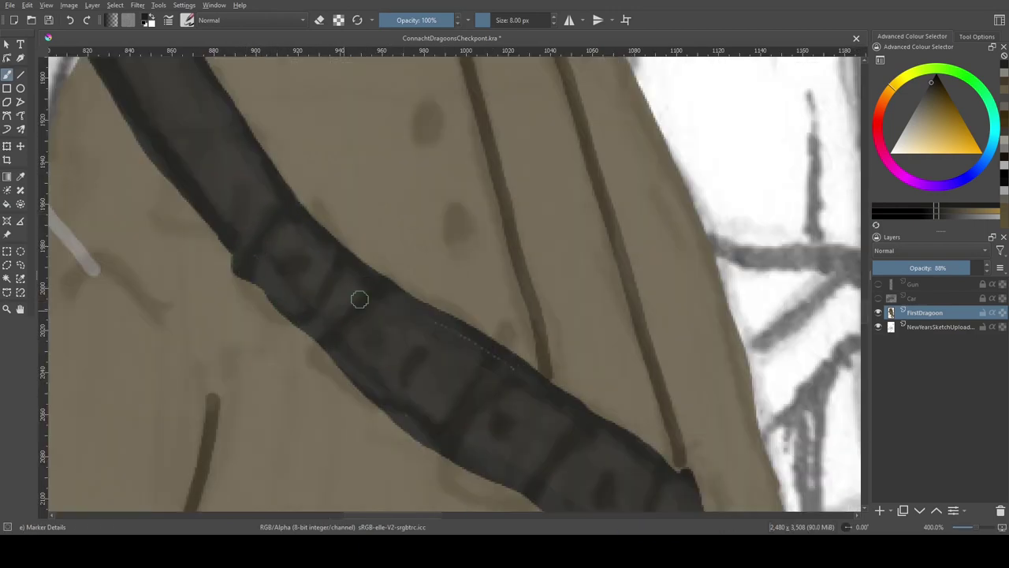
# Outline the uppermost ammunition pouch on the bandolier in black at 5 px
pyautogui.click(239, 193)
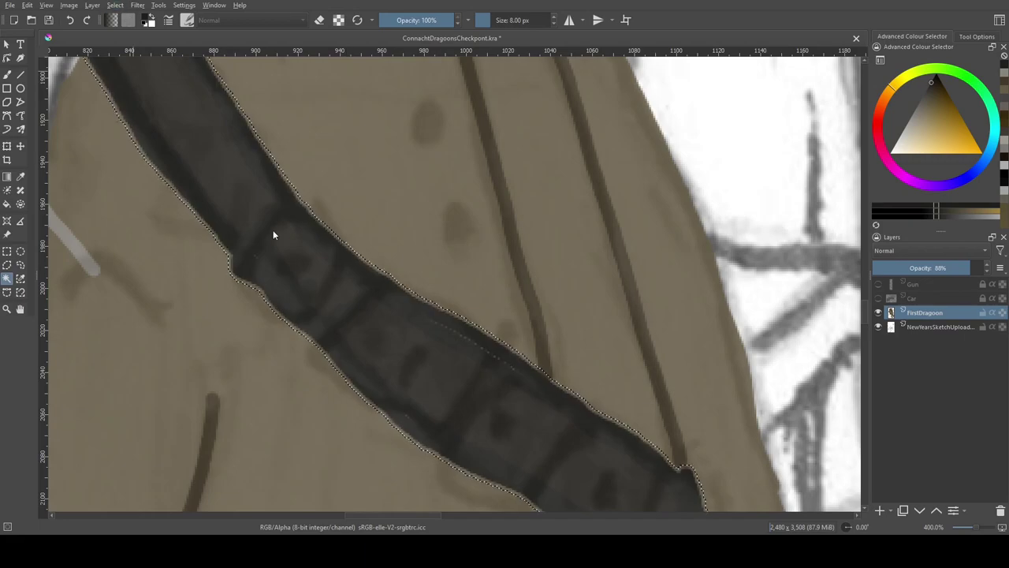
pyautogui.hotkey('ctrl', 'shift', 'a')
pyautogui.press('b')
pyautogui.moveTo(289, 198)
pyautogui.mouseDown()
pyautogui.moveTo(228, 260)
pyautogui.moveTo(300, 333)
pyautogui.mouseUp()
pyautogui.hotkey('ctrl', 'z')
pyautogui.moveTo(227, 261); pyautogui.dragTo(291, 196)
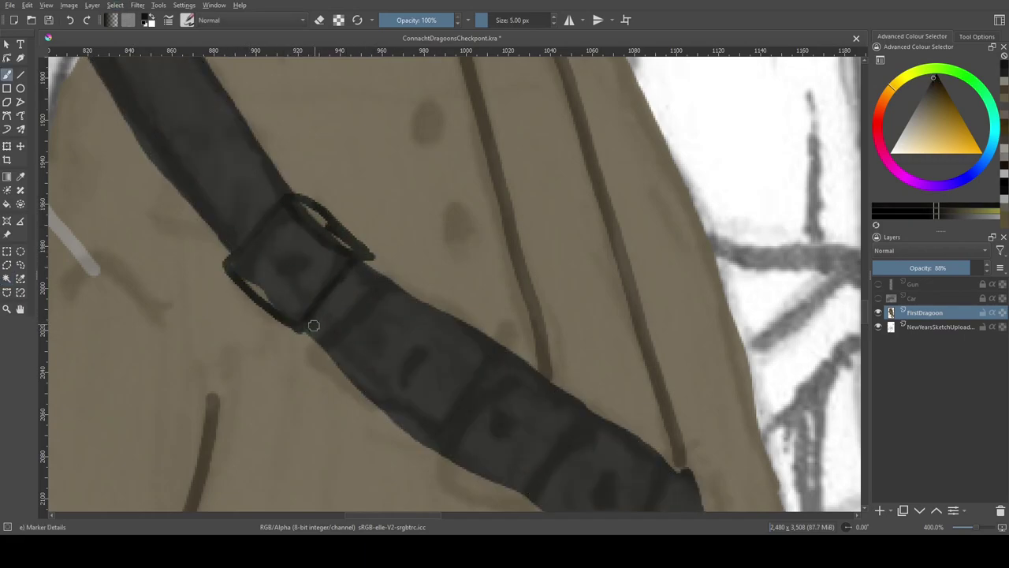
# Outline the second and third pouches along the bandolier in black at 3 px and tidy their edges
pyautogui.scroll(-2, 381, 313)
pyautogui.hscroll(2, 381, 313)
pyautogui.moveTo(230, 292); pyautogui.dragTo(263, 337)
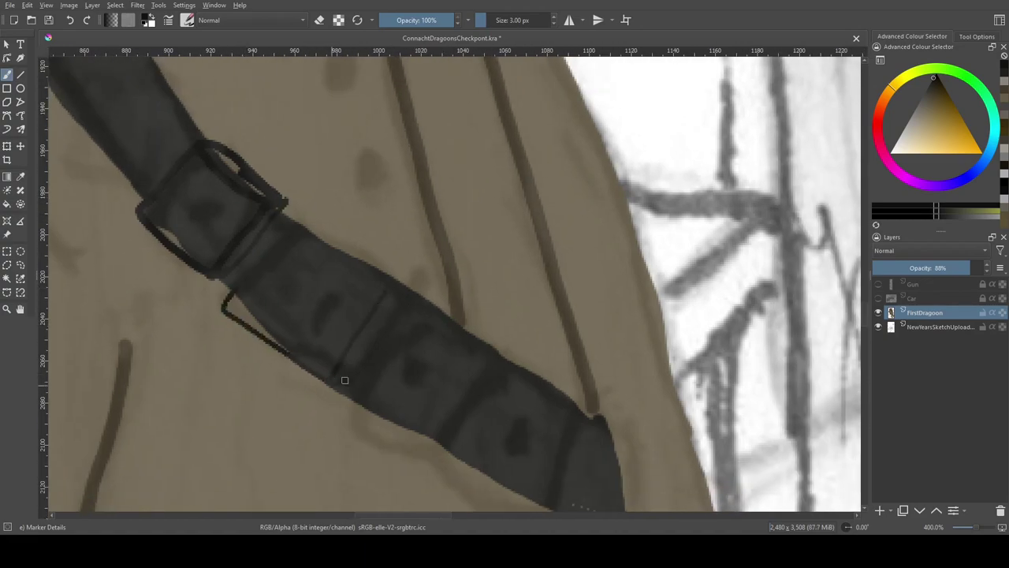
pyautogui.scroll(-2, 325, 247)
pyautogui.hscroll(2, 325, 248)
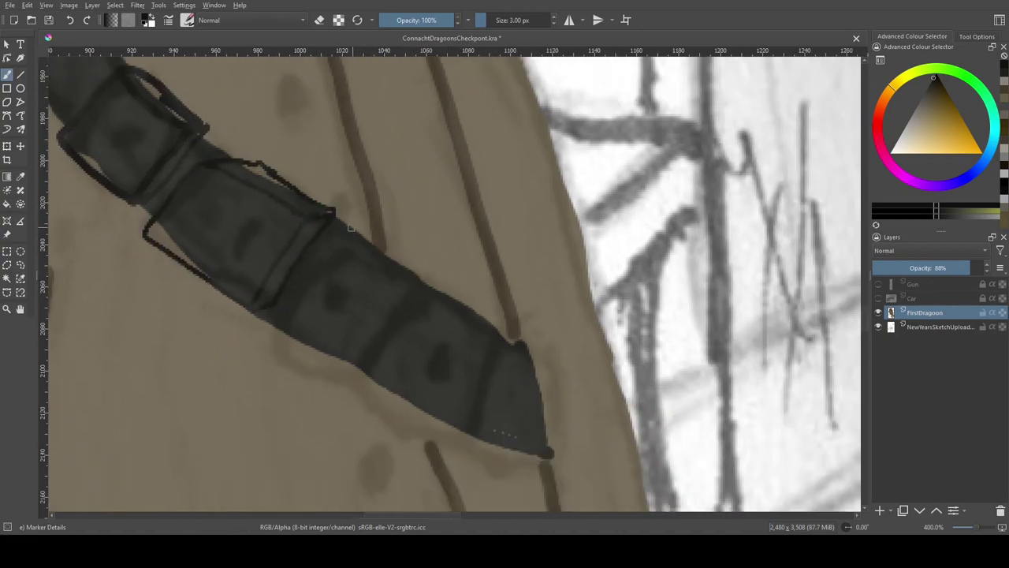
pyautogui.click(1006, 114)
pyautogui.press('e')
pyautogui.moveTo(232, 158); pyautogui.dragTo(385, 199)
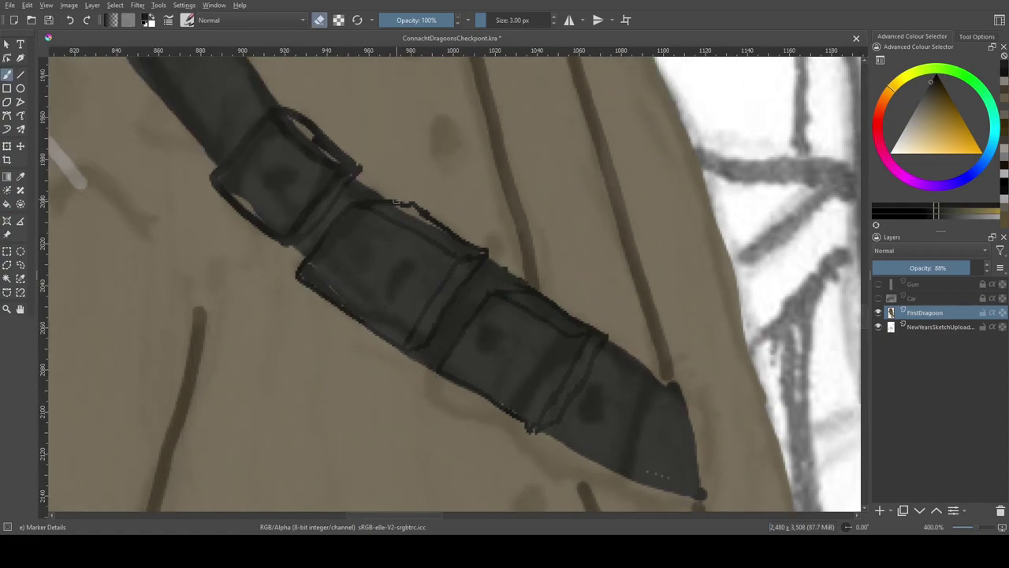
# Fill the brown gaps between the pouch outlines and the bandolier with dark grey at 3 px
pyautogui.keyDown('ctrl'); pyautogui.click(458, 235); pyautogui.keyUp('ctrl')
pyautogui.click(1004, 88)
pyautogui.moveTo(292, 120); pyautogui.dragTo(312, 140)
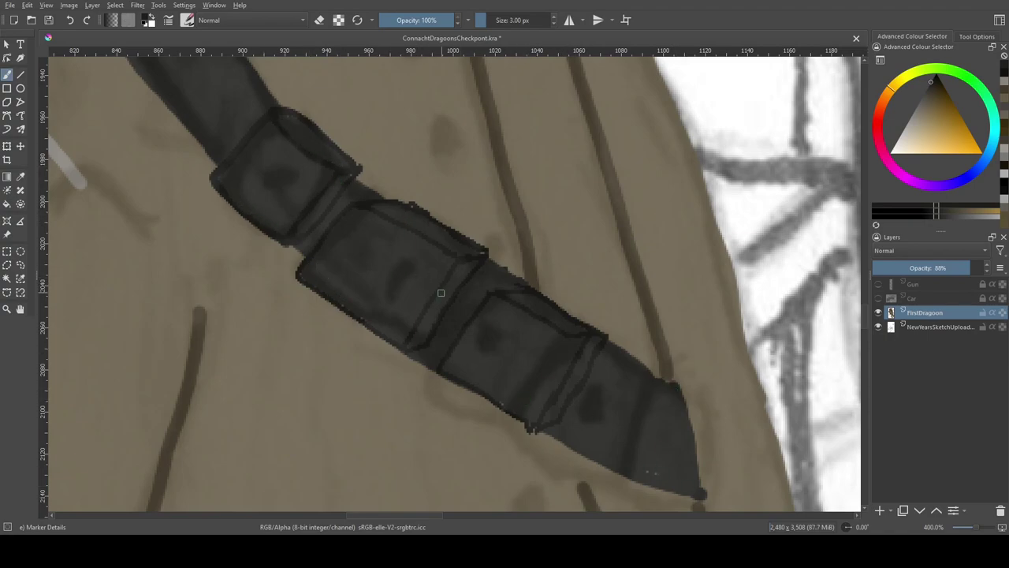
# Outline the lower parts of the three pouches hanging below the bandolier in black at 3 px and fill them with dark grey
pyautogui.click(1004, 77)
pyautogui.moveTo(398, 351)
pyautogui.mouseDown()
pyautogui.moveTo(379, 381)
pyautogui.moveTo(406, 378)
pyautogui.moveTo(278, 334)
pyautogui.mouseUp()
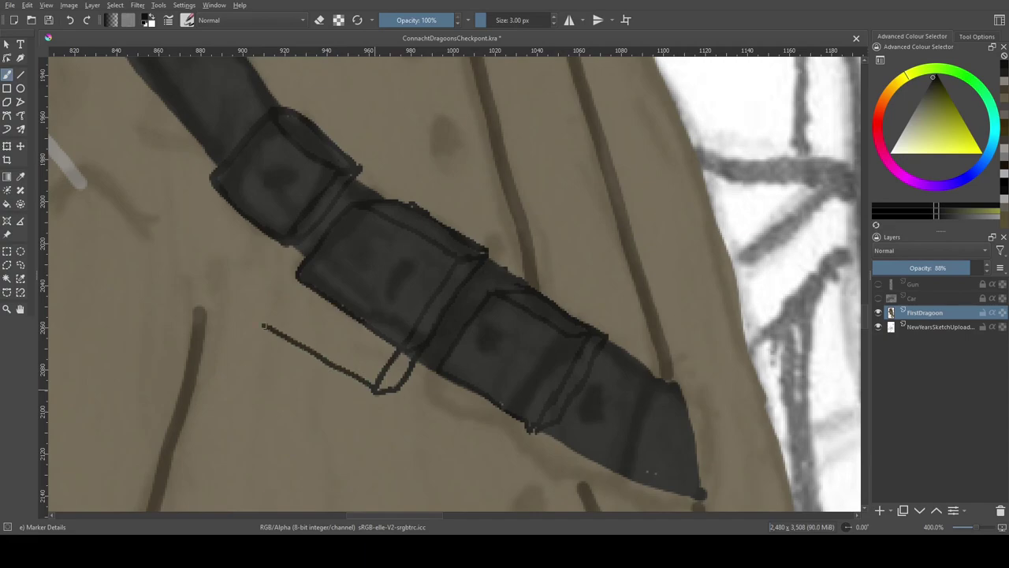
pyautogui.moveTo(434, 378)
pyautogui.mouseDown()
pyautogui.moveTo(541, 449)
pyautogui.moveTo(548, 429)
pyautogui.mouseUp()
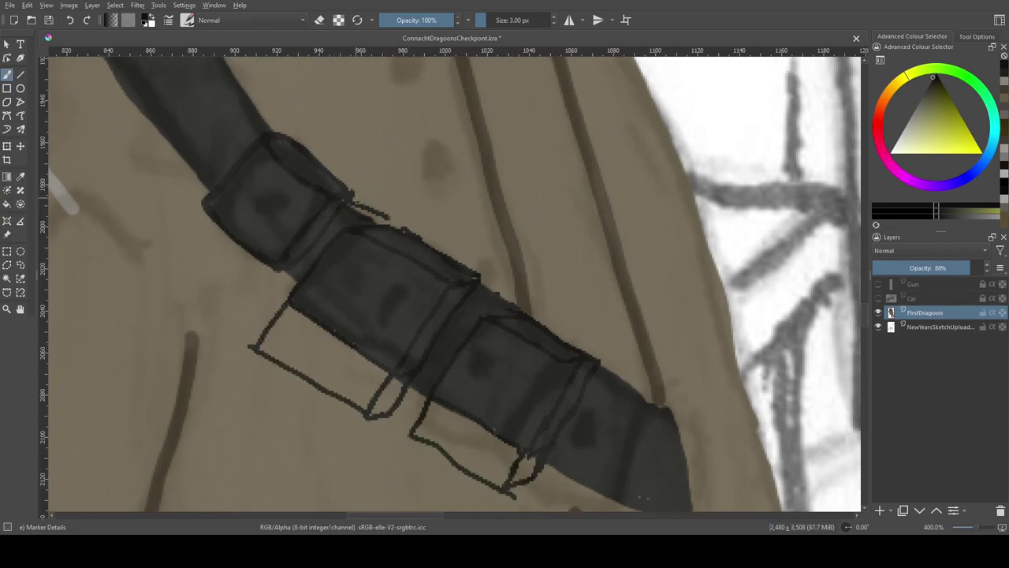
pyautogui.click(228, 268)
pyautogui.click(323, 358)
pyautogui.moveTo(489, 441); pyautogui.dragTo(467, 300)
pyautogui.click(509, 324)
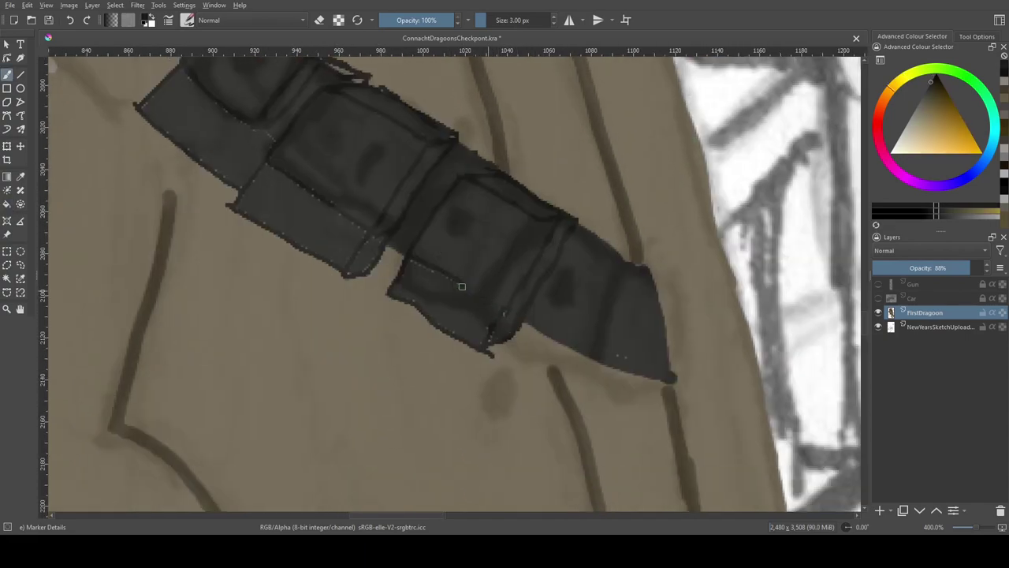
# Paint over the leftover inner lines of the first and second pouches with dark grey at 5 px
pyautogui.moveTo(269, 132); pyautogui.dragTo(348, 229)
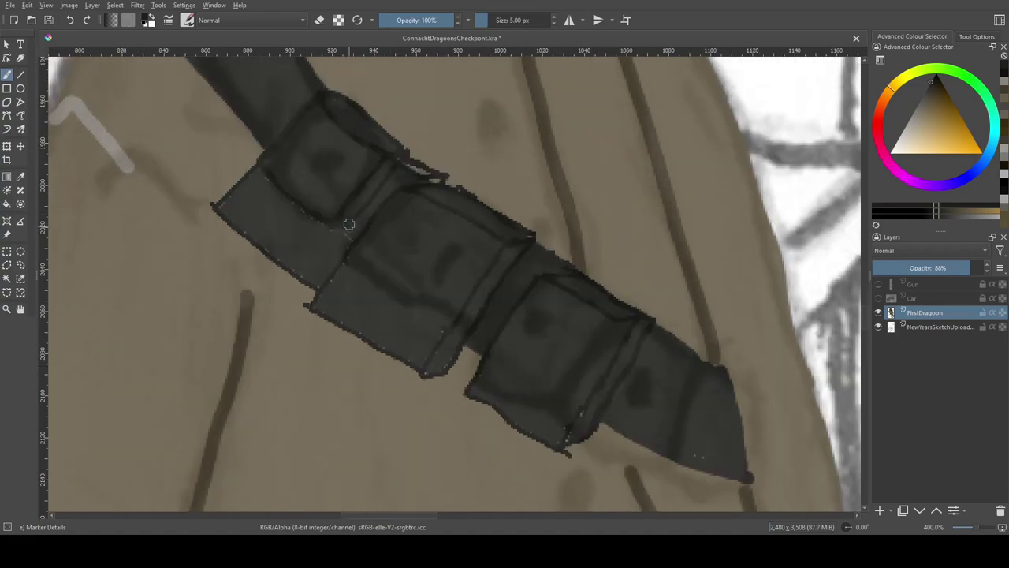
pyautogui.keyDown('ctrl'); pyautogui.click(357, 152); pyautogui.keyUp('ctrl')
pyautogui.keyDown('ctrl'); pyautogui.click(794, 137); pyautogui.keyUp('ctrl')
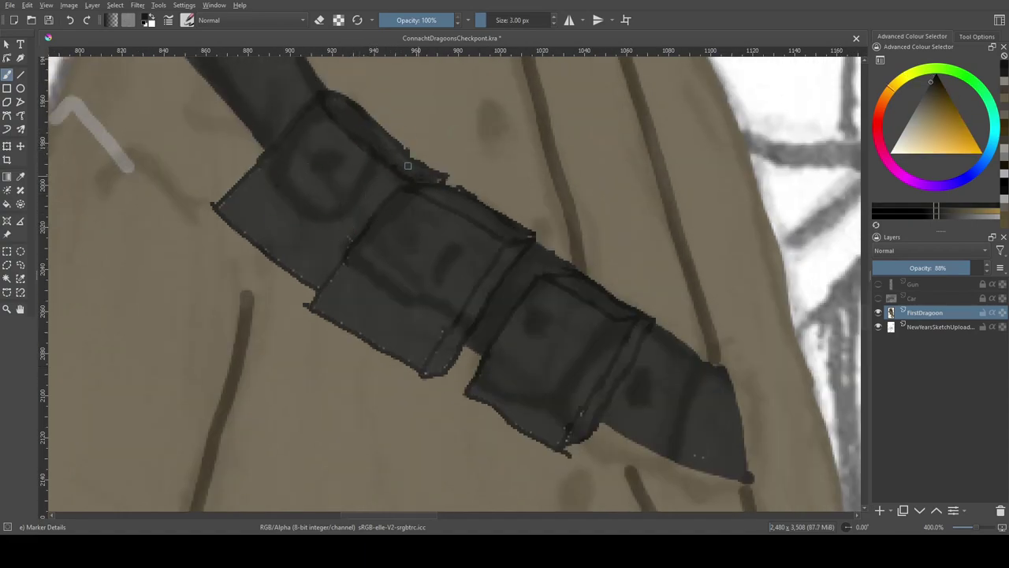
# Close the gap between the second and third pouches at 3 px, redraw their shared edge and save the drawing
pyautogui.moveTo(473, 232); pyautogui.dragTo(424, 214)
pyautogui.keyDown('ctrl'); pyautogui.click(489, 257); pyautogui.keyUp('ctrl')
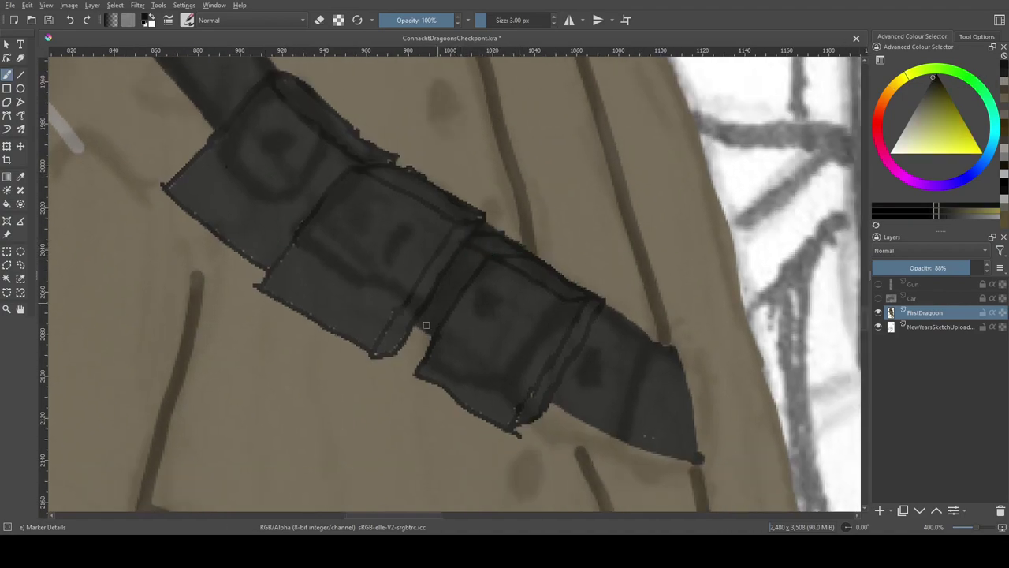
pyautogui.keyDown('ctrl'); pyautogui.click(451, 293); pyautogui.keyUp('ctrl')
pyautogui.moveTo(395, 351); pyautogui.dragTo(437, 346)
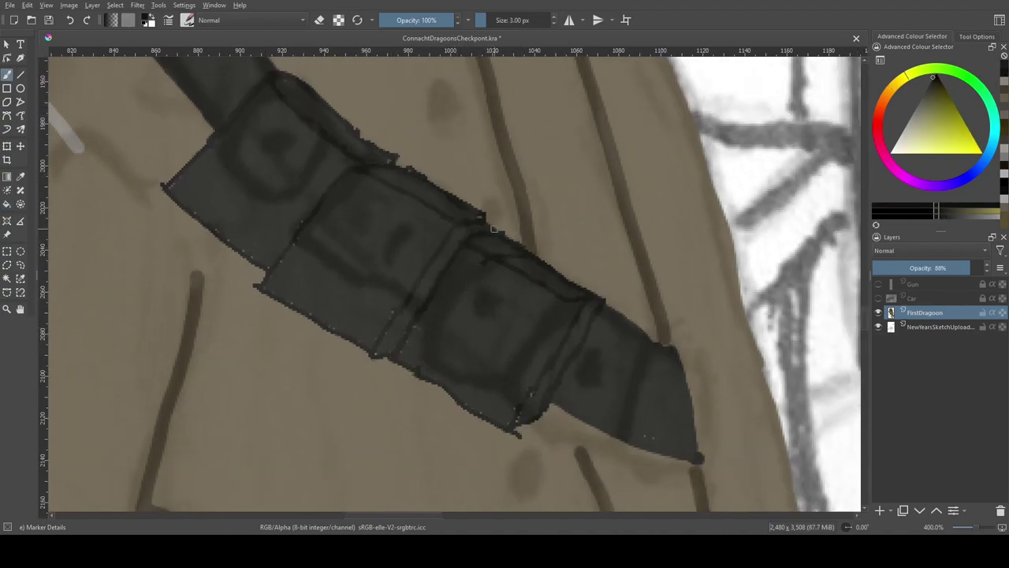
pyautogui.scroll(-2, 495, 260)
pyautogui.hotkey('ctrl', 's')
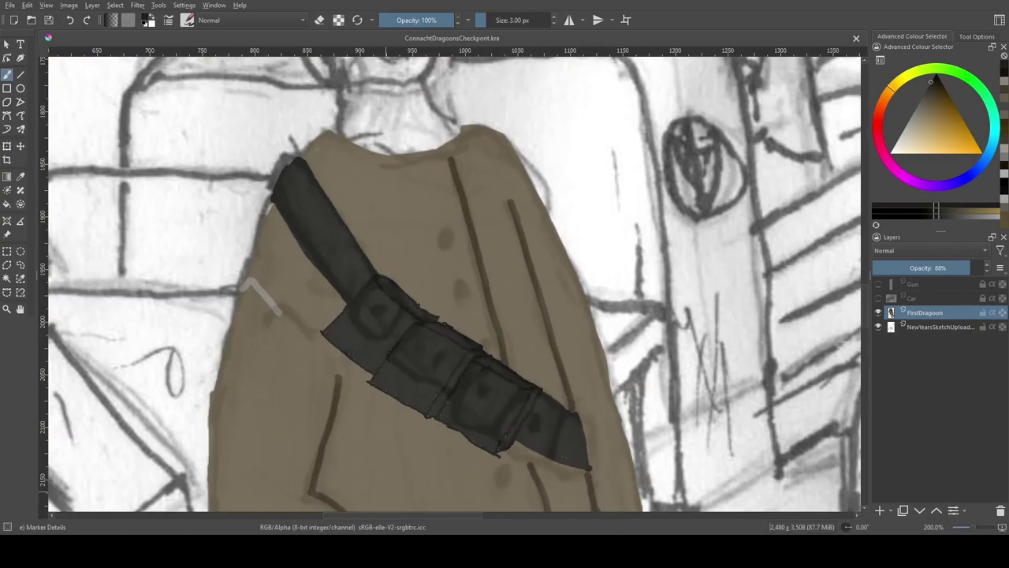
# Erase the stray brown along the outer edge of the dragoon's rear trouser leg at 9 px
pyautogui.scroll(-3, 498, 337)
pyautogui.scroll(2, 501, 259)
pyautogui.press(']')
pyautogui.press(']')
pyautogui.moveTo(561, 119); pyautogui.dragTo(552, 206)
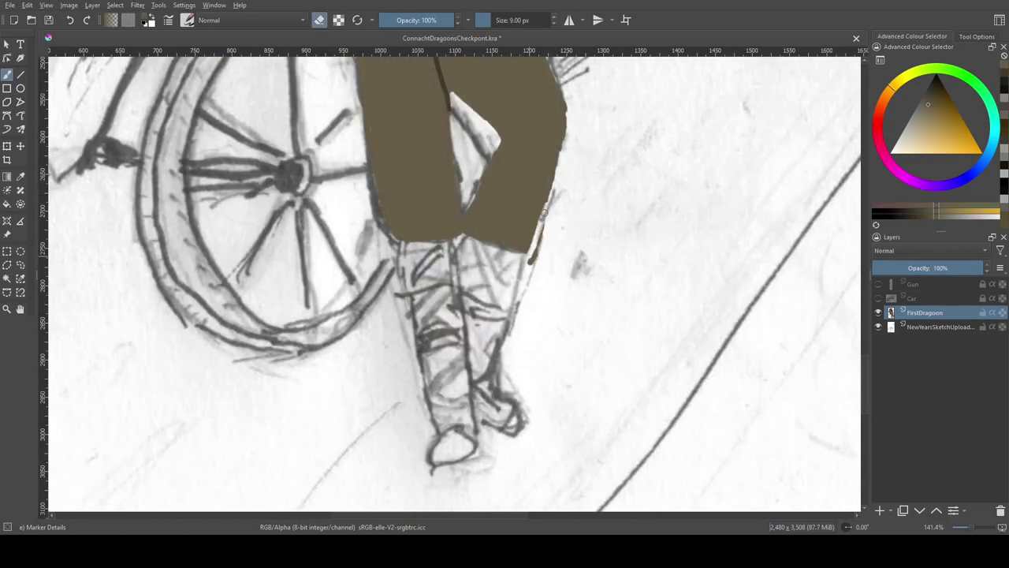
pyautogui.scroll(3, 504, 205)
pyautogui.press('e')
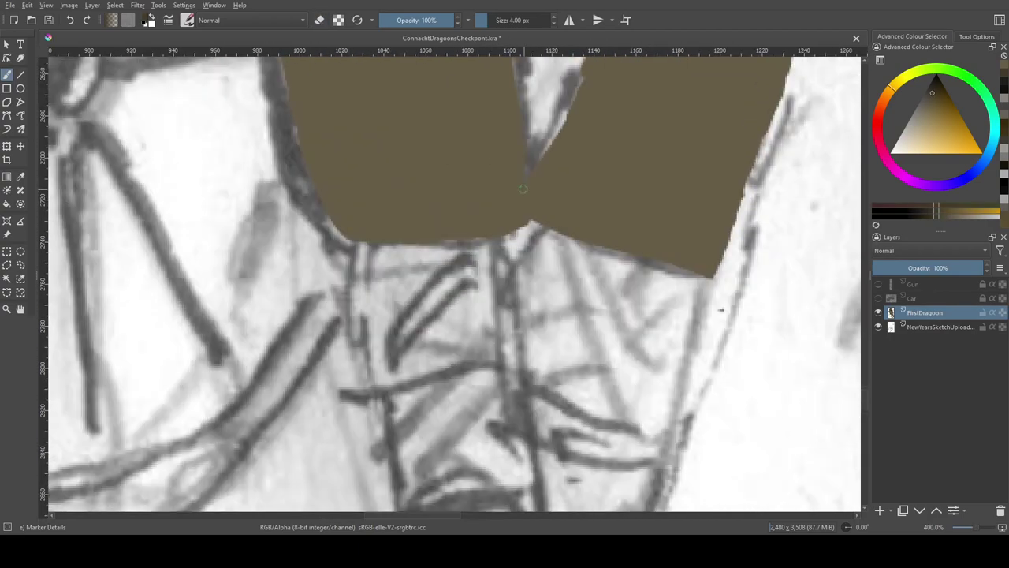
# Outline both boots in dark grey from the trouser hems down to the soles
pyautogui.press(']')
pyautogui.press(']')
pyautogui.press(']')
pyautogui.moveTo(711, 416)
pyautogui.mouseDown()
pyautogui.moveTo(647, 372)
pyautogui.moveTo(552, 360)
pyautogui.moveTo(647, 308)
pyautogui.mouseUp()
pyautogui.moveTo(442, 131); pyautogui.dragTo(289, 136)
pyautogui.moveTo(441, 132)
pyautogui.mouseDown()
pyautogui.moveTo(510, 130)
pyautogui.moveTo(650, 167)
pyautogui.mouseUp()
pyautogui.scroll(-3, 307, 219)
pyautogui.moveTo(289, 139)
pyautogui.mouseDown()
pyautogui.moveTo(364, 433)
pyautogui.moveTo(473, 360)
pyautogui.mouseUp()
pyautogui.scroll(-1, 353, 385)
pyautogui.moveTo(473, 349)
pyautogui.mouseDown()
pyautogui.moveTo(595, 369)
pyautogui.moveTo(552, 157)
pyautogui.moveTo(549, 85)
pyautogui.mouseUp()
pyautogui.scroll(3, 552, 236)
# Select the area inside the boot outlines, fill it and its edge gaps with dark grey, and clear the selection
pyautogui.click(371, 289)
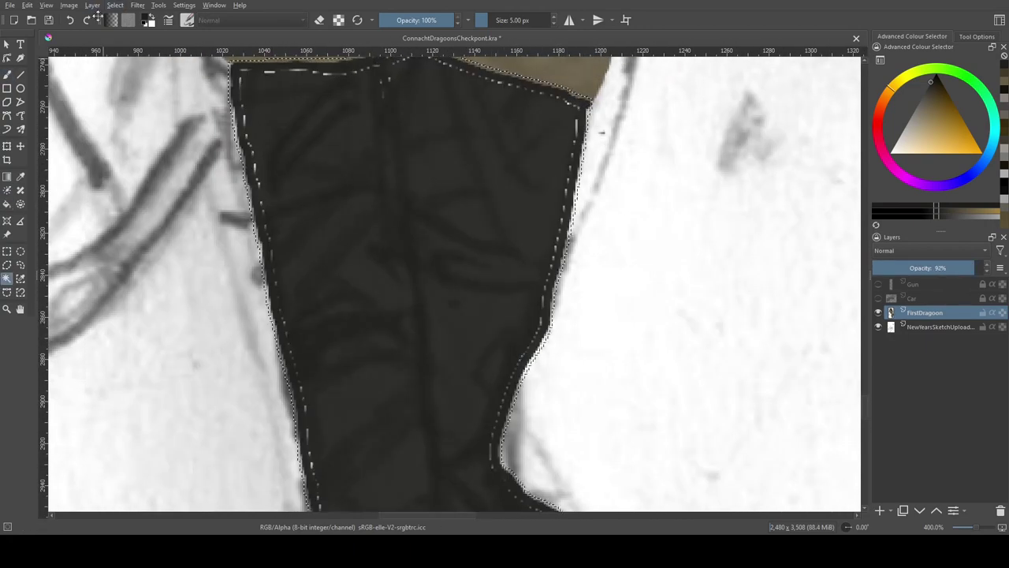
pyautogui.press('f')
pyautogui.press('b')
pyautogui.press('f')
pyautogui.press('b')
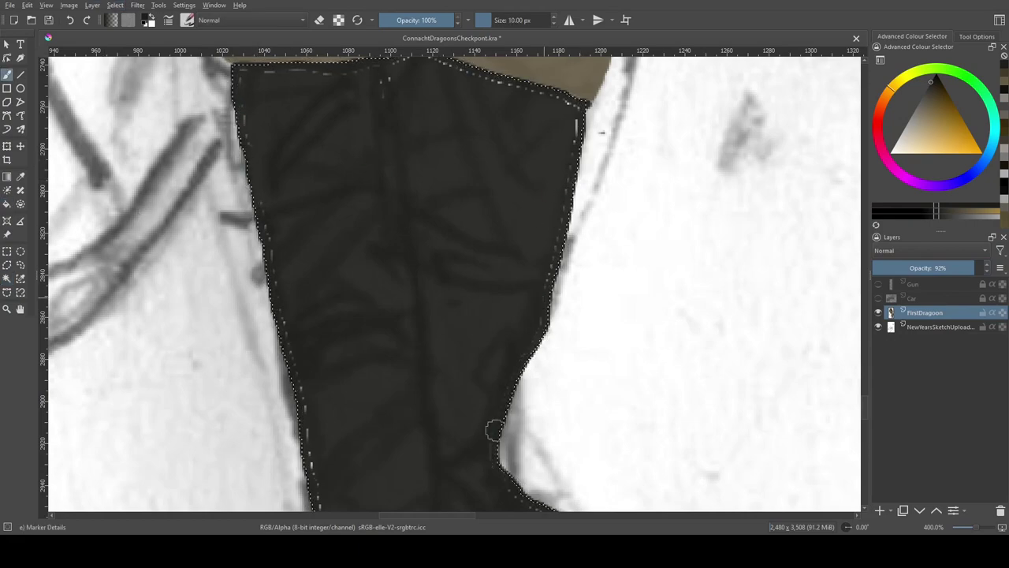
pyautogui.scroll(3, 556, 237)
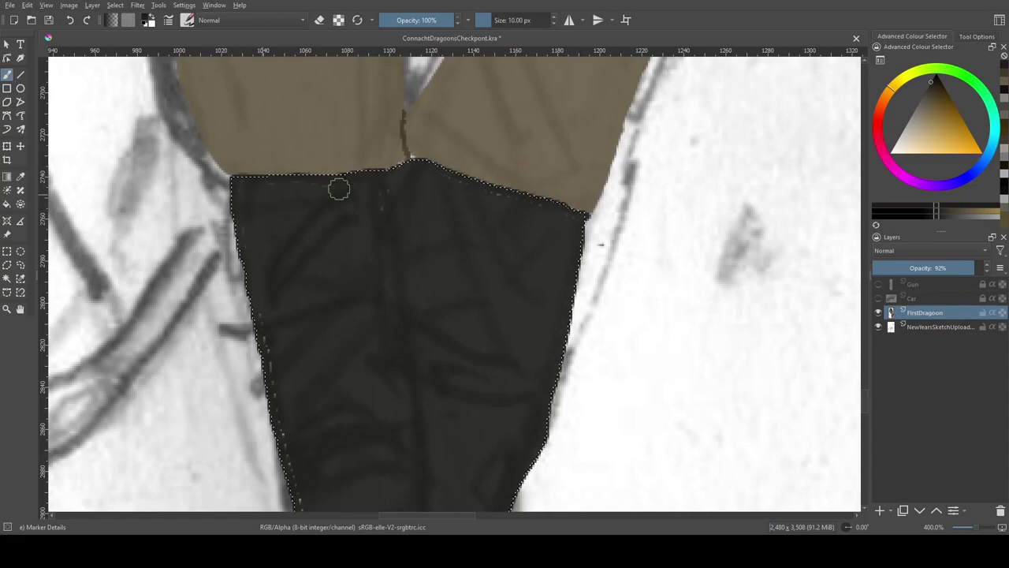
pyautogui.scroll(-10, 354, 183)
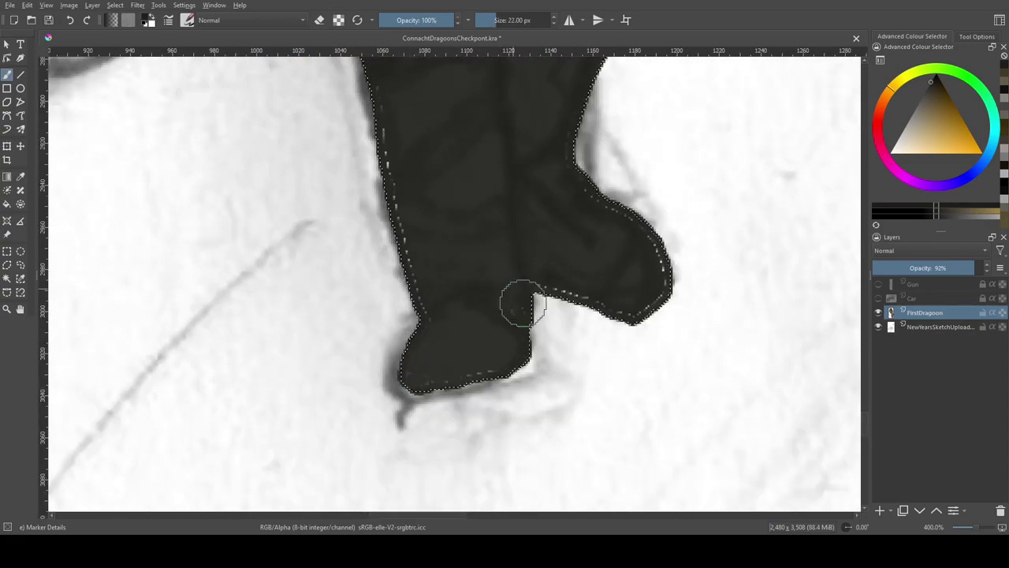
pyautogui.scroll(10, 387, 401)
pyautogui.scroll(5, 618, 292)
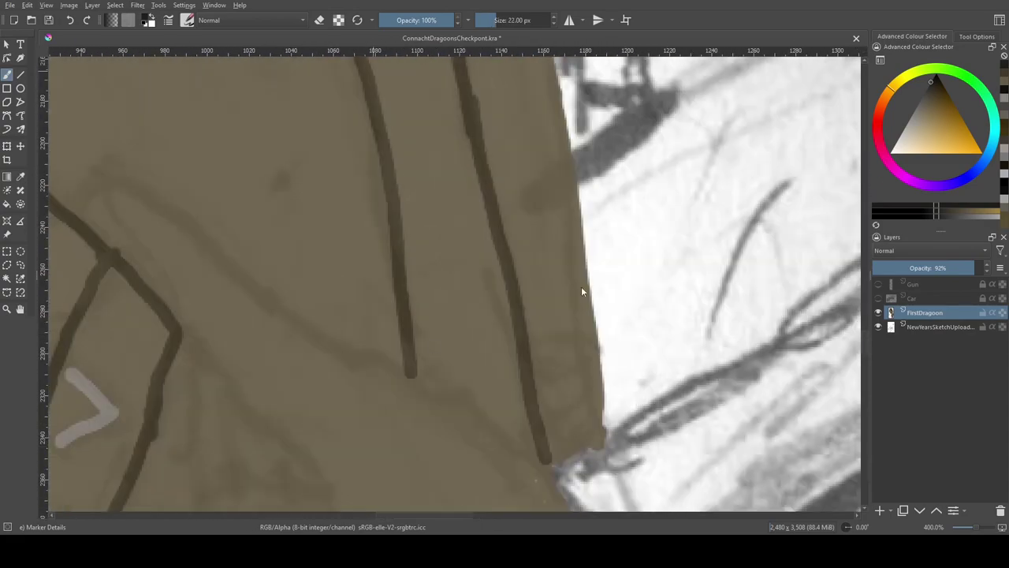
pyautogui.scroll(5, 300, 113)
pyautogui.scroll(-3, 444, 286)
pyautogui.hotkey('ctrl', 'shift', 'a')
# Draw a near-black dividing line between the two boots from the hem down to the feet
pyautogui.press('[')
pyautogui.press('[')
pyautogui.press('[')
pyautogui.press('[')
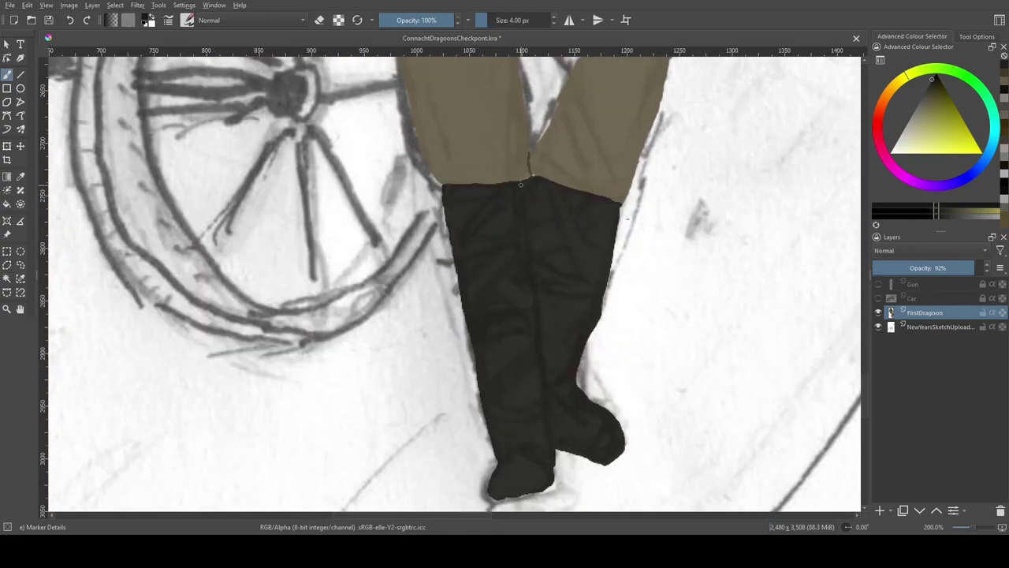
pyautogui.moveTo(525, 234); pyautogui.dragTo(544, 437)
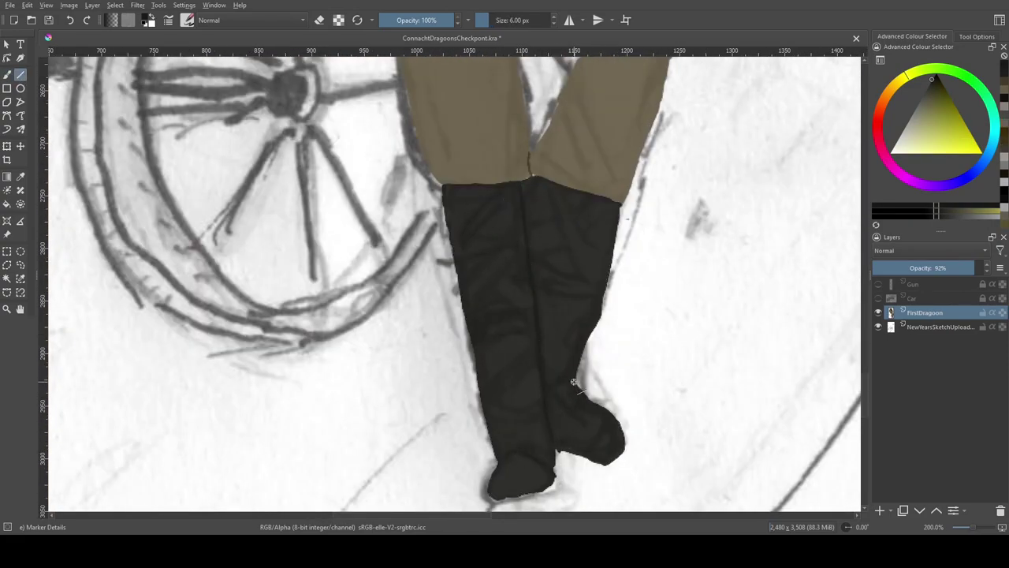
# Draw a black crease at the rear boot's ankle and trace the front boot's toe seam at 1 px
pyautogui.press('b')
pyautogui.scroll(6, 587, 369)
pyautogui.scroll(-2, 513, 158)
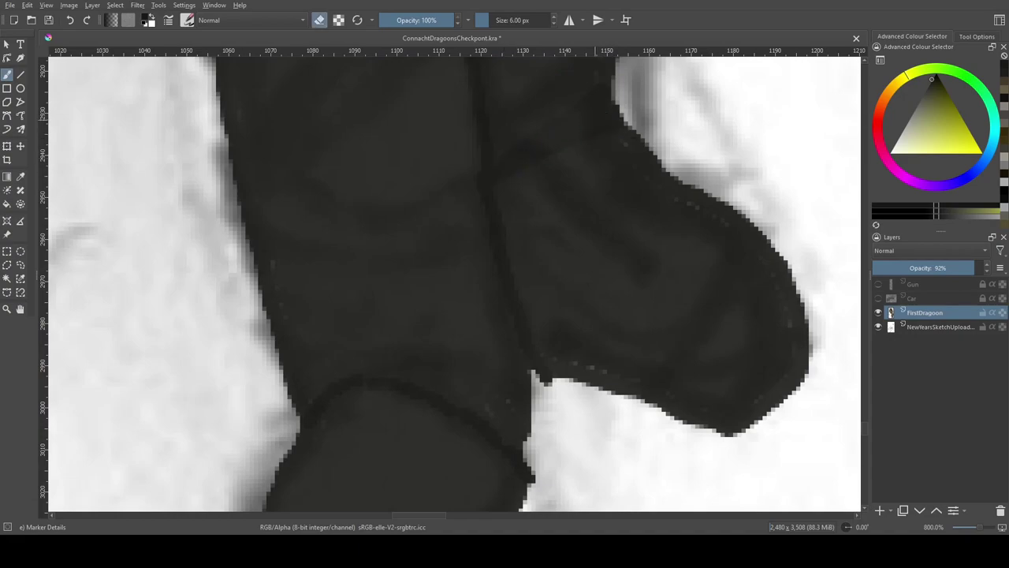
pyautogui.press('[')
pyautogui.press('[')
pyautogui.moveTo(581, 119); pyautogui.dragTo(607, 87)
pyautogui.scroll(-4, 471, 277)
pyautogui.moveTo(315, 265); pyautogui.dragTo(371, 230)
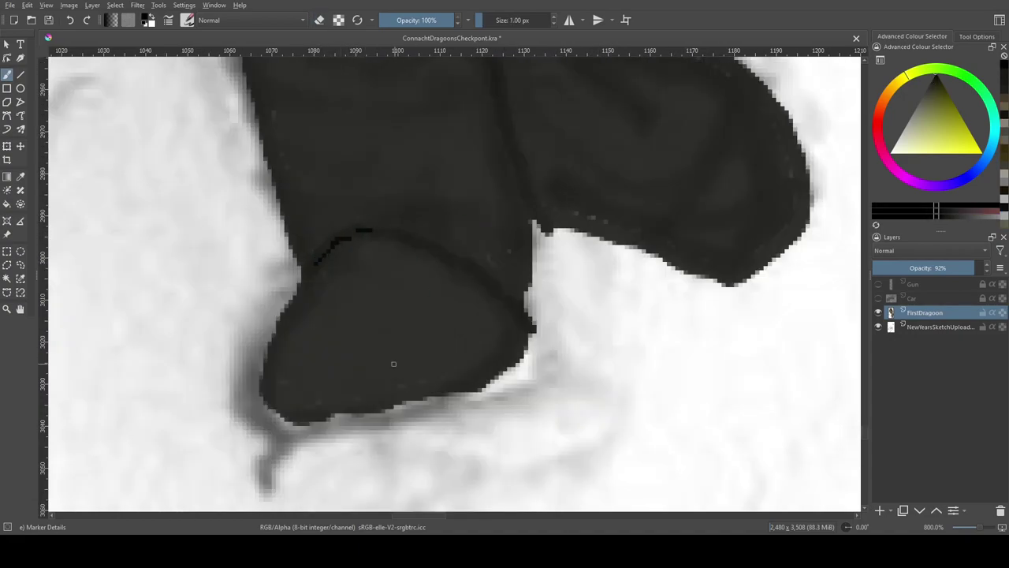
# Draw thin lighter grey crease lines on both boots at 2 px
pyautogui.click(929, 87)
pyautogui.scroll(5, 607, 308)
pyautogui.scroll(-2, 615, 157)
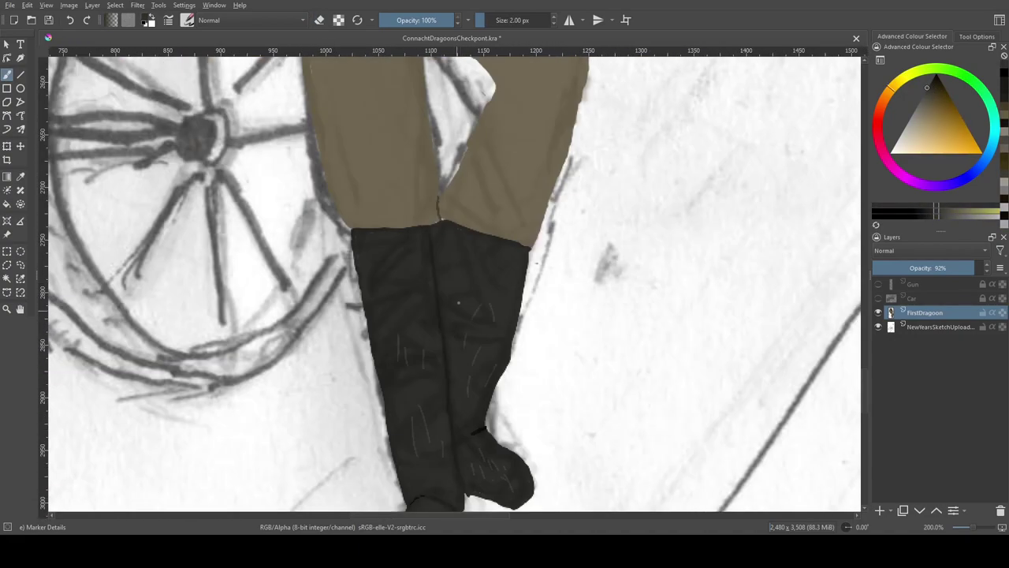
# Erase a narrow gap between the tops of the two boots at 4 px
pyautogui.scroll(1, 438, 259)
pyautogui.press('e')
pyautogui.press(']')
pyautogui.moveTo(438, 258)
pyautogui.mouseDown()
pyautogui.moveTo(428, 254)
pyautogui.moveTo(436, 225)
pyautogui.mouseUp()
pyautogui.scroll(-8, 435, 237)
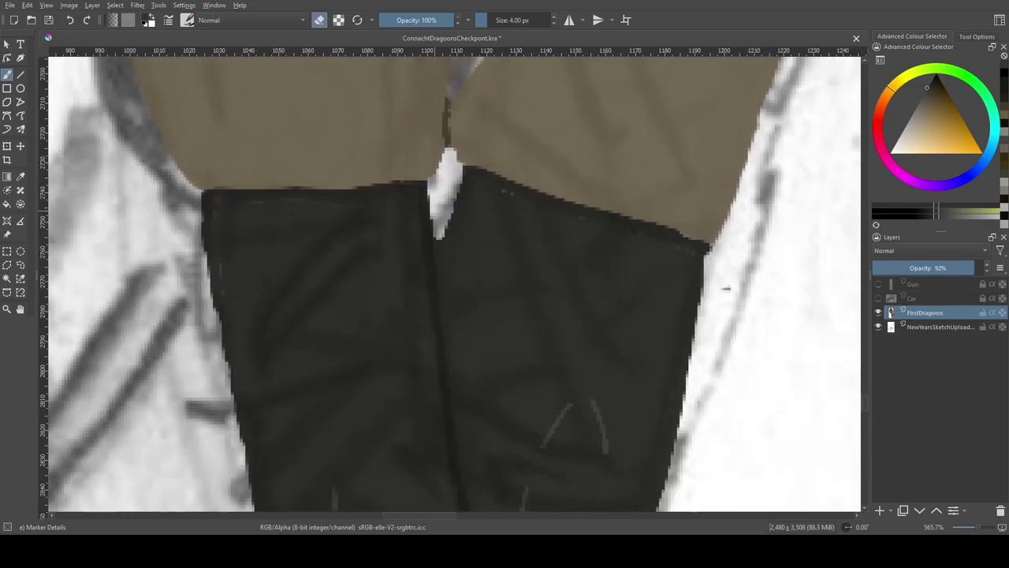
# Outline the pointing hand beyond the near sleeve's cuff in dark brown at 5 px
pyautogui.scroll(2, 443, 234)
pyautogui.press('[')
pyautogui.press('[')
pyautogui.click(939, 90)
pyautogui.press('e')
pyautogui.scroll(4, 472, 235)
pyautogui.press(']')
pyautogui.press(']')
pyautogui.press(']')
pyautogui.press(']')
pyautogui.moveTo(438, 186)
pyautogui.mouseDown()
pyautogui.moveTo(604, 310)
pyautogui.moveTo(507, 289)
pyautogui.moveTo(382, 361)
pyautogui.mouseUp()
pyautogui.moveTo(453, 339); pyautogui.dragTo(506, 303)
pyautogui.moveTo(450, 166)
pyautogui.mouseDown()
pyautogui.moveTo(522, 199)
pyautogui.moveTo(495, 226)
pyautogui.mouseUp()
pyautogui.moveTo(402, 367); pyautogui.dragTo(432, 374)
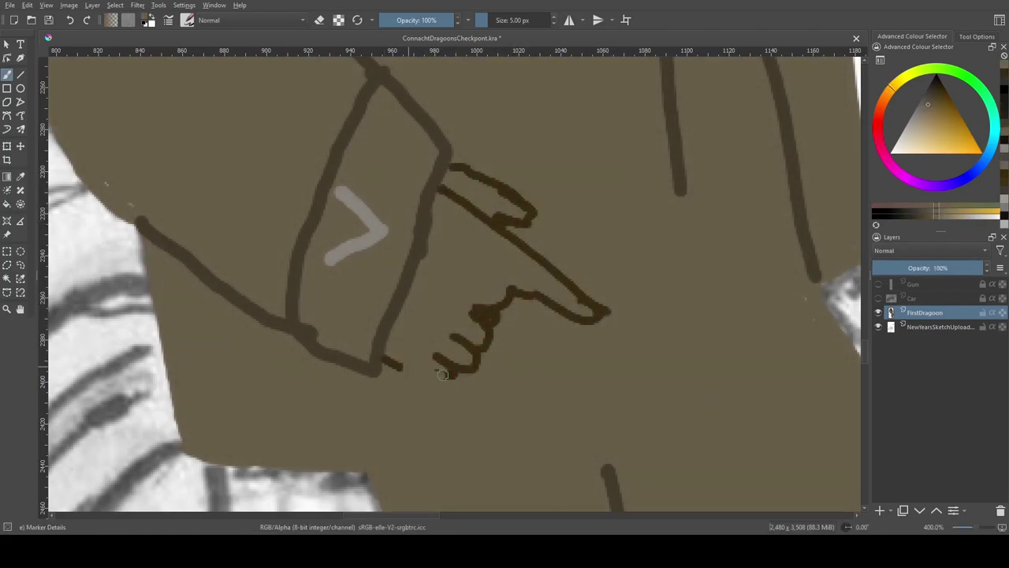
# Fill the pointing hand with dark brown and draw its finger creases in a darker brown at 2 px
pyautogui.keyDown('ctrl'); pyautogui.click(438, 369); pyautogui.keyUp('ctrl')
pyautogui.click(483, 303)
pyautogui.click(523, 213)
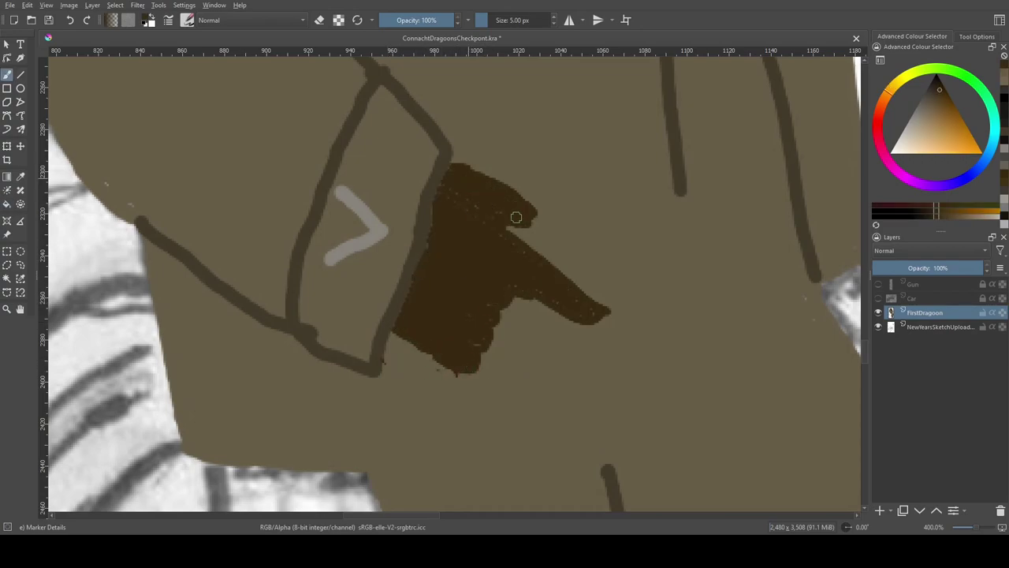
pyautogui.press('[')
pyautogui.press('[')
pyautogui.press('[')
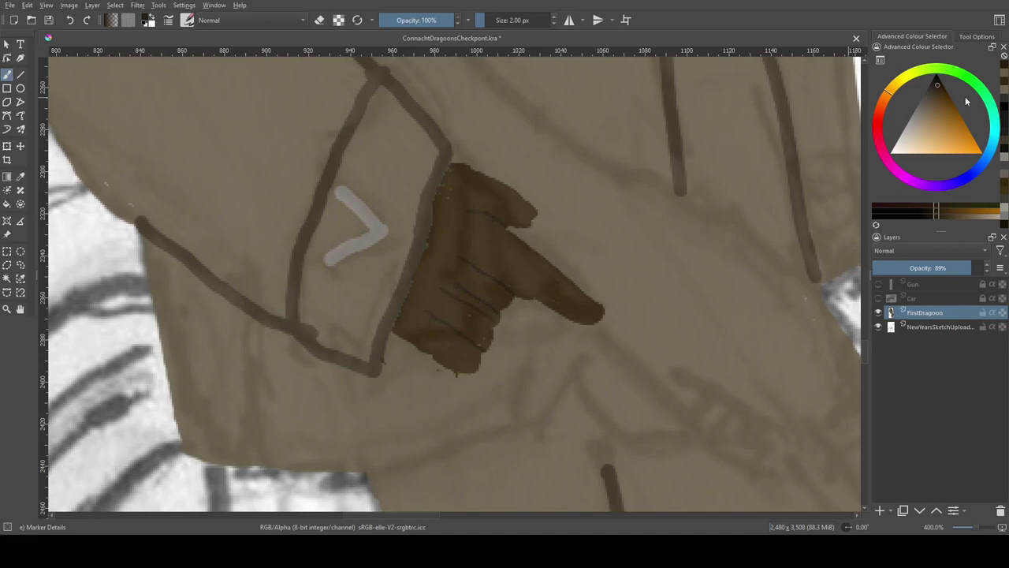
# Paint the small visible part of the other hand below the far sleeve in dark brown at 2 px
pyautogui.moveTo(966, 100); pyautogui.dragTo(939, 89)
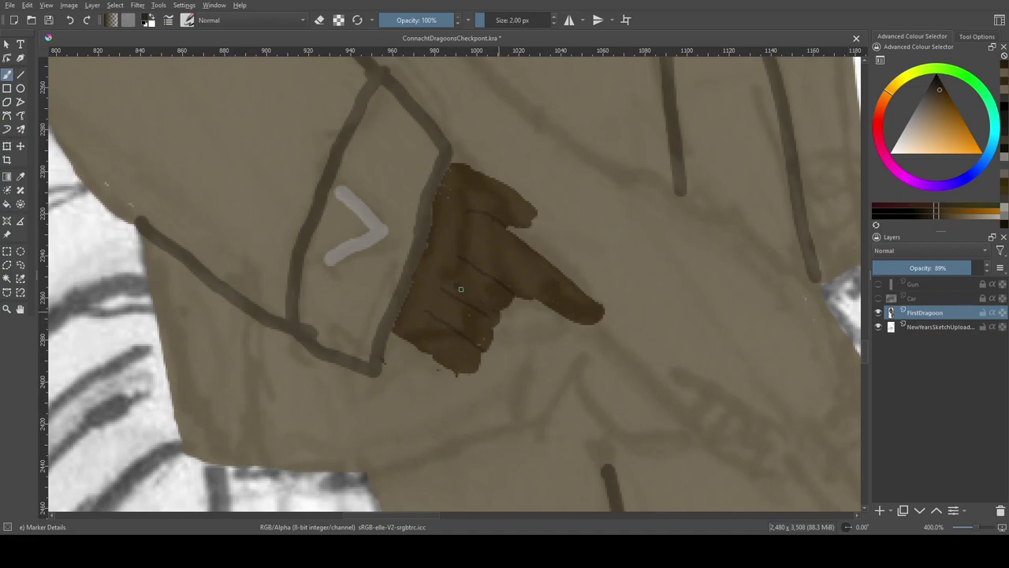
pyautogui.moveTo(505, 268); pyautogui.dragTo(331, 316)
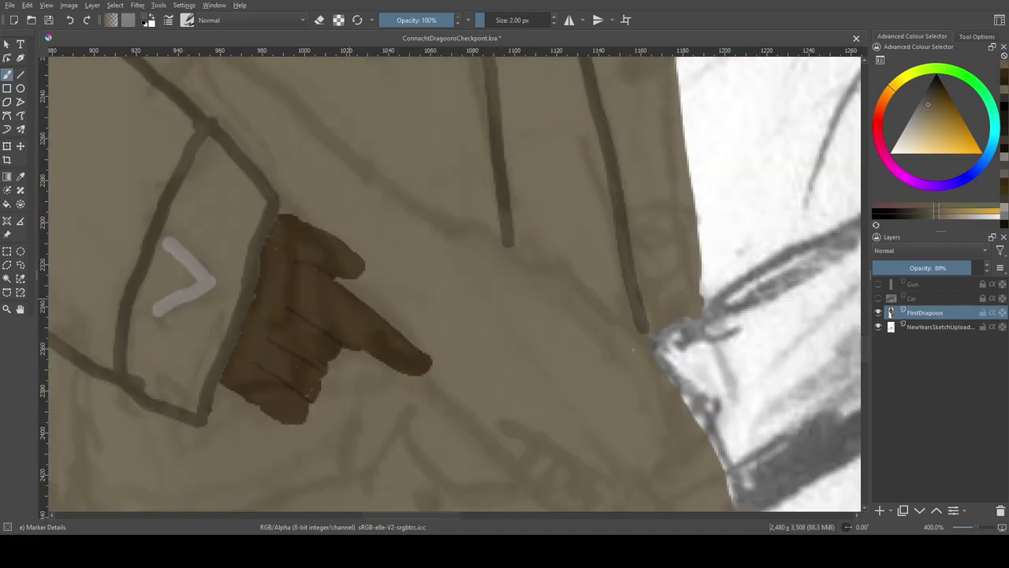
pyautogui.moveTo(653, 339); pyautogui.dragTo(671, 355)
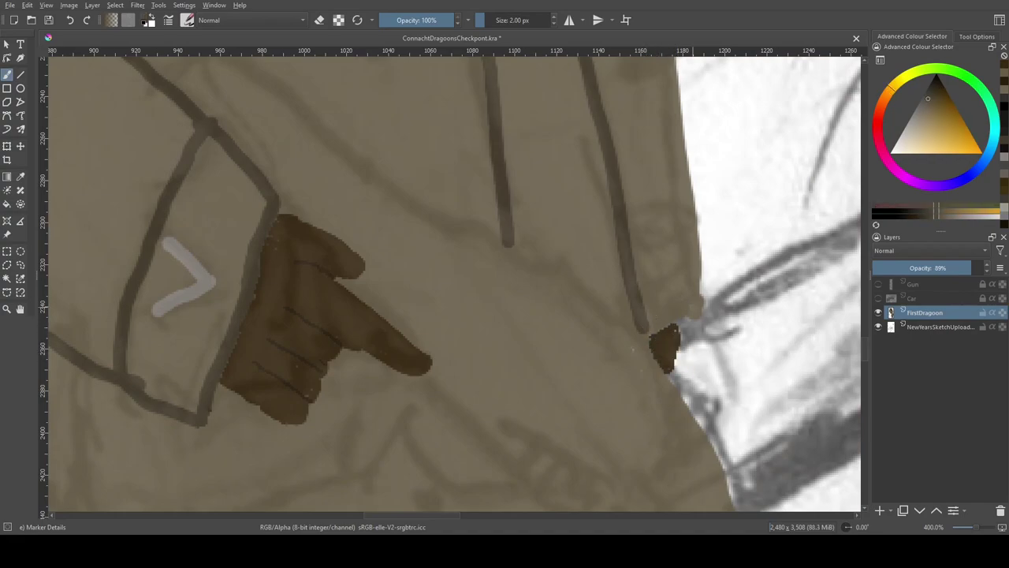
# Draw the cuff line across the far sleeve at 5 px, set the layer opacity to 81% and save the drawing
pyautogui.press('-')
pyautogui.moveTo(978, 267); pyautogui.dragTo(982, 267)
pyautogui.press(']')
pyautogui.moveTo(708, 330); pyautogui.dragTo(659, 316)
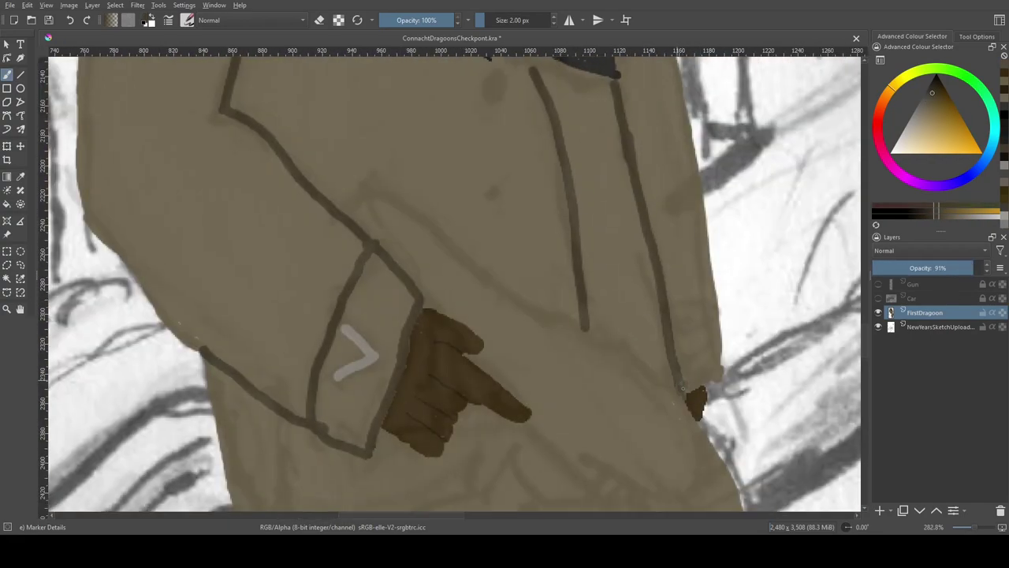
pyautogui.keyDown('ctrl'); pyautogui.click(723, 337); pyautogui.keyUp('ctrl')
pyautogui.moveTo(938, 267); pyautogui.dragTo(927, 267)
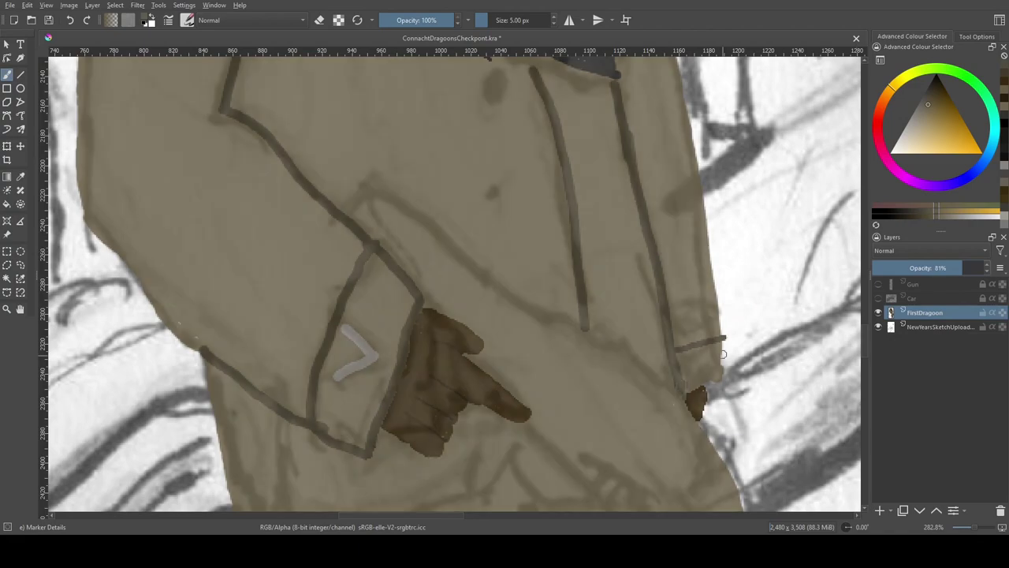
pyautogui.hotkey('ctrl', 's')
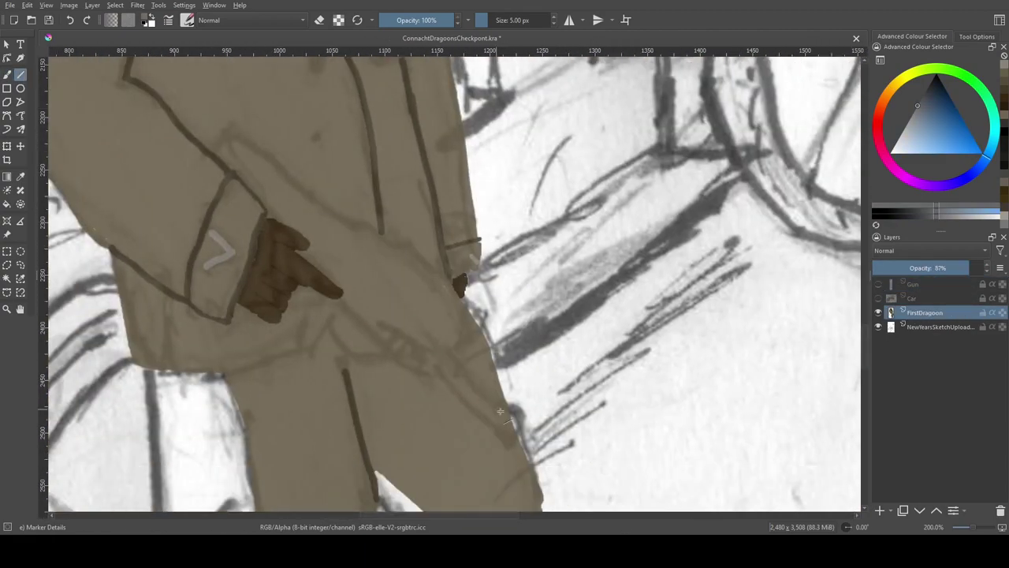
# Outline the gun held across the coat with straight lines, filling its body blue-grey and its stock ochre with wood grain
pyautogui.moveTo(517, 447); pyautogui.dragTo(456, 350)
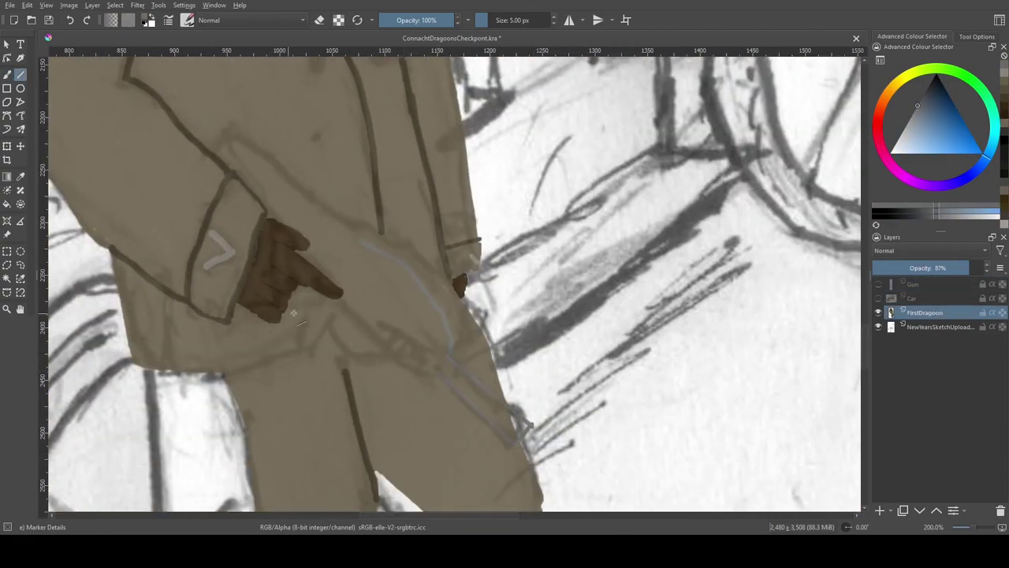
pyautogui.keyDown('ctrl'); pyautogui.scroll(2, 337, 306); pyautogui.keyUp('ctrl')
pyautogui.click(21, 74)
pyautogui.moveTo(471, 280); pyautogui.dragTo(331, 156)
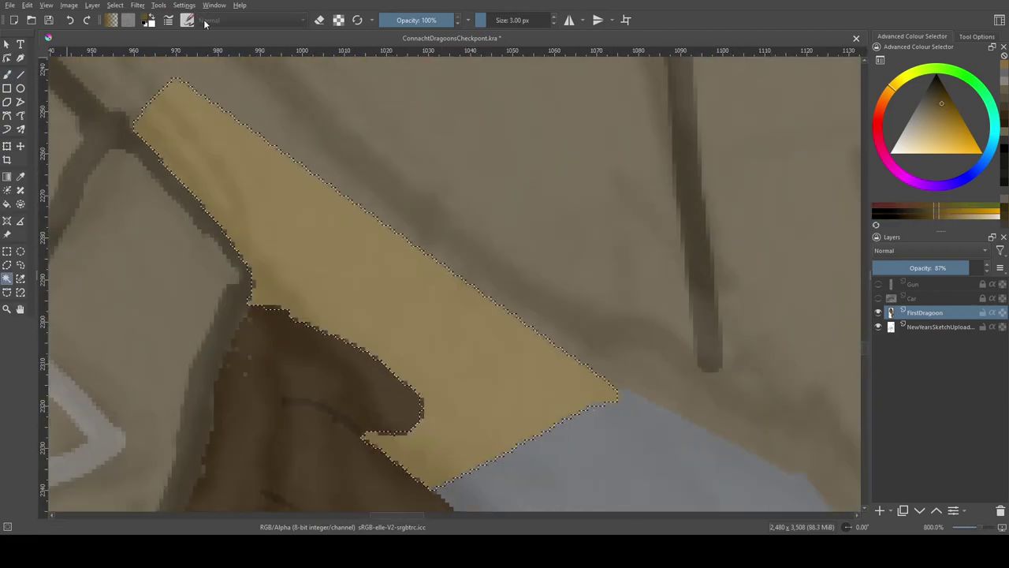
pyautogui.press('b')
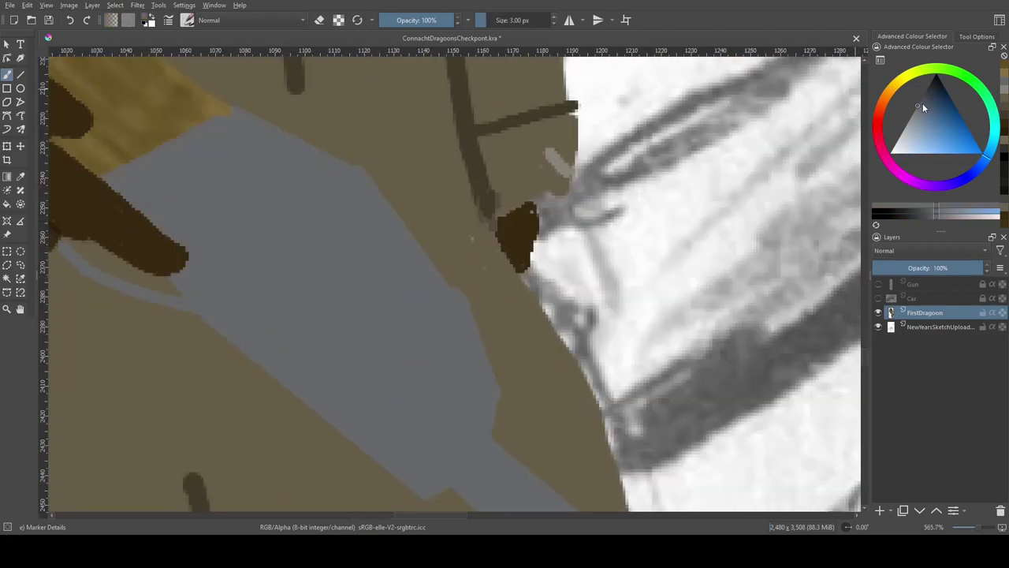
# Paint the gun's barrel in dark grey at 3 px and add a lighter grey streak along it
pyautogui.click(921, 96)
pyautogui.moveTo(362, 236); pyautogui.dragTo(543, 361)
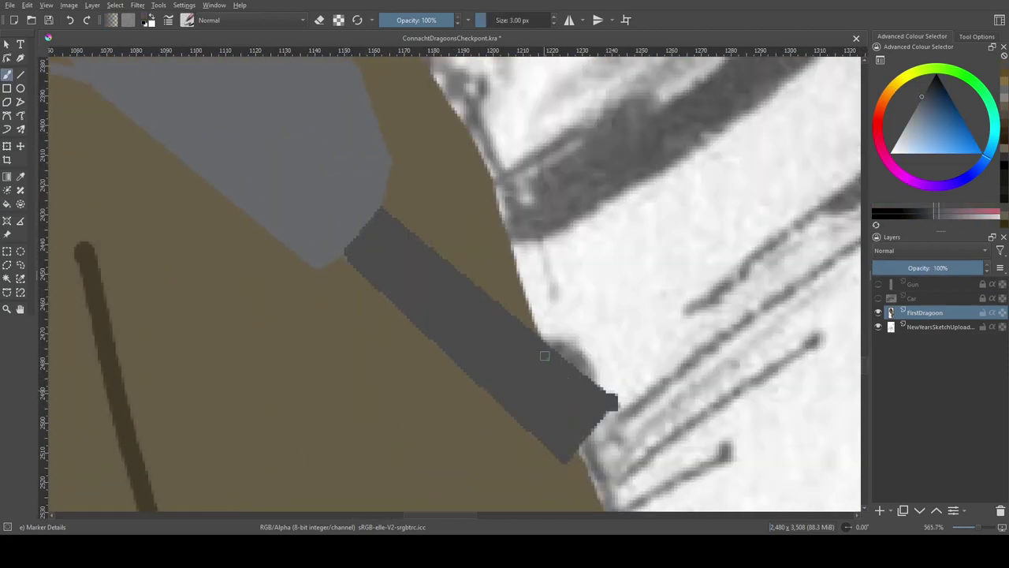
pyautogui.click(918, 103)
pyautogui.moveTo(372, 248)
pyautogui.mouseDown()
pyautogui.moveTo(563, 432)
pyautogui.moveTo(483, 353)
pyautogui.mouseUp()
# Trim the upper edge and muzzle corner of the barrel with the eraser
pyautogui.press('e')
pyautogui.moveTo(603, 388); pyautogui.dragTo(544, 347)
pyautogui.click(482, 310)
# Paint over most of the lighter streak on the barrel with dark grey
pyautogui.press('/')
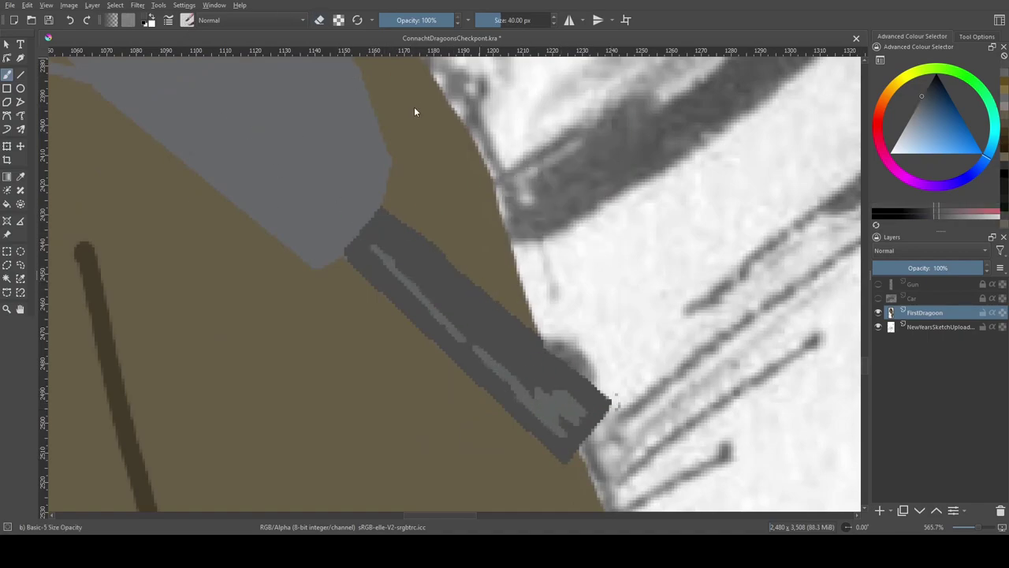
pyautogui.moveTo(377, 251); pyautogui.dragTo(430, 301)
pyautogui.moveTo(477, 349); pyautogui.dragTo(567, 419)
pyautogui.press('/')
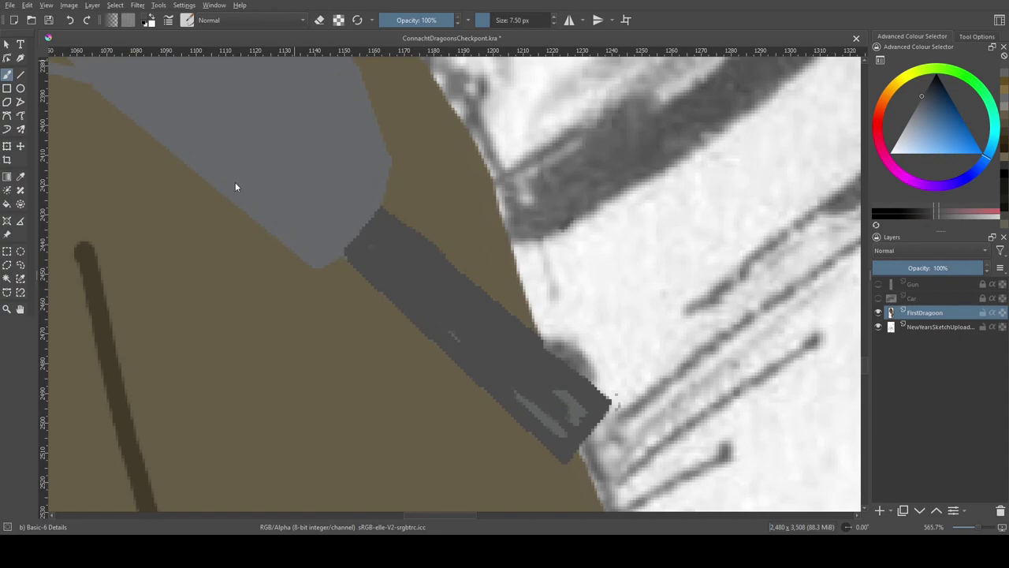
# Try a darker crackle texture on the selected barrel with the Texture Crackles brush at 60.07 px and undo it
pyautogui.moveTo(366, 236); pyautogui.dragTo(586, 416)
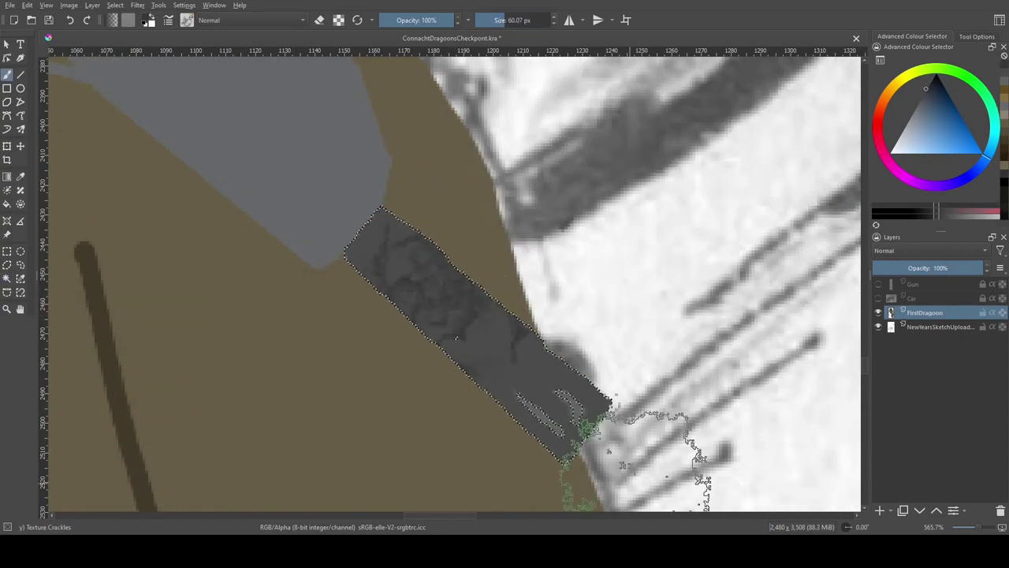
pyautogui.press('-')
pyautogui.press('-')
pyautogui.keyDown('ctrl'); pyautogui.click(417, 293); pyautogui.keyUp('ctrl')
pyautogui.moveTo(417, 292); pyautogui.dragTo(315, 315)
pyautogui.hotkey('ctrl', 'z')
pyautogui.hotkey('ctrl', 'z')
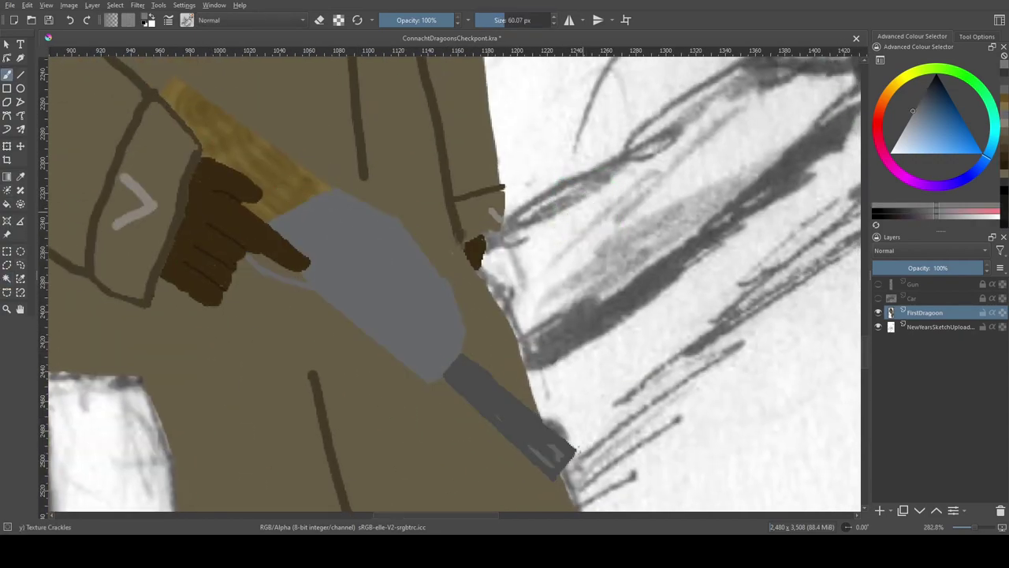
# Draw a straight dark line along the gun's body at 3 px and shade the part above it in darker grey
pyautogui.press('/')
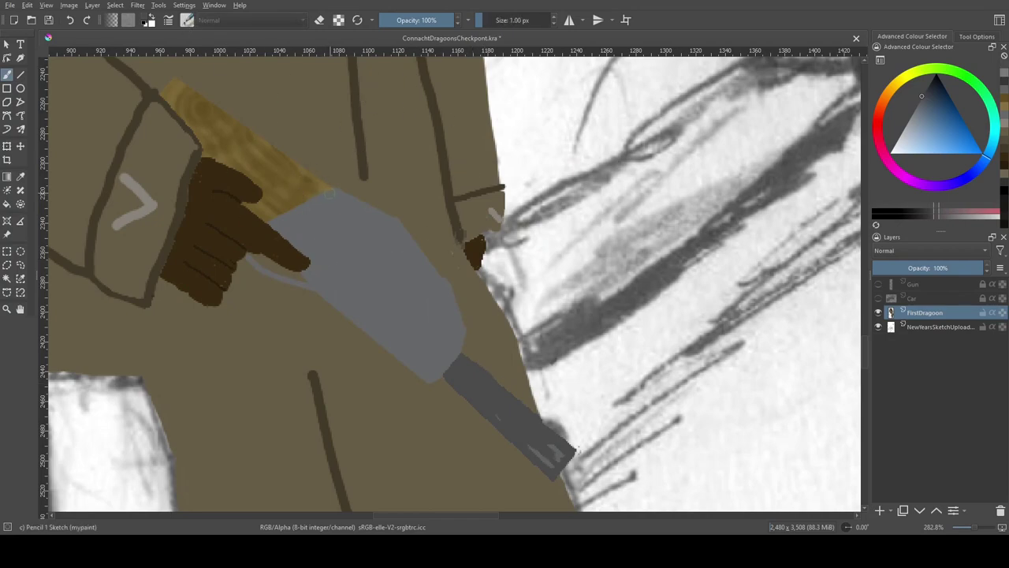
pyautogui.press('.')
pyautogui.scroll(3, 413, 288)
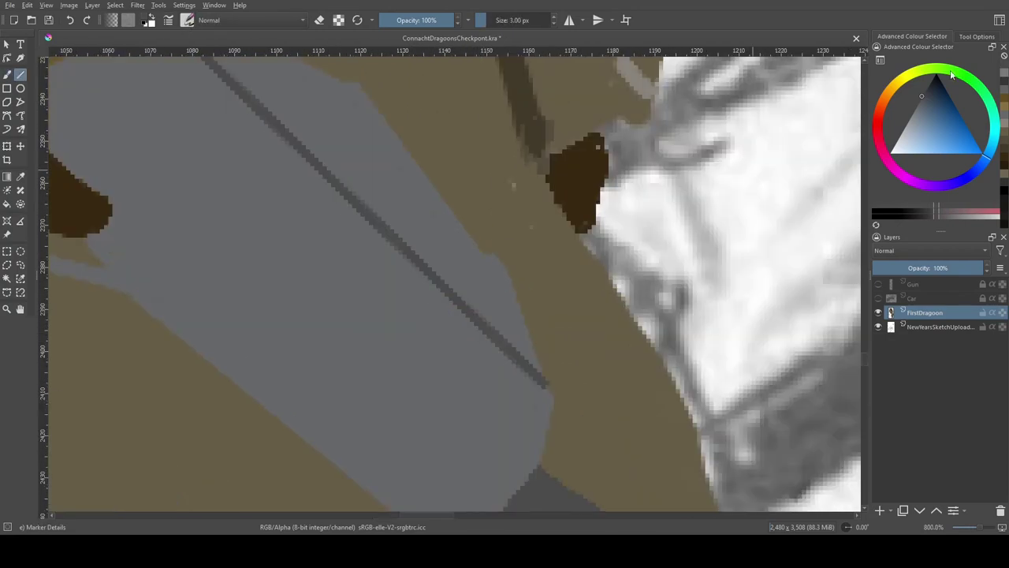
pyautogui.keyDown('ctrl'); pyautogui.click(321, 271); pyautogui.keyUp('ctrl')
pyautogui.moveTo(404, 229); pyautogui.dragTo(378, 267)
pyautogui.hotkey('ctrl', 'r')
pyautogui.click(317, 157)
pyautogui.hotkey('ctrl', 'shift', 'a')
pyautogui.press('b')
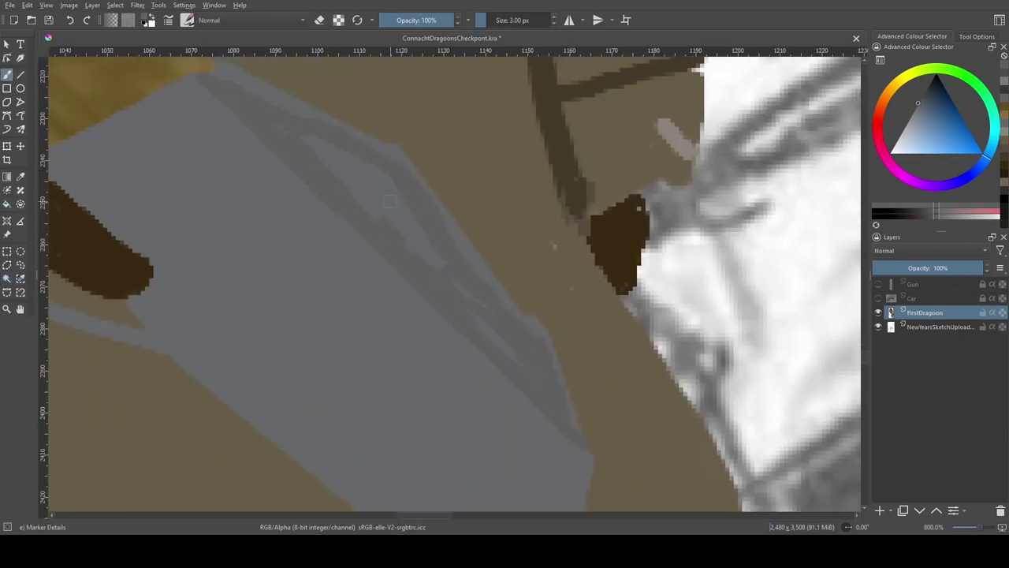
# Trace the upper edge of the gun's body in a darker grey
pyautogui.press('[')
pyautogui.press('k')
pyautogui.moveTo(221, 67)
pyautogui.mouseDown()
pyautogui.moveTo(318, 113)
pyautogui.moveTo(423, 181)
pyautogui.moveTo(537, 325)
pyautogui.moveTo(593, 465)
pyautogui.mouseUp()
# Draw three short dark grey marks across the gun body's lower edge and trim their ends with the body grey at 3 px
pyautogui.scroll(-3, 552, 331)
pyautogui.moveTo(323, 272); pyautogui.dragTo(340, 246)
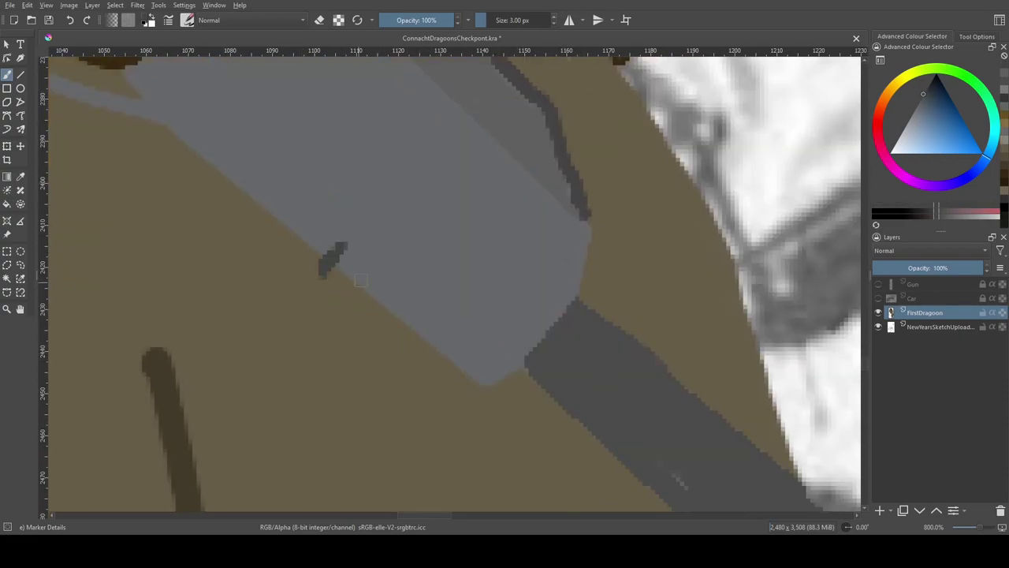
pyautogui.moveTo(251, 221); pyautogui.dragTo(268, 197)
pyautogui.moveTo(369, 307); pyautogui.dragTo(385, 284)
pyautogui.press('[')
pyautogui.press('k')
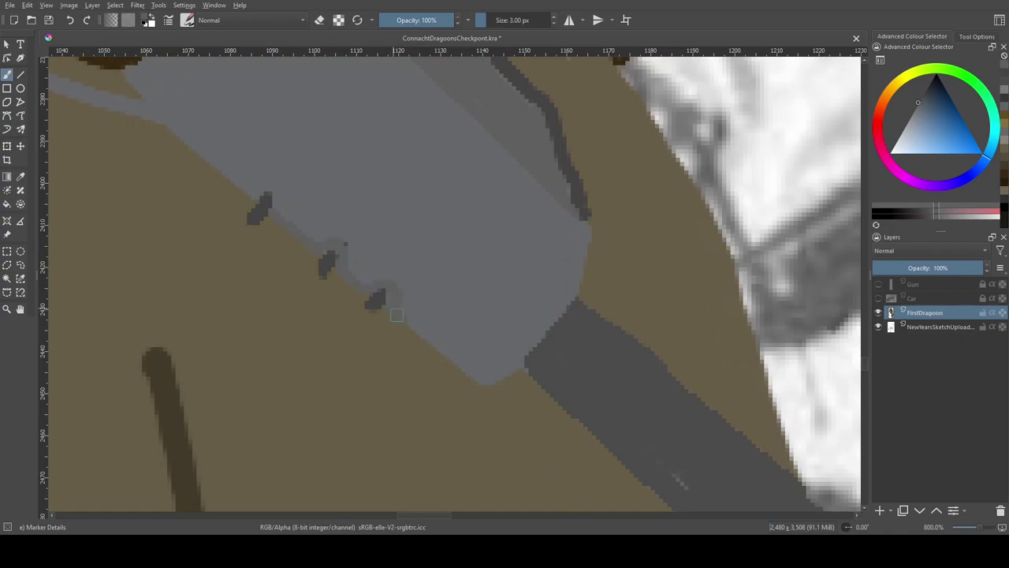
# Add more short dark grey marks along the gun body's lower edge at 3 px to form pairs
pyautogui.moveTo(208, 154); pyautogui.dragTo(320, 266)
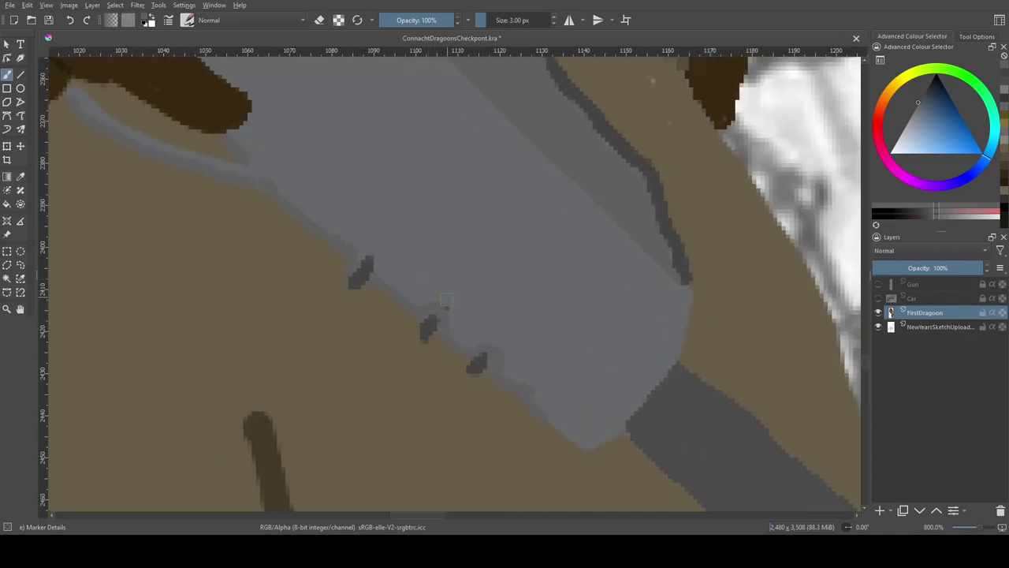
pyautogui.moveTo(372, 297); pyautogui.dragTo(386, 275)
pyautogui.moveTo(406, 326); pyautogui.dragTo(421, 305)
pyautogui.moveTo(459, 365); pyautogui.dragTo(472, 347)
pyautogui.moveTo(506, 408); pyautogui.dragTo(517, 394)
pyautogui.moveTo(522, 415); pyautogui.dragTo(533, 400)
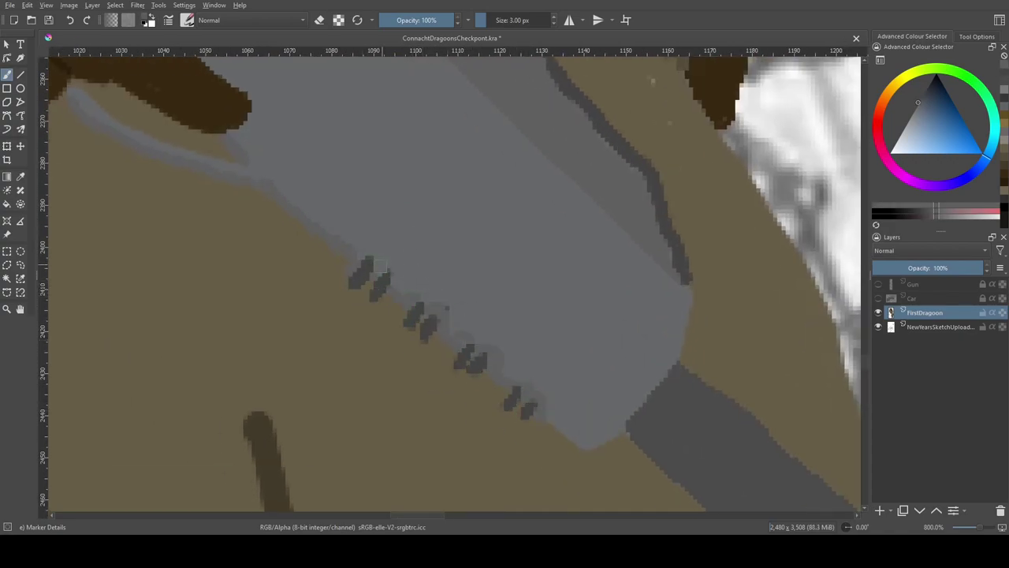
# Straighten the gun body's rear edge against the wooden stock with a line in the body grey at 3 px
pyautogui.moveTo(625, 157); pyautogui.dragTo(511, 241)
pyautogui.press('l')
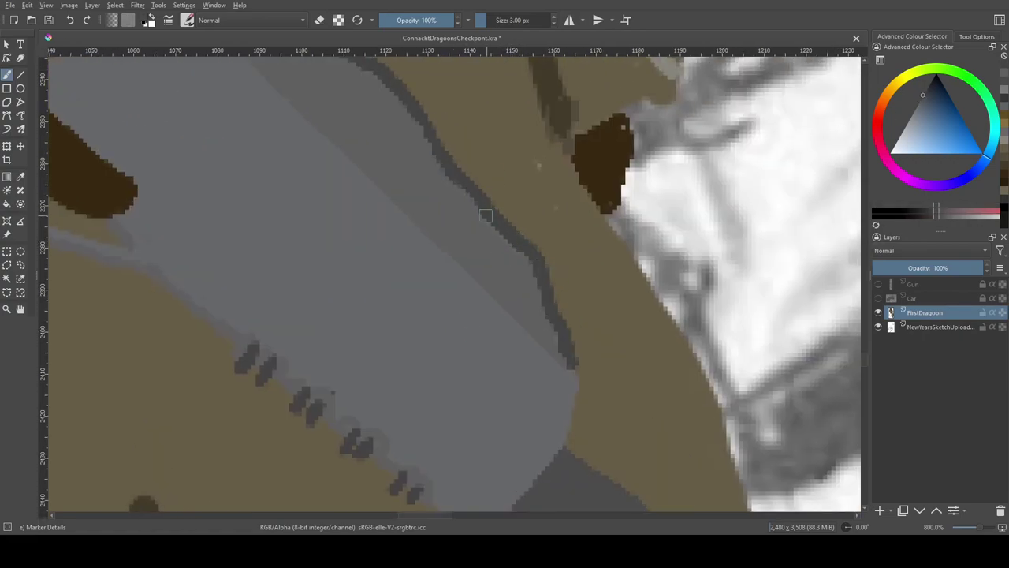
pyautogui.scroll(-4, 486, 212)
pyautogui.scroll(5, 397, 276)
pyautogui.keyDown('ctrl'); pyautogui.click(442, 259); pyautogui.keyUp('ctrl')
pyautogui.press('l')
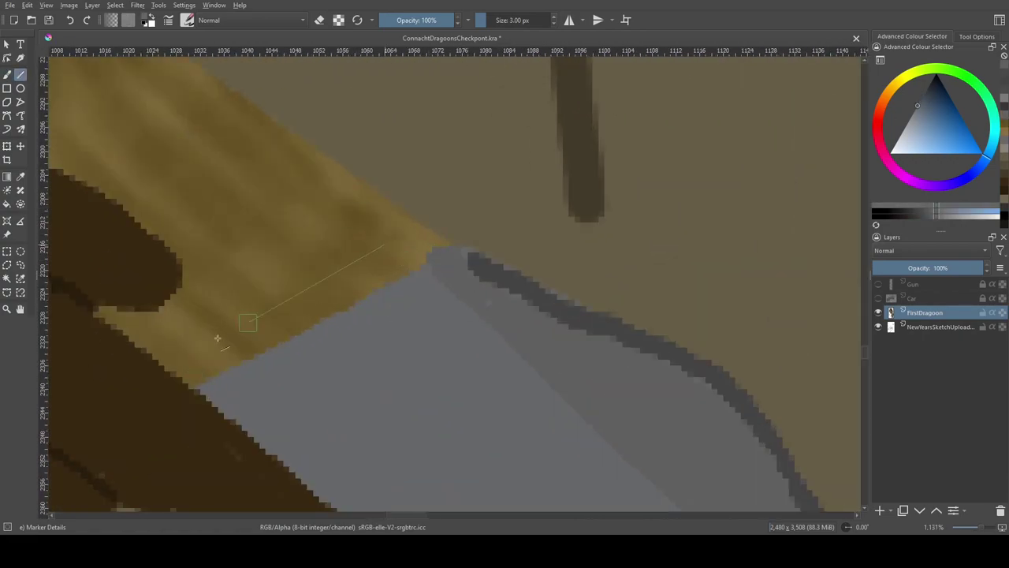
pyautogui.moveTo(354, 267); pyautogui.dragTo(398, 244)
# Trim the wooden stock's upper edge straight with lines in the coat brown and save the drawing
pyautogui.keyDown('ctrl'); pyautogui.click(464, 205); pyautogui.keyUp('ctrl')
pyautogui.moveTo(464, 205); pyautogui.dragTo(538, 343)
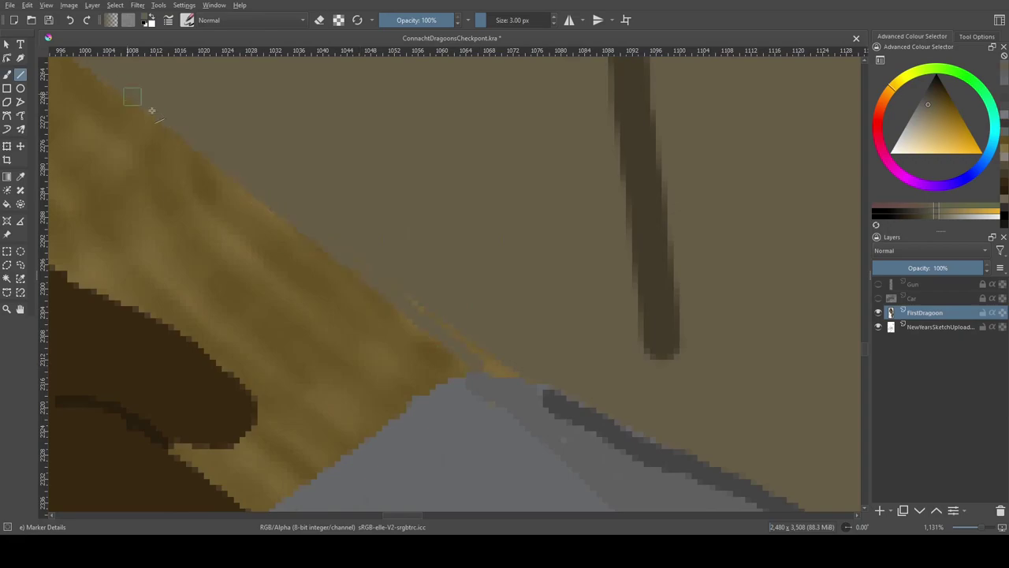
pyautogui.scroll(-4, 483, 336)
pyautogui.scroll(4, 559, 338)
pyautogui.scroll(-4, 660, 255)
pyautogui.scroll(4, 488, 180)
pyautogui.scroll(-1, 300, 207)
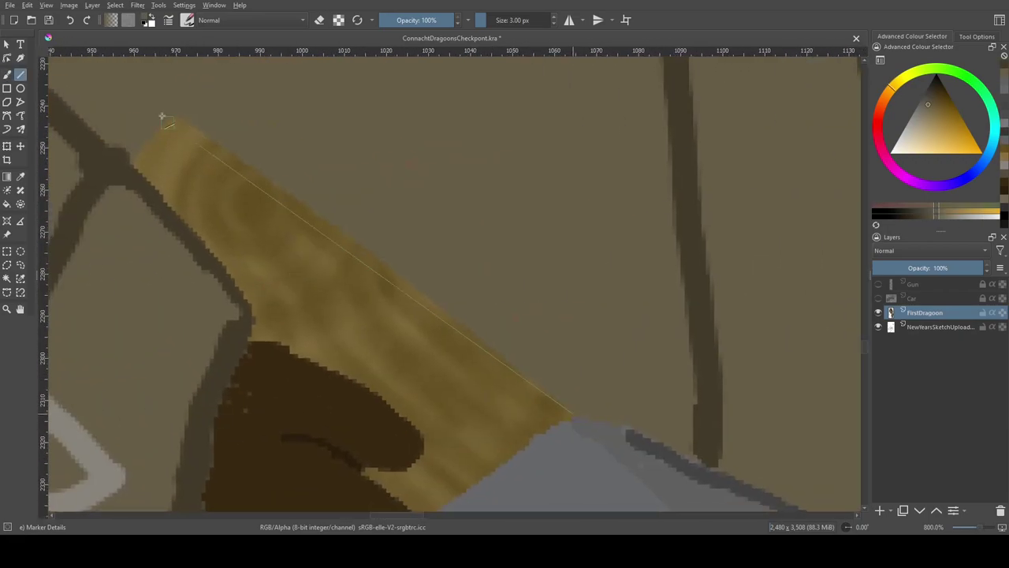
pyautogui.hotkey('ctrl', 's')
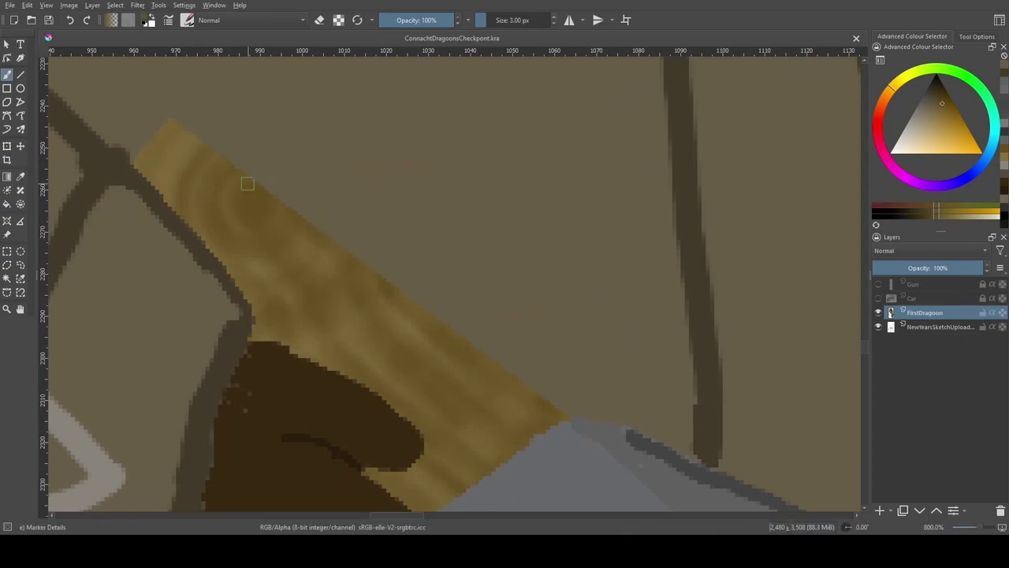
# Round the wooden stock's far end and paint a dark grey bar along its upper edge beside the gun's body
pyautogui.scroll(-1, 587, 342)
pyautogui.scroll(1, 260, 143)
pyautogui.scroll(-1, 259, 144)
pyautogui.scroll(-1, 383, 227)
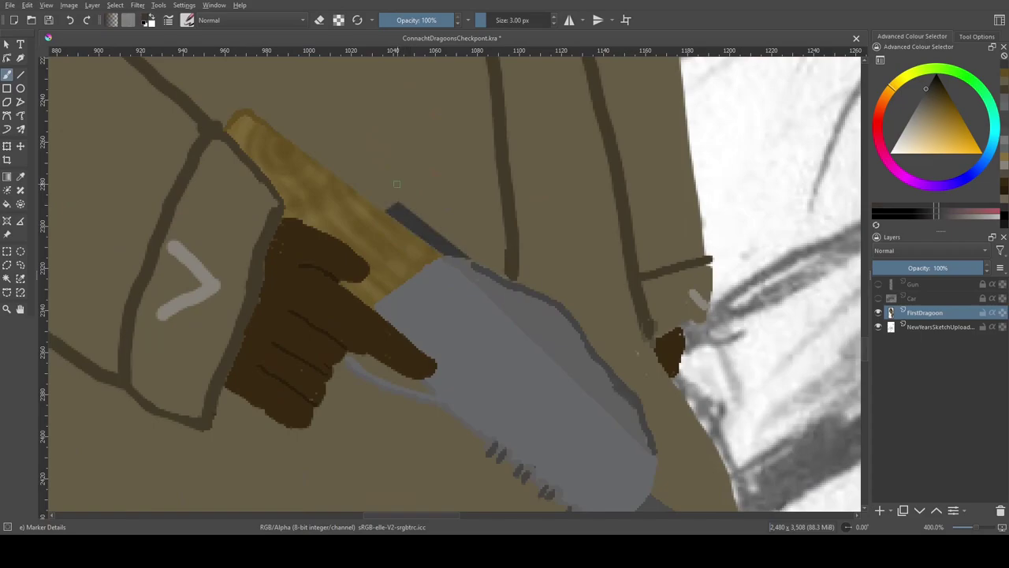
# Draw the coat's hem line in dark brown at 3 px from above the leg to the gun's lower edge
pyautogui.scroll(4, 446, 236)
pyautogui.scroll(-6, 227, 262)
pyautogui.scroll(1, 539, 405)
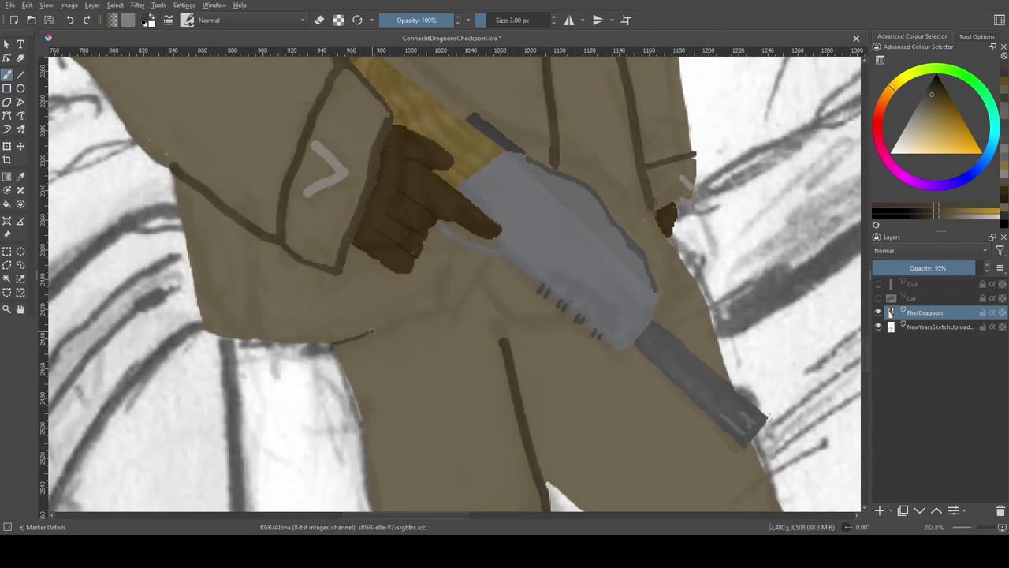
pyautogui.scroll(2, 680, 254)
# Letter a small dark grey marking on the middle of the gun's body by hand at 1 px
pyautogui.press('4')
pyautogui.press('4')
pyautogui.press('4')
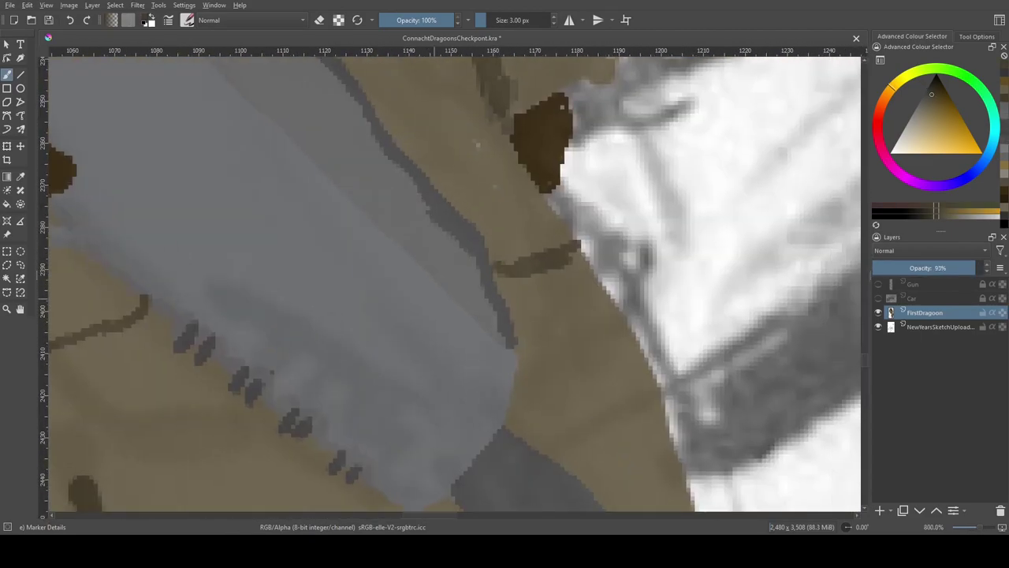
pyautogui.scroll(1, 680, 254)
pyautogui.moveTo(997, 530); pyautogui.dragTo(683, 336)
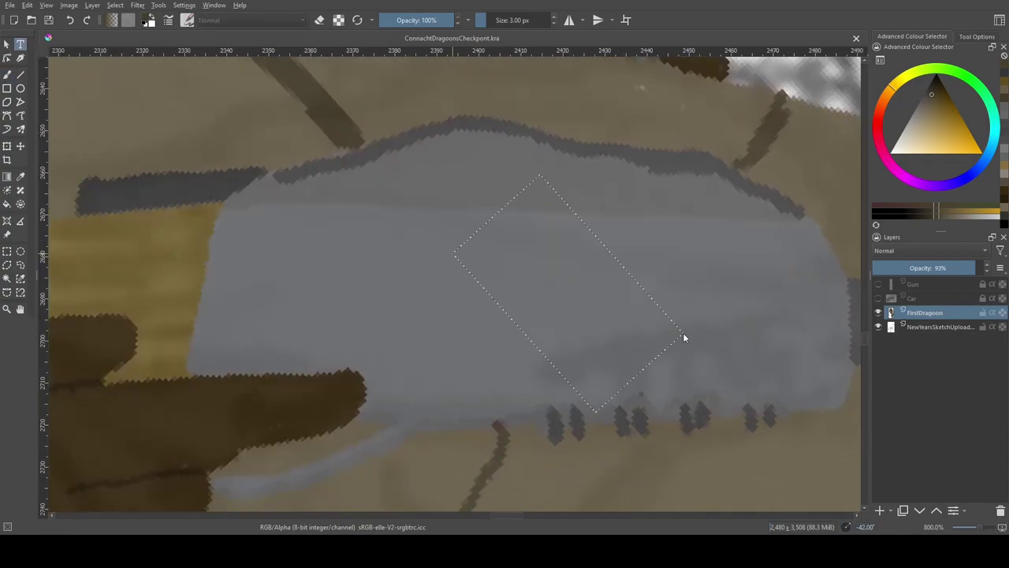
pyautogui.press('x')
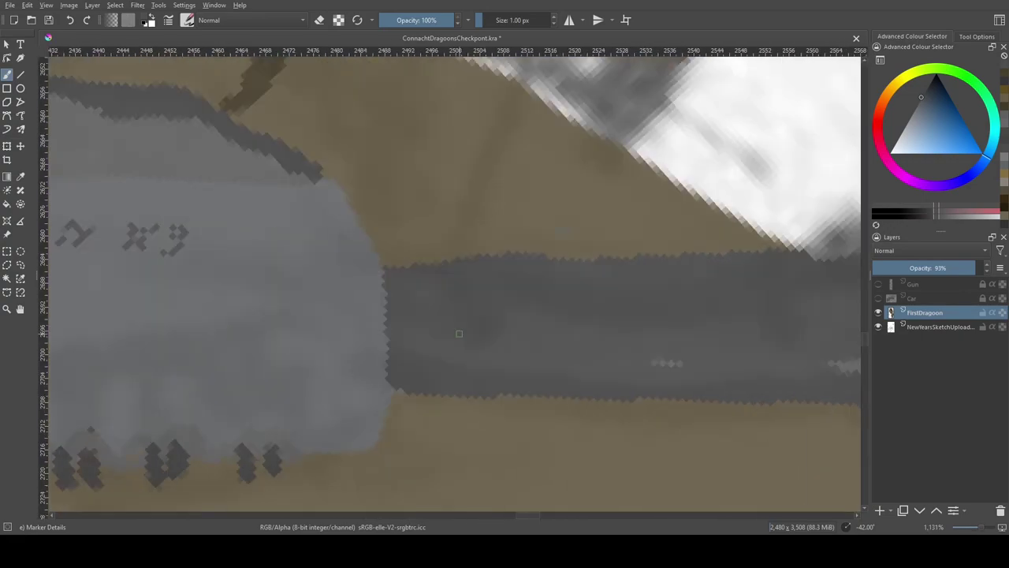
pyautogui.keyDown('ctrl'); pyautogui.click(572, 247); pyautogui.keyUp('ctrl')
pyautogui.press('[')
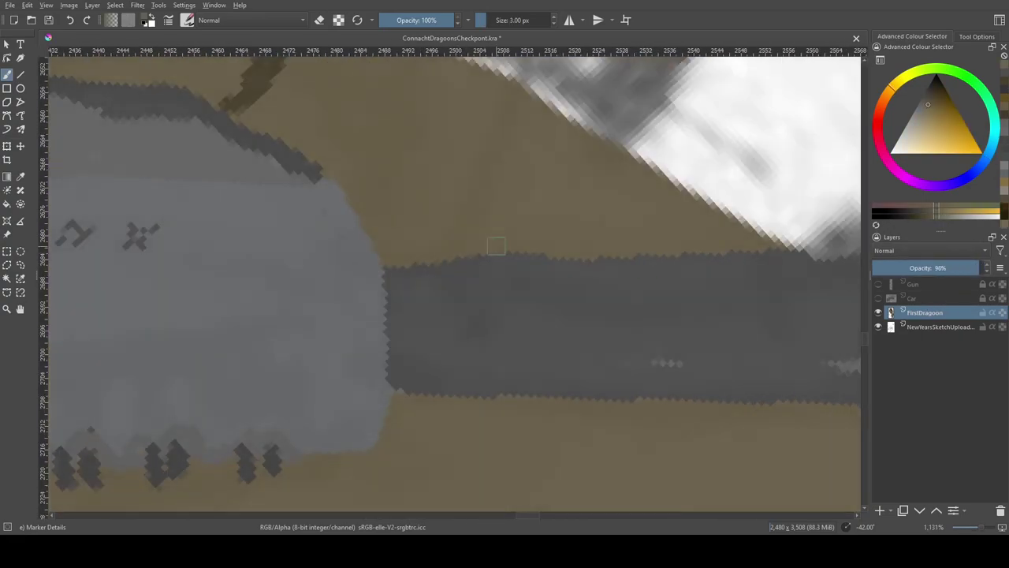
pyautogui.keyDown('ctrl'); pyautogui.click(442, 260); pyautogui.keyUp('ctrl')
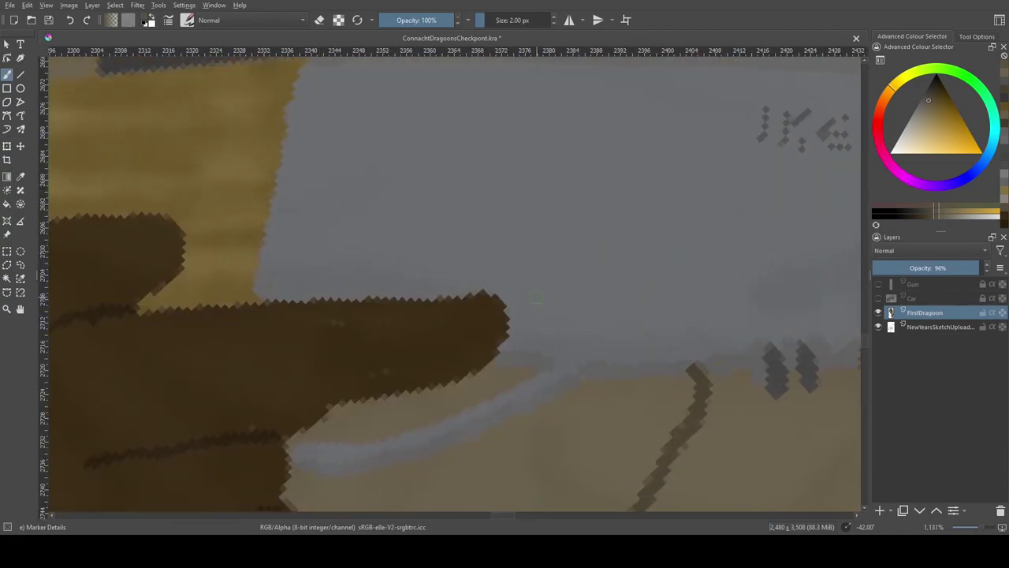
# Draw two short dark grey marks on the gun's body near the fingertip and a black mark above the finger at 2 px
pyautogui.moveTo(517, 237); pyautogui.dragTo(517, 272)
pyautogui.moveTo(546, 293); pyautogui.dragTo(532, 325)
pyautogui.keyDown('ctrl'); pyautogui.click(473, 315); pyautogui.keyUp('ctrl')
pyautogui.moveTo(438, 299); pyautogui.dragTo(473, 280)
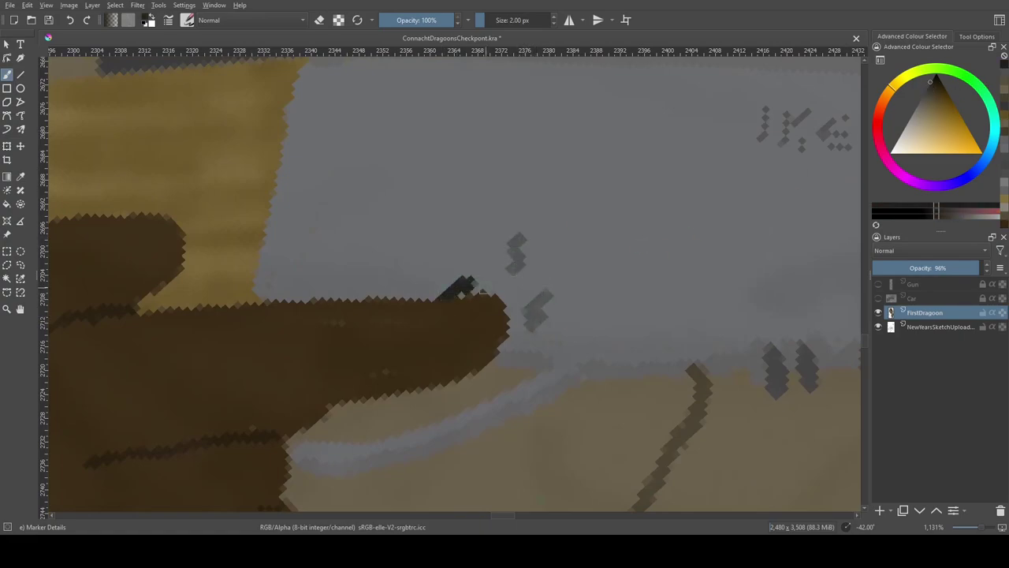
pyautogui.scroll(-6, 505, 318)
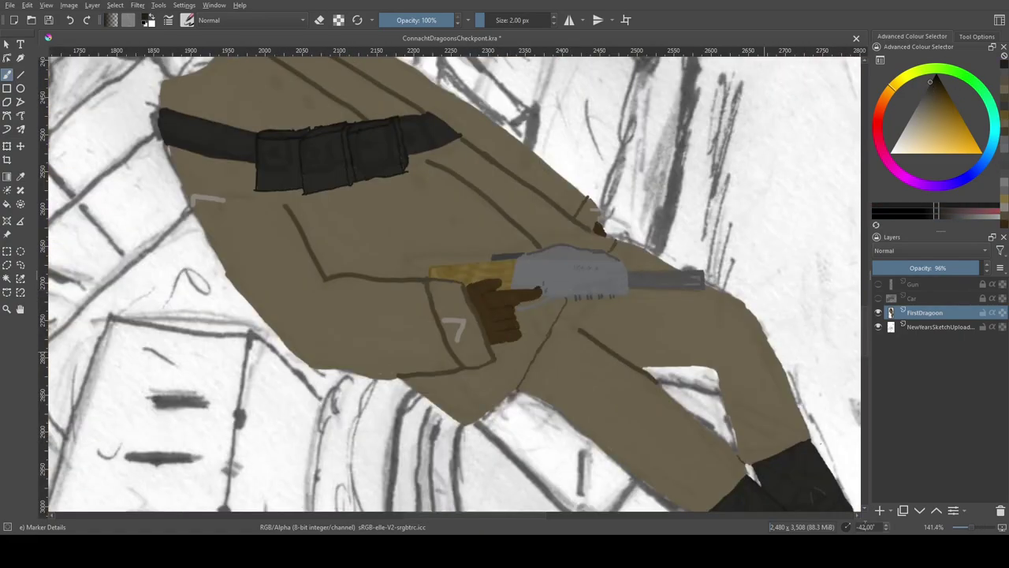
# Paint the part of the wooden stock showing below the cuff and fingers in golden brown
pyautogui.press('5')
pyautogui.scroll(4, 502, 271)
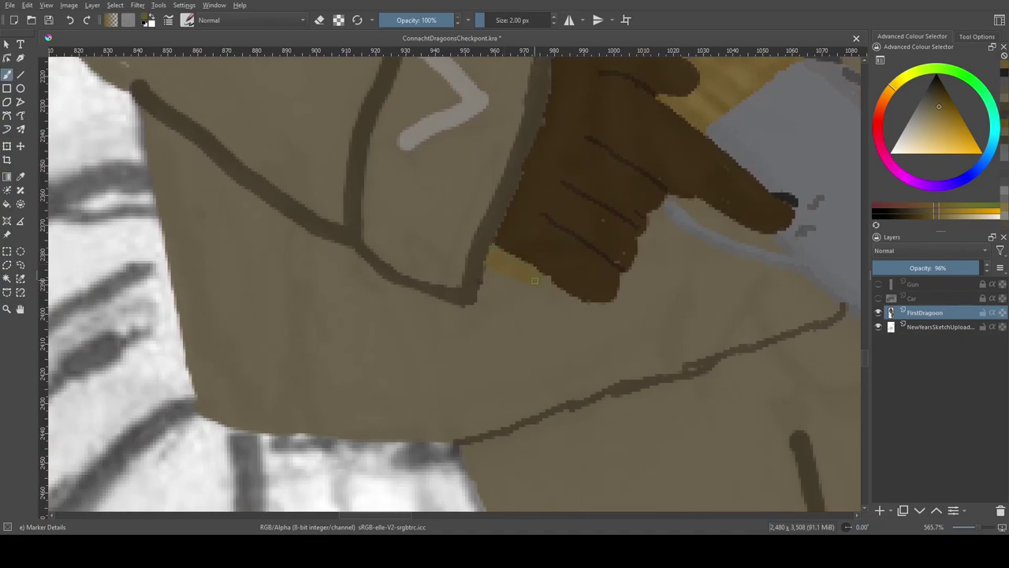
pyautogui.keyDown('ctrl'); pyautogui.click(535, 280); pyautogui.keyUp('ctrl')
pyautogui.press('[')
pyautogui.moveTo(568, 295)
pyautogui.mouseDown()
pyautogui.moveTo(620, 290)
pyautogui.moveTo(636, 248)
pyautogui.mouseUp()
pyautogui.press(']')
pyautogui.press(']')
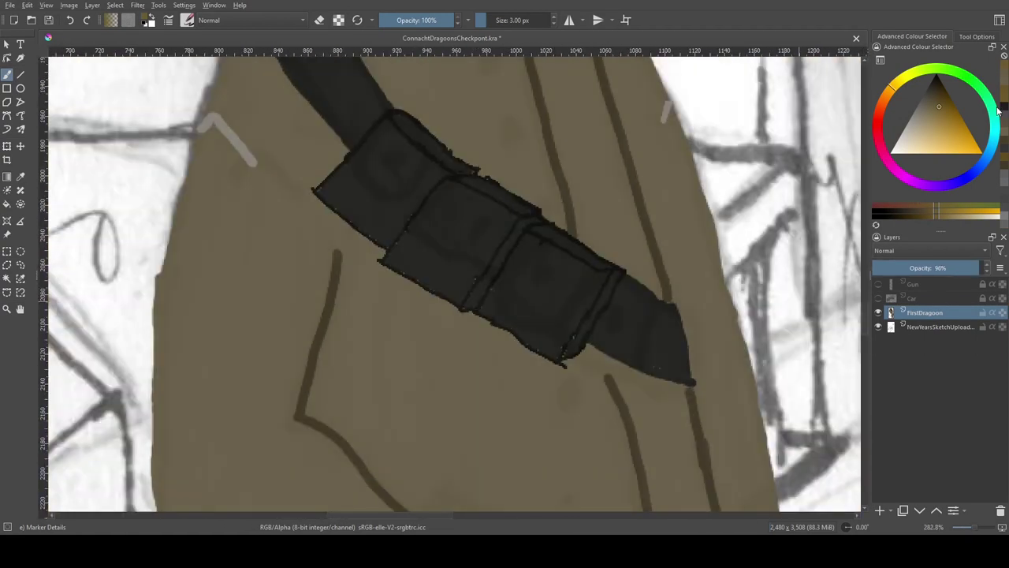
# Draw a thin near-black flap line across each of the three bandolier pouches at 2 px
pyautogui.keyDown('ctrl'); pyautogui.click(487, 297); pyautogui.keyUp('ctrl')
pyautogui.scroll(2, 486, 297)
pyautogui.keyDown('ctrl'); pyautogui.click(678, 282); pyautogui.keyUp('ctrl')
pyautogui.scroll(2, 344, 159)
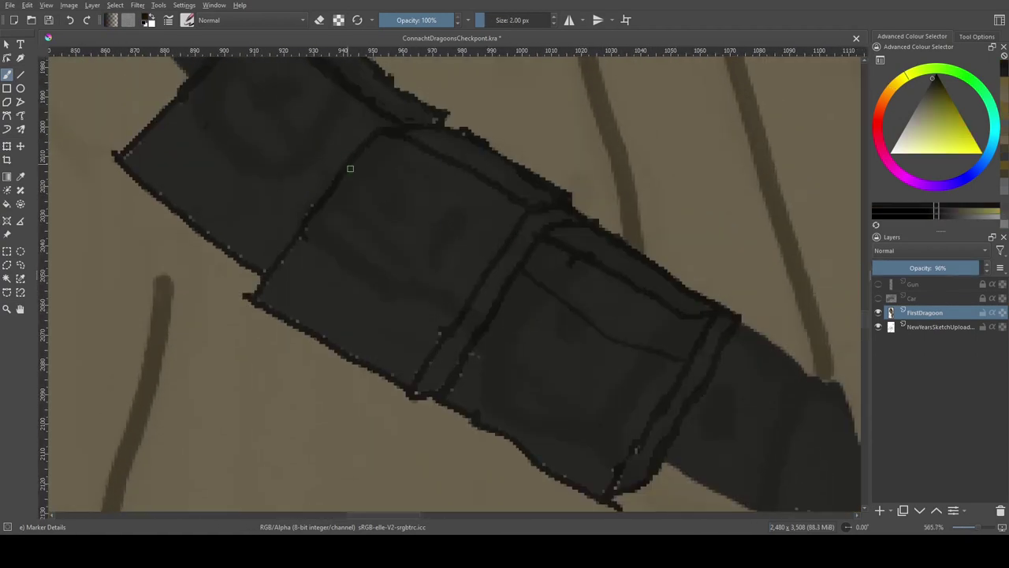
pyautogui.scroll(-3, 354, 181)
pyautogui.keyDown('ctrl'); pyautogui.click(678, 408); pyautogui.keyUp('ctrl')
pyautogui.keyDown('ctrl'); pyautogui.click(720, 331); pyautogui.keyUp('ctrl')
pyautogui.scroll(5, 521, 293)
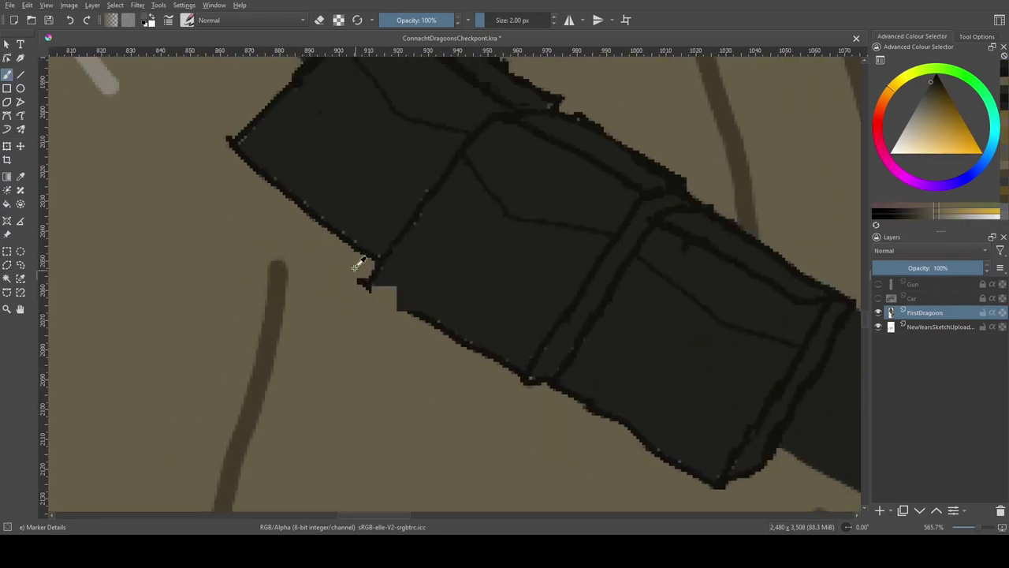
# Clean up the outer edges of the pouches and the bandolier's lower end with the coat brown at 2 px
pyautogui.scroll(3, 457, 302)
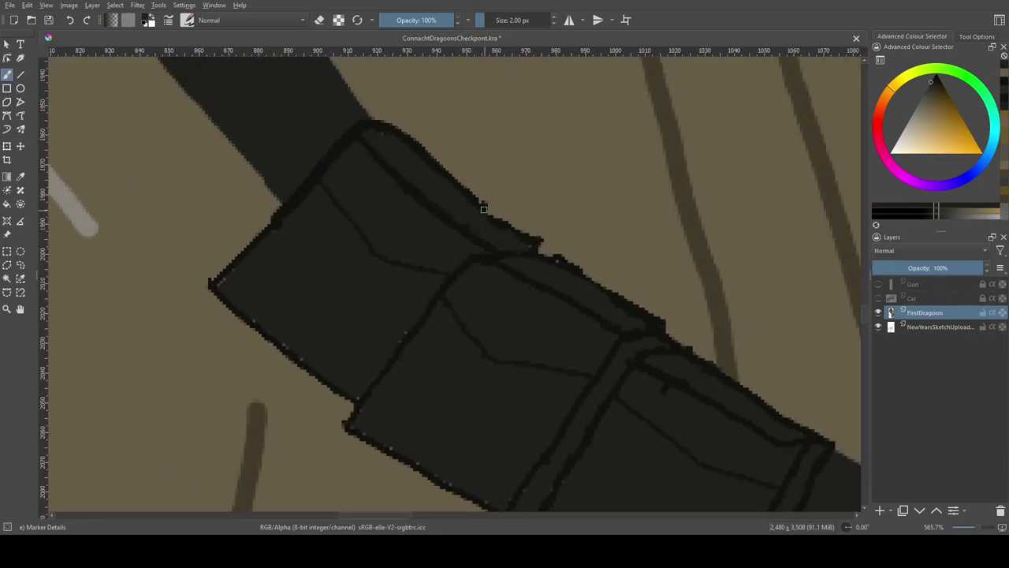
pyautogui.scroll(-3, 599, 284)
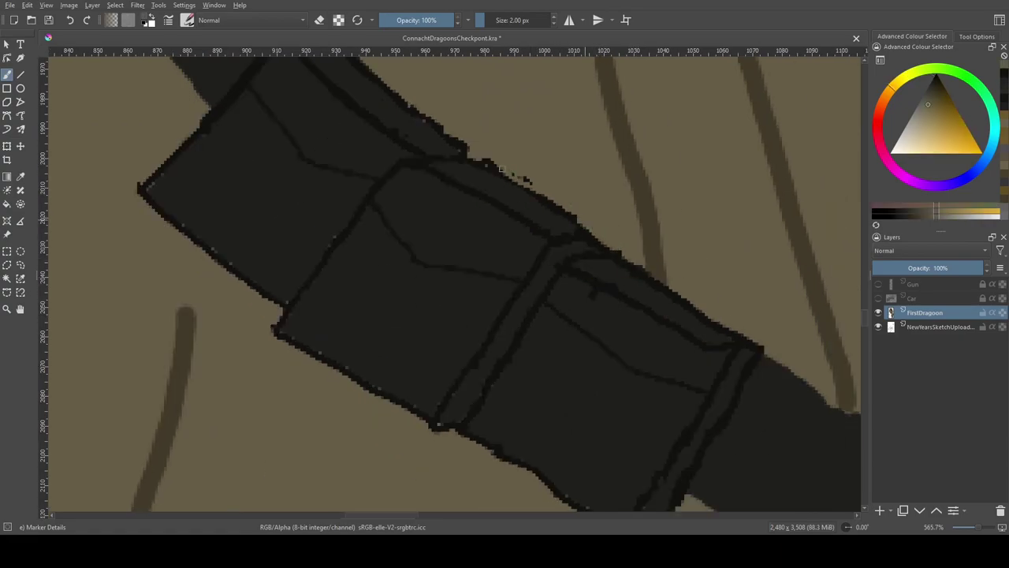
pyautogui.scroll(-5, 552, 174)
pyautogui.hscroll(3, 615, 177)
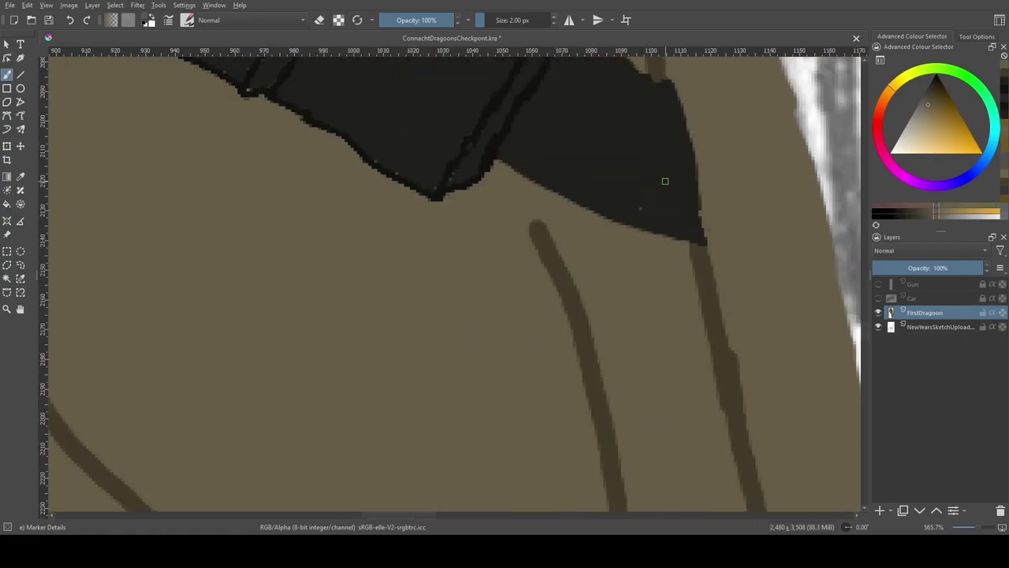
pyautogui.scroll(-1, 446, 368)
pyautogui.scroll(3, 576, 316)
pyautogui.scroll(-10, 484, 350)
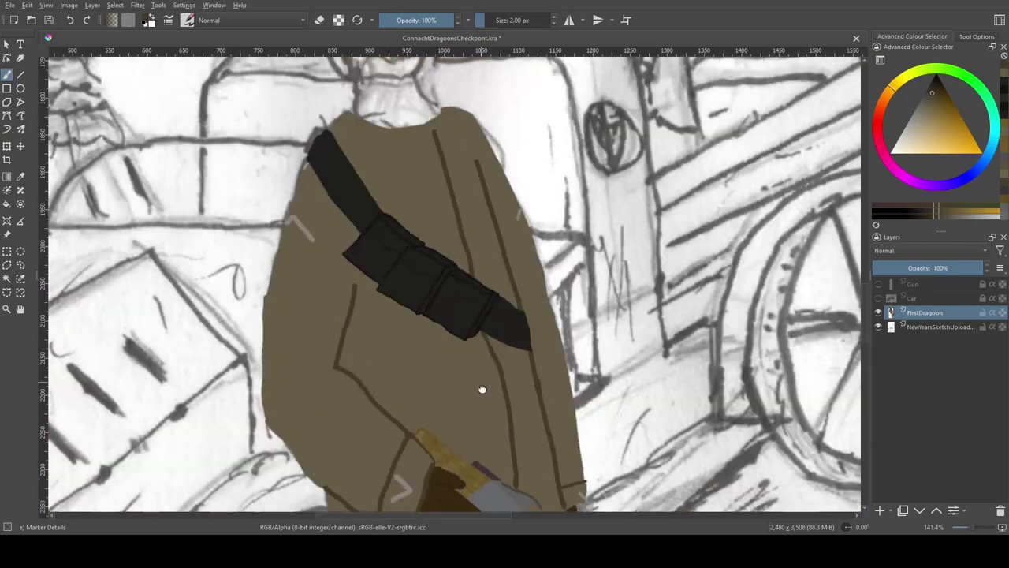
# Move the FirstDragoon layer above the Car and Gun layers, checking it with both shown before hiding them again
pyautogui.hotkey('ctrl', 'z')
pyautogui.hotkey('ctrl', 'z')
pyautogui.hotkey('ctrl', 'z')
pyautogui.scroll(1, 505, 245)
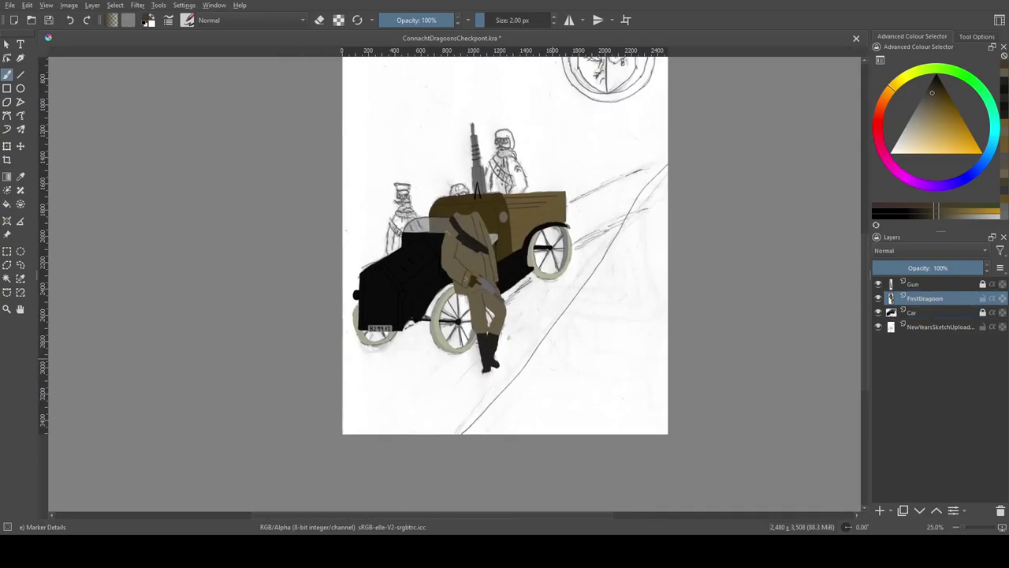
pyautogui.hotkey('ctrl', 'shift', 'z')
pyautogui.hotkey('ctrl', 'shift', 'z')
pyautogui.hotkey('ctrl', 'shift', 'z')
# Outline the first dragoon's hood around the face at 5 px, fill it in very dark brown and cover the gaps
pyautogui.scroll(6, 367, 254)
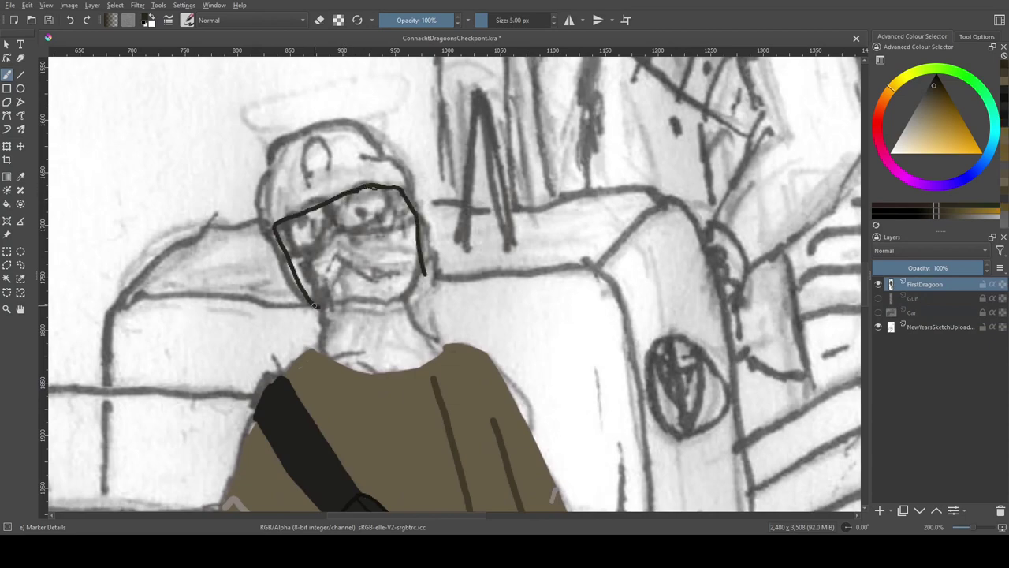
pyautogui.click(298, 288)
pyautogui.scroll(3, 298, 289)
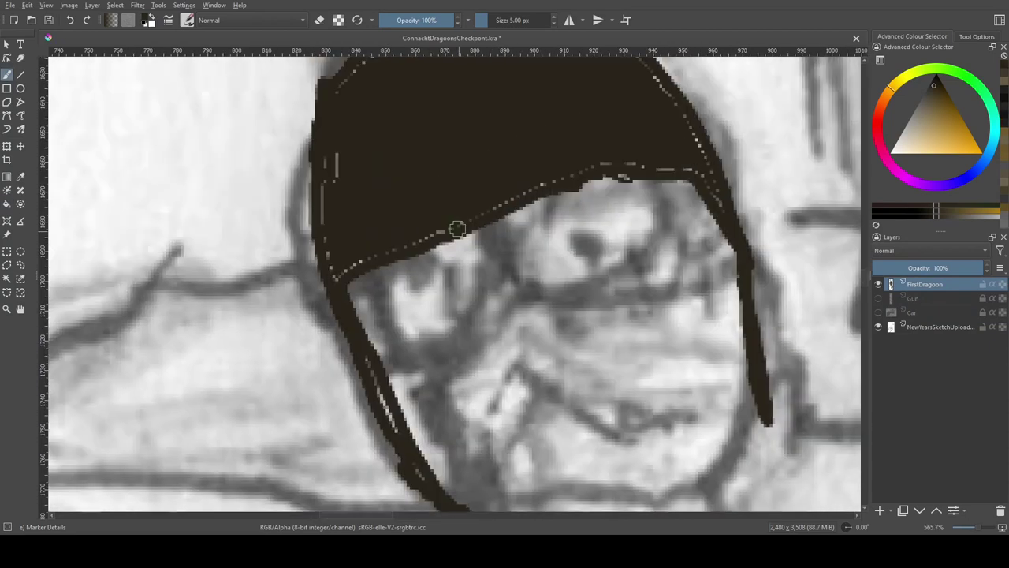
pyautogui.scroll(-2, 525, 107)
pyautogui.scroll(2, 517, 142)
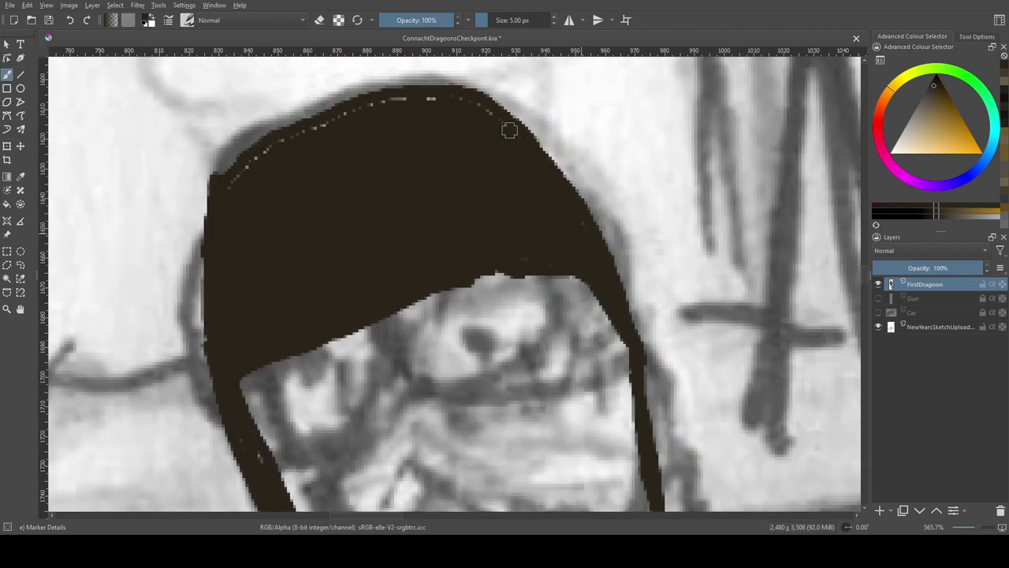
pyautogui.scroll(-3, 208, 191)
# Paint both of the dragoon's eyes light grey and add blue irises at 5 px
pyautogui.press('e')
pyautogui.press('x')
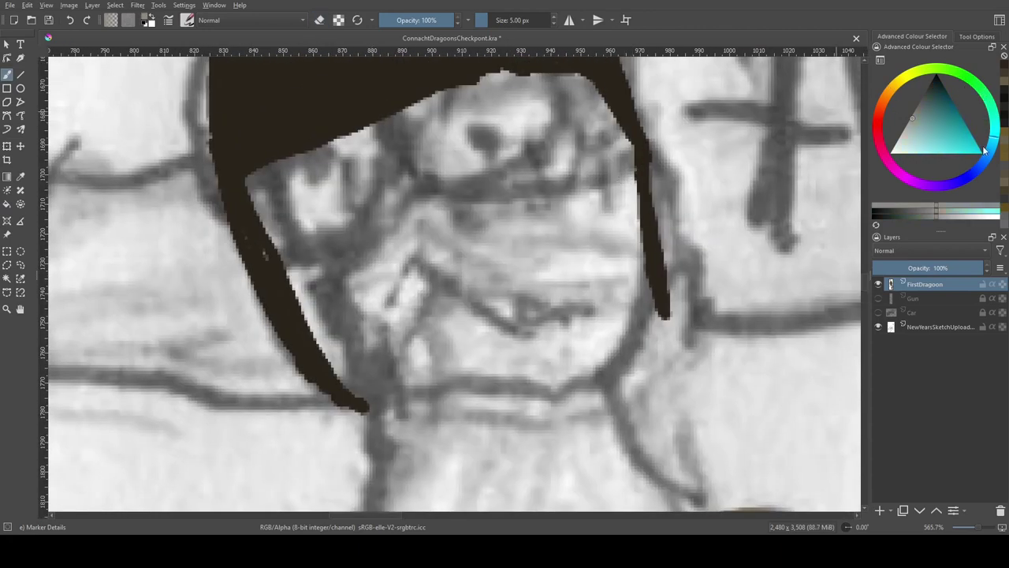
pyautogui.moveTo(469, 126); pyautogui.dragTo(505, 143)
pyautogui.moveTo(338, 207); pyautogui.dragTo(331, 199)
pyautogui.press('x')
pyautogui.moveTo(480, 146); pyautogui.dragTo(484, 154)
pyautogui.moveTo(334, 198); pyautogui.dragTo(339, 207)
# Add black pupils to both eyes and trim the eye shapes around the irises
pyautogui.press('e')
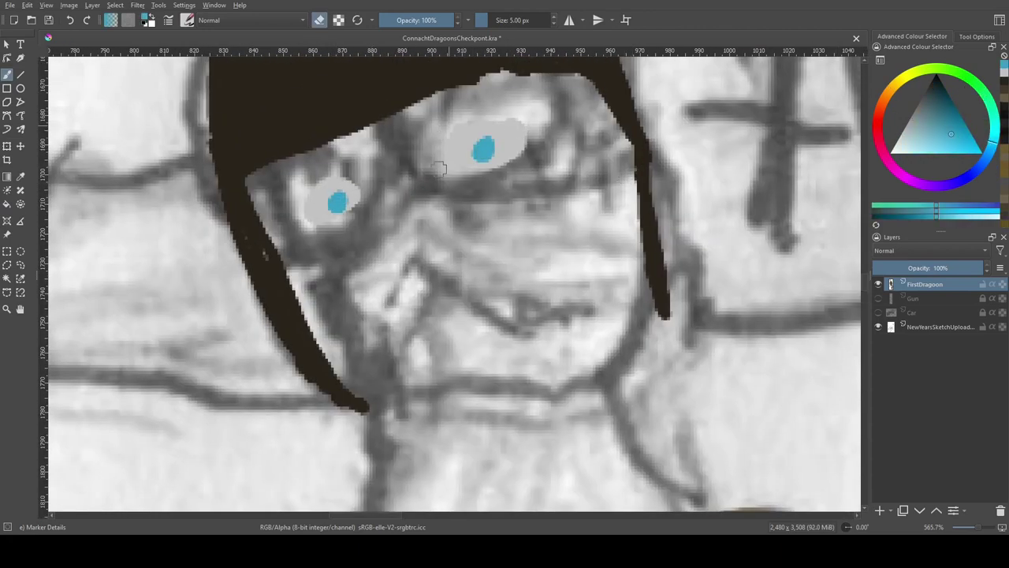
pyautogui.press('d')
pyautogui.click(482, 148)
pyautogui.click(337, 202)
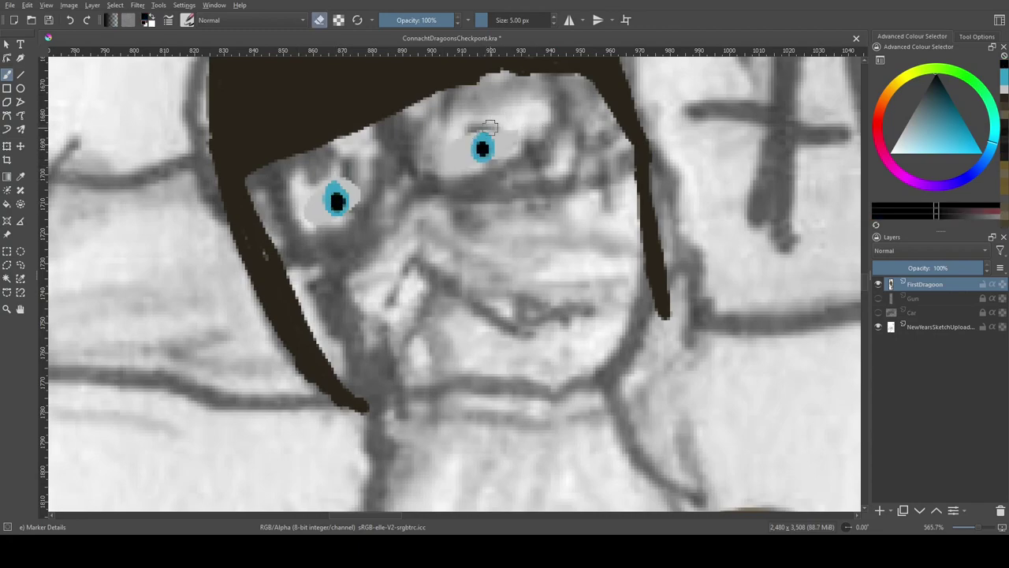
pyautogui.keyDown('ctrl'); pyautogui.click(354, 196); pyautogui.keyUp('ctrl')
pyautogui.press('e')
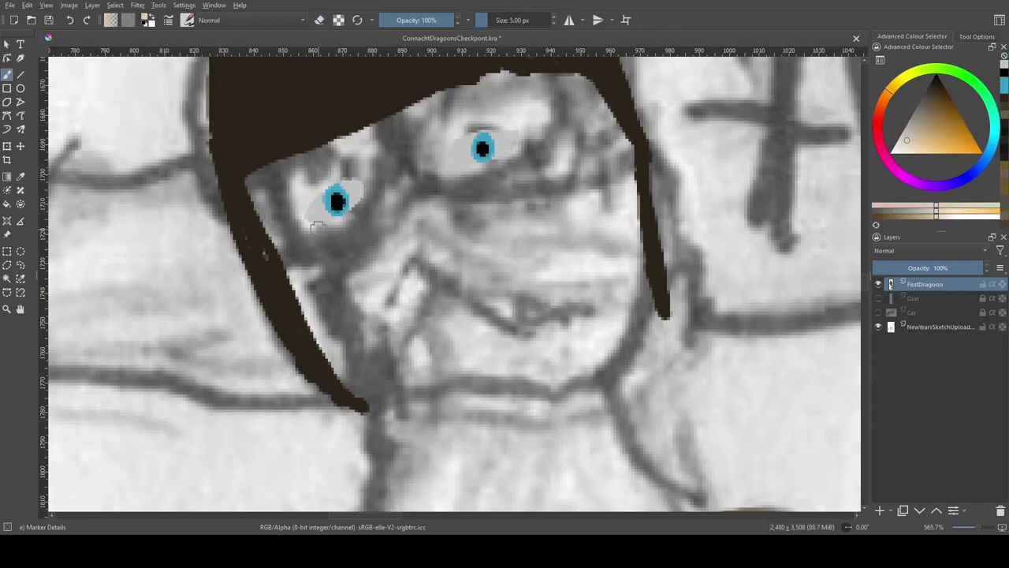
# Outline the mask around both eyes in near-black at 5 px
pyautogui.press('d')
pyautogui.moveTo(421, 147)
pyautogui.mouseDown()
pyautogui.moveTo(541, 108)
pyautogui.moveTo(363, 154)
pyautogui.moveTo(347, 244)
pyautogui.moveTo(462, 99)
pyautogui.mouseUp()
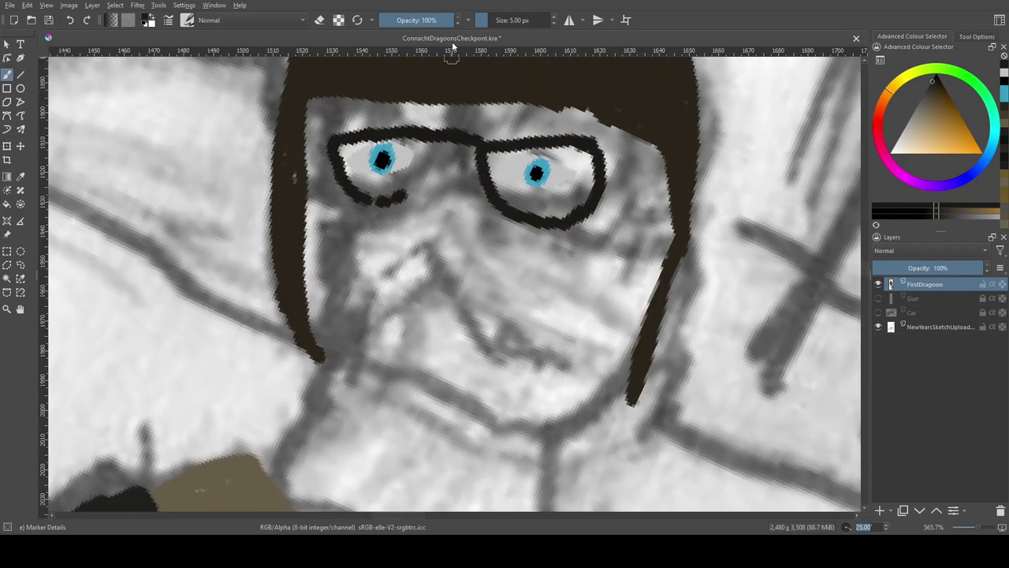
pyautogui.moveTo(584, 141)
pyautogui.mouseDown()
pyautogui.moveTo(343, 131)
pyautogui.moveTo(441, 197)
pyautogui.moveTo(421, 179)
pyautogui.mouseUp()
# Fill the eye mask in dark grey and the skin around both eyes in pale beige
pyautogui.press('f')
pyautogui.click(459, 180)
pyautogui.click(552, 194)
pyautogui.click(396, 195)
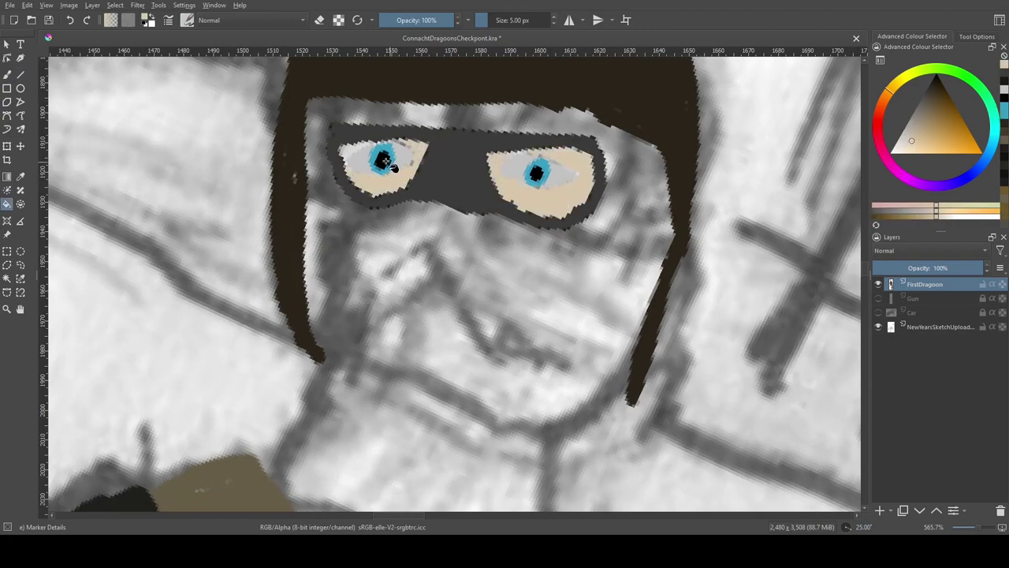
# Widen the dragoon's hood flap beside the cheek with dark brown strokes at 5 px
pyautogui.press('b')
pyautogui.press('d')
pyautogui.moveTo(663, 136); pyautogui.dragTo(629, 359)
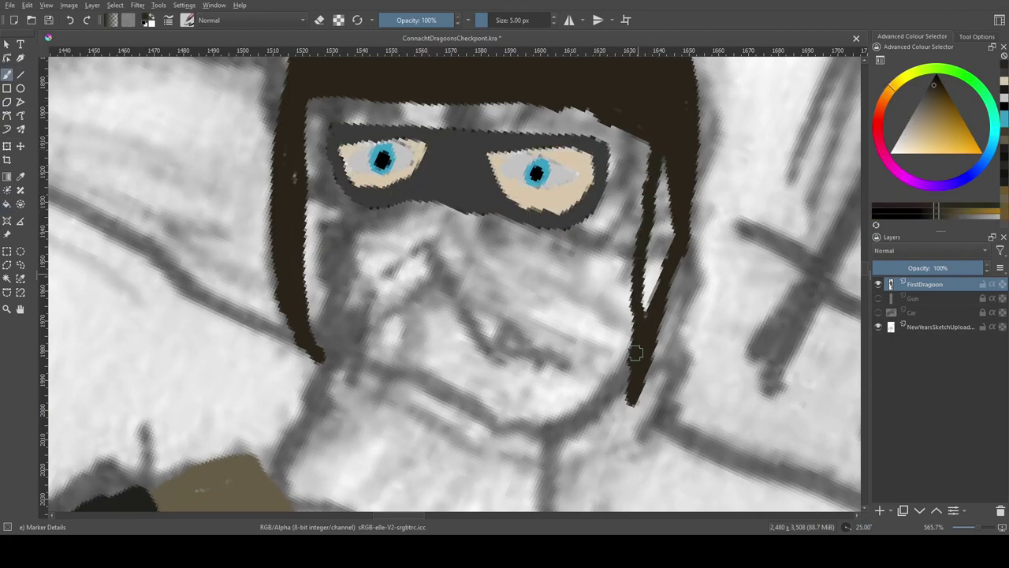
pyautogui.moveTo(675, 159); pyautogui.dragTo(634, 365)
pyautogui.scroll(1, 350, 147)
# Paint the forehead strip between the hood and the eye mask in pale beige
pyautogui.click(598, 131)
pyautogui.moveTo(599, 167); pyautogui.dragTo(359, 154)
pyautogui.press('[')
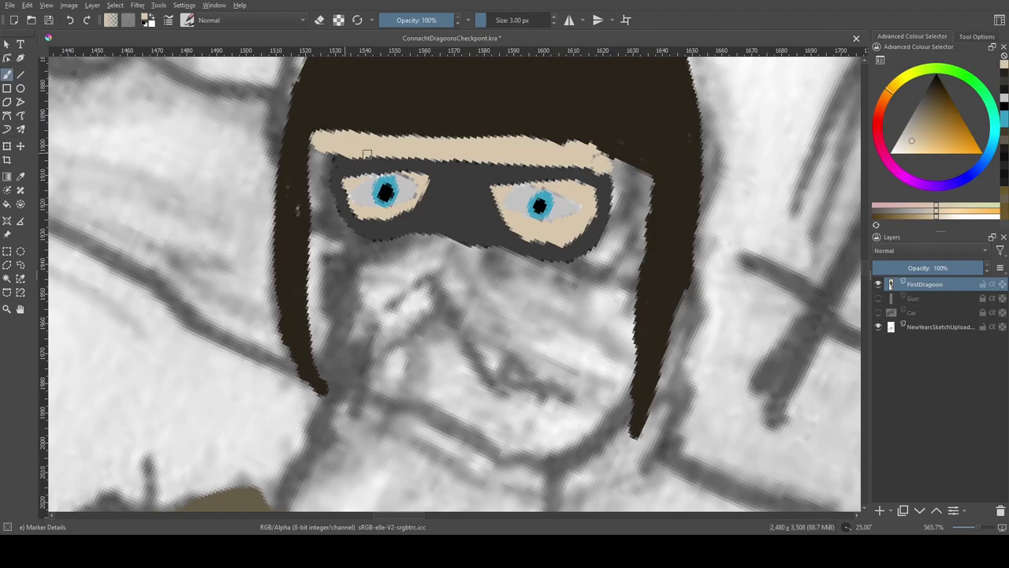
pyautogui.scroll(-2, 447, 192)
pyautogui.scroll(2, 447, 191)
# Paint near-black mask straps across both sides of the hood at 3 px and trim the hood edge over the forehead
pyautogui.press('d')
pyautogui.moveTo(621, 250); pyautogui.dragTo(624, 224)
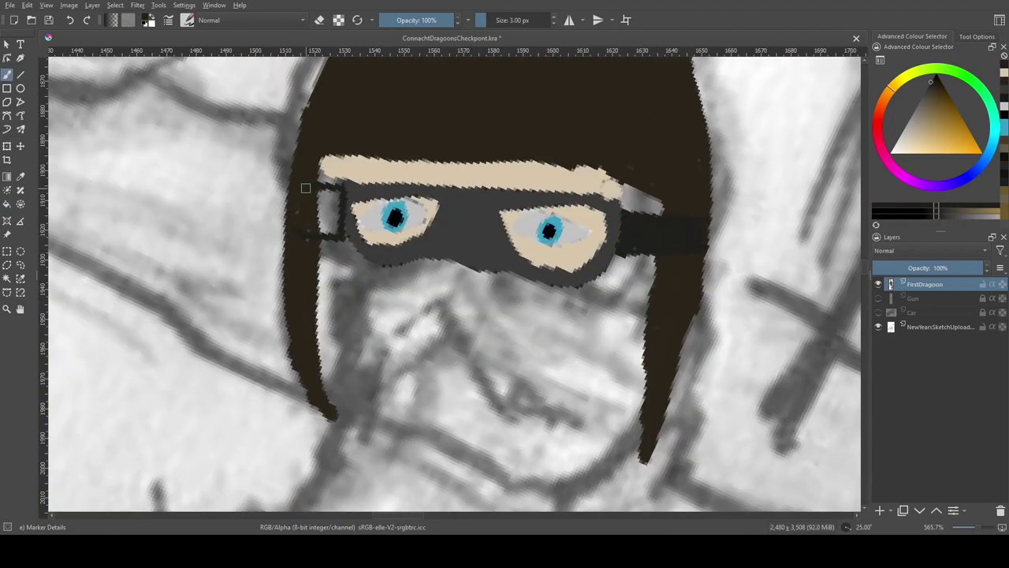
pyautogui.moveTo(312, 185); pyautogui.dragTo(313, 203)
pyautogui.keyDown('ctrl'); pyautogui.click(629, 197); pyautogui.keyUp('ctrl')
pyautogui.moveTo(661, 207)
pyautogui.mouseDown()
pyautogui.moveTo(624, 189)
pyautogui.moveTo(368, 156)
pyautogui.mouseUp()
pyautogui.keyDown('ctrl'); pyautogui.click(605, 174); pyautogui.keyUp('ctrl')
pyautogui.moveTo(623, 198); pyautogui.dragTo(643, 206)
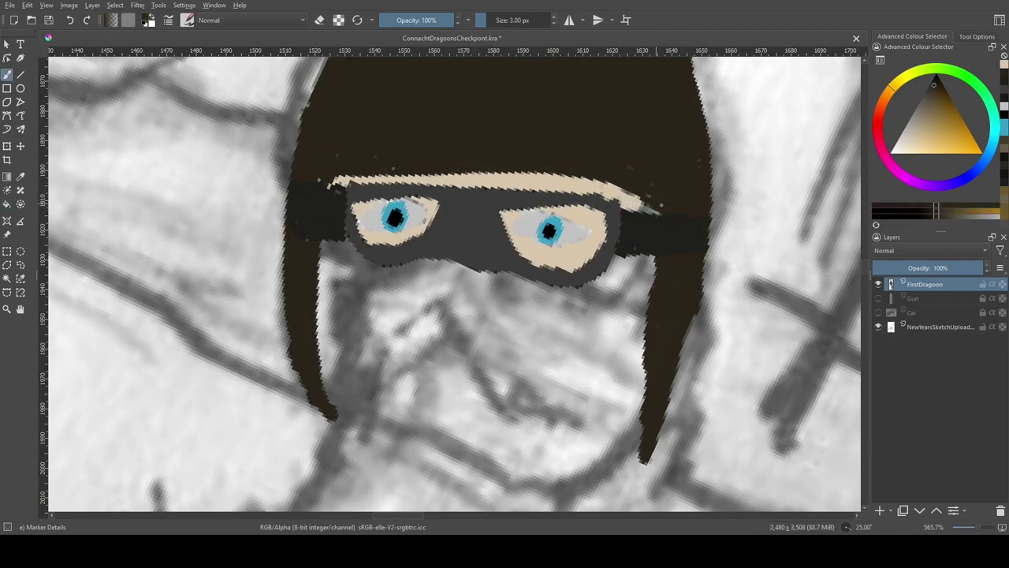
# Darken the mask's nose bridge and tint both eye openings light grey in Colour blending mode at about 54% opacity
pyautogui.keyDown('ctrl'); pyautogui.click(480, 234); pyautogui.keyUp('ctrl')
pyautogui.moveTo(435, 259)
pyautogui.mouseDown()
pyautogui.moveTo(494, 263)
pyautogui.moveTo(465, 262)
pyautogui.mouseUp()
pyautogui.click(907, 126)
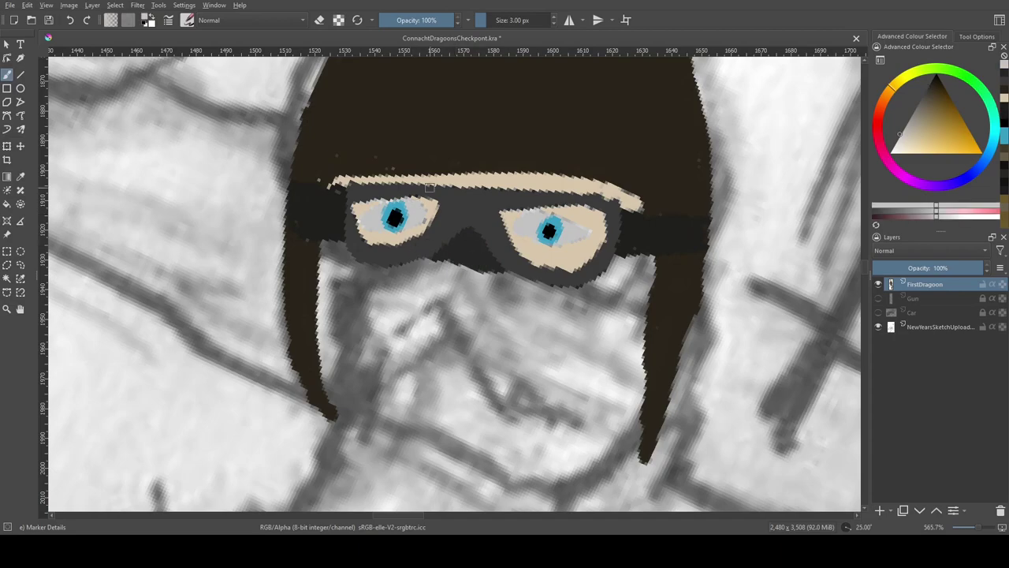
pyautogui.click(8, 266)
pyautogui.scroll(2, 241, 17)
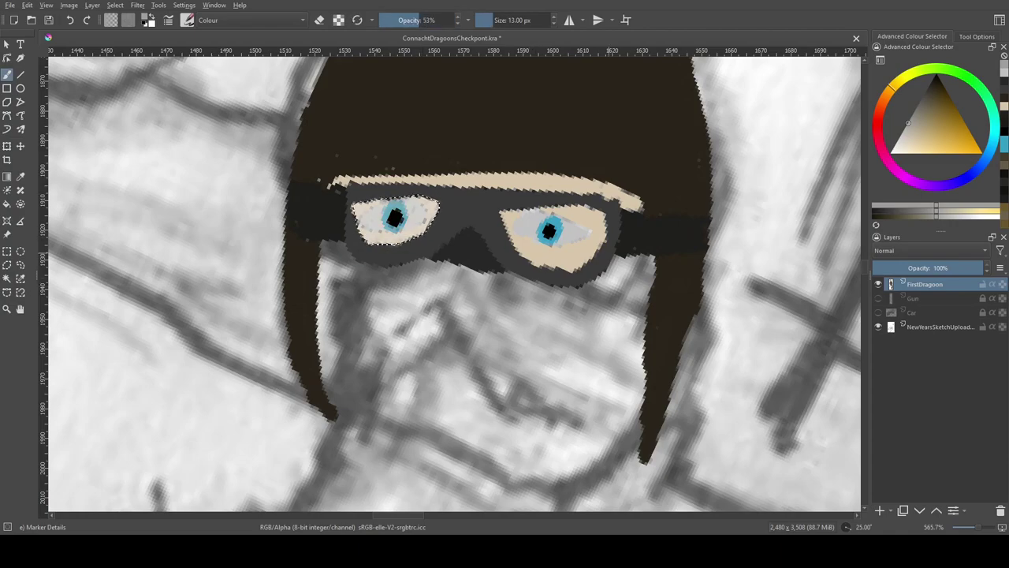
pyautogui.keyDown('ctrl'); pyautogui.click(536, 219); pyautogui.keyUp('ctrl')
pyautogui.press('/')
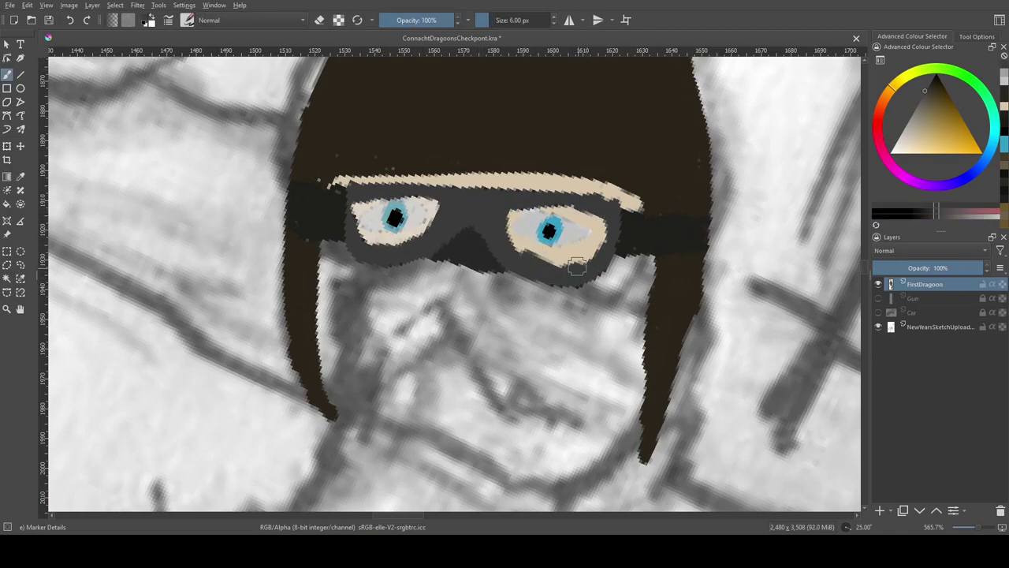
pyautogui.press('/')
pyautogui.keyDown('ctrl'); pyautogui.click(518, 225); pyautogui.keyUp('ctrl')
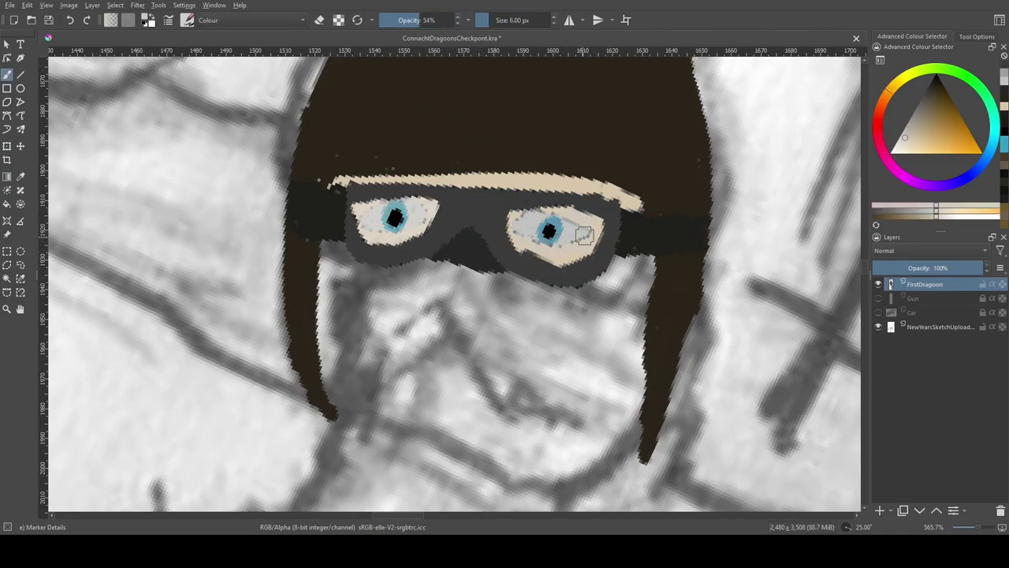
pyautogui.press('/')
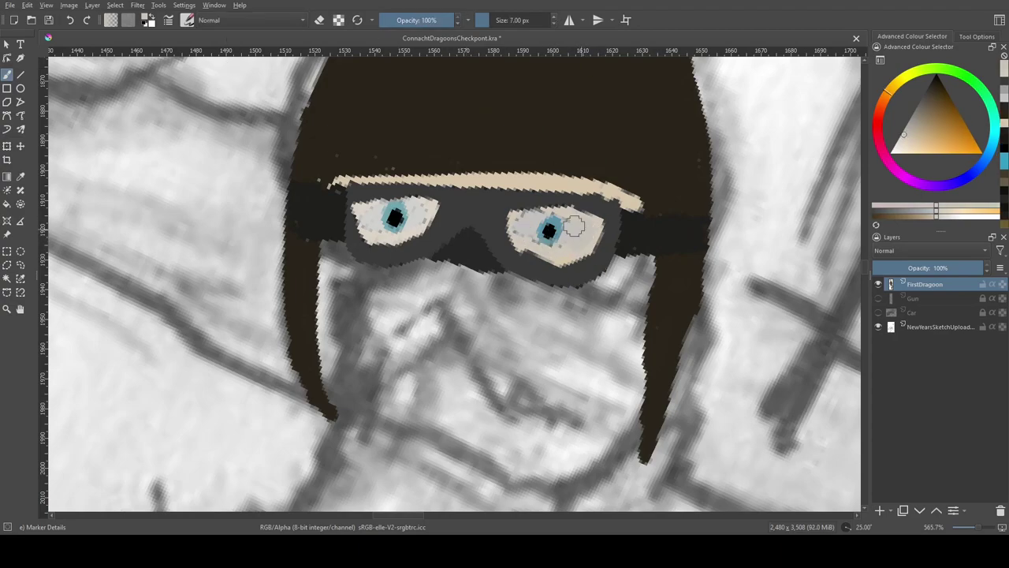
# Outline the dragoon's lower face and neck in light grey at 7 px and fill the area
pyautogui.scroll(-4, 580, 228)
pyautogui.scroll(2, 512, 237)
pyautogui.click(895, 142)
pyautogui.moveTo(441, 277); pyautogui.dragTo(414, 331)
pyautogui.hotkey('ctrl', 'z')
pyautogui.click(414, 331)
pyautogui.keyDown('shift'); pyautogui.click(489, 260); pyautogui.keyUp('shift')
pyautogui.press('f')
pyautogui.click(484, 261)
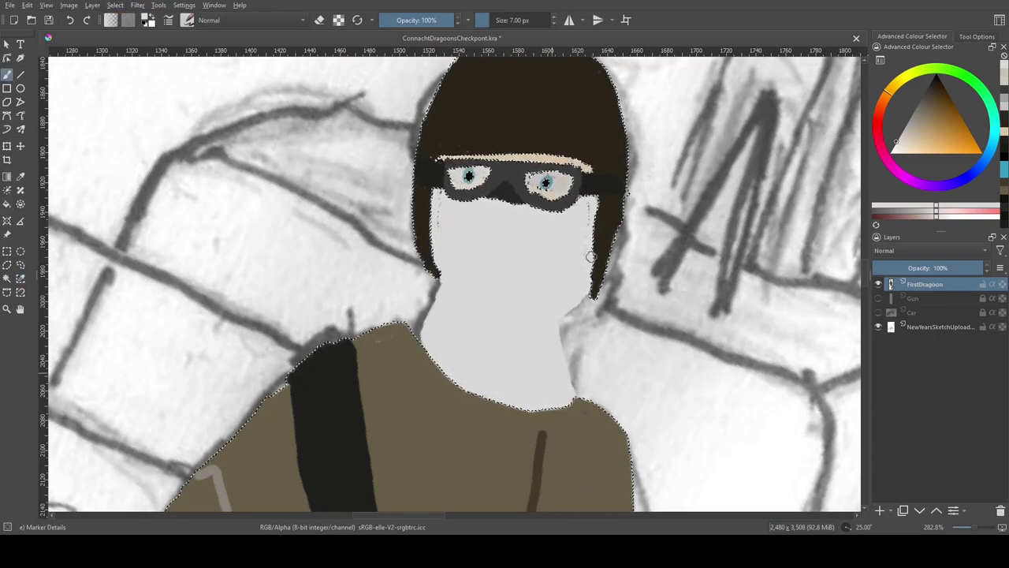
# Lower the FirstDragoon layer's opacity to 91% and select the light grey face and neck area
pyautogui.hotkey('ctrl', 'shift', 'a')
pyautogui.click(971, 268)
pyautogui.click(20, 277)
pyautogui.click(485, 272)
pyautogui.scroll(5, 485, 272)
pyautogui.scroll(-2, 851, 529)
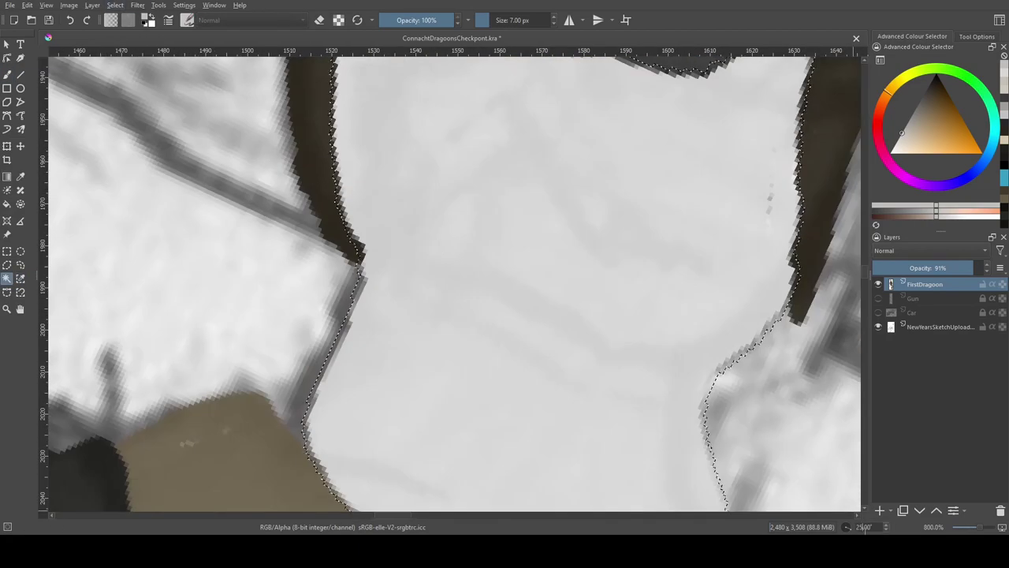
# Draw the jawline, neck edges and nose in darker grey at 5 px inside the light grey area
pyautogui.press('b')
pyautogui.moveTo(370, 302)
pyautogui.mouseDown()
pyautogui.moveTo(709, 304)
pyautogui.moveTo(383, 331)
pyautogui.moveTo(370, 347)
pyautogui.mouseUp()
pyautogui.moveTo(574, 293)
pyautogui.mouseDown()
pyautogui.moveTo(574, 367)
pyautogui.moveTo(561, 412)
pyautogui.mouseUp()
pyautogui.press('[')
pyautogui.press('[')
pyautogui.moveTo(435, 167); pyautogui.dragTo(408, 286)
pyautogui.moveTo(539, 167); pyautogui.dragTo(572, 281)
pyautogui.moveTo(410, 288)
pyautogui.mouseDown()
pyautogui.moveTo(507, 299)
pyautogui.moveTo(572, 280)
pyautogui.mouseUp()
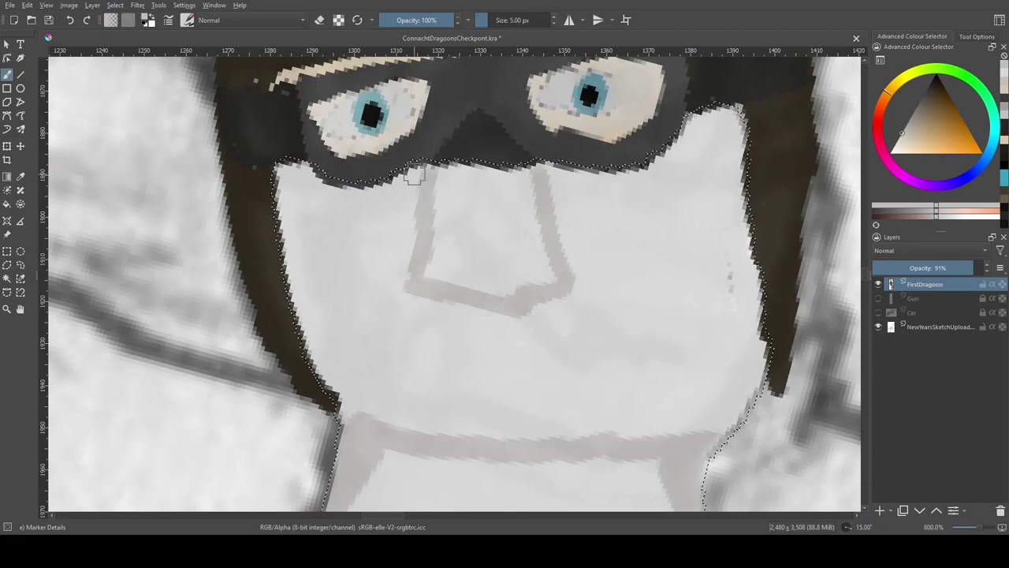
# Paint both cheeks below the eye mask in pale beige and clear the selection
pyautogui.scroll(1, 339, 207)
pyautogui.moveTo(289, 216); pyautogui.dragTo(315, 272)
pyautogui.moveTo(730, 158)
pyautogui.mouseDown()
pyautogui.moveTo(762, 239)
pyautogui.moveTo(750, 305)
pyautogui.mouseUp()
pyautogui.moveTo(303, 276)
pyautogui.mouseDown()
pyautogui.moveTo(338, 232)
pyautogui.moveTo(402, 206)
pyautogui.mouseUp()
pyautogui.moveTo(562, 189); pyautogui.dragTo(694, 217)
pyautogui.scroll(1, 781, 379)
pyautogui.hotkey('ctrl', 'shift', 'a')
# Lighten the mask's nose bridge and refine the light grey area's edges along both cheeks at 2 px
pyautogui.keyDown('ctrl'); pyautogui.click(473, 201); pyautogui.keyUp('ctrl')
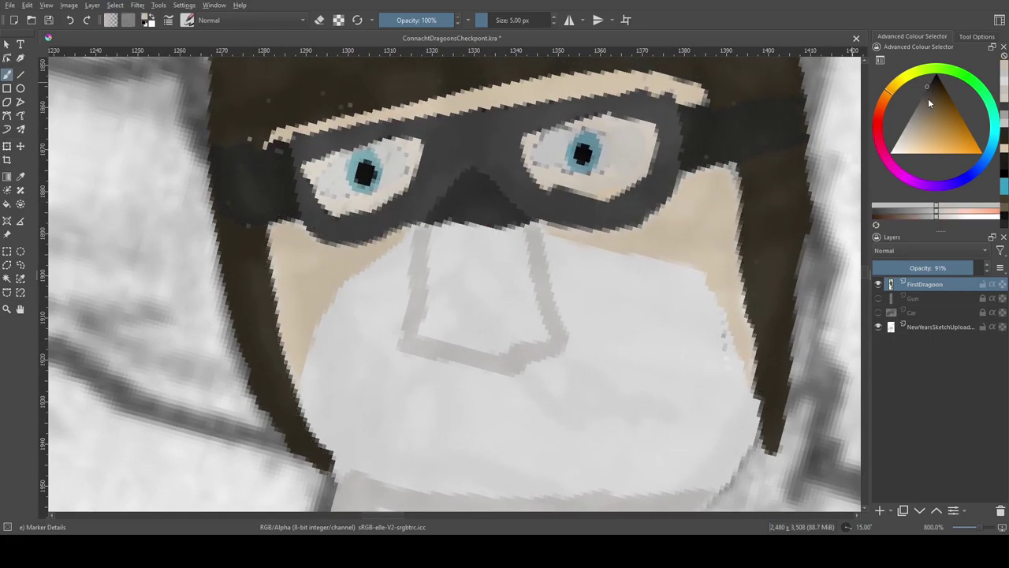
pyautogui.moveTo(477, 193); pyautogui.dragTo(434, 210)
pyautogui.press('[')
pyautogui.scroll(-1, 441, 237)
pyautogui.keyDown('ctrl'); pyautogui.click(359, 259); pyautogui.keyUp('ctrl')
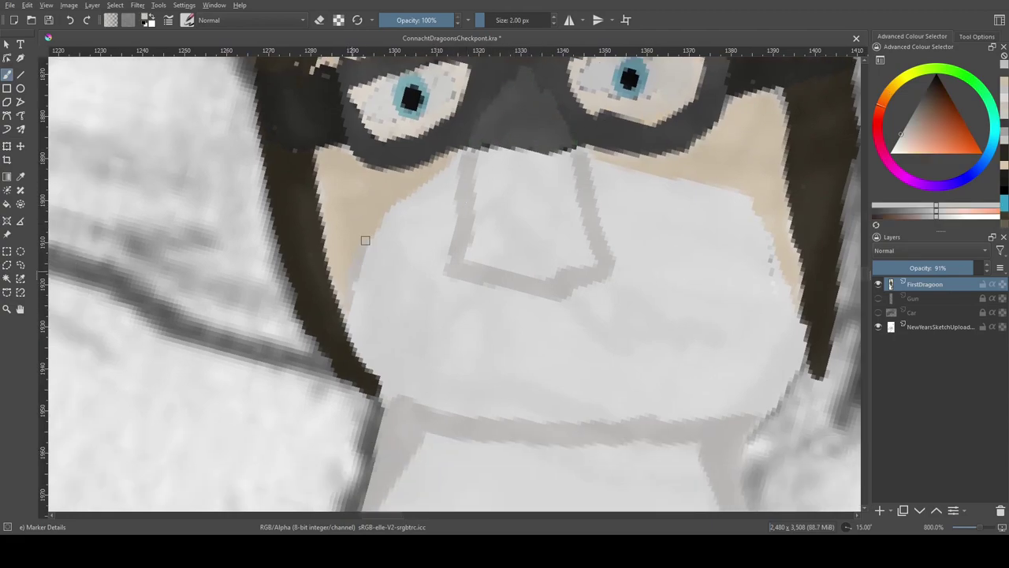
pyautogui.moveTo(711, 195); pyautogui.dragTo(780, 282)
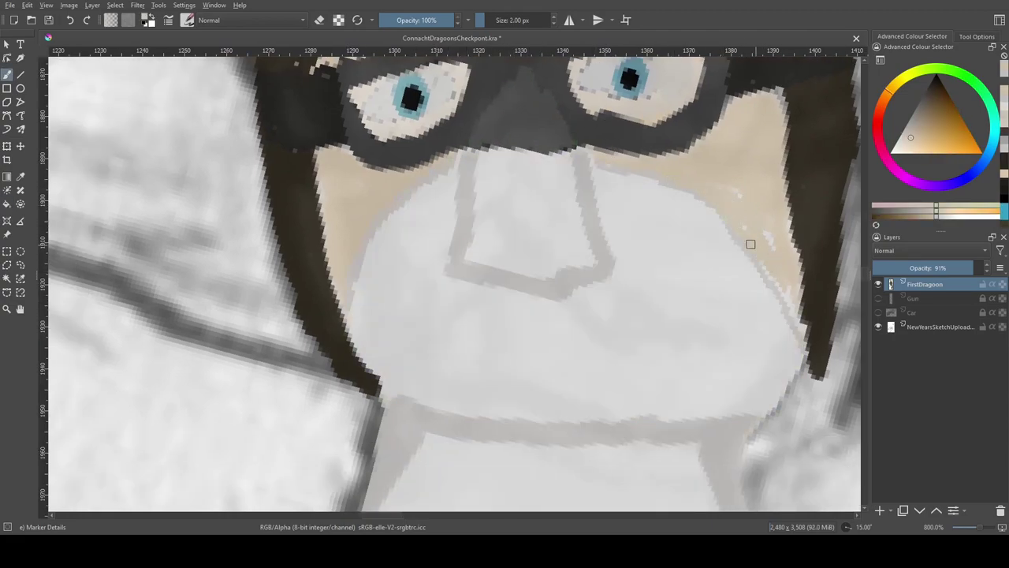
pyautogui.moveTo(509, 280); pyautogui.dragTo(575, 275)
# Show the Car and Gun layers and add a layer named SecondDragoon directly beneath Car
pyautogui.press('-')
pyautogui.press('-')
pyautogui.press('-')
pyautogui.press('-')
pyautogui.press('-')
pyautogui.press('-')
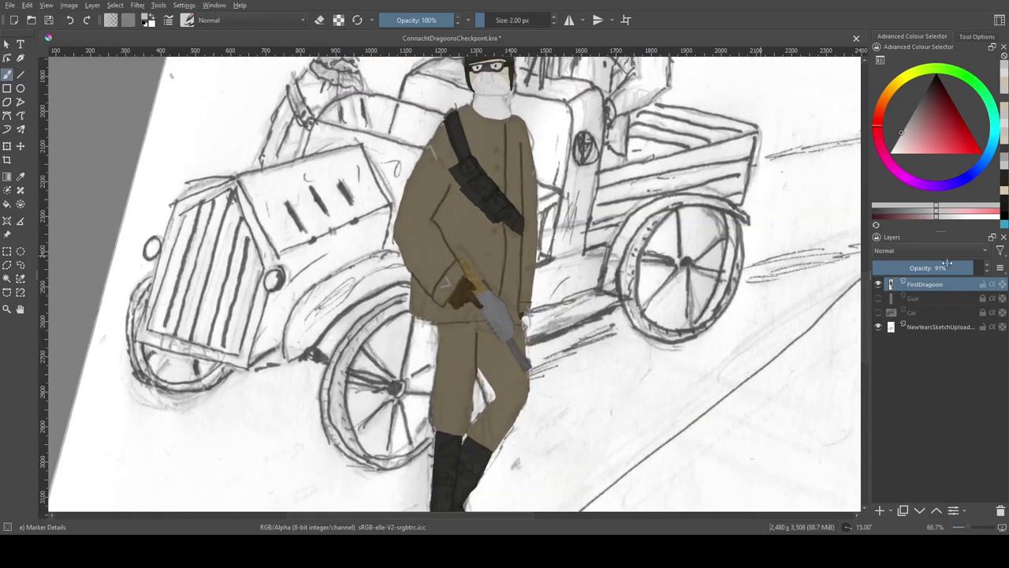
pyautogui.click(878, 312)
pyautogui.keyDown('ctrl'); pyautogui.scroll(3, 335, 418); pyautogui.keyUp('ctrl')
pyautogui.click(982, 316)
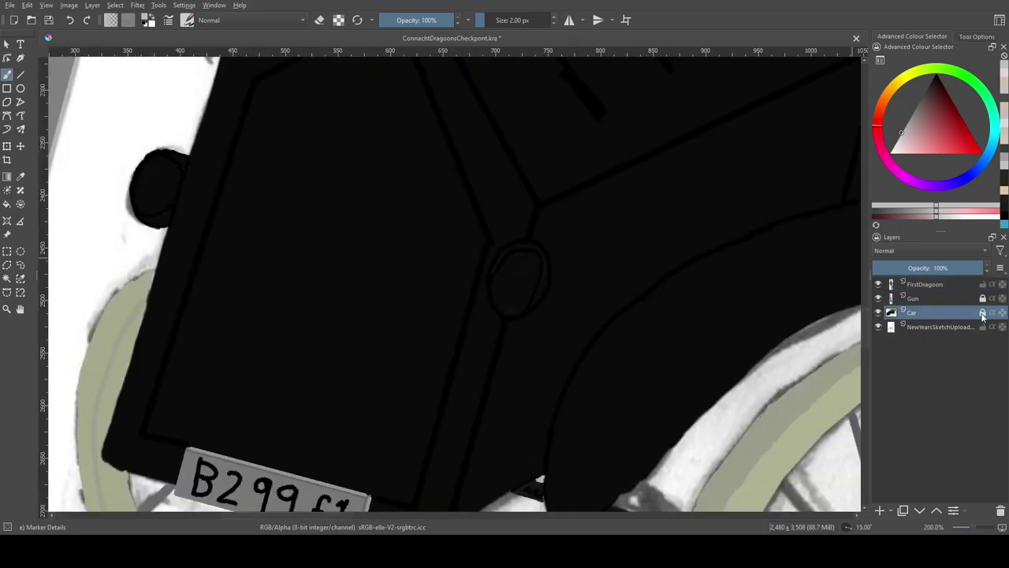
pyautogui.keyDown('ctrl'); pyautogui.scroll(-2, 277, 258); pyautogui.keyUp('ctrl')
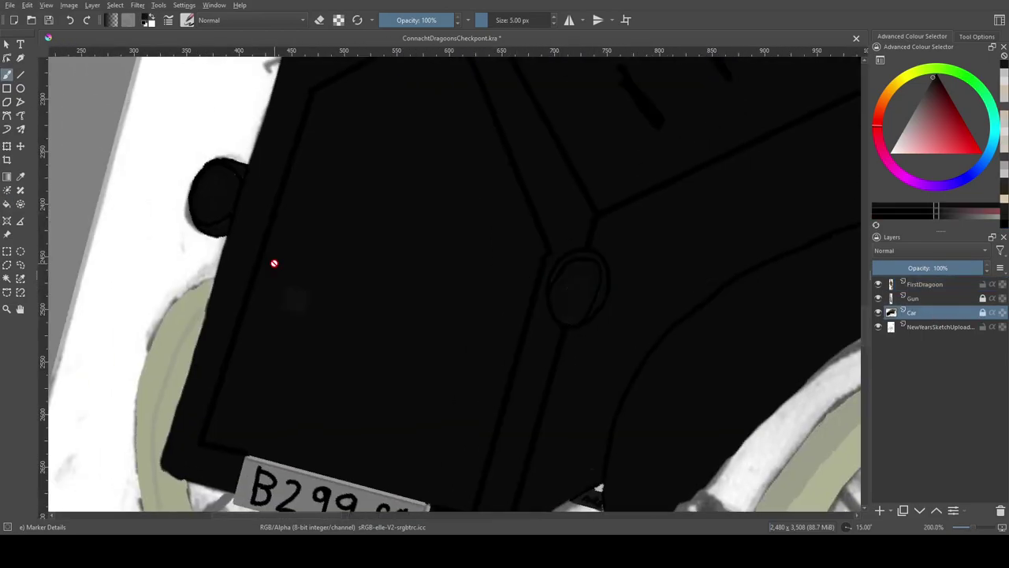
pyautogui.click(938, 313)
pyautogui.write('SecondDragoon')
pyautogui.press('Return')
# Fill the second dragoon's jacket in olive brown behind the car and set the layer's opacity to 91%
pyautogui.scroll(3, 353, 304)
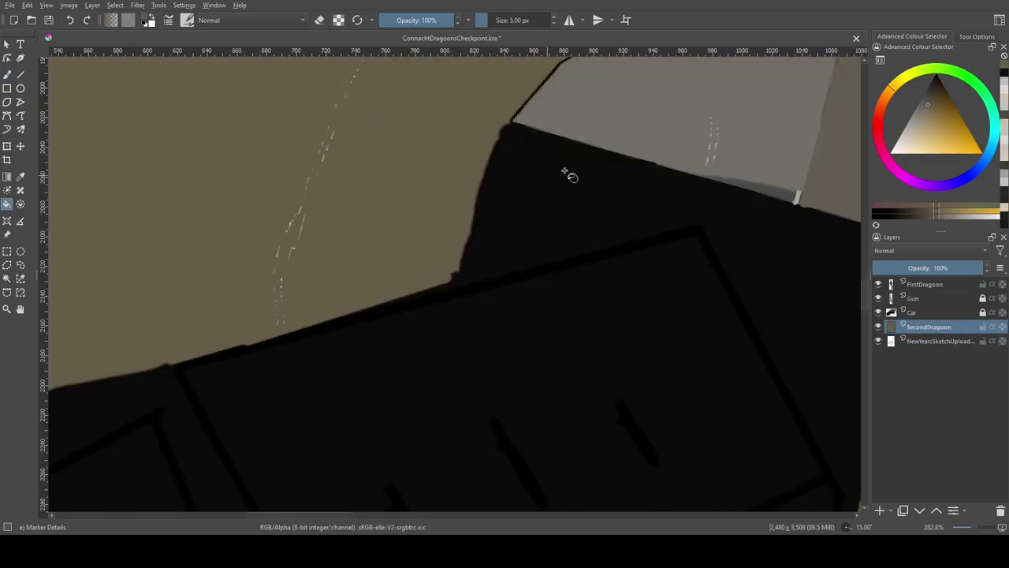
pyautogui.click(878, 312)
pyautogui.click(879, 312)
pyautogui.scroll(3, 455, 276)
pyautogui.press('b')
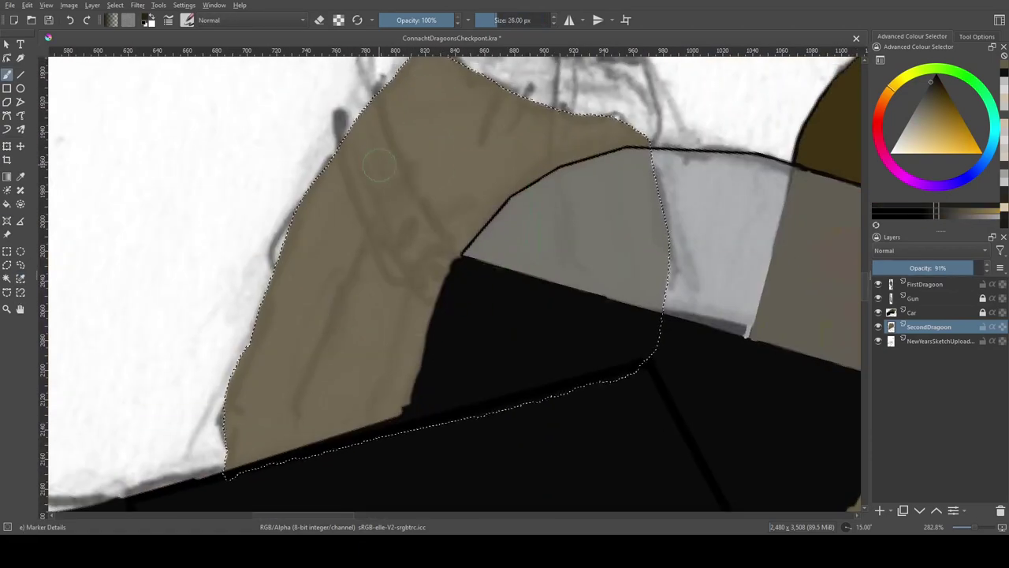
# Outline the second dragoon's bandolier strap in near-black across the jacket and fill it
pyautogui.moveTo(358, 117); pyautogui.dragTo(434, 300)
pyautogui.press('f')
pyautogui.moveTo(384, 163); pyautogui.dragTo(438, 269)
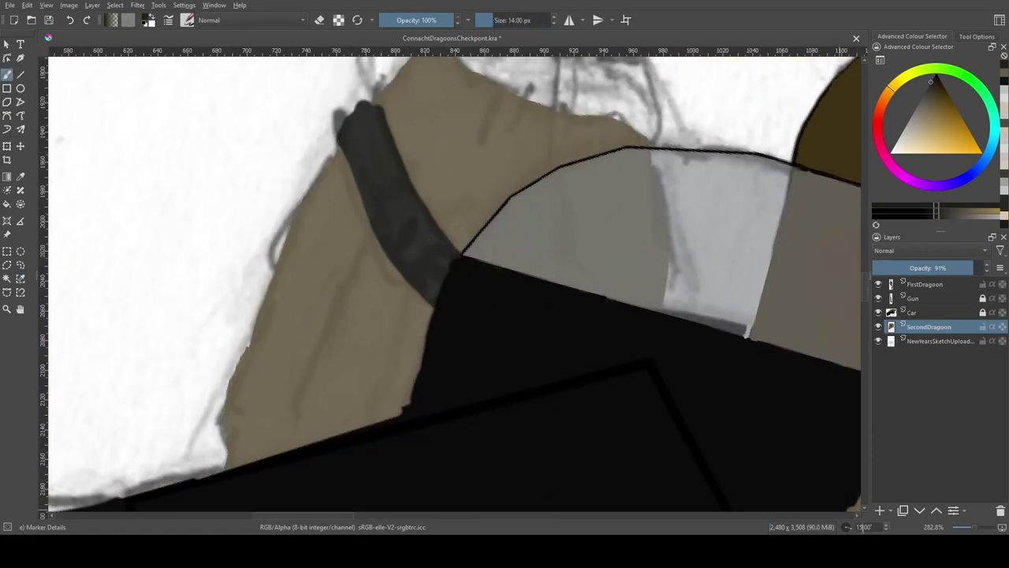
# Outline a pouch on the second dragoon's bandolier at 3 px and fill its overhanging edge in dark grey
pyautogui.press('5')
pyautogui.press('[')
pyautogui.moveTo(405, 218)
pyautogui.mouseDown()
pyautogui.moveTo(396, 253)
pyautogui.moveTo(419, 239)
pyautogui.mouseUp()
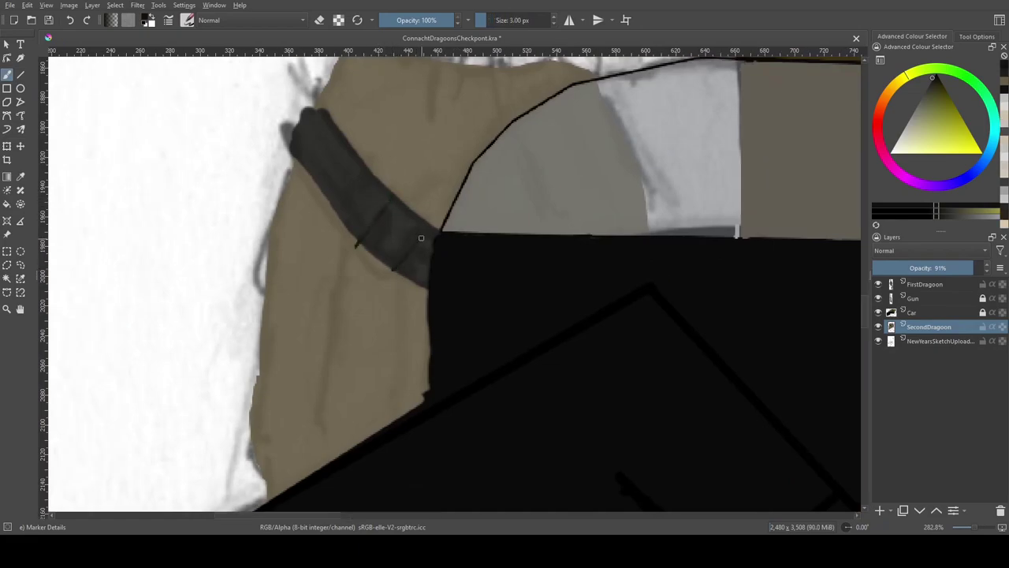
pyautogui.scroll(2, 431, 180)
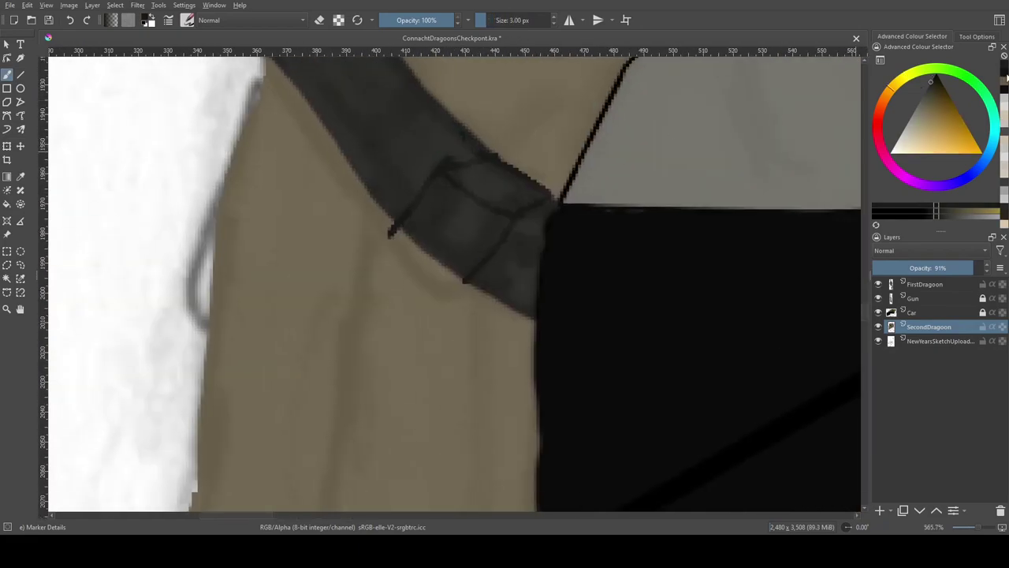
pyautogui.click(1005, 69)
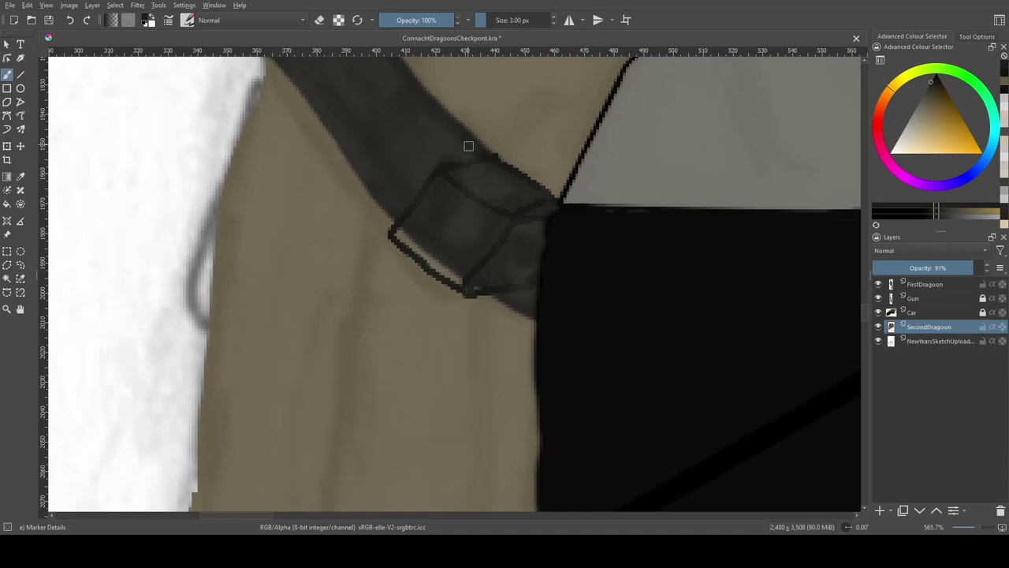
pyautogui.moveTo(427, 257); pyautogui.dragTo(462, 280)
pyautogui.keyDown('ctrl'); pyautogui.click(462, 280); pyautogui.keyUp('ctrl')
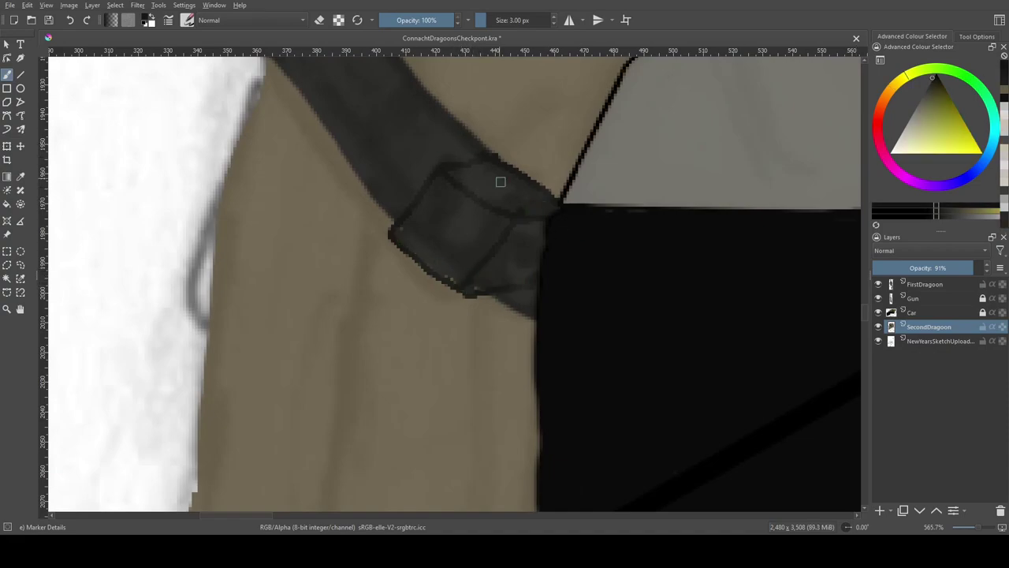
# Add the flap and the neighbouring pouch on the bandolier beside the car's edge in near-black and dark grey
pyautogui.moveTo(534, 213); pyautogui.dragTo(496, 202)
pyautogui.keyDown('ctrl'); pyautogui.click(461, 294); pyautogui.keyUp('ctrl')
pyautogui.moveTo(492, 312); pyautogui.dragTo(461, 294)
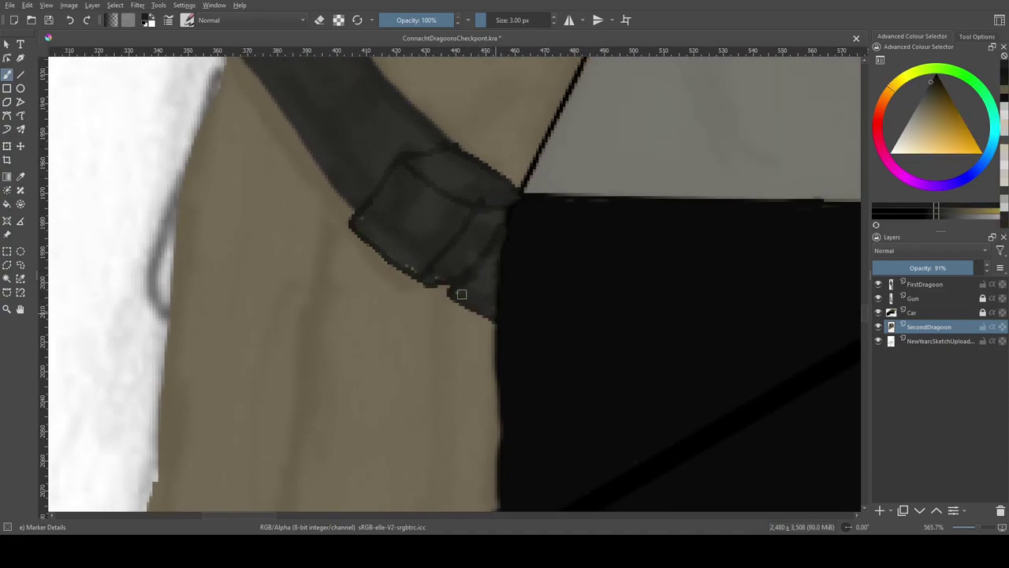
pyautogui.keyDown('ctrl'); pyautogui.click(506, 209); pyautogui.keyUp('ctrl')
pyautogui.moveTo(418, 193); pyautogui.dragTo(473, 170)
# Draw brown seam and fold lines down the second dragoon's jacket at 7 px, hiding the Car layer while painting
pyautogui.scroll(-2, 608, 210)
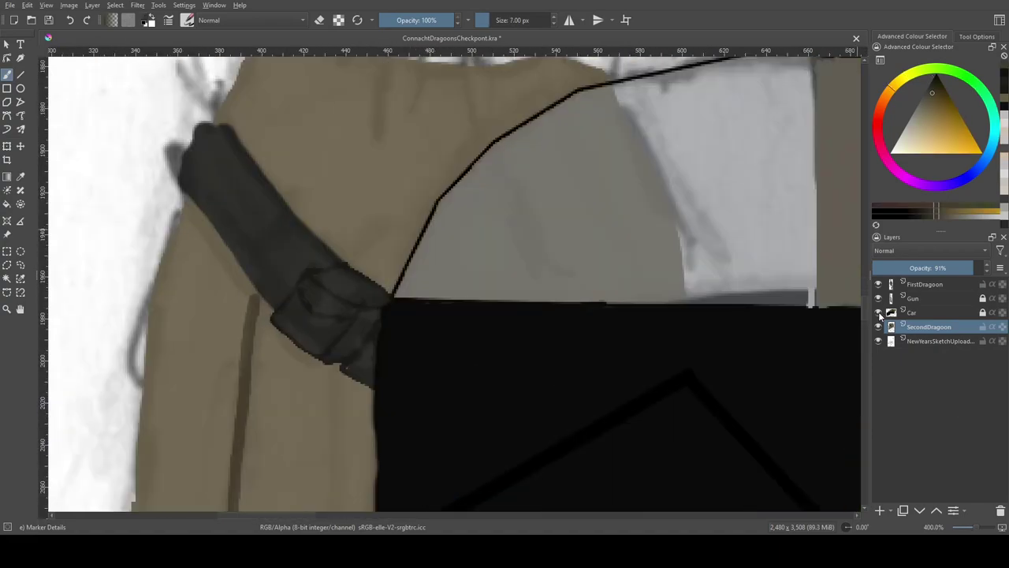
pyautogui.click(878, 312)
pyautogui.moveTo(493, 158); pyautogui.dragTo(478, 406)
pyautogui.moveTo(556, 236); pyautogui.dragTo(599, 485)
pyautogui.click(878, 312)
pyautogui.scroll(-5, 523, 143)
pyautogui.scroll(2, 522, 143)
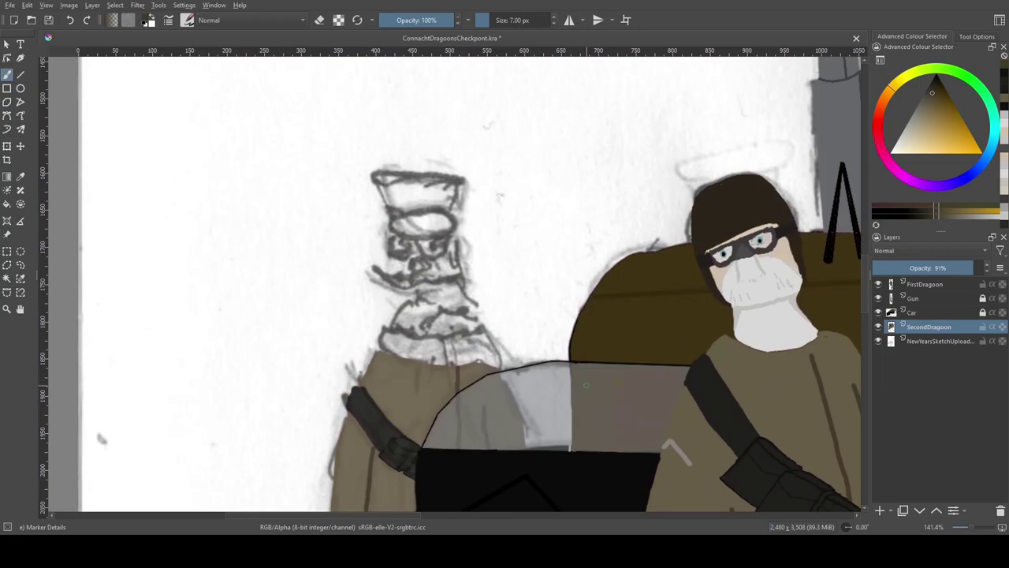
pyautogui.scroll(3, 406, 275)
pyautogui.moveTo(339, 322)
pyautogui.mouseDown()
pyautogui.moveTo(522, 257)
pyautogui.moveTo(502, 308)
pyautogui.mouseUp()
pyautogui.moveTo(339, 324)
pyautogui.mouseDown()
pyautogui.moveTo(497, 318)
pyautogui.moveTo(557, 256)
pyautogui.mouseUp()
pyautogui.press('f')
pyautogui.click(465, 286)
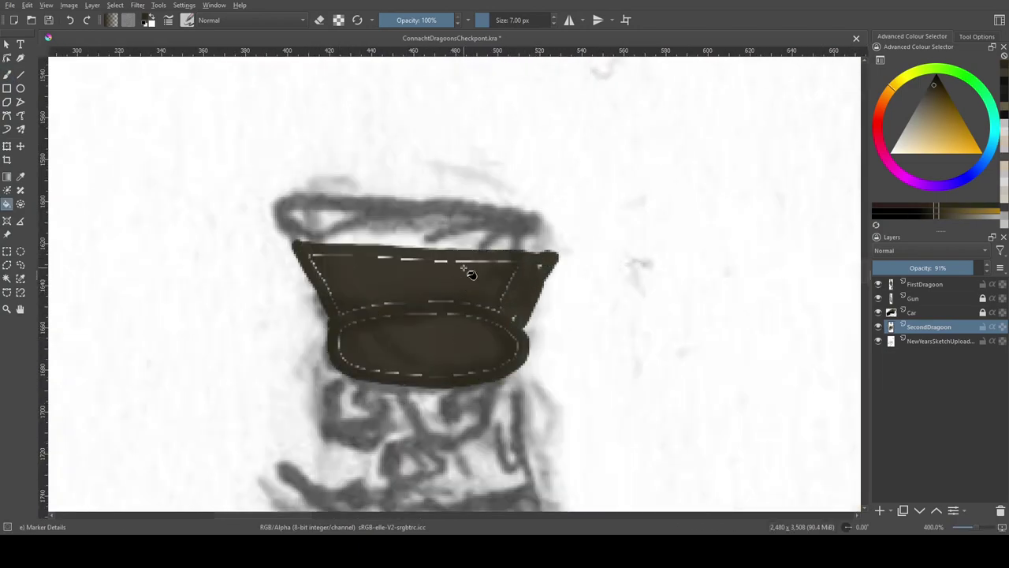
pyautogui.hotkey('ctrl', 'z')
pyautogui.hotkey('ctrl', 'z')
pyautogui.hotkey('ctrl', 'z')
pyautogui.hotkey('ctrl', 'z')
pyautogui.hotkey('ctrl', 'z')
# Outline the second dragoon's cap and its rounded front band in dark brown at 7 px and fill them
pyautogui.moveTo(335, 319)
pyautogui.mouseDown()
pyautogui.moveTo(290, 234)
pyautogui.moveTo(518, 245)
pyautogui.mouseUp()
pyautogui.moveTo(394, 361)
pyautogui.mouseDown()
pyautogui.moveTo(327, 353)
pyautogui.moveTo(331, 326)
pyautogui.mouseUp()
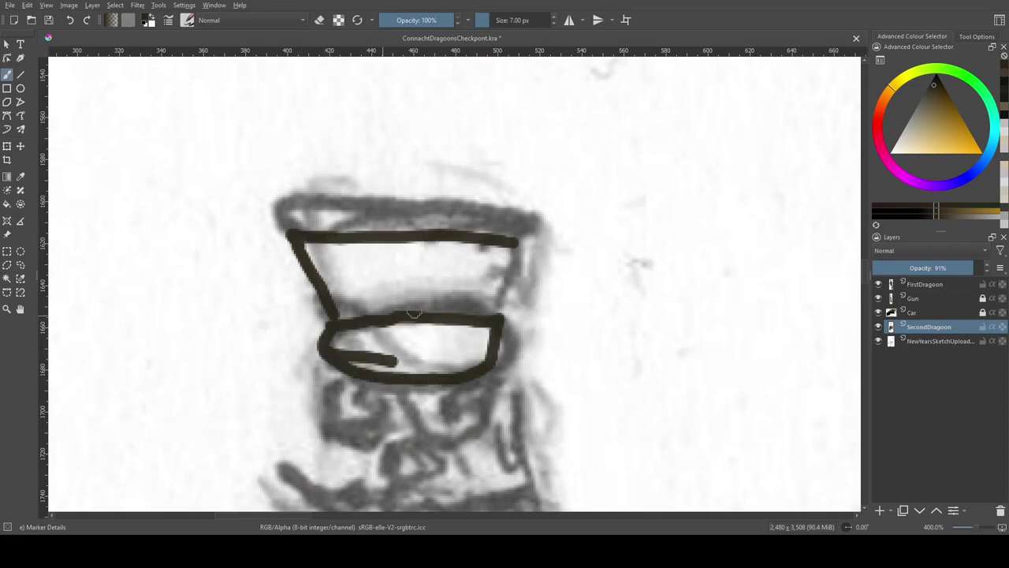
pyautogui.moveTo(522, 310); pyautogui.dragTo(544, 238)
pyautogui.press('f')
pyautogui.click(426, 284)
pyautogui.press('b')
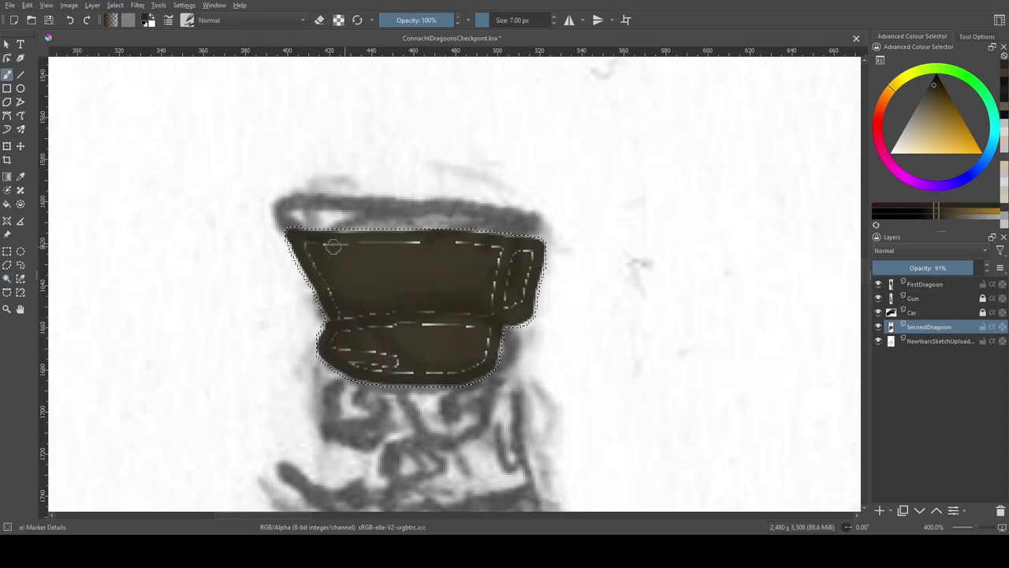
pyautogui.hotkey('ctrl', 'shift', 'a')
# Outline and fill the two rolls of the second dragoon's scarf in light grey and separate them with a darker 3 px line
pyautogui.scroll(-5, 449, 309)
pyautogui.scroll(4, 221, 225)
pyautogui.moveTo(367, 272)
pyautogui.mouseDown()
pyautogui.moveTo(455, 259)
pyautogui.moveTo(505, 332)
pyautogui.mouseUp()
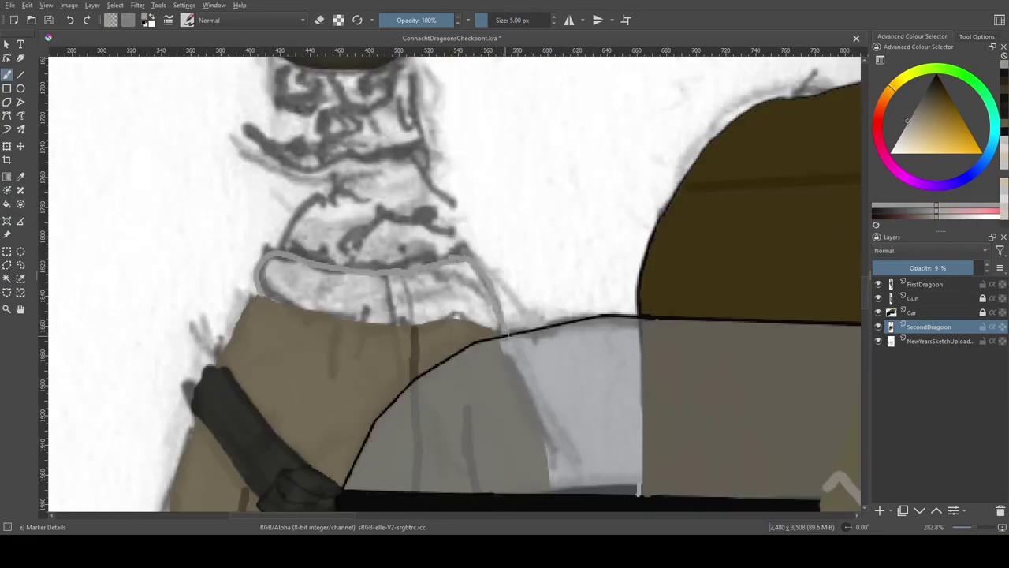
pyautogui.moveTo(336, 284); pyautogui.dragTo(335, 283)
pyautogui.hotkey('shift', 'BackSpace')
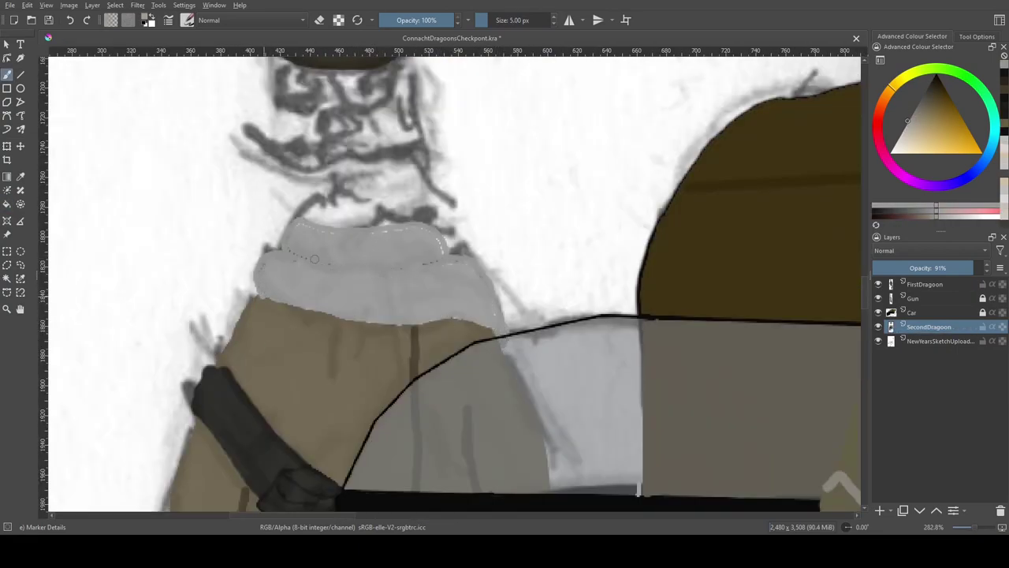
pyautogui.click(913, 110)
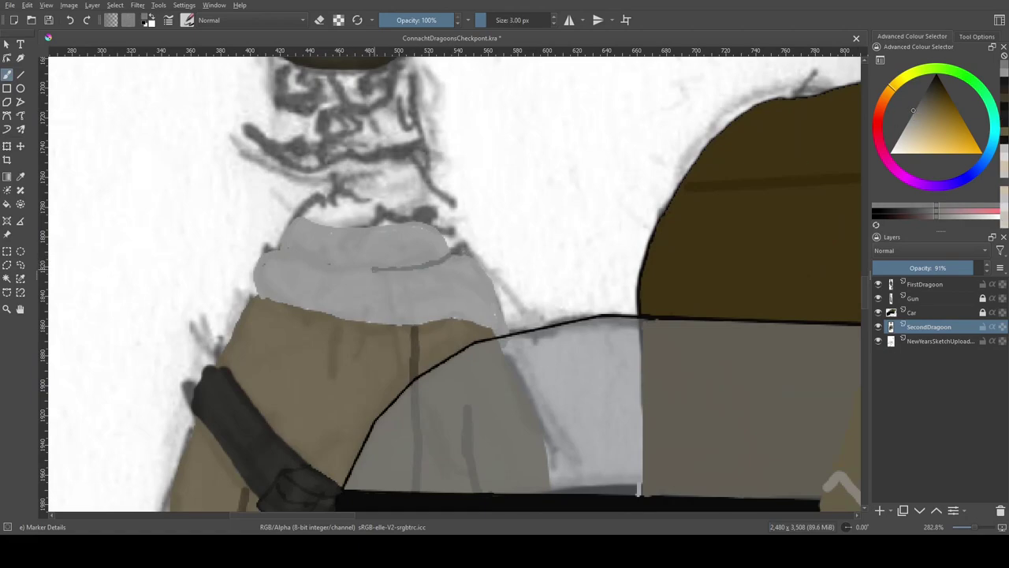
pyautogui.click(910, 118)
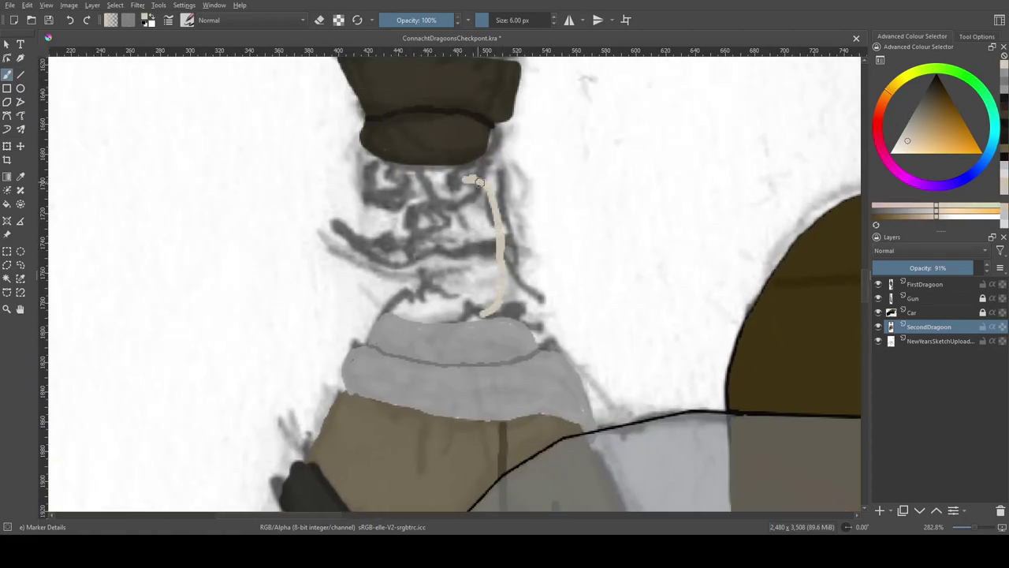
# Outline the sides of the second dragoon's face and neck at 6 px in pale skin tone and fill them
pyautogui.moveTo(465, 129); pyautogui.dragTo(462, 265)
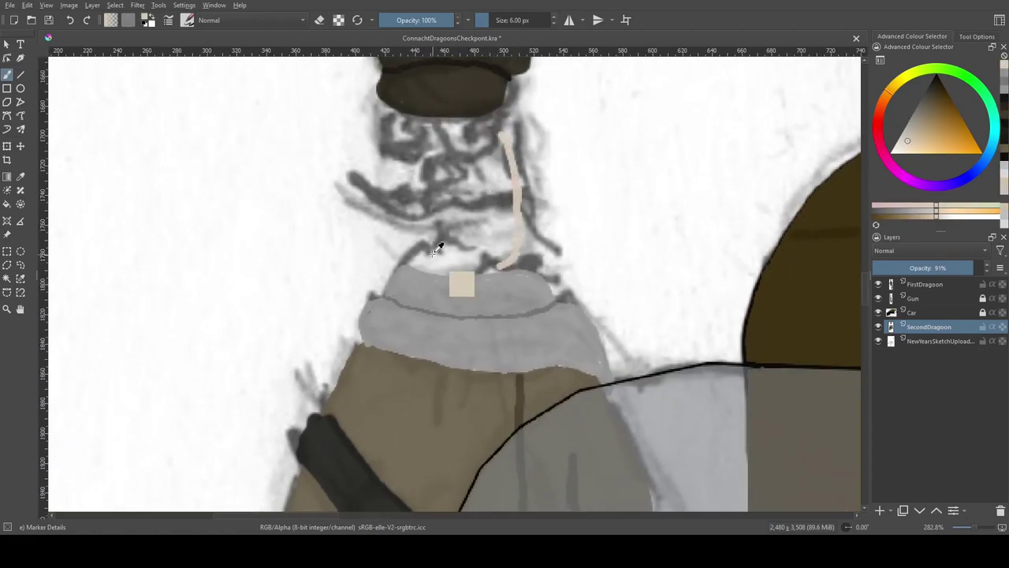
pyautogui.moveTo(507, 239); pyautogui.dragTo(503, 114)
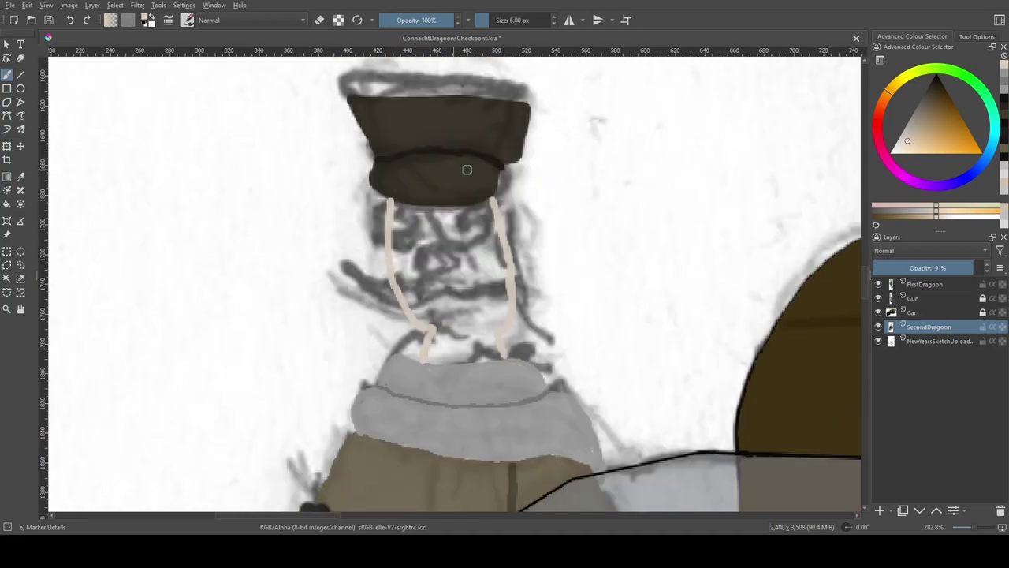
pyautogui.click(443, 261)
pyautogui.keyDown('ctrl'); pyautogui.click(410, 297); pyautogui.keyUp('ctrl')
# Draw the second dragoon's chin line and nostrils in darker beige at 3 px and highlight the nose in a lighter skin tone
pyautogui.press('[')
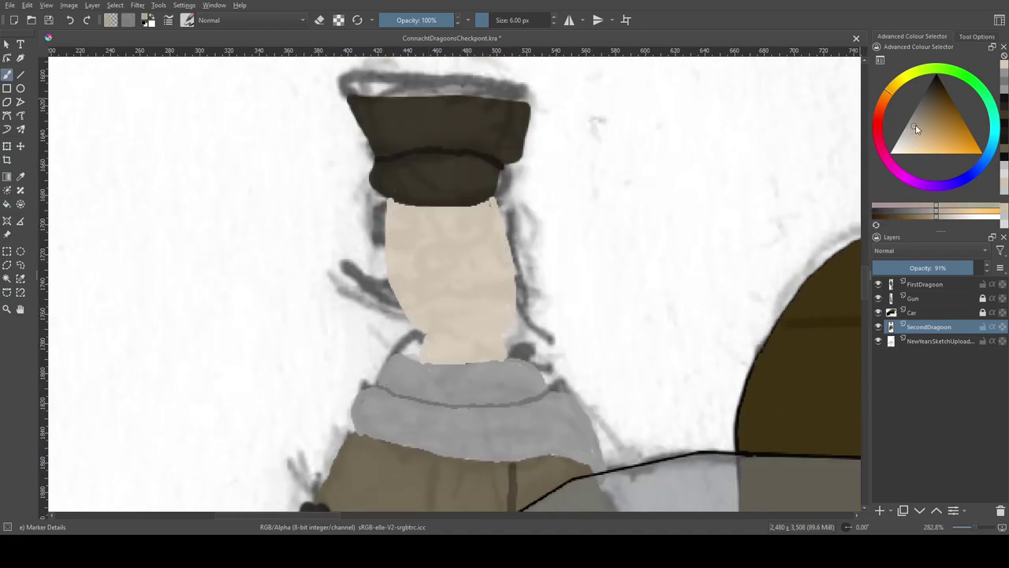
pyautogui.moveTo(426, 335); pyautogui.dragTo(519, 334)
pyautogui.click(427, 277)
pyautogui.click(441, 275)
pyautogui.moveTo(439, 242); pyautogui.dragTo(435, 253)
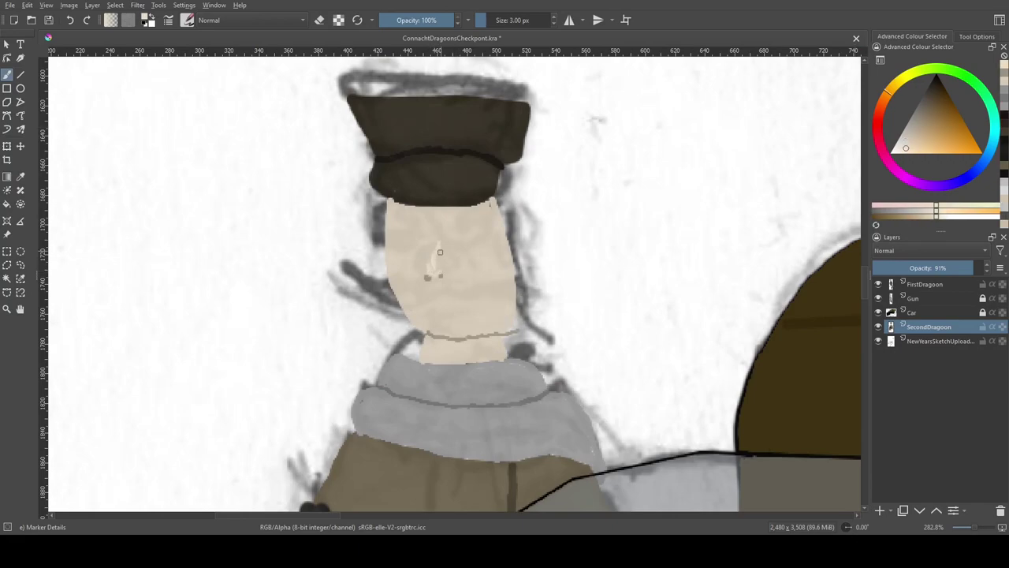
# Paint two muted green eyes on the second dragoon's face at 3 px and add black pupils
pyautogui.click(982, 88)
pyautogui.click(922, 112)
pyautogui.click(464, 224)
pyautogui.click(407, 225)
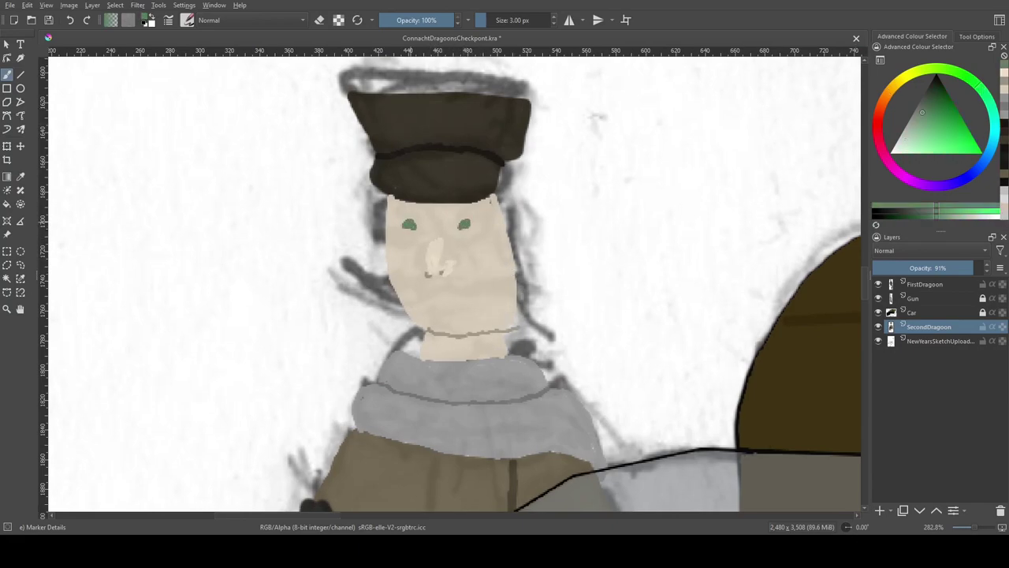
pyautogui.press('d')
pyautogui.click(466, 226)
pyautogui.click(409, 225)
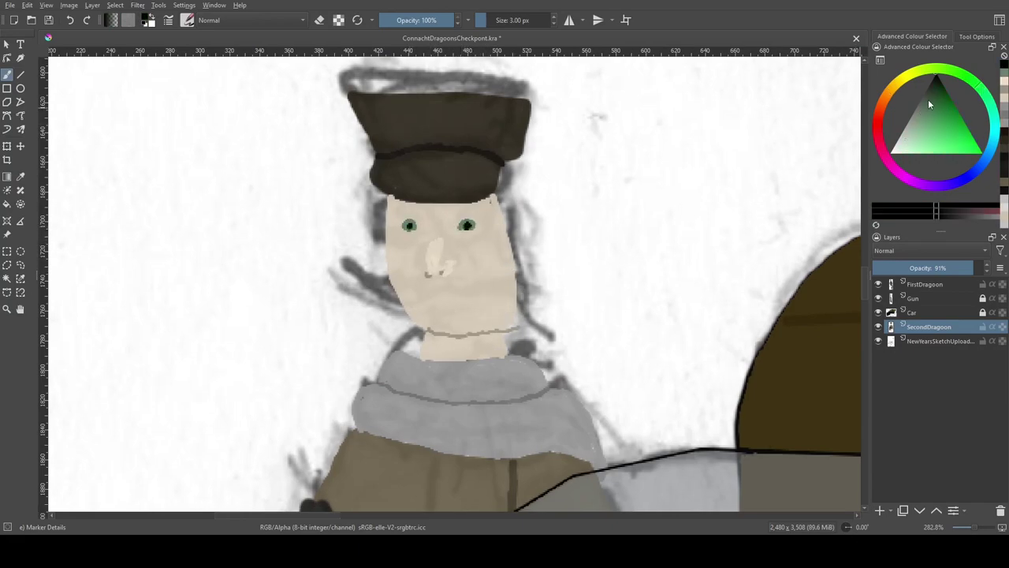
# Surround the second dragoon's irises with light grey at 2 px and shape the ear in skin tone
pyautogui.click(905, 126)
pyautogui.press('[')
pyautogui.scroll(5, 452, 223)
pyautogui.moveTo(473, 209)
pyautogui.mouseDown()
pyautogui.moveTo(472, 255)
pyautogui.moveTo(302, 234)
pyautogui.mouseUp()
pyautogui.keyDown('ctrl'); pyautogui.click(450, 281); pyautogui.keyUp('ctrl')
pyautogui.moveTo(536, 236)
pyautogui.mouseDown()
pyautogui.moveTo(537, 331)
pyautogui.moveTo(532, 190)
pyautogui.moveTo(559, 254)
pyautogui.moveTo(514, 311)
pyautogui.moveTo(541, 326)
pyautogui.mouseUp()
pyautogui.scroll(-2, 496, 251)
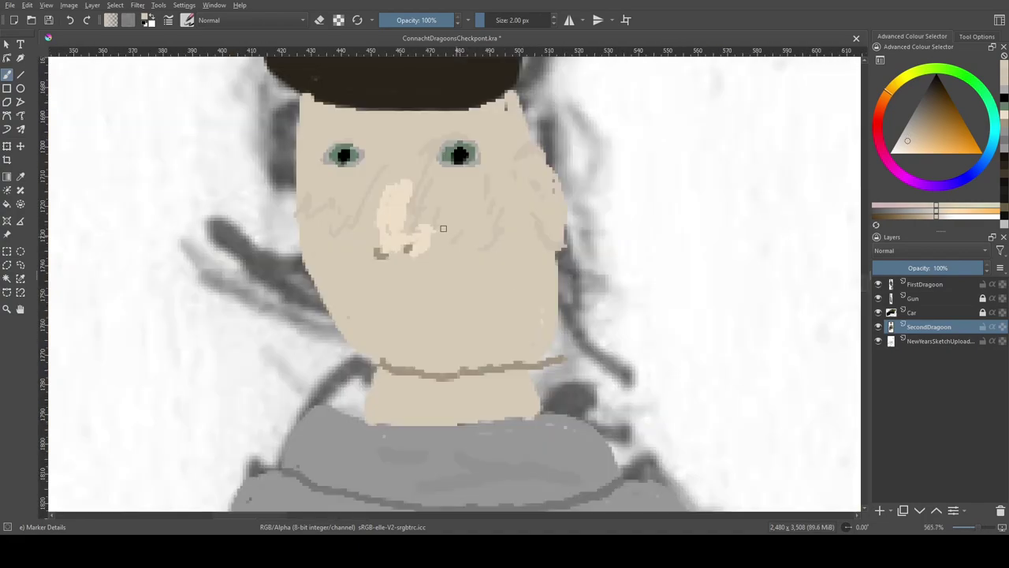
# Paint the bridge of the second dragoon's glasses and the frame around the eye nearest the ear in dark grey at 2 px
pyautogui.scroll(2, 715, 142)
pyautogui.keyDown('ctrl'); pyautogui.click(473, 102); pyautogui.keyUp('ctrl')
pyautogui.scroll(2, 418, 232)
pyautogui.moveTo(418, 285); pyautogui.dragTo(465, 276)
pyautogui.moveTo(586, 269)
pyautogui.mouseDown()
pyautogui.moveTo(707, 254)
pyautogui.moveTo(588, 276)
pyautogui.moveTo(335, 278)
pyautogui.mouseUp()
pyautogui.moveTo(469, 198)
pyautogui.mouseDown()
pyautogui.moveTo(344, 220)
pyautogui.moveTo(586, 206)
pyautogui.moveTo(518, 226)
pyautogui.mouseUp()
pyautogui.scroll(-3, 95, 418)
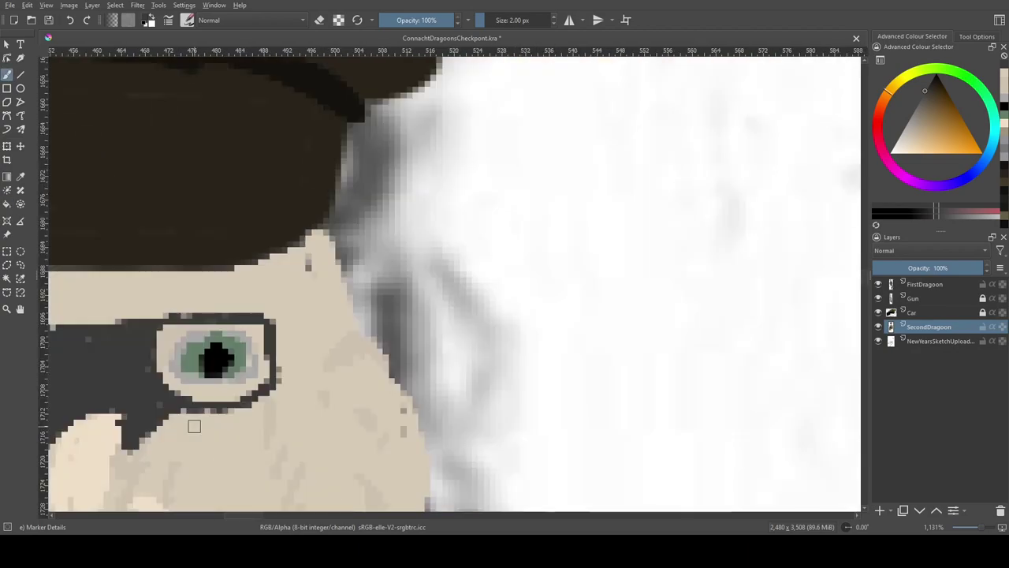
# Complete the second dragoon's glasses frame around the other eye and add near-black side arms at 2 px
pyautogui.moveTo(89, 441); pyautogui.dragTo(688, 346)
pyautogui.scroll(3, 689, 346)
pyautogui.moveTo(710, 197); pyautogui.dragTo(126, 410)
pyautogui.moveTo(315, 229)
pyautogui.mouseDown()
pyautogui.moveTo(394, 276)
pyautogui.moveTo(331, 316)
pyautogui.moveTo(605, 216)
pyautogui.mouseUp()
pyautogui.moveTo(223, 193); pyautogui.dragTo(223, 264)
pyautogui.moveTo(643, 257); pyautogui.dragTo(614, 217)
# Tint both lenses of the second dragoon's glasses with translucent grey at 52% brush opacity
pyautogui.keyDown('ctrl'); pyautogui.click(614, 217); pyautogui.keyUp('ctrl')
pyautogui.scroll(-3, 615, 217)
pyautogui.scroll(3, 512, 293)
pyautogui.press('o')
pyautogui.moveTo(473, 304)
pyautogui.mouseDown()
pyautogui.moveTo(513, 294)
pyautogui.moveTo(439, 328)
pyautogui.mouseUp()
pyautogui.moveTo(183, 283)
pyautogui.mouseDown()
pyautogui.moveTo(206, 339)
pyautogui.moveTo(277, 315)
pyautogui.mouseUp()
pyautogui.moveTo(199, 323); pyautogui.dragTo(183, 306)
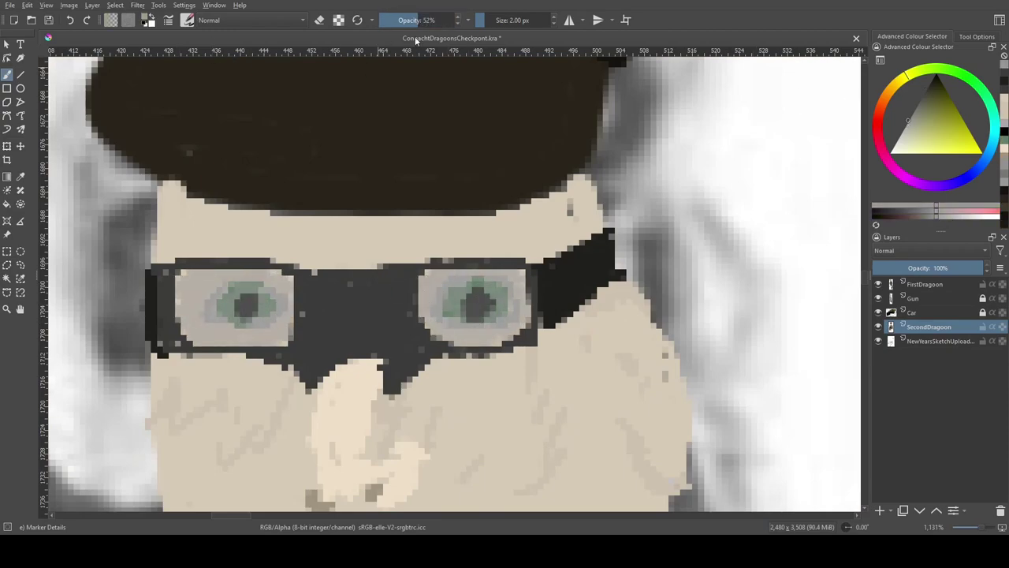
# Trim the second dragoon's jaw with the eraser, touch up the jawline with sampled face colours, and save the drawing
pyautogui.press('e')
pyautogui.scroll(-5, 552, 316)
pyautogui.keyDown('ctrl'); pyautogui.click(694, 361); pyautogui.keyUp('ctrl')
pyautogui.press('e')
pyautogui.keyDown('ctrl'); pyautogui.click(718, 352); pyautogui.keyUp('ctrl')
pyautogui.hotkey('ctrl', 's')
# Paint the second dragoon's lips in muted red at 2 px below the nose
pyautogui.click(877, 124)
pyautogui.click(913, 128)
pyautogui.moveTo(564, 284)
pyautogui.mouseDown()
pyautogui.moveTo(384, 281)
pyautogui.moveTo(457, 297)
pyautogui.moveTo(426, 294)
pyautogui.mouseUp()
pyautogui.scroll(-4, 426, 294)
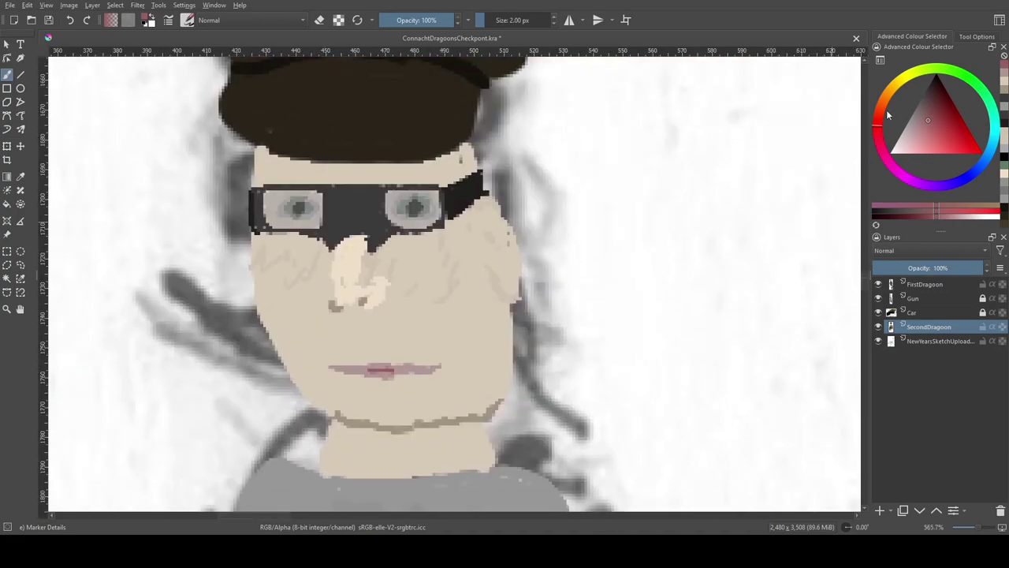
# Paint a brown moustache on the second dragoon with the Bristles-2 Flat Rough brush and erase its overhang past the cheek
pyautogui.press('/')
pyautogui.moveTo(507, 335)
pyautogui.mouseDown()
pyautogui.moveTo(405, 335)
pyautogui.moveTo(464, 344)
pyautogui.moveTo(264, 335)
pyautogui.moveTo(500, 338)
pyautogui.mouseUp()
pyautogui.hotkey('ctrl', 'z')
pyautogui.press('e')
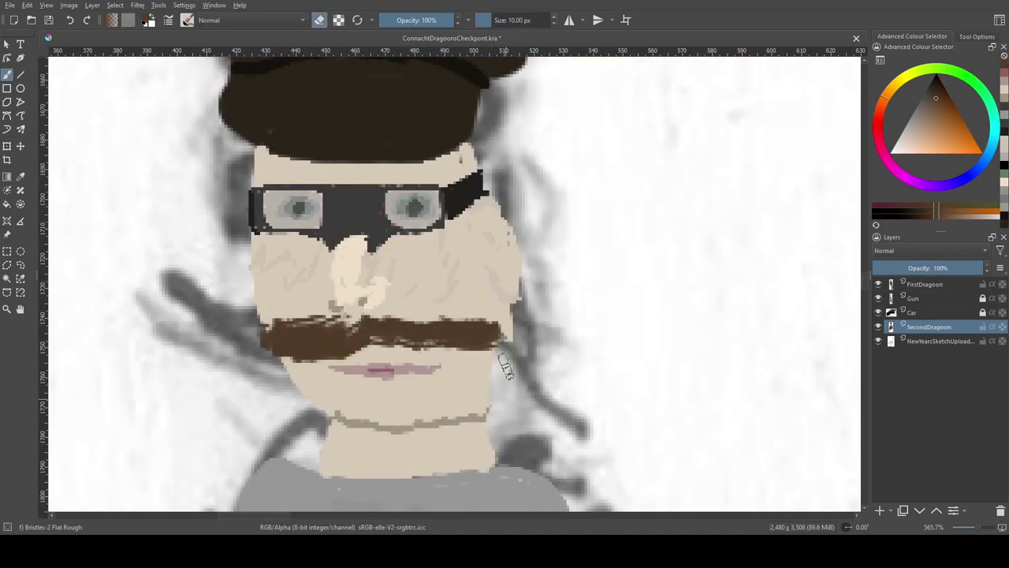
pyautogui.press('/')
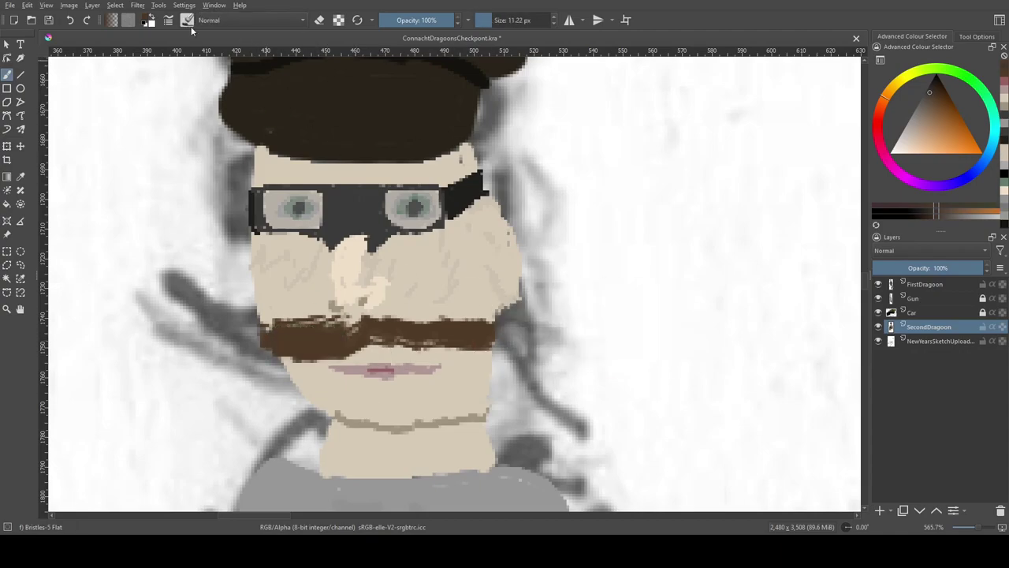
pyautogui.click(142, 220)
pyautogui.press('b')
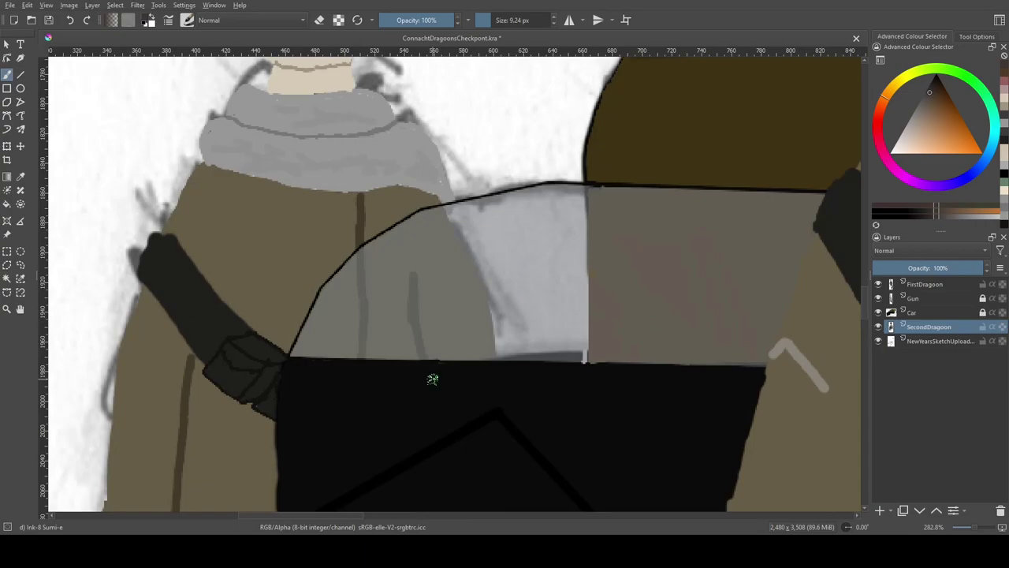
# Add a new layer named ThirdDragoon above SecondDragoon and hide the Car layer
pyautogui.scroll(-5, 432, 378)
pyautogui.press('Insert')
pyautogui.doubleClick(938, 326)
pyautogui.write('ThirdDragoon')
pyautogui.press('Return')
pyautogui.click(878, 313)
pyautogui.scroll(5, 462, 210)
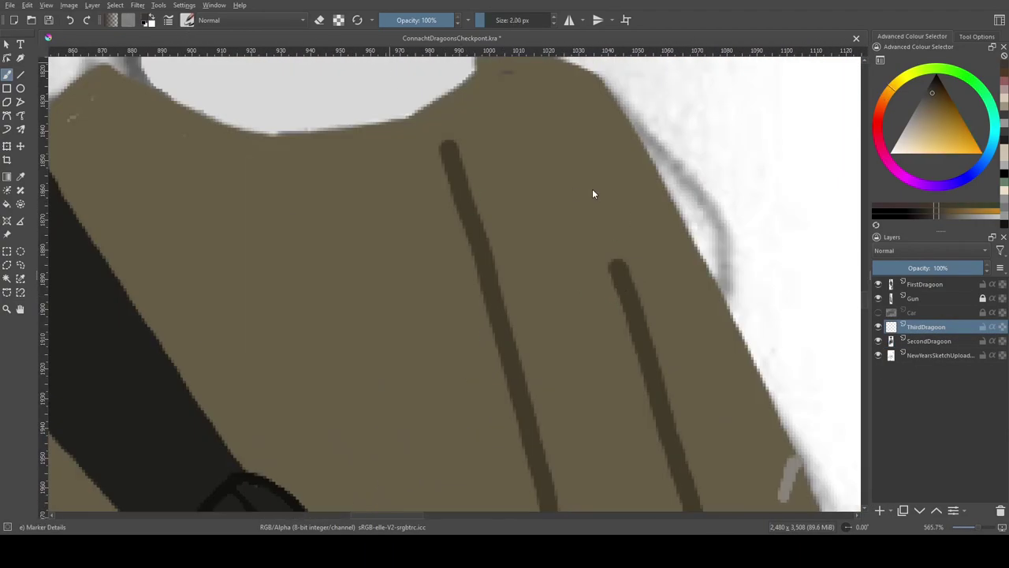
# Outline the third dragoon's coat and leg in dark brown at 7 px on the ThirdDragoon layer and fill the shape
pyautogui.scroll(-2, 592, 191)
pyautogui.moveTo(548, 272)
pyautogui.mouseDown()
pyautogui.moveTo(544, 217)
pyautogui.moveTo(544, 362)
pyautogui.mouseUp()
pyautogui.moveTo(353, 177)
pyautogui.mouseDown()
pyautogui.moveTo(534, 272)
pyautogui.moveTo(640, 505)
pyautogui.mouseUp()
pyautogui.moveTo(504, 237); pyautogui.dragTo(434, 370)
pyautogui.moveTo(473, 236); pyautogui.dragTo(417, 260)
pyautogui.moveTo(288, 465)
pyautogui.mouseDown()
pyautogui.moveTo(416, 190)
pyautogui.moveTo(552, 219)
pyautogui.mouseUp()
pyautogui.moveTo(654, 268); pyautogui.dragTo(551, 217)
pyautogui.click(231, 108)
pyautogui.hotkey('shift', 'BackSpace')
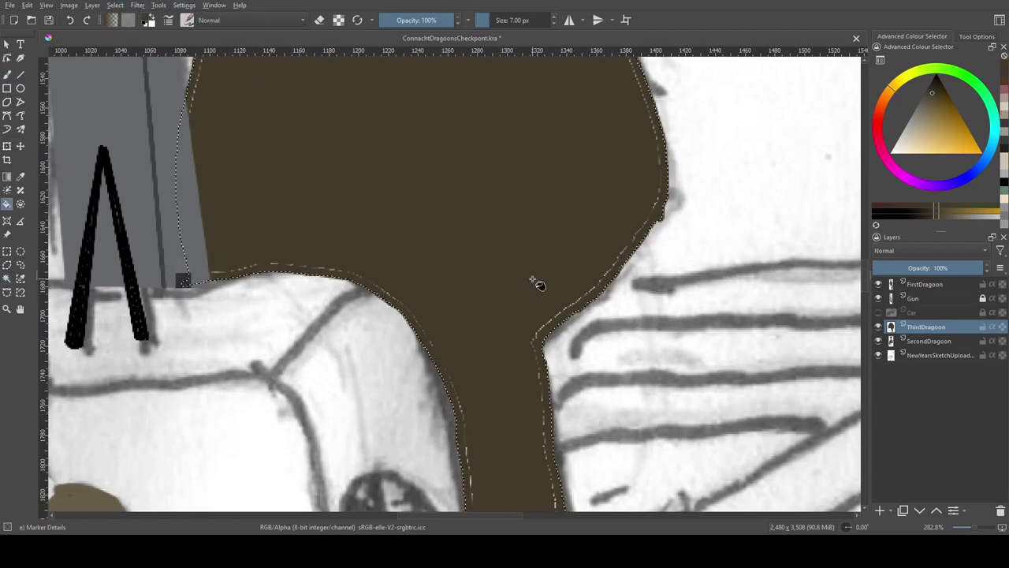
# Fade the ThirdDragoon layer to 91% and show the Car layer to check where the figure overlaps the vehicle's edge
pyautogui.scroll(-5, 521, 251)
pyautogui.click(493, 20)
pyautogui.moveTo(931, 267); pyautogui.dragTo(911, 266)
pyautogui.click(879, 312)
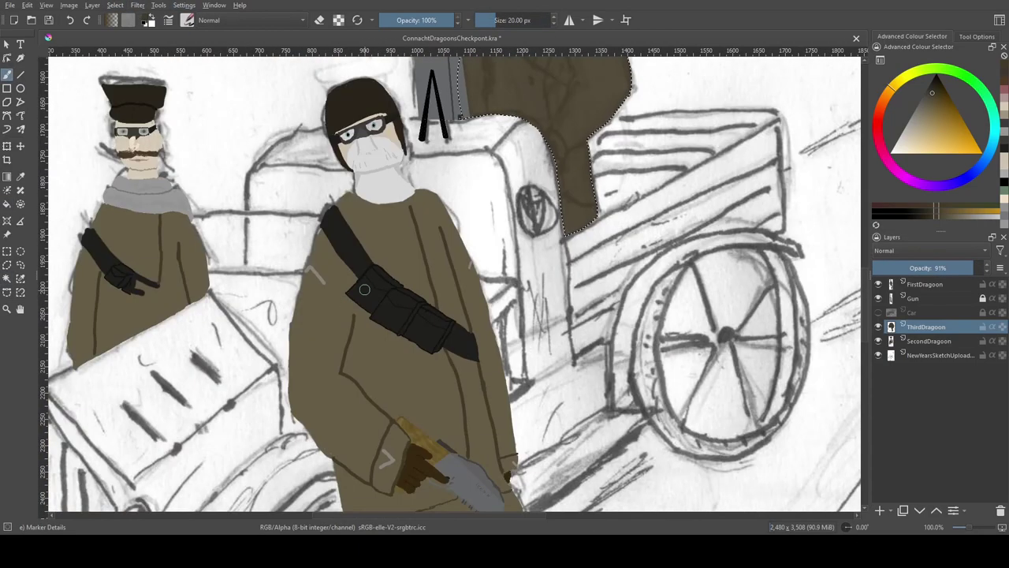
pyautogui.scroll(6, 563, 231)
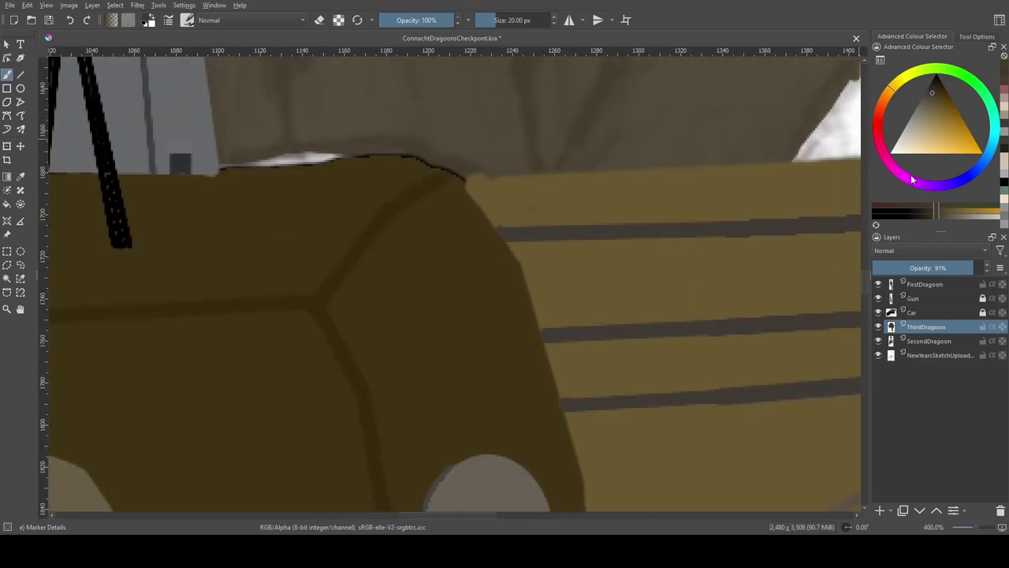
pyautogui.click(883, 312)
pyautogui.click(927, 327)
pyautogui.press('-')
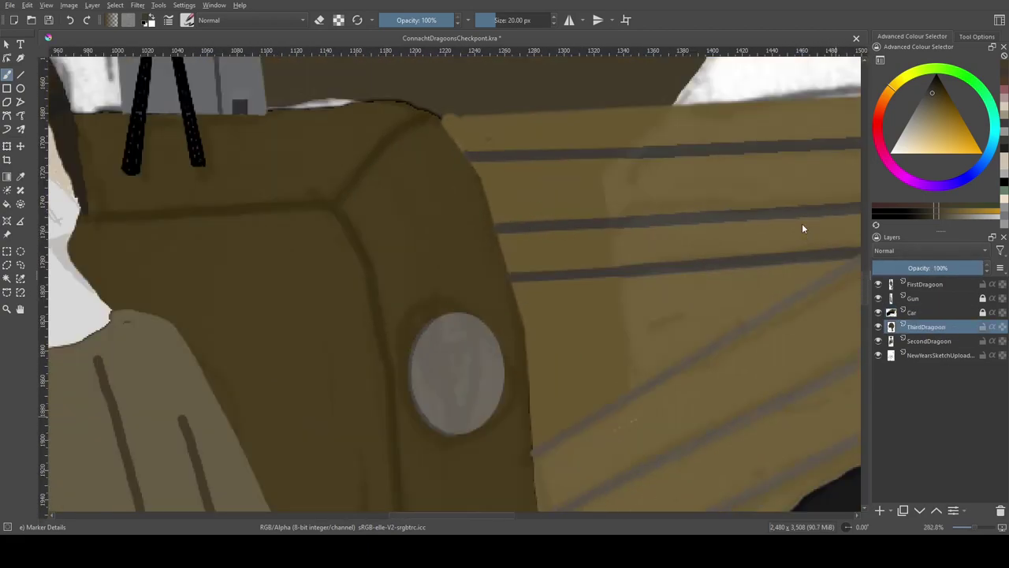
pyautogui.press('1')
# Unlock the Car layer, clear the third dragoon's selected leg area from it, and return to the ThirdDragoon layer
pyautogui.click(923, 312)
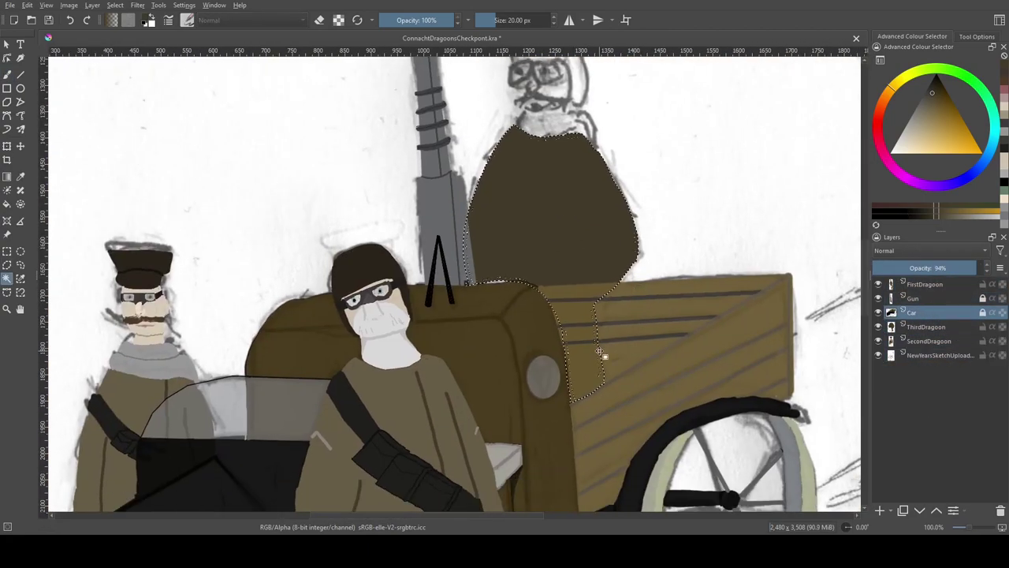
pyautogui.press('b')
pyautogui.scroll(3, 542, 339)
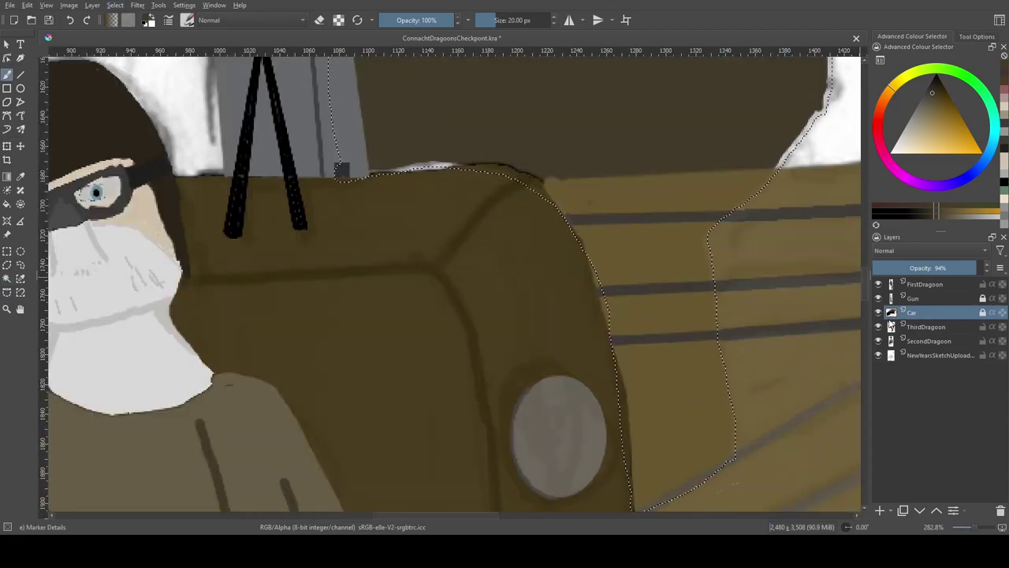
pyautogui.hotkey('shift', 'BackSpace')
pyautogui.hotkey('ctrl', 'z')
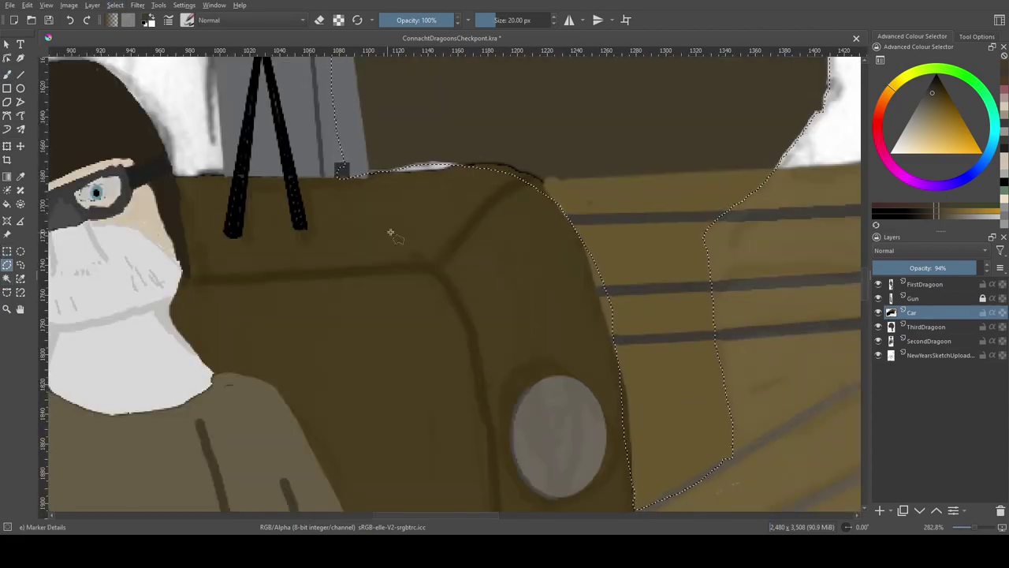
pyautogui.scroll(-1, 377, 183)
pyautogui.hotkey('shift', 'BackSpace')
pyautogui.press('pagedown')
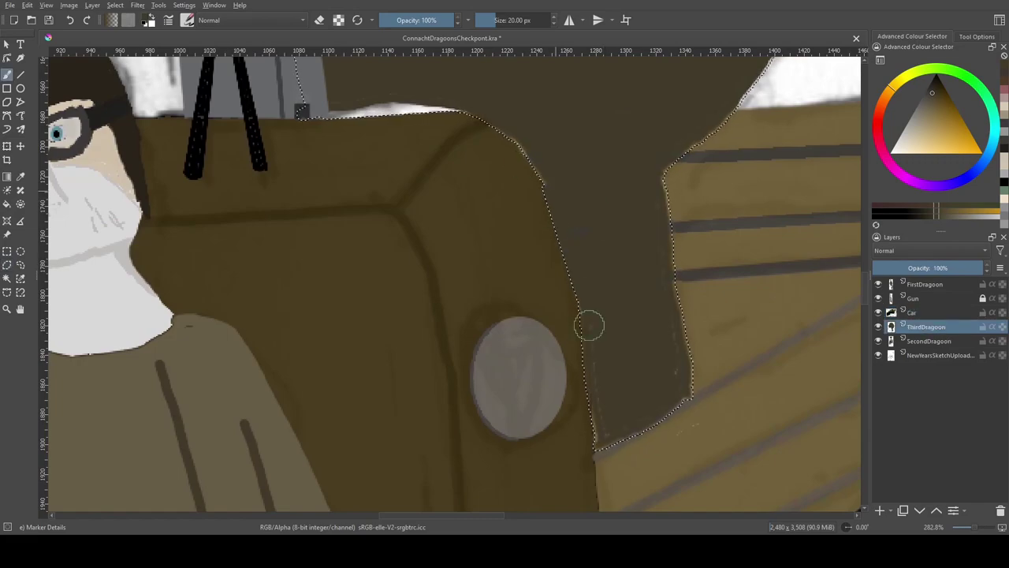
# Hide the Car layer again and lower the ThirdDragoon layer's opacity to 86% to reveal the sketch beneath
pyautogui.scroll(-3, 439, 349)
pyautogui.press('pageup')
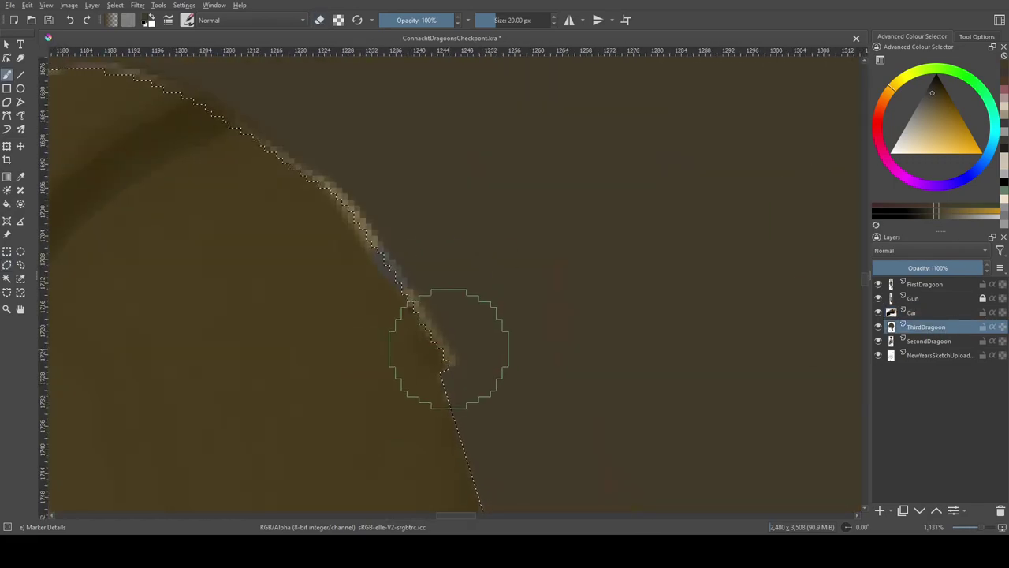
pyautogui.click(879, 312)
pyautogui.press('pagedown')
pyautogui.scroll(-2, 454, 281)
pyautogui.scroll(4, 282, 339)
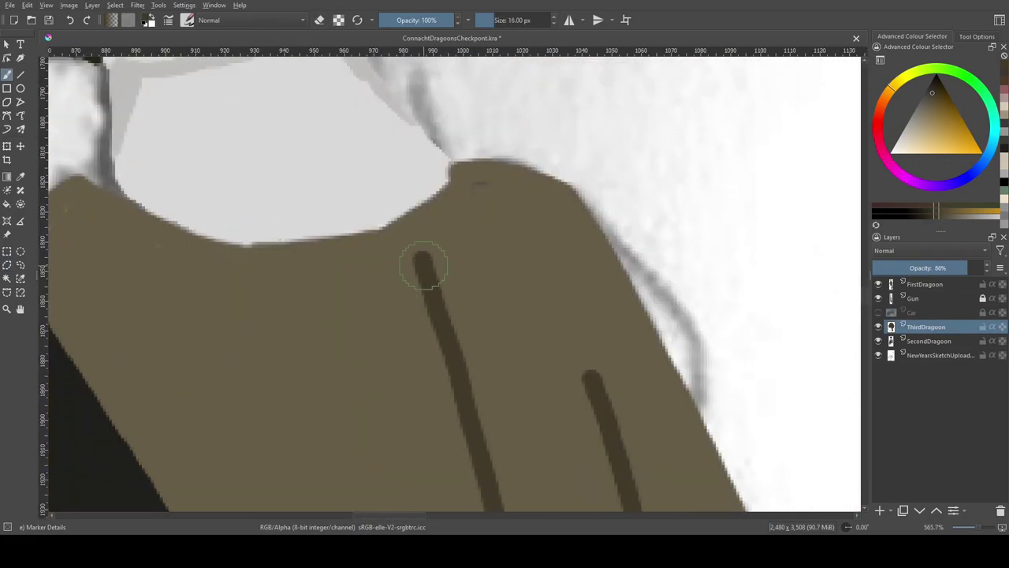
# Move the ThirdDragoon layer below SecondDragoon in the layer stack
pyautogui.press('pageup')
pyautogui.press('pageup')
pyautogui.press('pageup')
pyautogui.scroll(-5, 445, 319)
pyautogui.scroll(2, 445, 319)
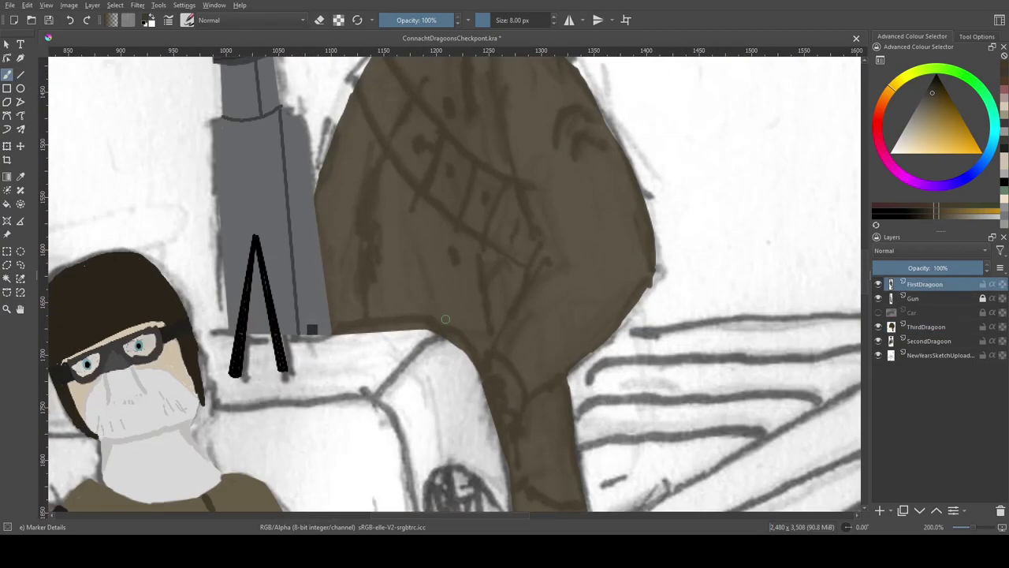
pyautogui.press('pagedown')
pyautogui.press('pagedown')
pyautogui.press('pagedown')
pyautogui.hotkey('ctrl', 'pagedown')
pyautogui.scroll(-3, 445, 318)
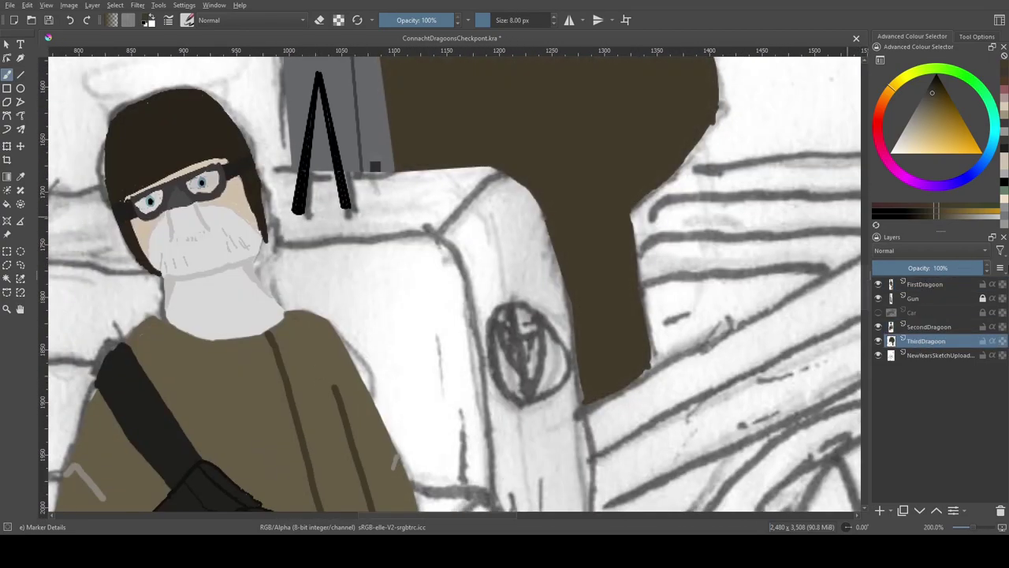
# Recolour the third dragoon's coat olive brown at 91% layer opacity and begin its sleeve line in dark brown at 5 px
pyautogui.scroll(4, 523, 305)
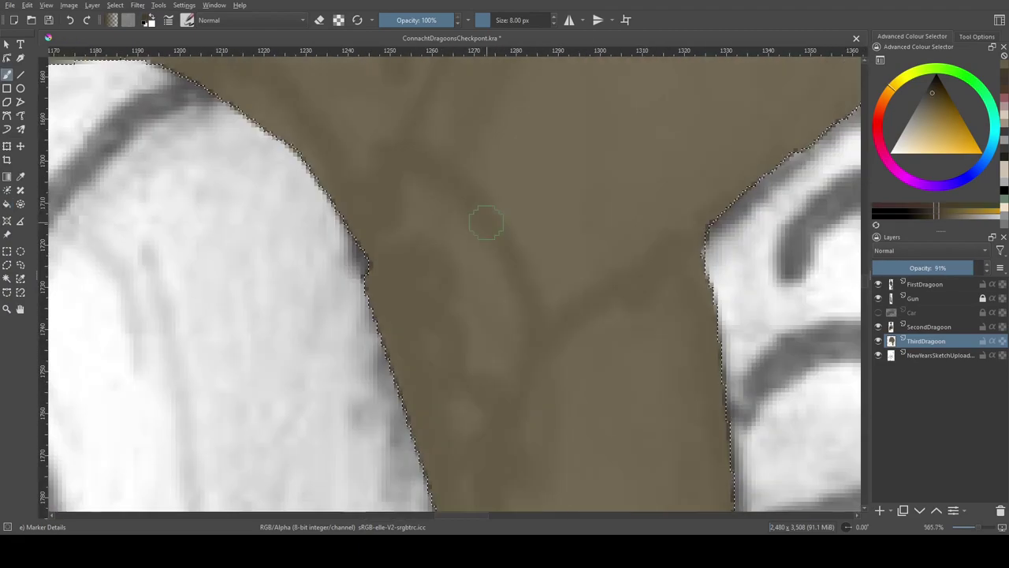
pyautogui.moveTo(628, 297)
pyautogui.mouseDown()
pyautogui.moveTo(444, 334)
pyautogui.moveTo(441, 221)
pyautogui.moveTo(473, 260)
pyautogui.mouseUp()
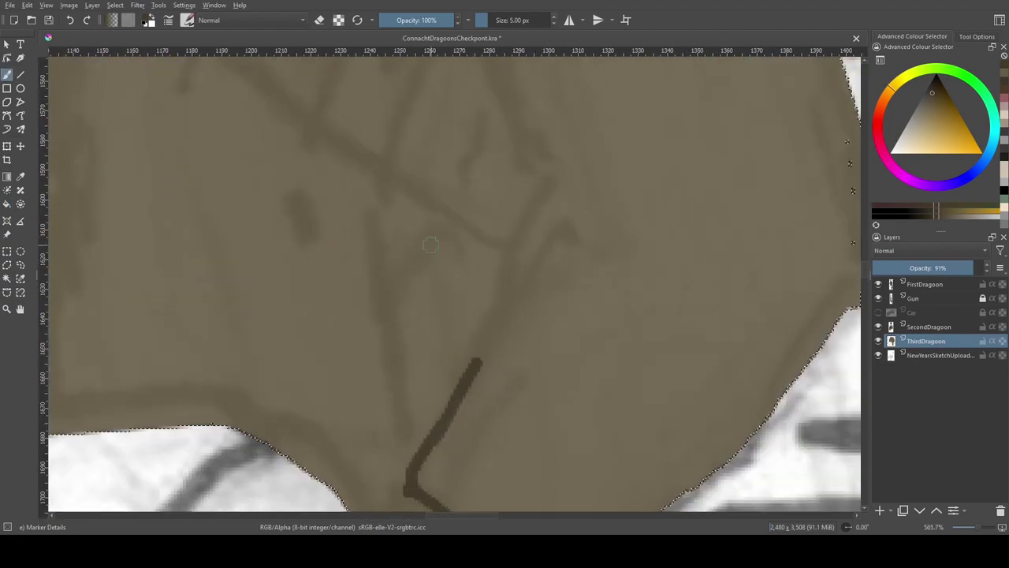
pyautogui.scroll(-1, 542, 307)
pyautogui.press('[')
pyautogui.press('[')
pyautogui.press('[')
pyautogui.scroll(-1, 542, 307)
# Draw the third dragoon's front seam, outer sleeve fold and bent elbow line in dark brown at 5 px
pyautogui.moveTo(484, 505); pyautogui.dragTo(462, 191)
pyautogui.moveTo(382, 355); pyautogui.dragTo(315, 158)
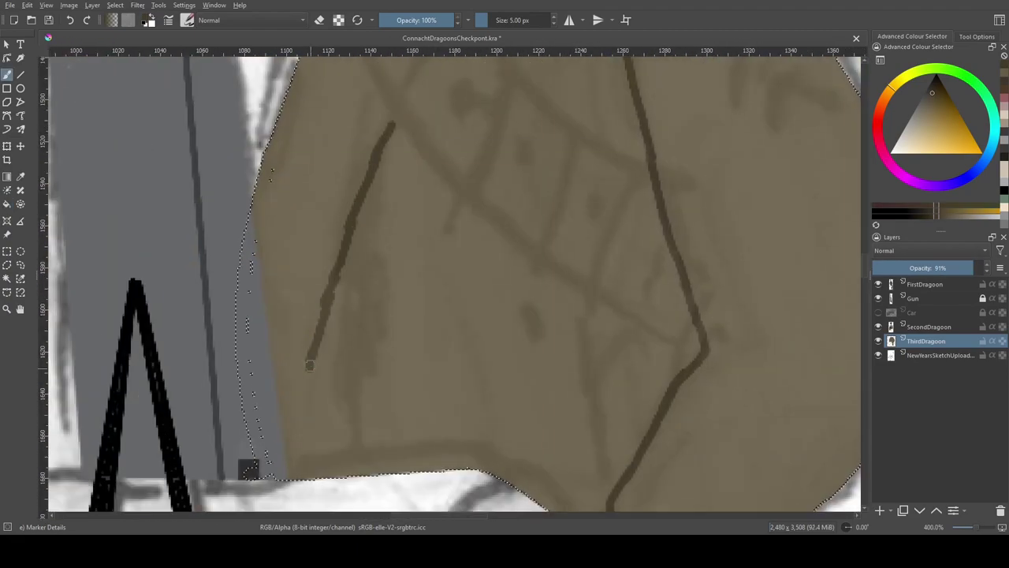
pyautogui.moveTo(441, 316); pyautogui.dragTo(562, 257)
pyautogui.moveTo(655, 418); pyautogui.dragTo(556, 323)
pyautogui.moveTo(537, 288); pyautogui.dragTo(555, 335)
pyautogui.moveTo(583, 299); pyautogui.dragTo(465, 504)
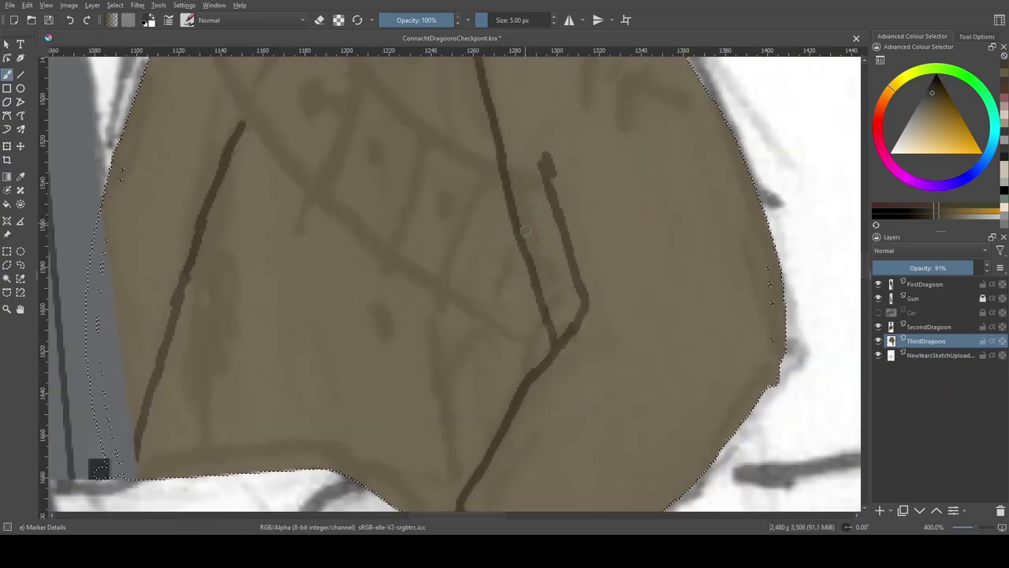
# Undo the front seam stroke, then outline and fill the third dragoon's diagonal bandolier in near-black at 5 px
pyautogui.keyDown('ctrl'); pyautogui.click(99, 469); pyautogui.keyUp('ctrl')
pyautogui.hotkey('ctrl', 'z')
pyautogui.hotkey('ctrl', 'z')
pyautogui.moveTo(294, 199)
pyautogui.mouseDown()
pyautogui.moveTo(389, 270)
pyautogui.moveTo(433, 355)
pyautogui.moveTo(554, 263)
pyautogui.moveTo(271, 206)
pyautogui.mouseUp()
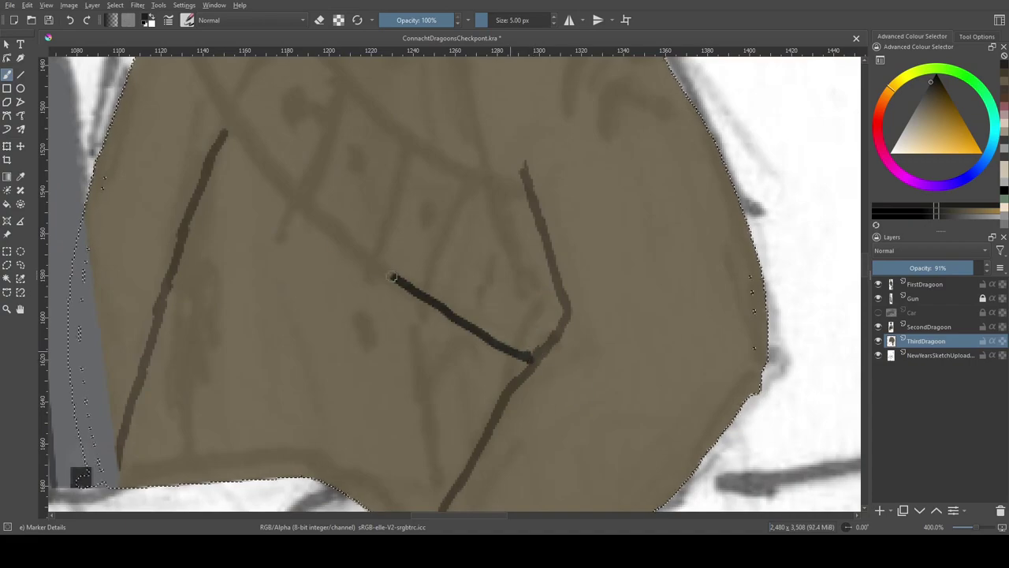
pyautogui.moveTo(406, 285); pyautogui.dragTo(221, 122)
pyautogui.moveTo(221, 122); pyautogui.dragTo(388, 272)
pyautogui.moveTo(340, 63)
pyautogui.mouseDown()
pyautogui.moveTo(552, 308)
pyautogui.moveTo(660, 347)
pyautogui.mouseUp()
pyautogui.hotkey('shift', 'BackSpace')
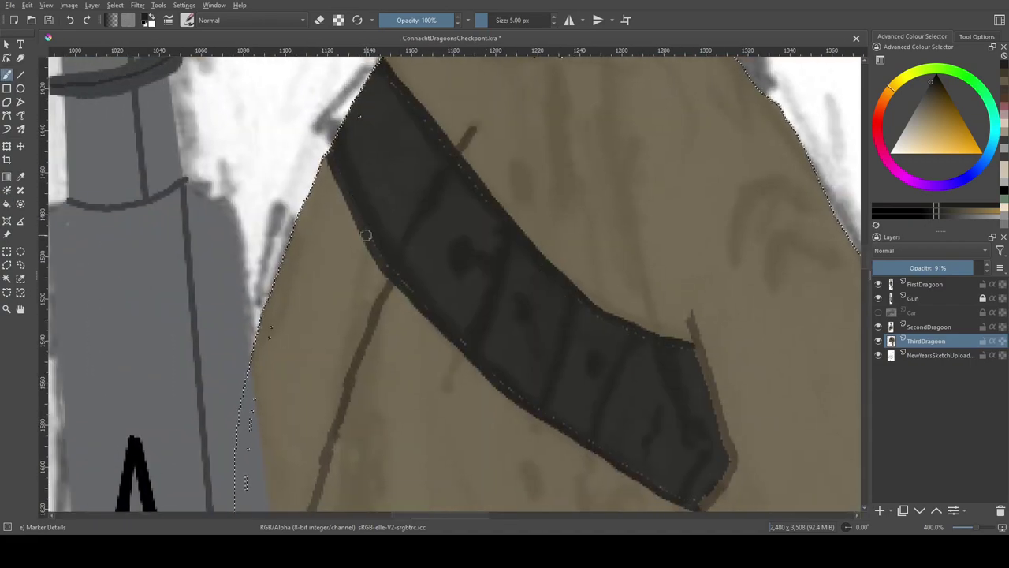
# Draw the third dragoon's lower sleeve creases and the front seam above and below the bandolier in dark brown at 5 px
pyautogui.scroll(-5, 694, 358)
pyautogui.moveTo(575, 264); pyautogui.dragTo(561, 327)
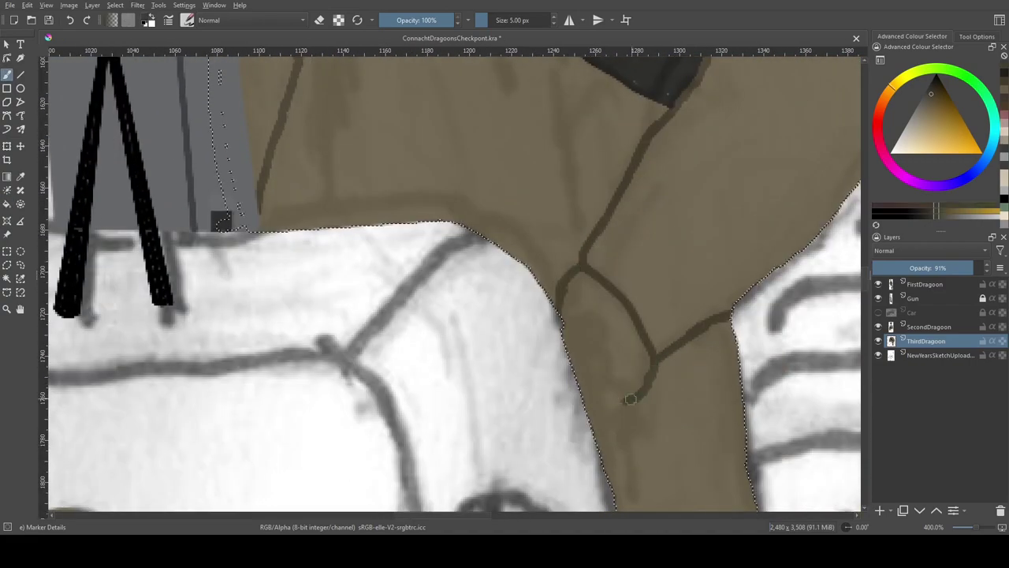
pyautogui.scroll(5, 562, 327)
pyautogui.moveTo(608, 552); pyautogui.dragTo(491, 351)
pyautogui.scroll(5, 490, 350)
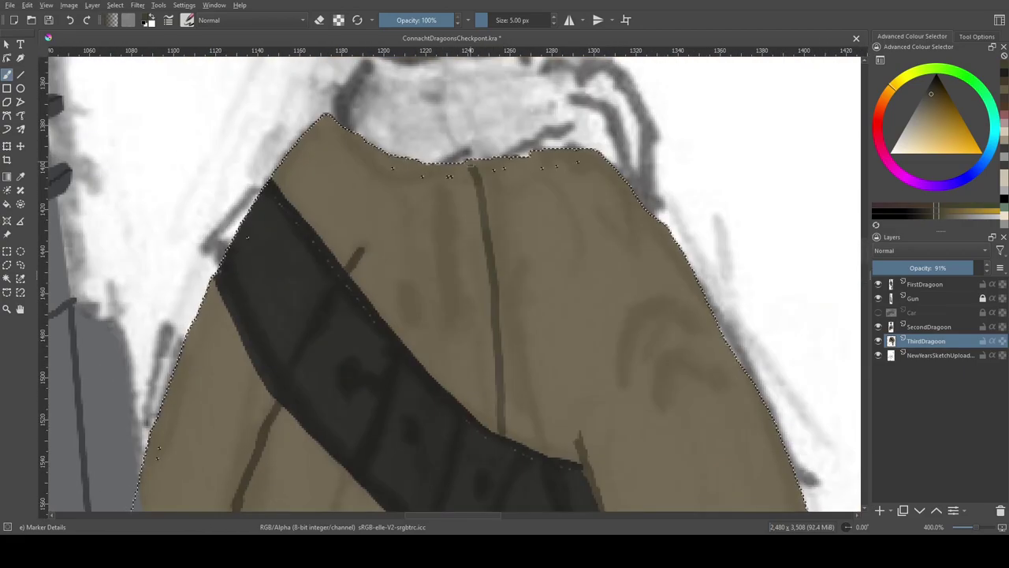
pyautogui.scroll(-3, 816, 379)
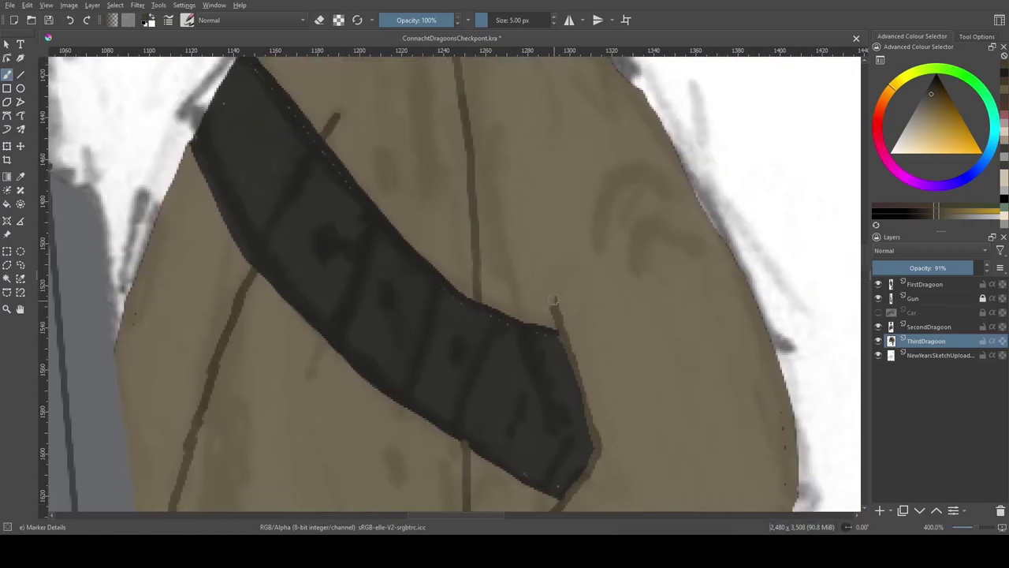
# Outline and fill the third dragoon's helmet in dark brown at 5 px
pyautogui.scroll(3, 469, 162)
pyautogui.moveTo(466, 162)
pyautogui.mouseDown()
pyautogui.moveTo(543, 335)
pyautogui.moveTo(583, 237)
pyautogui.moveTo(315, 91)
pyautogui.moveTo(282, 182)
pyautogui.mouseUp()
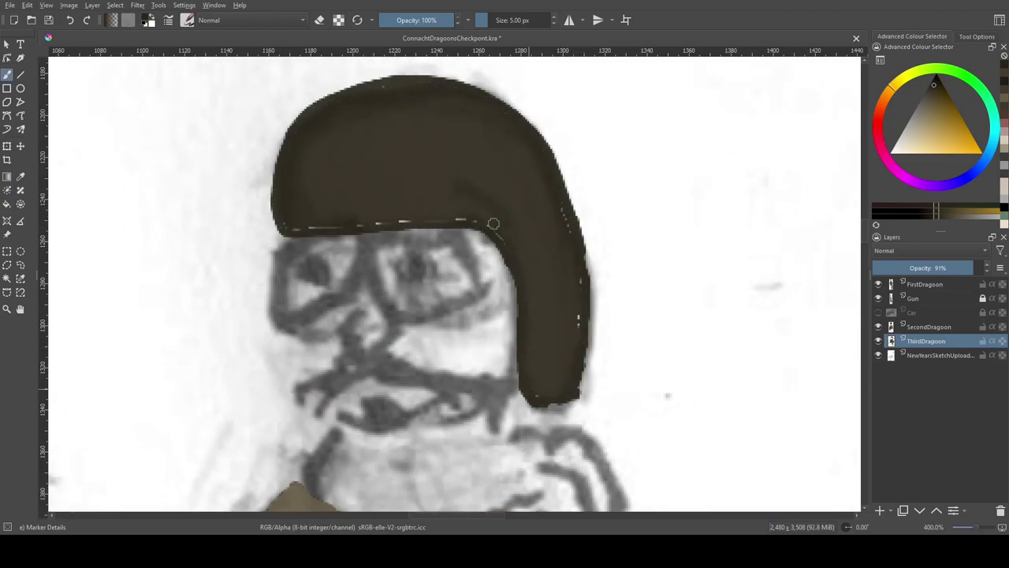
pyautogui.scroll(-3, 569, 229)
# Outline both lenses of the third dragoon's goggles in dark grey at 5 px
pyautogui.scroll(6, 517, 205)
pyautogui.scroll(-1, 517, 205)
pyautogui.moveTo(518, 201)
pyautogui.mouseDown()
pyautogui.moveTo(523, 290)
pyautogui.moveTo(323, 227)
pyautogui.moveTo(166, 285)
pyautogui.mouseUp()
pyautogui.moveTo(311, 274); pyautogui.dragTo(167, 296)
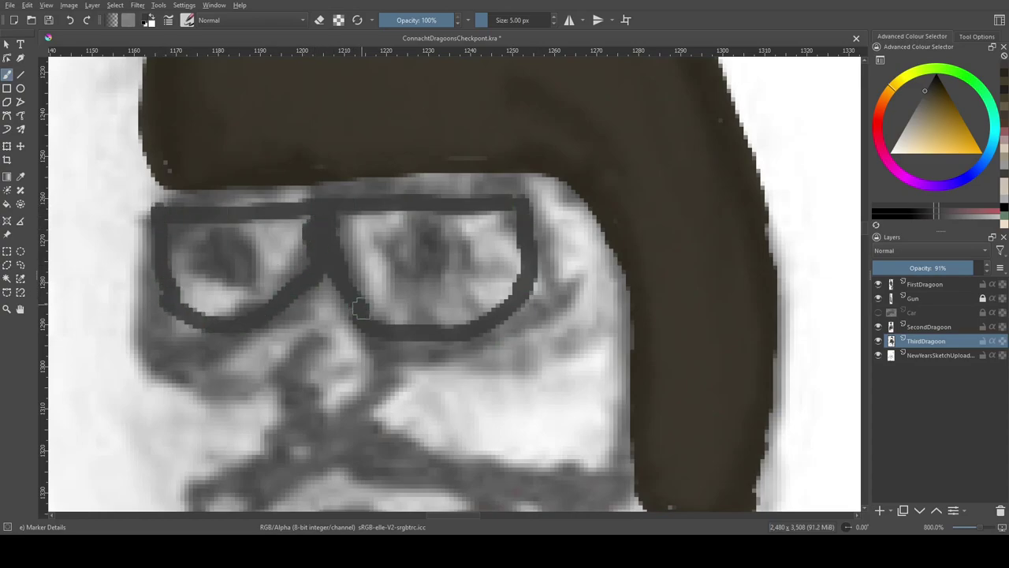
pyautogui.scroll(-5, 359, 304)
pyautogui.scroll(3, 448, 187)
# Erase the surplus outer rim of the goggles' lens nearest the ear flap and touch up the frame in dark grey
pyautogui.press('e')
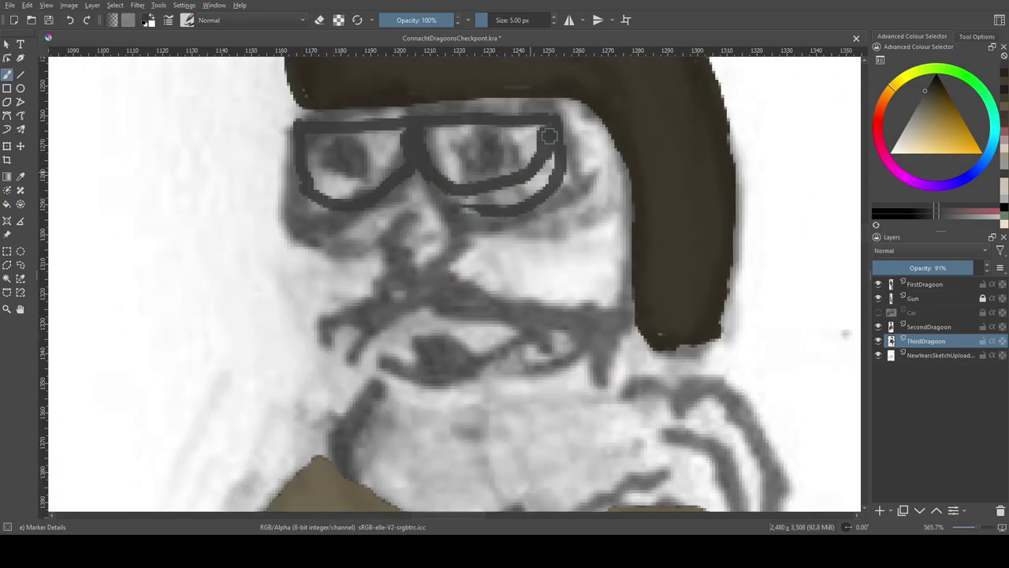
pyautogui.moveTo(387, 199); pyautogui.dragTo(299, 195)
pyautogui.press('e')
pyautogui.moveTo(300, 173); pyautogui.dragTo(379, 183)
pyautogui.scroll(-4, 536, 187)
pyautogui.scroll(4, 491, 191)
# Paint the goggle strap across the third dragoon's helmet in near-black and widen the helmet's ear flap in dark brown
pyautogui.moveTo(461, 182)
pyautogui.mouseDown()
pyautogui.moveTo(504, 414)
pyautogui.moveTo(483, 209)
pyautogui.moveTo(678, 236)
pyautogui.mouseUp()
pyautogui.scroll(-4, 473, 355)
pyautogui.scroll(3, 136, 439)
pyautogui.scroll(3, 136, 439)
pyautogui.moveTo(473, 296)
pyautogui.mouseDown()
pyautogui.moveTo(736, 284)
pyautogui.moveTo(805, 264)
pyautogui.mouseUp()
pyautogui.scroll(-3, 789, 252)
pyautogui.moveTo(777, 151); pyautogui.dragTo(241, 156)
# Outline and fill the third dragoon's scarf in light grey at 4 px and fill the face above it in pale beige
pyautogui.scroll(-4, 473, 237)
pyautogui.scroll(3, 526, 201)
pyautogui.moveTo(442, 199); pyautogui.dragTo(488, 218)
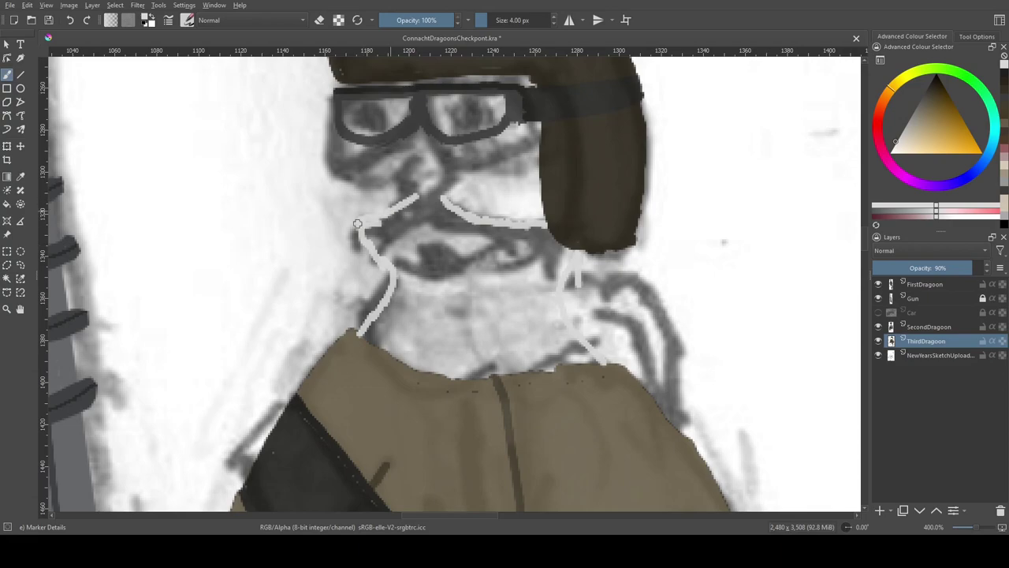
pyautogui.moveTo(428, 199); pyautogui.dragTo(426, 197)
pyautogui.click(491, 186)
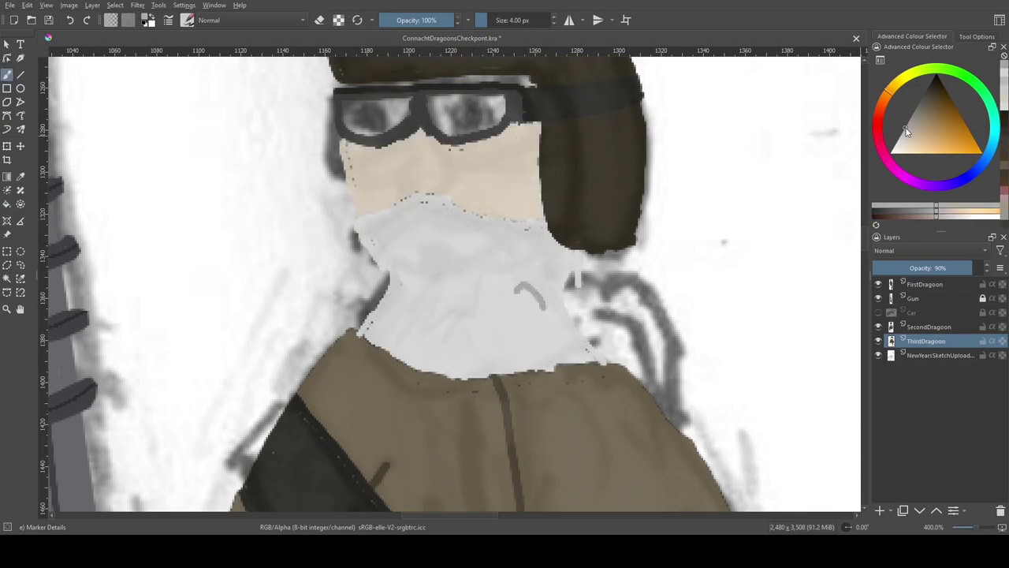
# Draw the third dragoon's nose and nostril shading in darker beige at 4 px
pyautogui.keyDown('ctrl'); pyautogui.click(426, 204); pyautogui.keyUp('ctrl')
pyautogui.moveTo(448, 167)
pyautogui.mouseDown()
pyautogui.moveTo(445, 183)
pyautogui.moveTo(418, 200)
pyautogui.moveTo(455, 190)
pyautogui.mouseUp()
pyautogui.keyDown('ctrl'); pyautogui.click(406, 170); pyautogui.keyUp('ctrl')
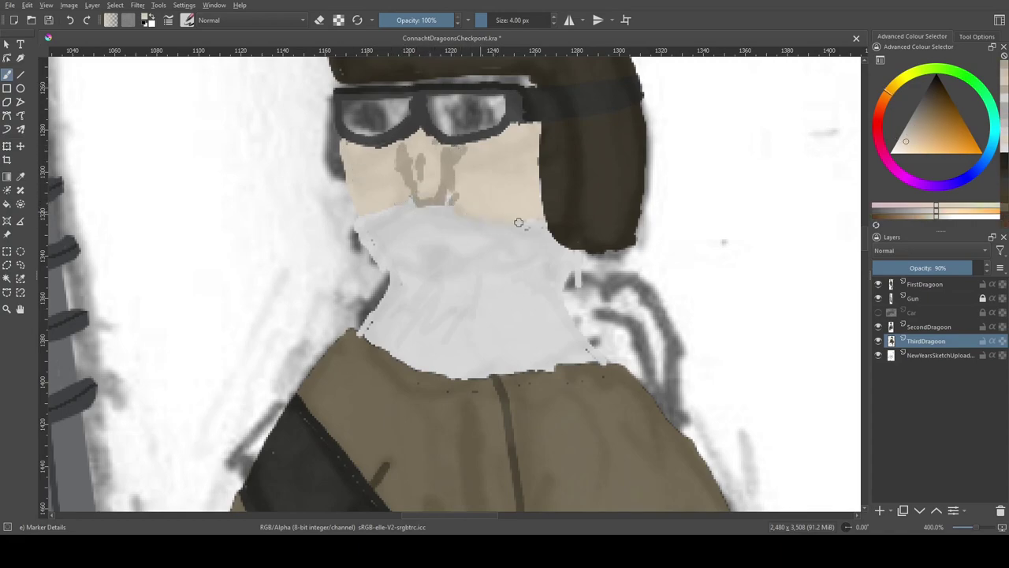
# Paint the narrow strip of forehead between the helmet and goggles in pale beige at 2 px
pyautogui.moveTo(412, 287); pyautogui.dragTo(400, 383)
pyautogui.scroll(4, 347, 182)
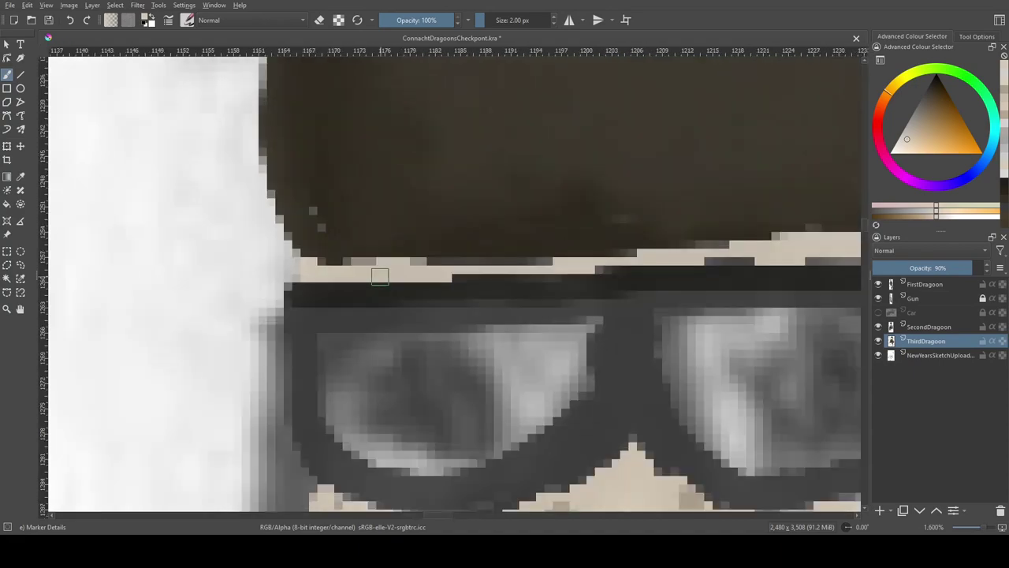
pyautogui.hscroll(3, 444, 264)
pyautogui.scroll(-3, 535, 293)
pyautogui.hscroll(2, 496, 260)
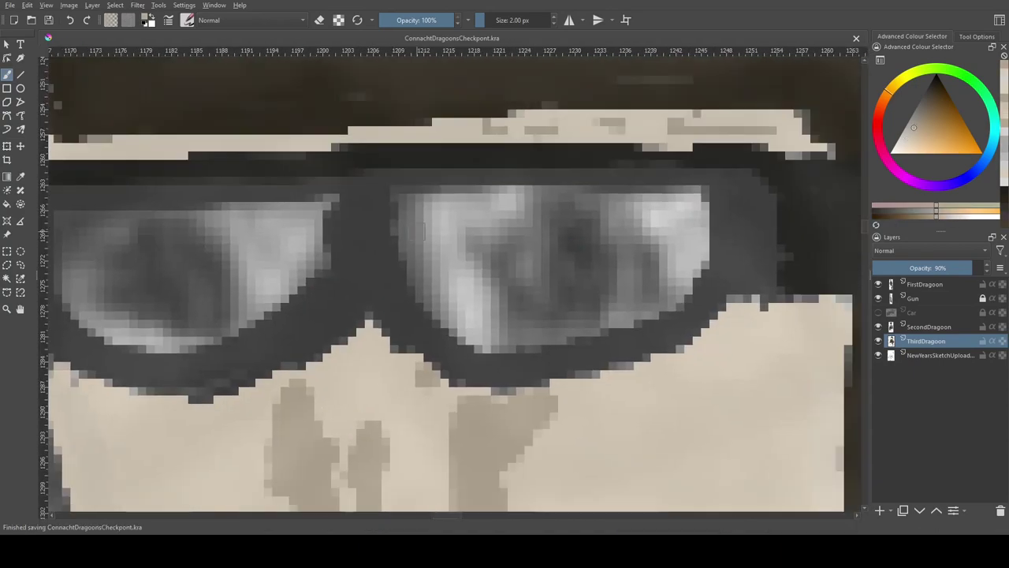
# Paint green irises with black pupils in both of the third dragoon's eyes at 2 px
pyautogui.moveTo(536, 252); pyautogui.dragTo(540, 288)
pyautogui.moveTo(152, 264)
pyautogui.mouseDown()
pyautogui.moveTo(162, 288)
pyautogui.moveTo(140, 293)
pyautogui.mouseUp()
pyautogui.press('d')
pyautogui.moveTo(512, 267); pyautogui.dragTo(519, 280)
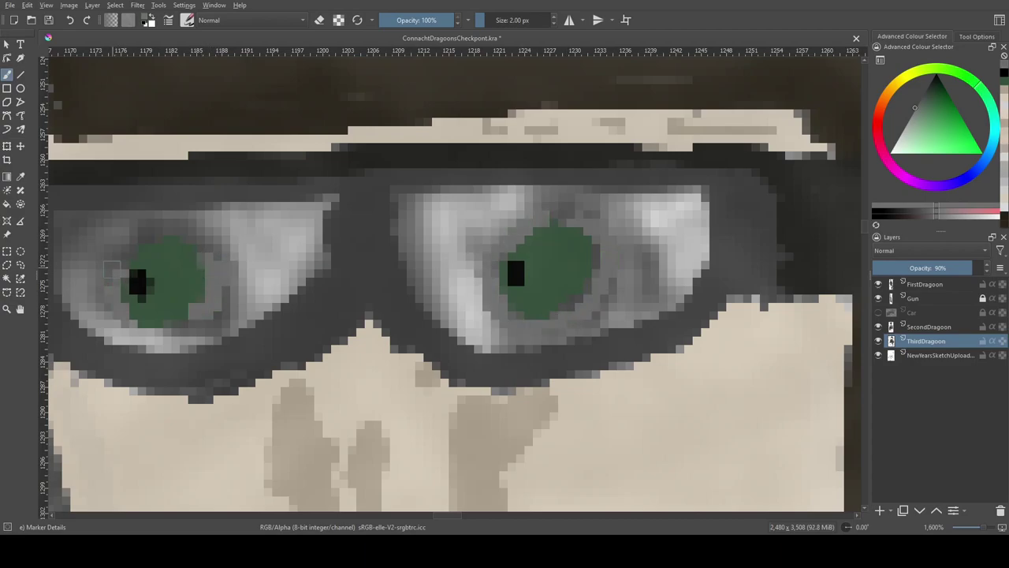
# Fill the skin around the eyes in muted beige and tint the lenses with Colour blending at 63% opacity and 15 px
pyautogui.moveTo(213, 264); pyautogui.dragTo(692, 194)
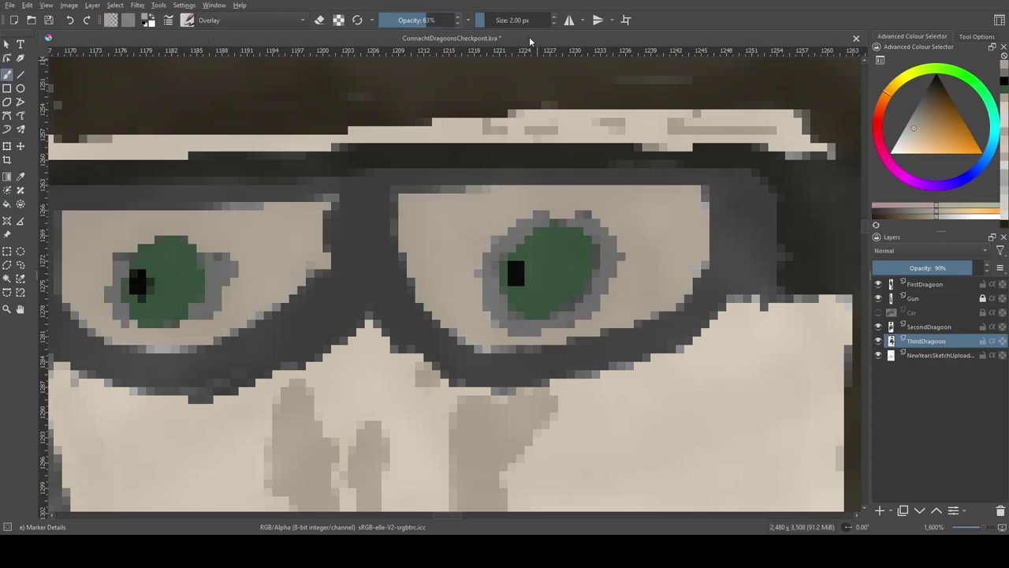
pyautogui.press('2')
pyautogui.scroll(8, 502, 211)
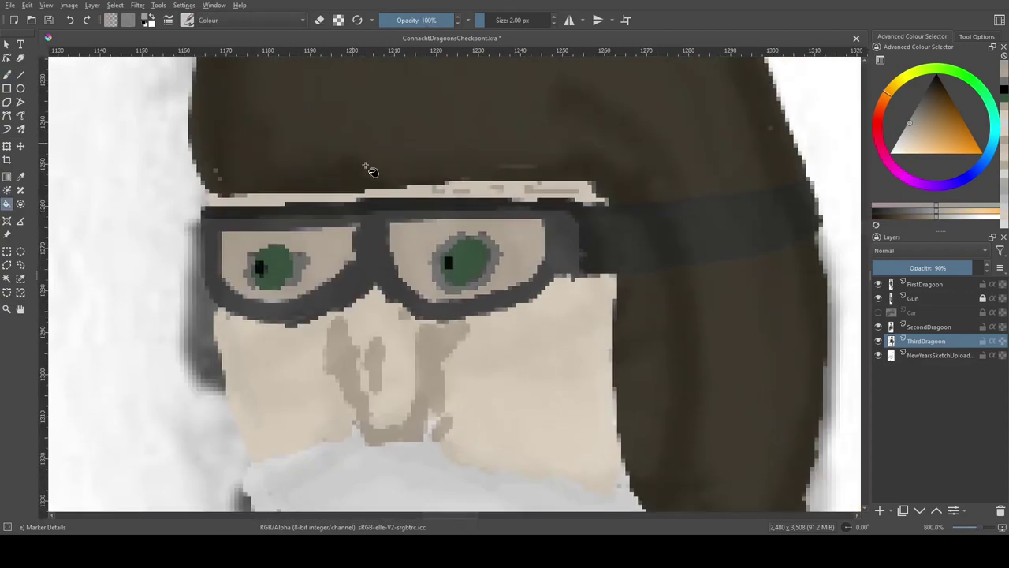
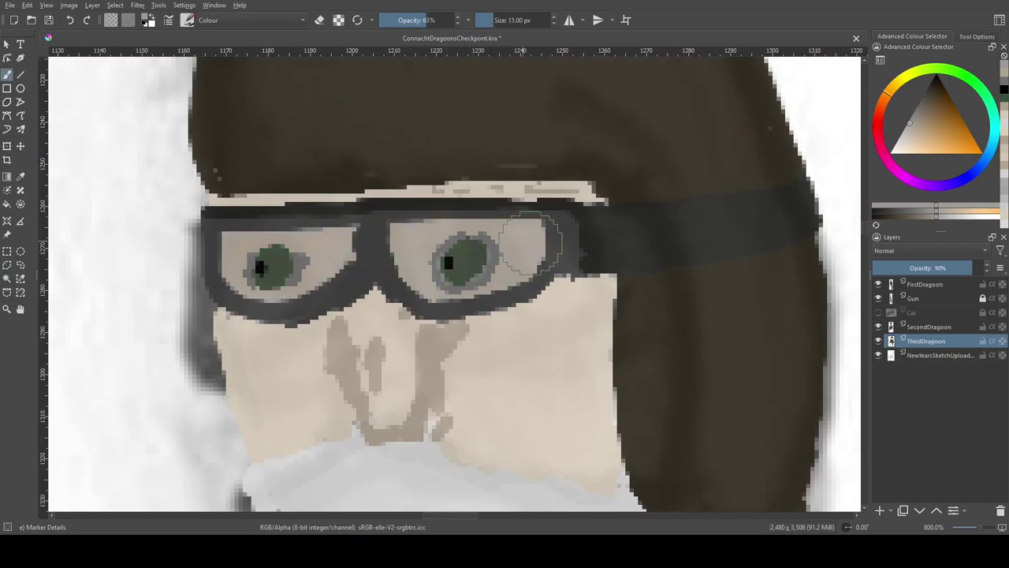
# Paint the third dragoon's hand at the sleeve cuff in dark brown with Normal blending at 7 px
pyautogui.scroll(-5, 507, 240)
pyautogui.moveTo(507, 240); pyautogui.dragTo(473, 172)
pyautogui.scroll(5, 480, 281)
pyautogui.hotkey('alt', 'shift', 'n')
pyautogui.moveTo(339, 268)
pyautogui.mouseDown()
pyautogui.moveTo(378, 327)
pyautogui.moveTo(417, 323)
pyautogui.moveTo(345, 241)
pyautogui.moveTo(389, 167)
pyautogui.moveTo(335, 267)
pyautogui.moveTo(367, 317)
pyautogui.mouseUp()
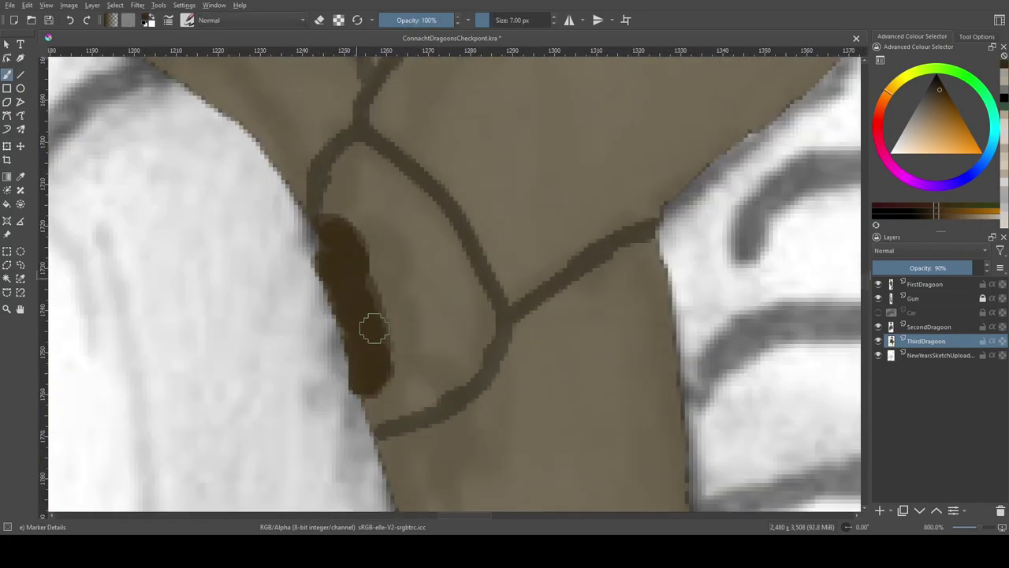
# Mark the finger divisions on the third dragoon's hand with short darker brown strokes at 3 px
pyautogui.press('k')
pyautogui.press('[')
pyautogui.moveTo(322, 247); pyautogui.dragTo(342, 252)
pyautogui.moveTo(327, 286); pyautogui.dragTo(337, 277)
pyautogui.moveTo(350, 355); pyautogui.dragTo(370, 342)
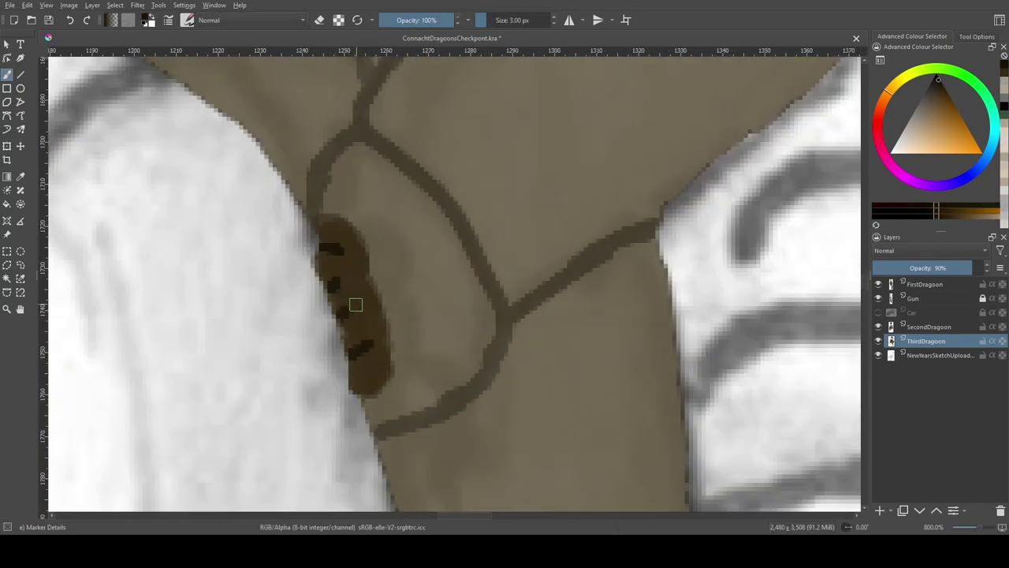
# Draw two grey chevrons on the third dragoon's upper sleeve
pyautogui.scroll(-5, 344, 268)
pyautogui.moveTo(345, 268); pyautogui.dragTo(567, 79)
pyautogui.scroll(5, 442, 237)
pyautogui.press(']')
pyautogui.moveTo(472, 232)
pyautogui.mouseDown()
pyautogui.moveTo(394, 207)
pyautogui.moveTo(351, 294)
pyautogui.mouseUp()
pyautogui.moveTo(432, 260); pyautogui.dragTo(507, 306)
pyautogui.moveTo(432, 262)
pyautogui.mouseDown()
pyautogui.moveTo(382, 346)
pyautogui.moveTo(350, 225)
pyautogui.mouseUp()
# Set the ThirdDragoon layer's opacity to 100% and undo the trial pouch outline drawn on the bandolier at 3 px
pyautogui.scroll(-3, 507, 302)
pyautogui.scroll(4, 406, 344)
pyautogui.press('[')
pyautogui.moveTo(429, 303); pyautogui.dragTo(475, 185)
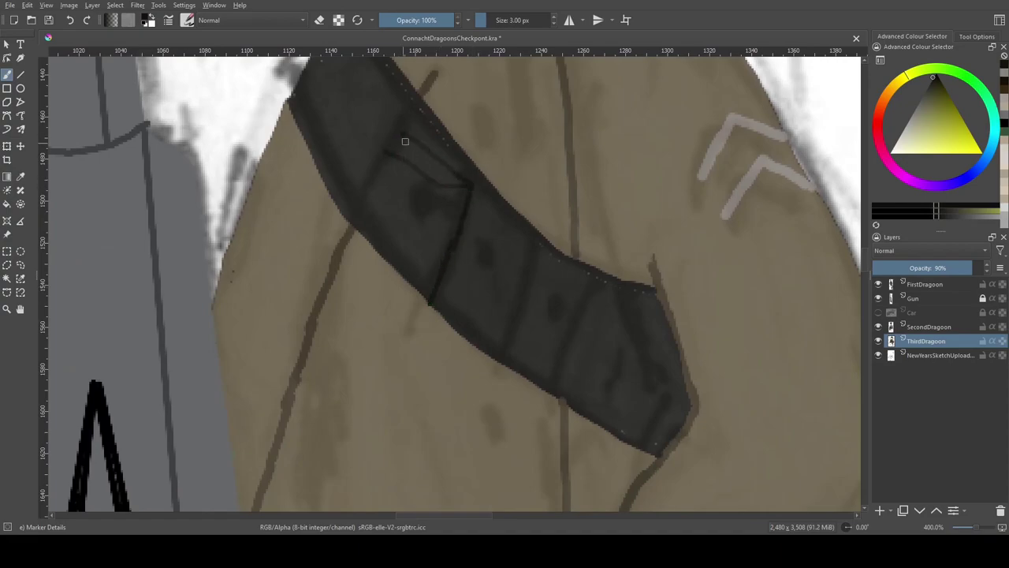
pyautogui.moveTo(930, 266); pyautogui.dragTo(978, 267)
pyautogui.moveTo(370, 237); pyautogui.dragTo(411, 293)
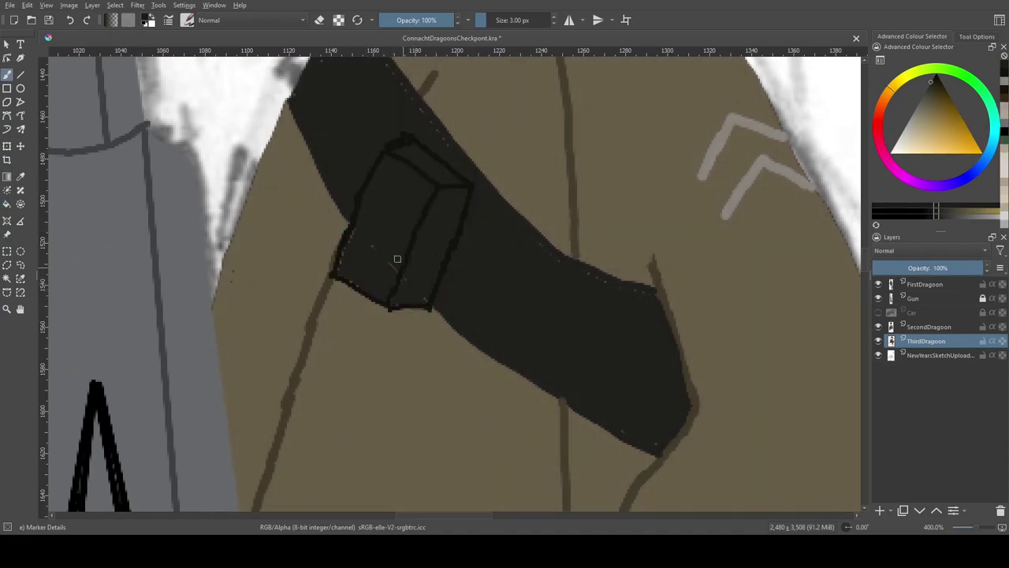
pyautogui.hotkey('ctrl', 'z')
pyautogui.hotkey('ctrl', 'z')
pyautogui.hotkey('ctrl', 'z')
# Outline a row of ammunition pouches with flaps along the third dragoon's bandolier in near-black at 3 px and fill the gaps beneath
pyautogui.moveTo(567, 289); pyautogui.dragTo(484, 225)
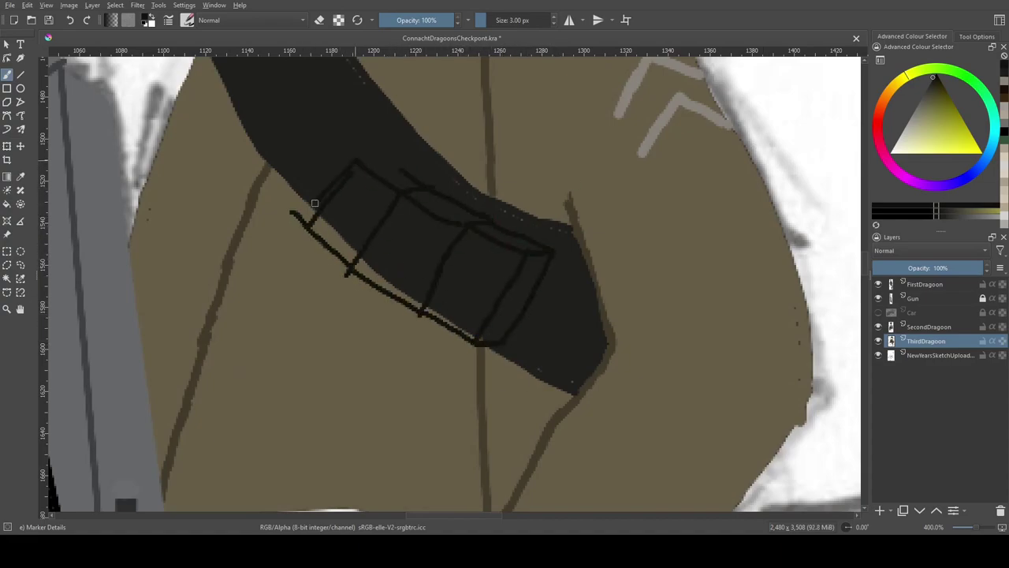
pyautogui.moveTo(288, 213); pyautogui.dragTo(365, 278)
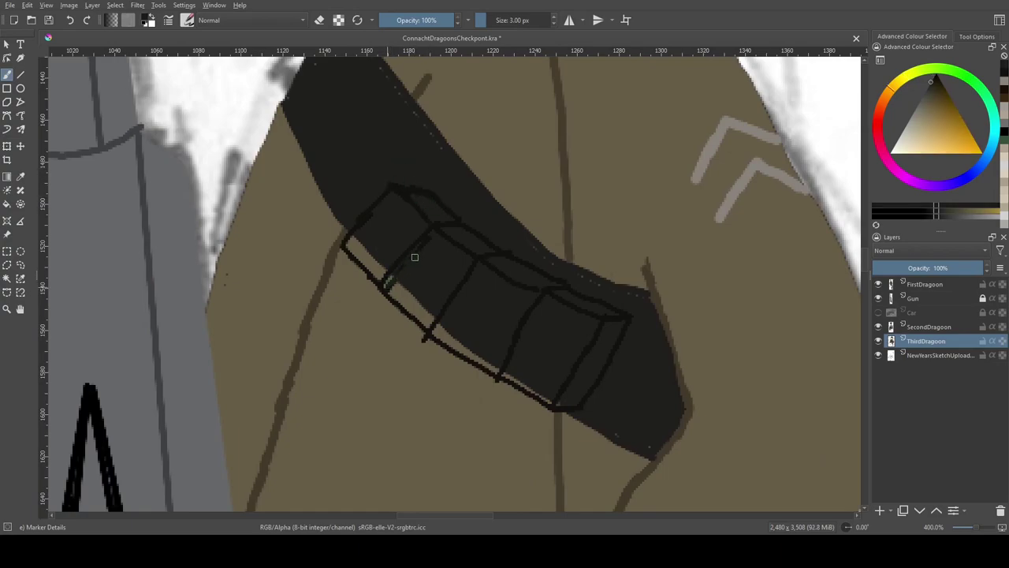
pyautogui.scroll(3, 410, 259)
pyautogui.moveTo(544, 398); pyautogui.dragTo(527, 299)
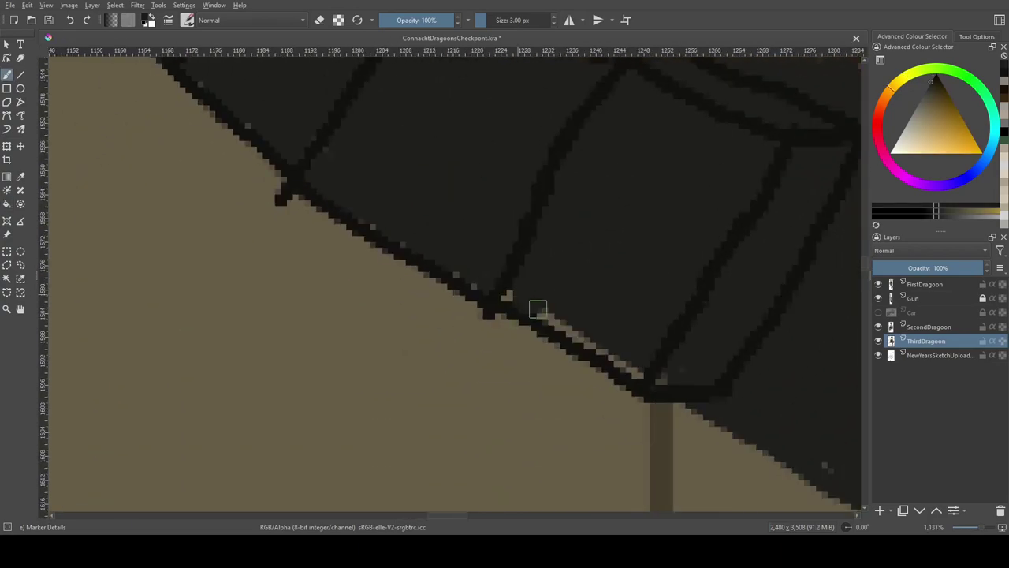
pyautogui.scroll(-1, 599, 220)
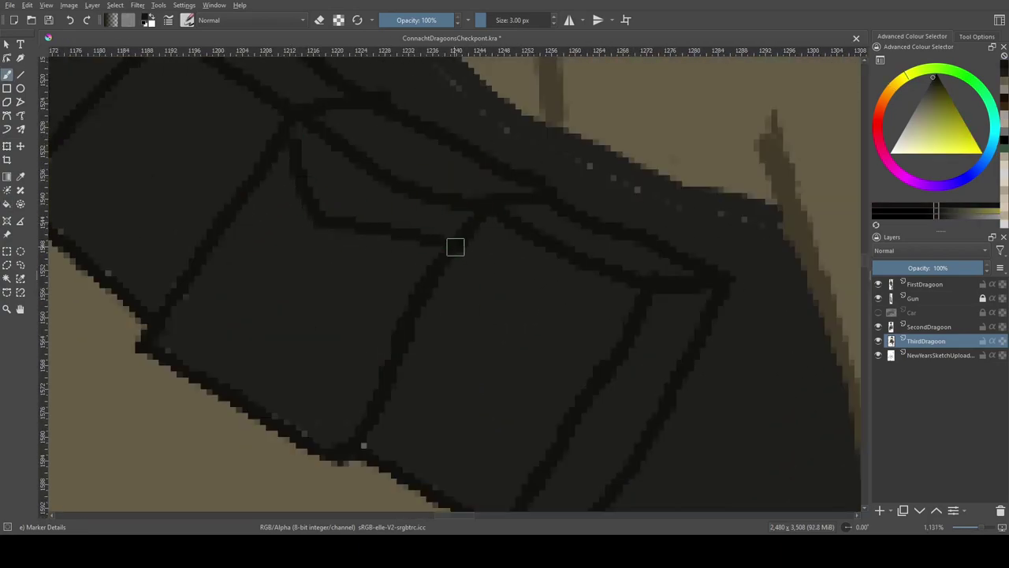
# Show the Car layer again and add a new layer named Scene directly above the scanned sketch
pyautogui.scroll(-1, 781, 360)
pyautogui.scroll(-1, 551, 237)
pyautogui.scroll(-2, 404, 309)
pyautogui.scroll(-2, 403, 309)
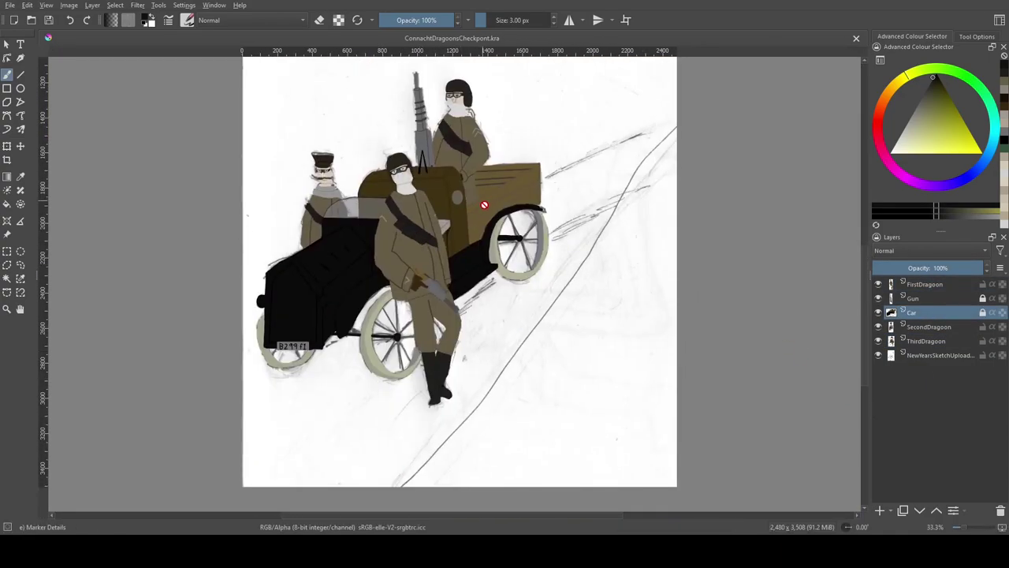
pyautogui.scroll(1, 479, 283)
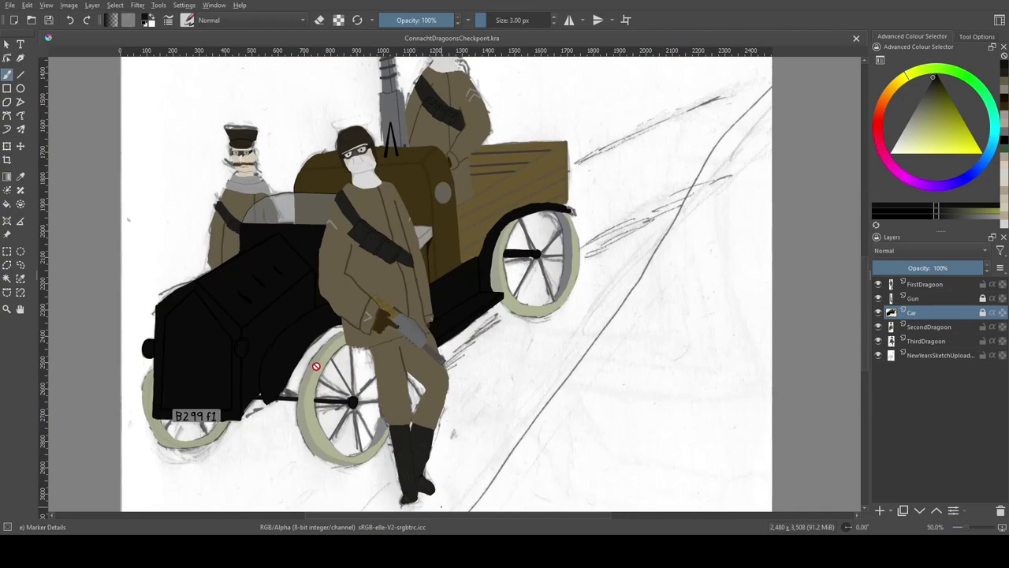
pyautogui.click(935, 355)
pyautogui.press('Insert')
pyautogui.scroll(-2, 489, 283)
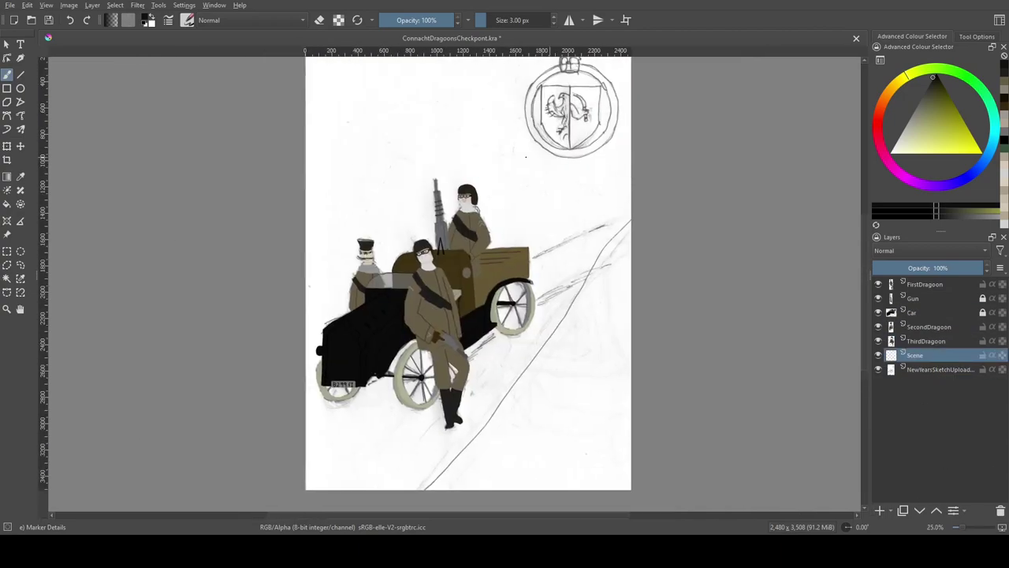
# Paint a light grey horizon line behind the car at 90 px on the Scene layer and fill the ground below it
pyautogui.press('l')
pyautogui.press('l')
pyautogui.press('l')
pyautogui.press('l')
pyautogui.press('l')
pyautogui.moveTo(497, 233); pyautogui.dragTo(550, 160)
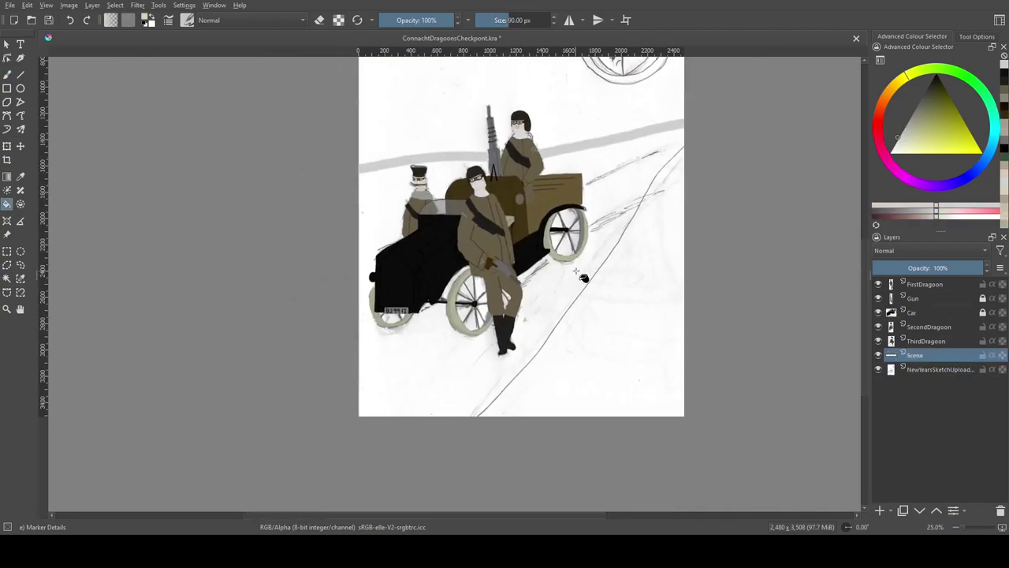
pyautogui.click(549, 160)
# Paint two tyre tracks running back from the rear wheel in mid grey at 47 px, with the Scene layer at 91% opacity
pyautogui.scroll(5, 605, 334)
pyautogui.press('[')
pyautogui.press('[')
pyautogui.moveTo(545, 219); pyautogui.dragTo(683, 145)
pyautogui.moveTo(668, 229); pyautogui.dragTo(805, 185)
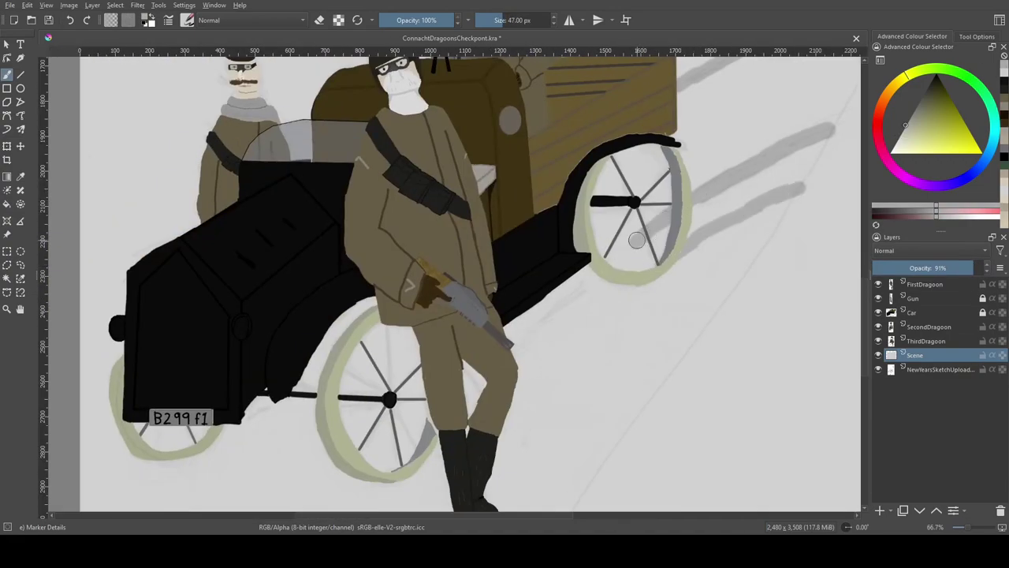
# Touch up the grey inner shading of the front wheel's tyre on the Car layer with a 13 px brush
pyautogui.scroll(4, 430, 434)
pyautogui.press('[')
pyautogui.keyDown('ctrl'); pyautogui.click(425, 431); pyautogui.keyUp('ctrl')
pyautogui.scroll(-3, 513, 355)
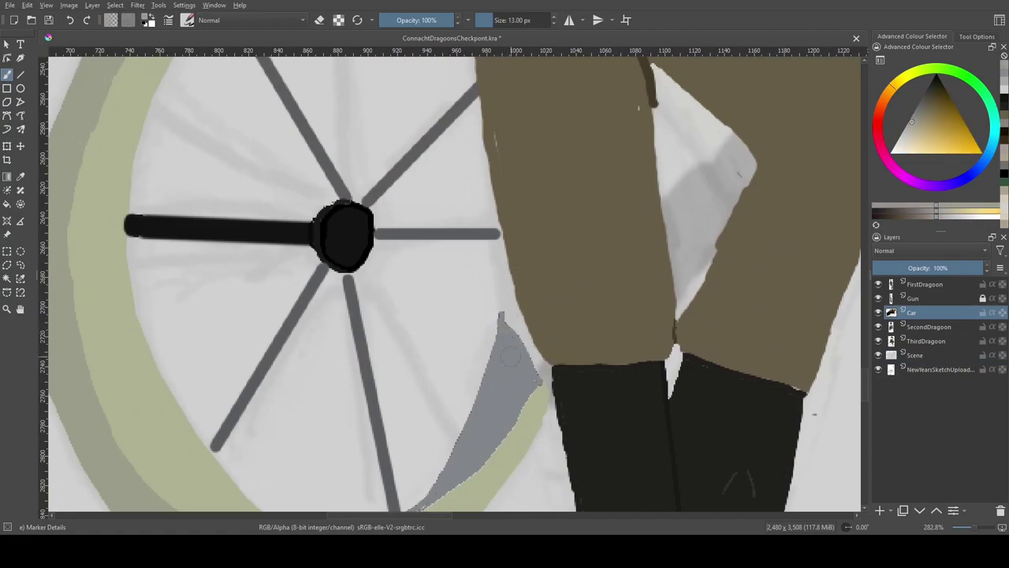
pyautogui.scroll(-3, 473, 299)
pyautogui.scroll(2, 514, 245)
pyautogui.press('[')
pyautogui.press('[')
pyautogui.press('[')
pyautogui.moveTo(514, 245); pyautogui.dragTo(321, 344)
pyautogui.keyDown('ctrl'); pyautogui.click(431, 267); pyautogui.keyUp('ctrl')
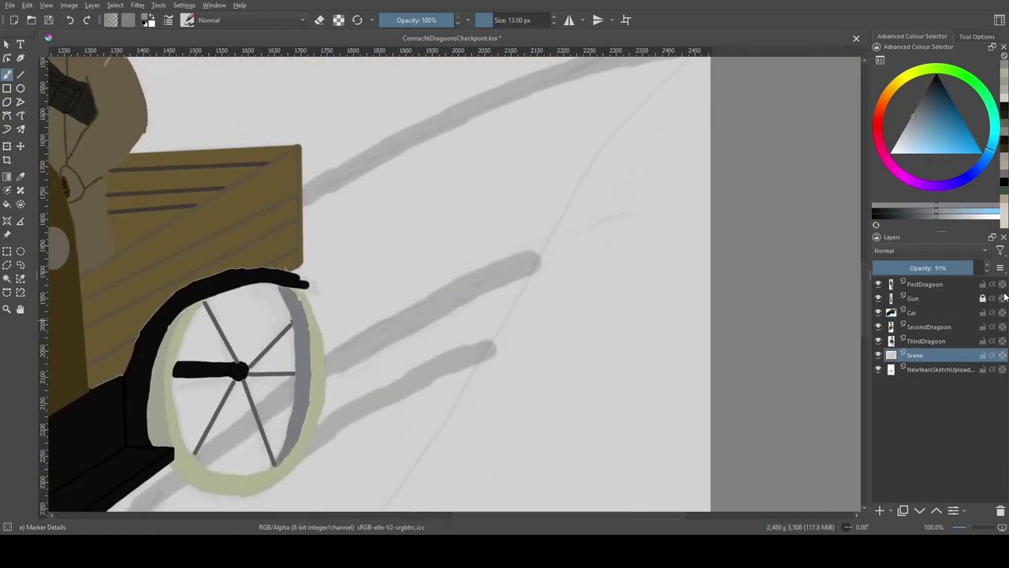
# Extend the tyre tracks to the canvas edge and add a fourth in mid grey at 38 px, with Scene at 94% opacity
pyautogui.moveTo(462, 344); pyautogui.dragTo(501, 345)
pyautogui.moveTo(528, 259); pyautogui.dragTo(710, 178)
pyautogui.scroll(-2, 623, 158)
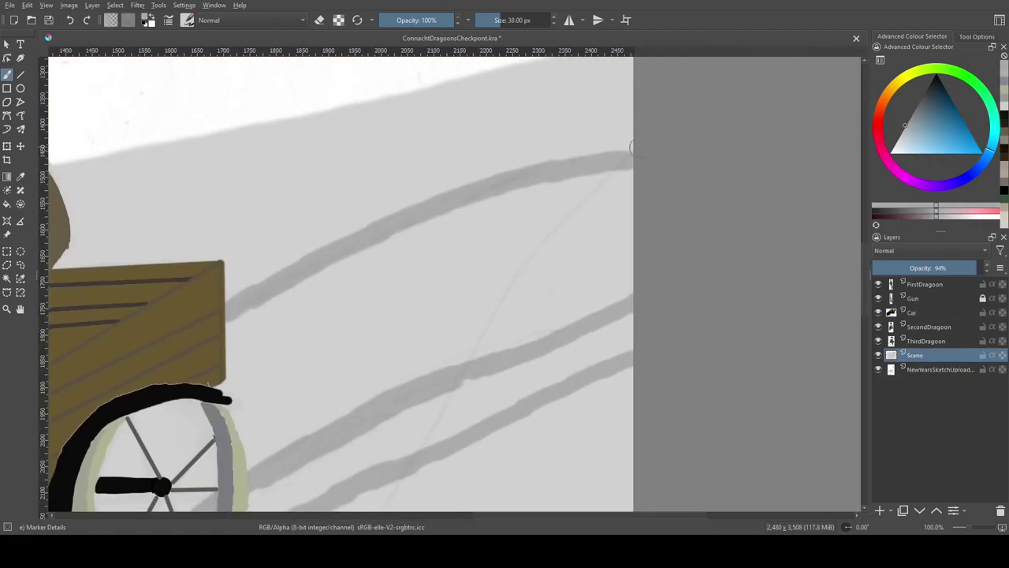
pyautogui.moveTo(530, 162); pyautogui.dragTo(733, 104)
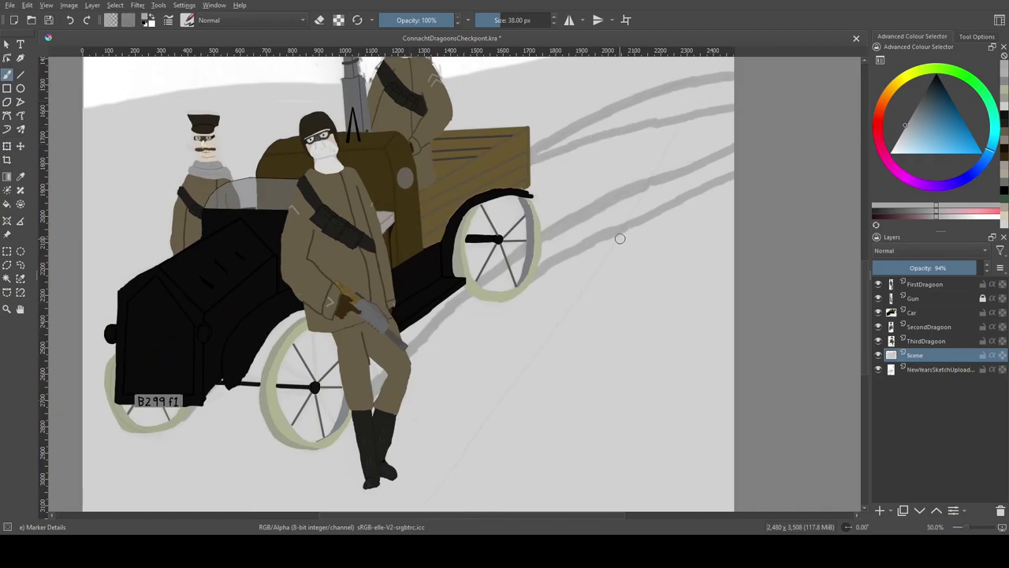
# Select the tyre tracks and try adding darker streaks inside them with the Texture Hair brush at 70 px
pyautogui.keyDown('shift'); pyautogui.click(623, 134); pyautogui.keyUp('shift')
pyautogui.press('b')
pyautogui.press('/')
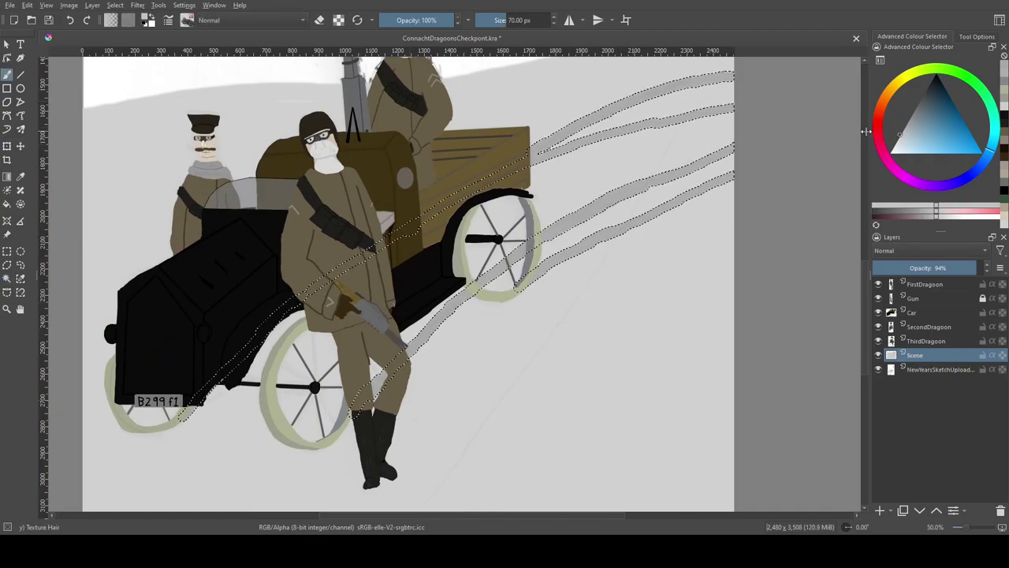
pyautogui.moveTo(552, 236); pyautogui.dragTo(678, 173)
pyautogui.moveTo(544, 150); pyautogui.dragTo(668, 77)
pyautogui.hotkey('ctrl', 'shift', 'a')
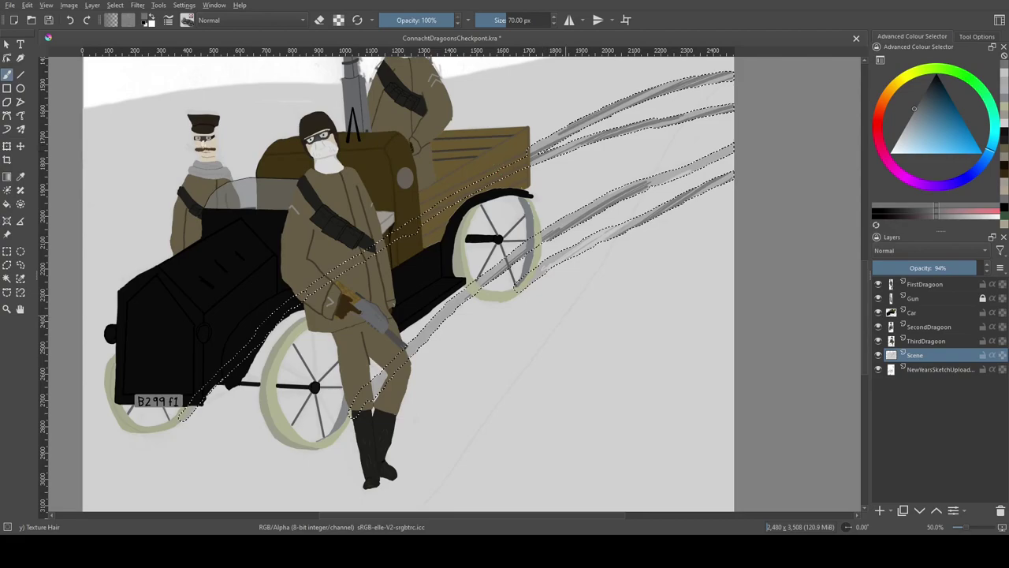
# Roughen the snowy horizon line in light grey with the Texture Snow Pile brush at 130 px
pyautogui.scroll(4, 536, 208)
pyautogui.scroll(-5, 521, 295)
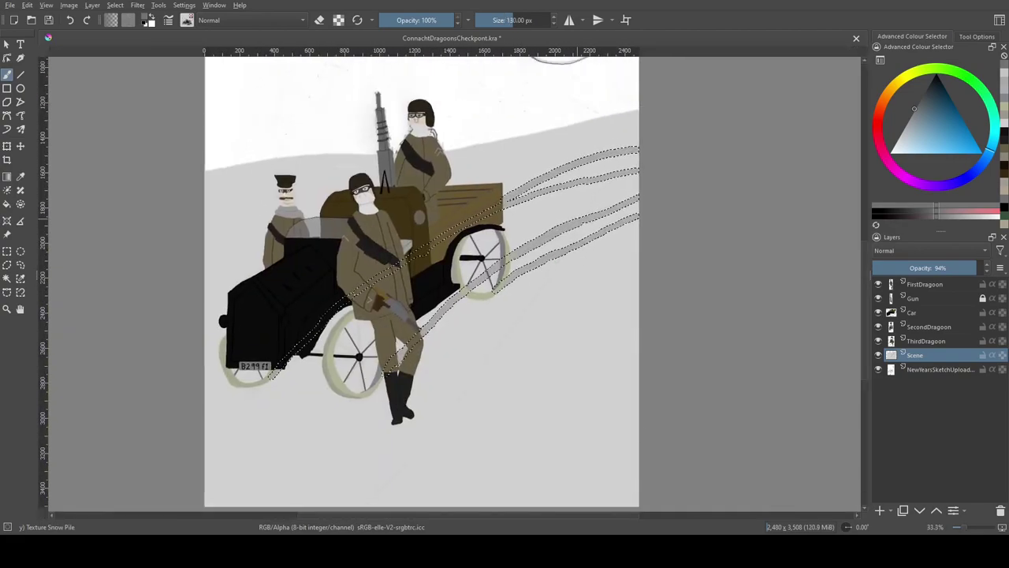
pyautogui.scroll(3, 496, 349)
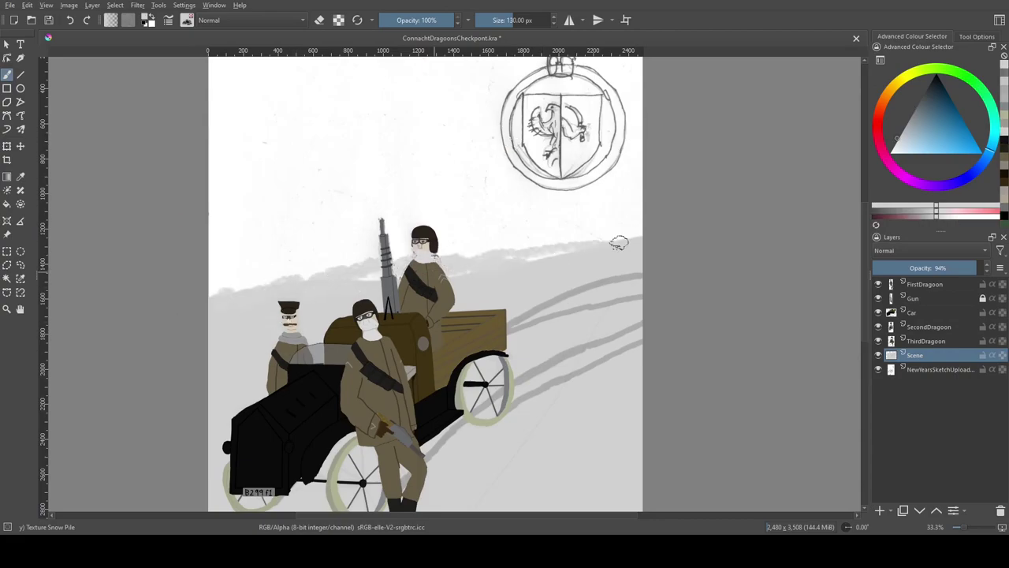
# Dab pale snow beside the leaning dragoon's legs with the Texture Snow Pile brush at 130 px
pyautogui.scroll(2, 473, 316)
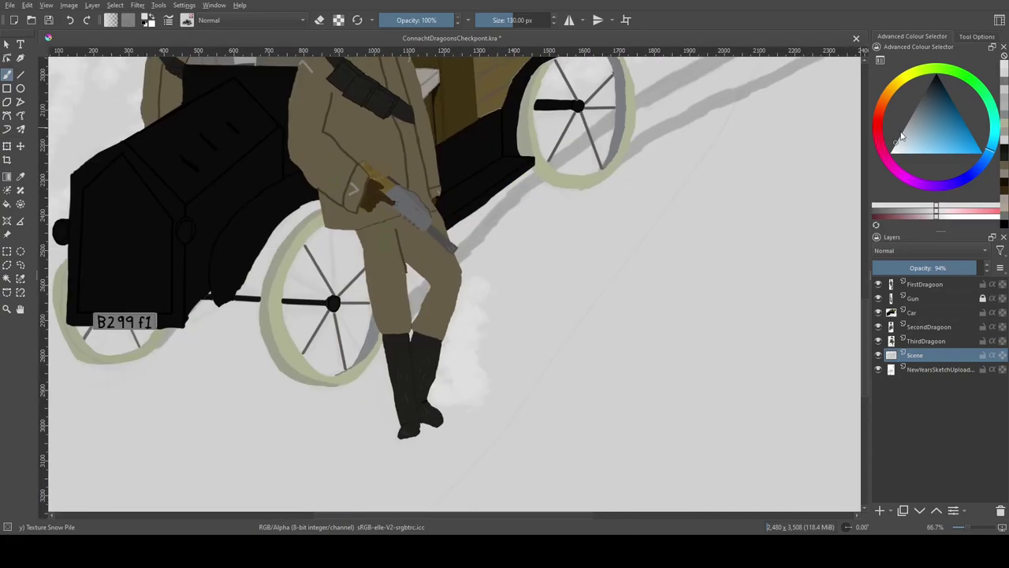
pyautogui.moveTo(454, 398); pyautogui.dragTo(505, 296)
pyautogui.scroll(3, 509, 289)
pyautogui.scroll(3, 744, 247)
pyautogui.scroll(-3, 443, 292)
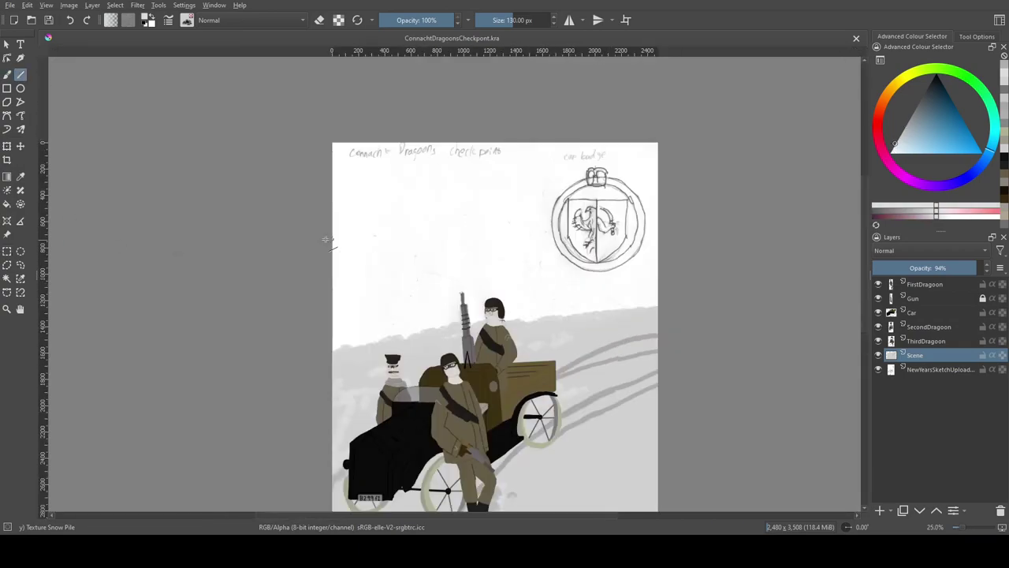
# Extend the pale snow field upward on the Scene layer and paint a blue-grey sky above a rough horizon
pyautogui.moveTo(329, 244); pyautogui.dragTo(570, 318)
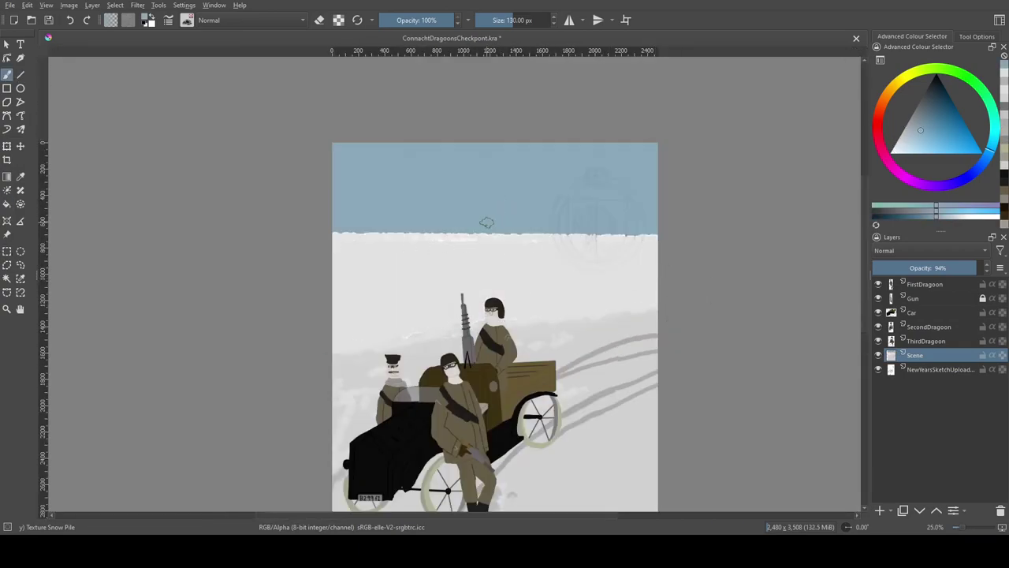
pyautogui.scroll(-2, 442, 316)
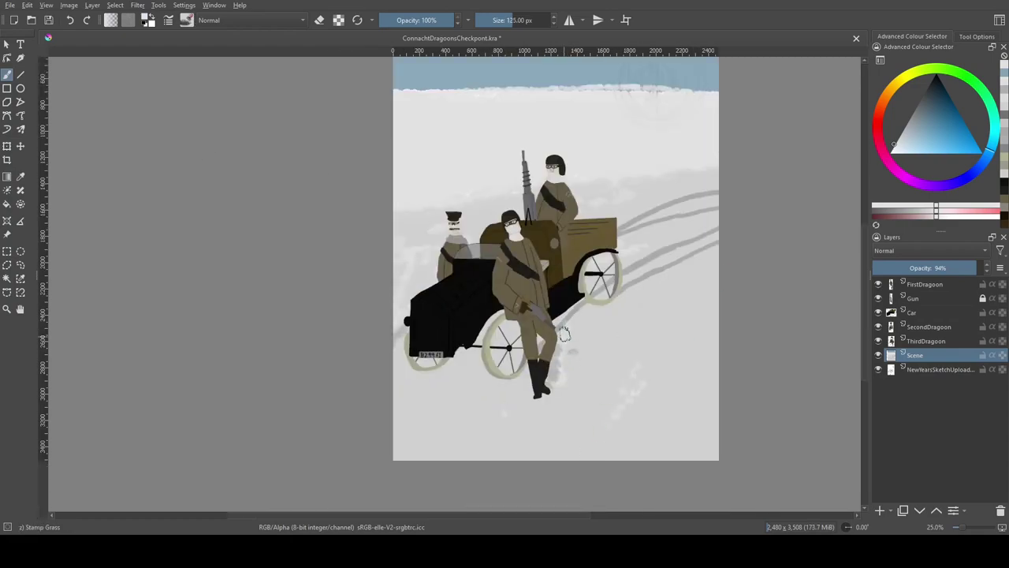
pyautogui.scroll(-2, 442, 363)
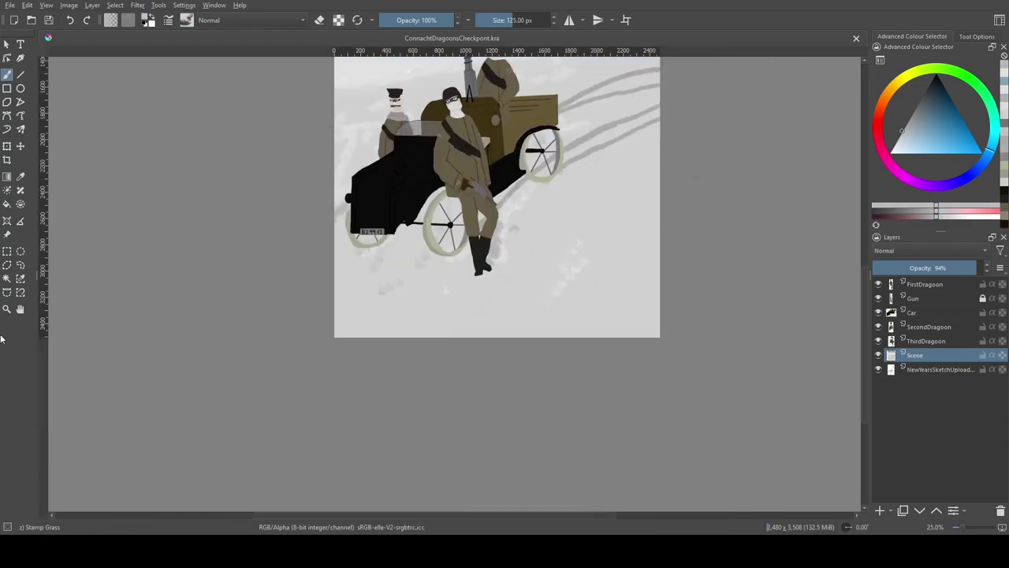
# Reselect the lower-right snow area and try stamping grey grass with the Stamp Grass Patch brush at 320 px
pyautogui.scroll(2, 446, 350)
pyautogui.hotkey('ctrl', 'shift', 'd')
pyautogui.press('b')
pyautogui.keyDown('ctrl'); pyautogui.click(595, 297); pyautogui.keyUp('ctrl')
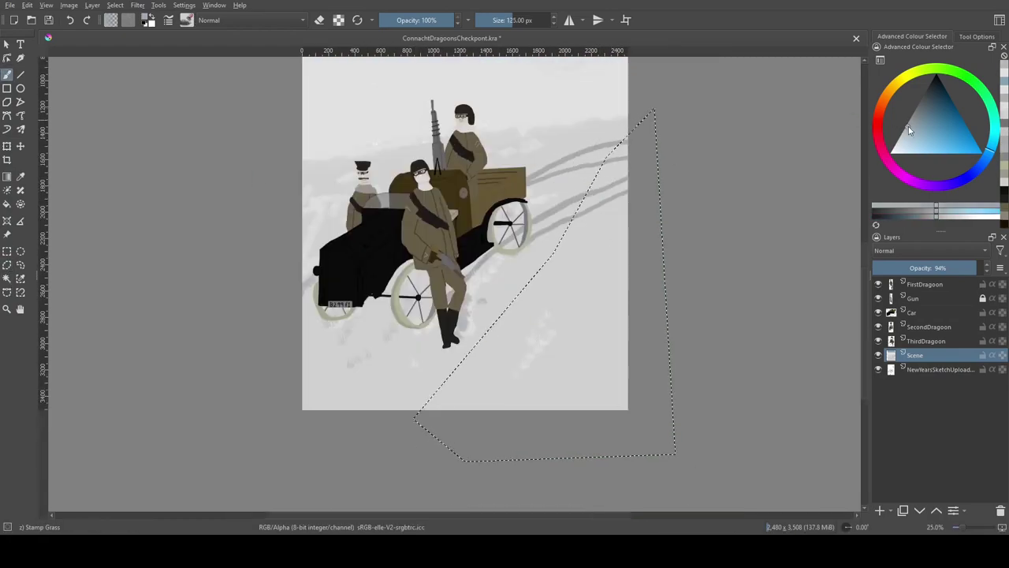
pyautogui.moveTo(595, 297); pyautogui.dragTo(524, 383)
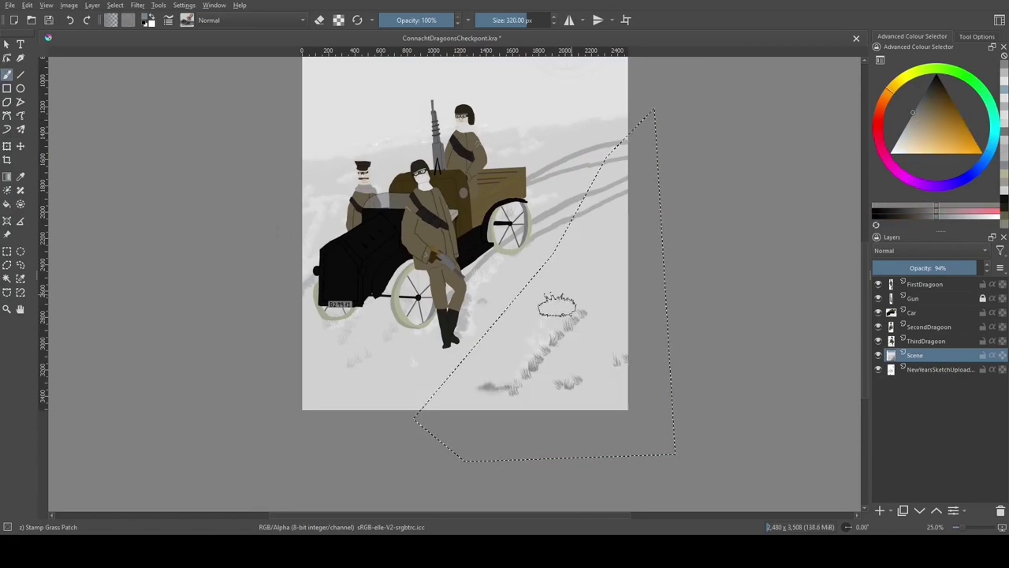
pyautogui.hotkey('ctrl', 'z')
# Shade the selected lower-right snow with a lighter grey, replacing the first attempt, and save the drawing
pyautogui.press('/')
pyautogui.moveTo(563, 338); pyautogui.dragTo(507, 395)
pyautogui.click(901, 133)
pyautogui.hotkey('ctrl', 'z')
pyautogui.moveTo(544, 315)
pyautogui.mouseDown()
pyautogui.moveTo(555, 392)
pyautogui.moveTo(617, 355)
pyautogui.mouseUp()
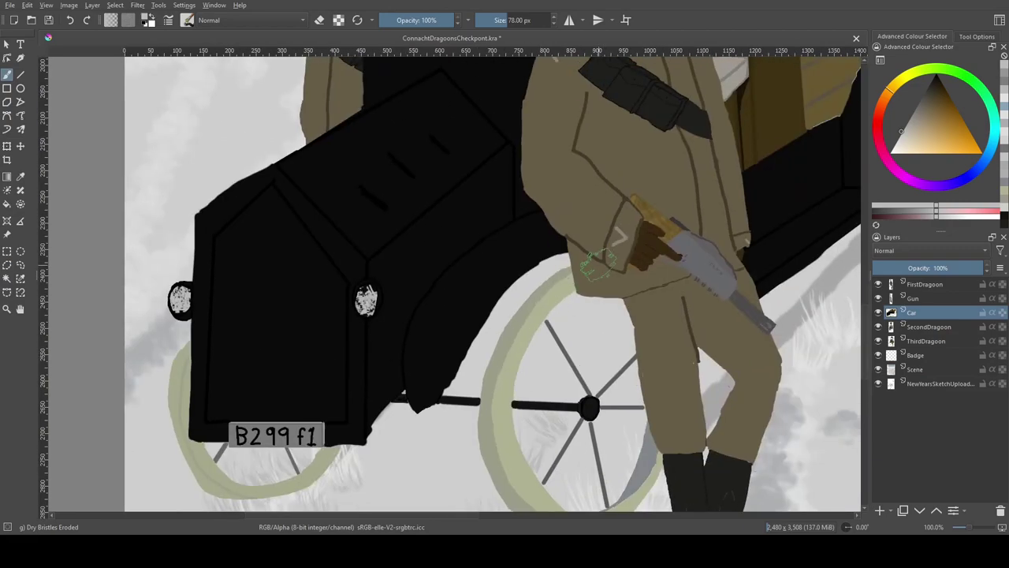
pyautogui.hotkey('ctrl', 's')
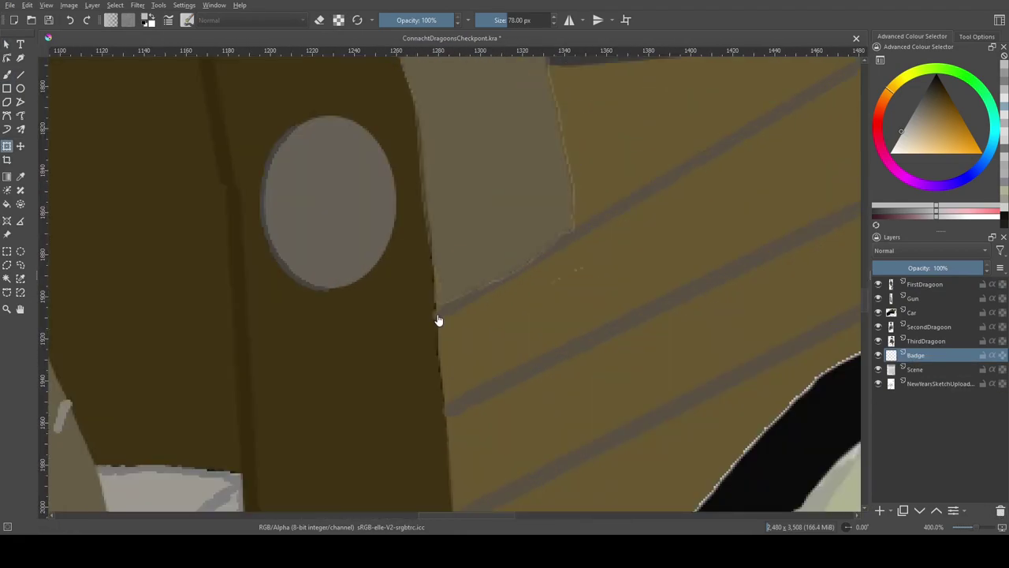
# Draw a split shield with an eagle and an arm in the car's oval badge on the Car layer, using Marker Details at 2 px in dark brown
pyautogui.click(911, 313)
pyautogui.click(931, 93)
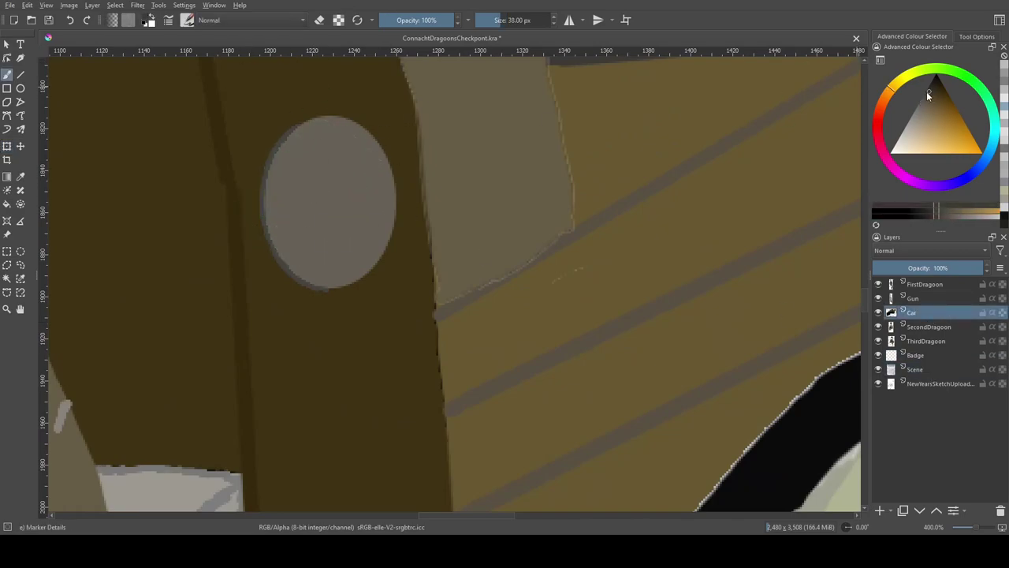
pyautogui.press('[')
pyautogui.moveTo(284, 151); pyautogui.dragTo(289, 172)
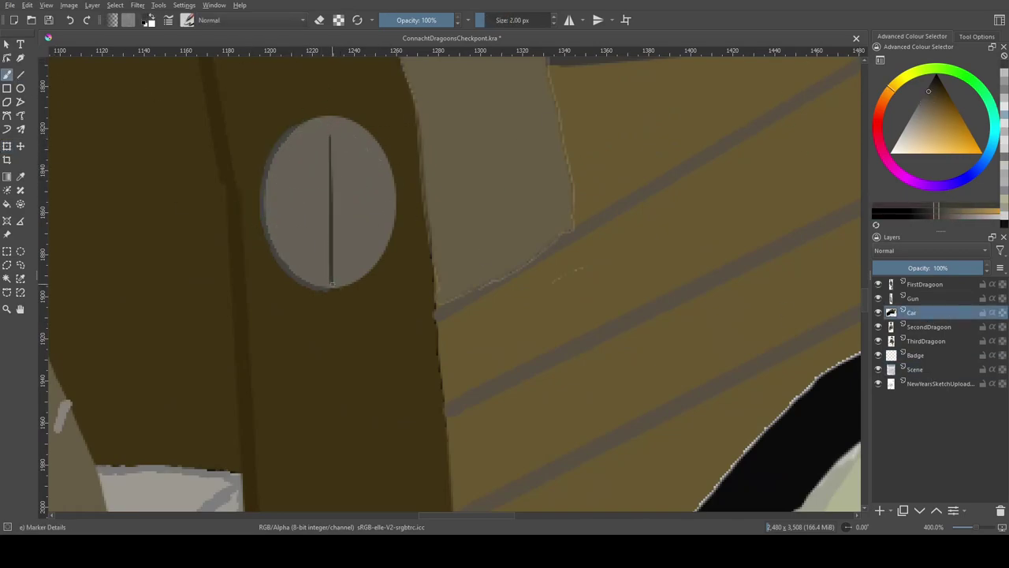
pyautogui.moveTo(281, 188); pyautogui.dragTo(331, 282)
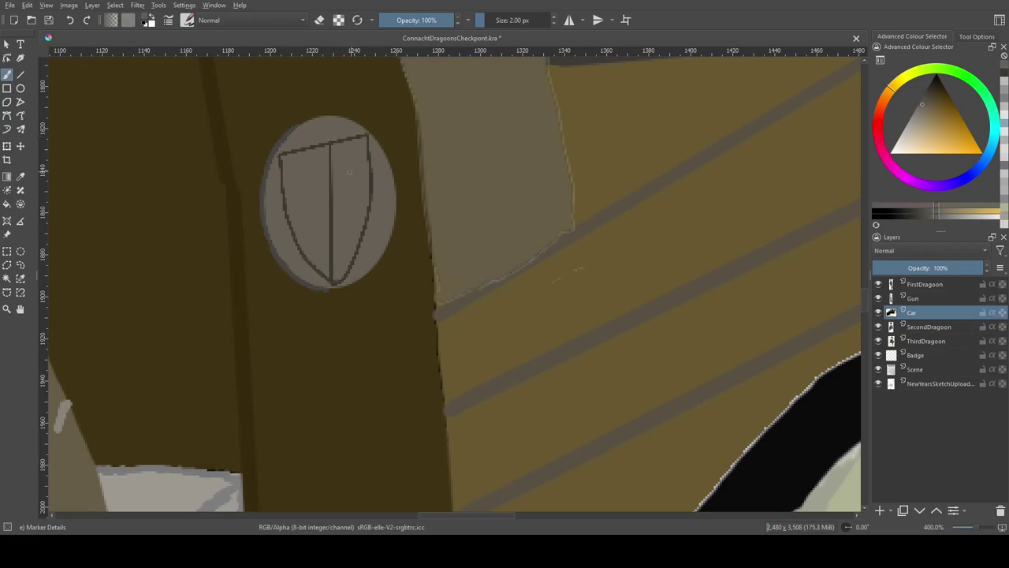
pyautogui.moveTo(332, 174); pyautogui.dragTo(345, 204)
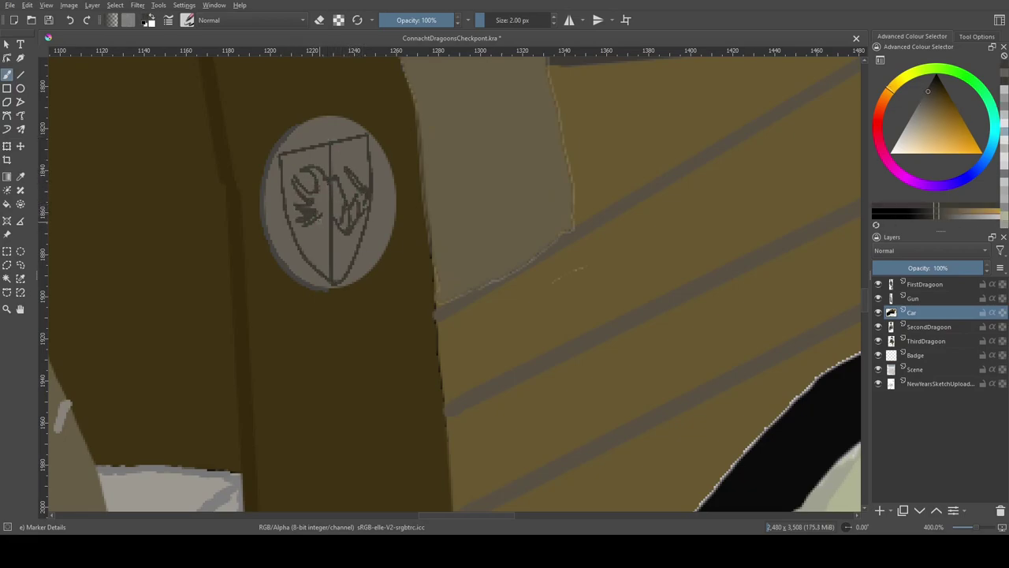
# Colour the badge's eagle black with pale grey beak and leg, fill the arm pale grey, and save the drawing
pyautogui.keyDown('ctrl'); pyautogui.click(491, 149); pyautogui.keyUp('ctrl')
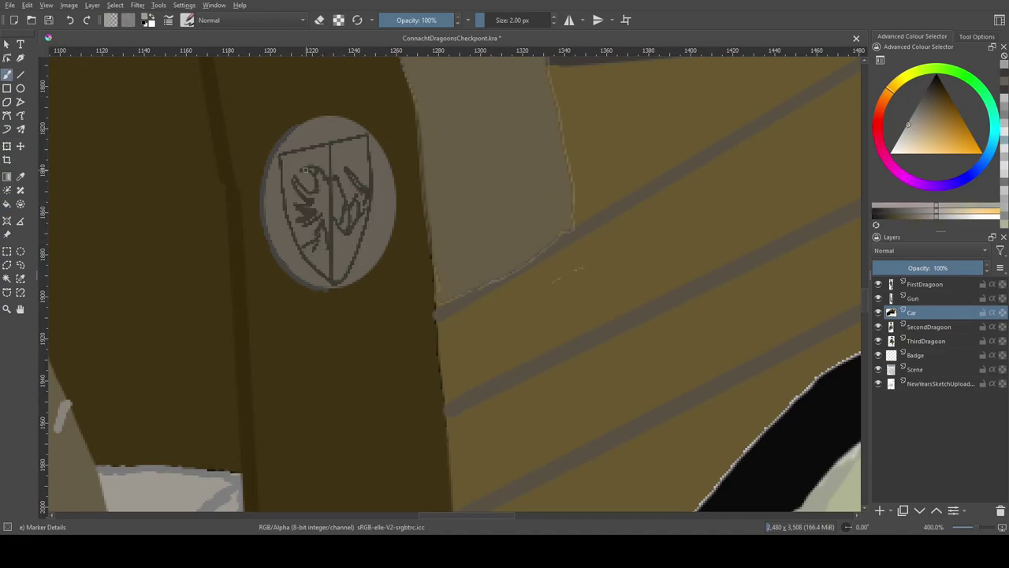
pyautogui.keyDown('ctrl'); pyautogui.click(309, 171); pyautogui.keyUp('ctrl')
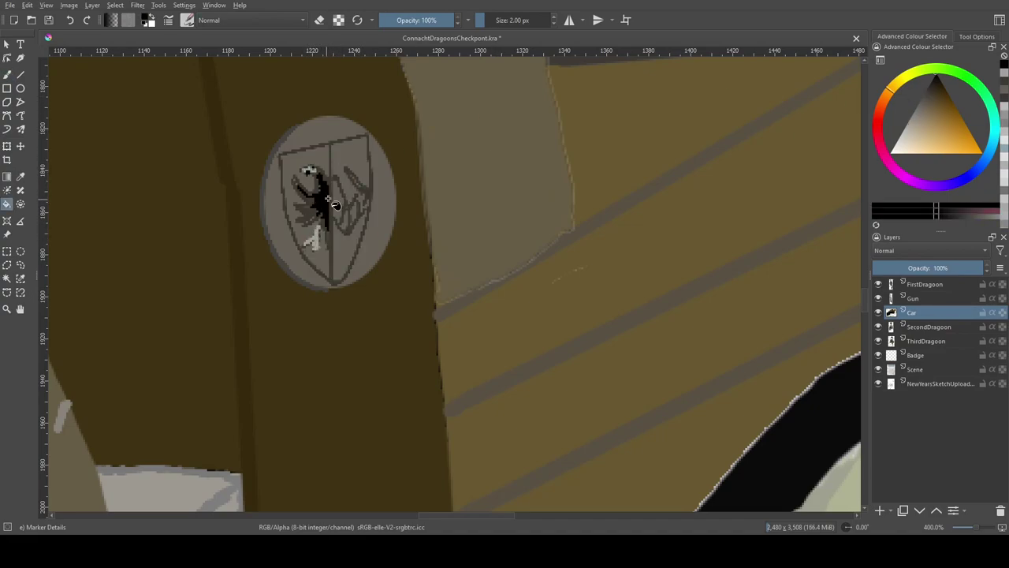
pyautogui.keyDown('ctrl'); pyautogui.click(309, 172); pyautogui.keyUp('ctrl')
pyautogui.press('f')
pyautogui.click(341, 203)
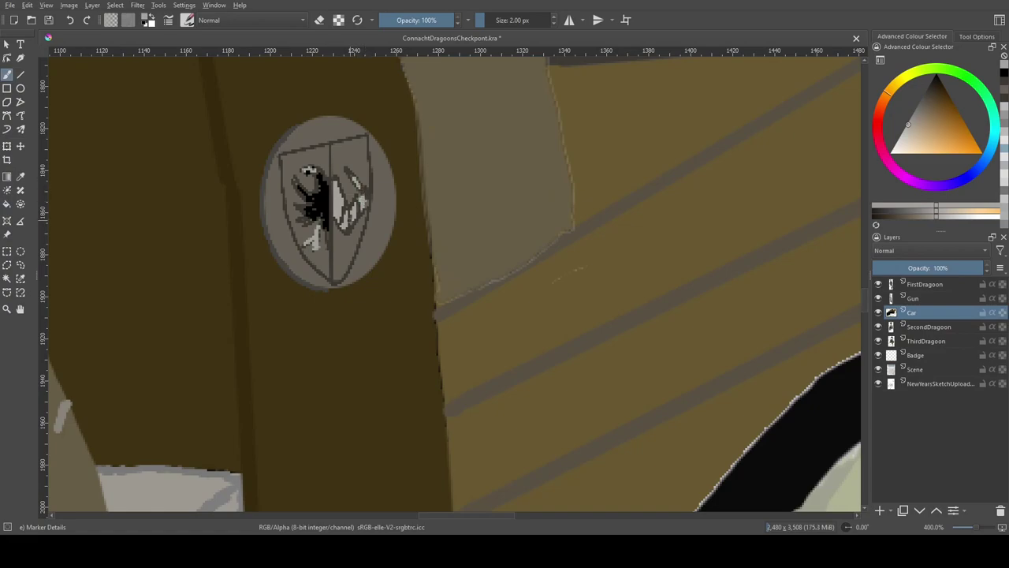
pyautogui.scroll(-10, 453, 279)
pyautogui.hotkey('ctrl', 's')
# Select the area around the car's rear mudguard and fill it with black on the Car layer
pyautogui.scroll(5, 604, 345)
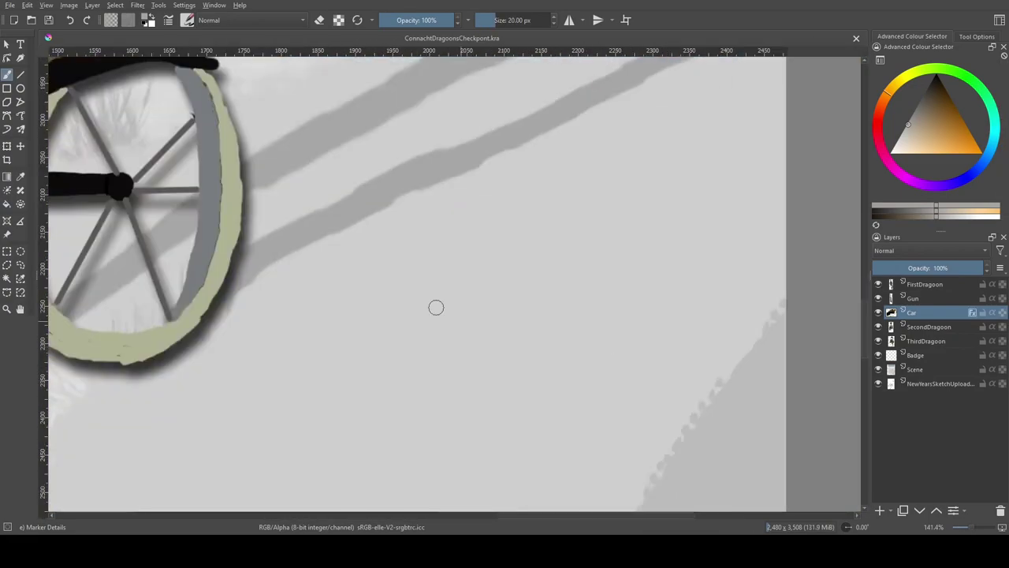
pyautogui.hotkey('ctrl', 'r')
pyautogui.moveTo(373, 278)
pyautogui.mouseDown()
pyautogui.moveTo(551, 98)
pyautogui.moveTo(548, 86)
pyautogui.moveTo(412, 102)
pyautogui.moveTo(348, 148)
pyautogui.moveTo(355, 341)
pyautogui.mouseUp()
pyautogui.press('f')
pyautogui.click(376, 229)
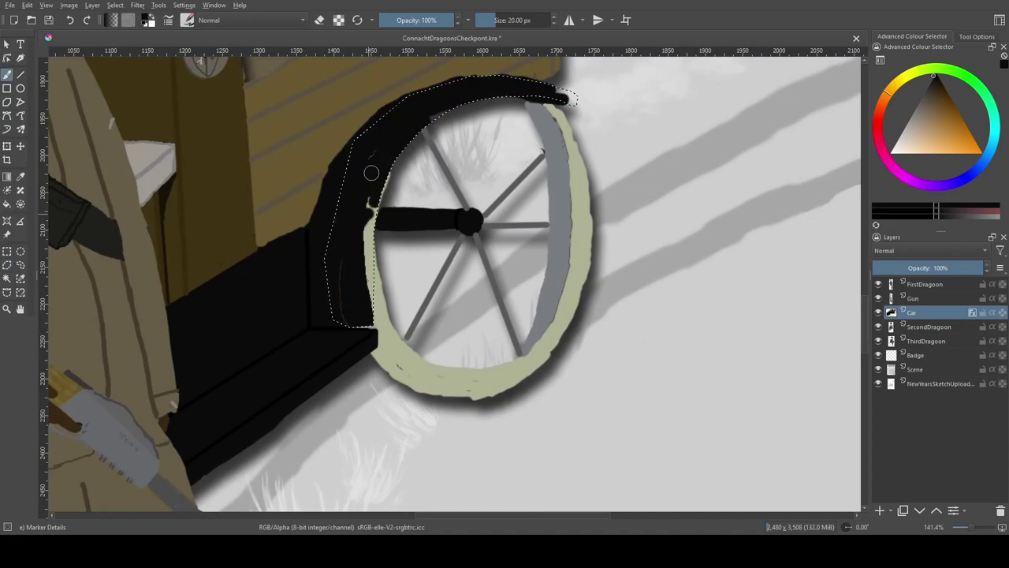
# Retouch the rear mudguard and adjoining bodywork in black with the Marker Details brush at 7 px
pyautogui.press('b')
pyautogui.scroll(5, 419, 245)
pyautogui.press('[')
pyautogui.press('[')
pyautogui.press('[')
pyautogui.moveTo(309, 276)
pyautogui.mouseDown()
pyautogui.moveTo(418, 271)
pyautogui.moveTo(379, 376)
pyautogui.mouseUp()
pyautogui.moveTo(419, 55)
pyautogui.mouseDown()
pyautogui.moveTo(419, 268)
pyautogui.moveTo(401, 208)
pyautogui.mouseUp()
pyautogui.scroll(-8, 400, 207)
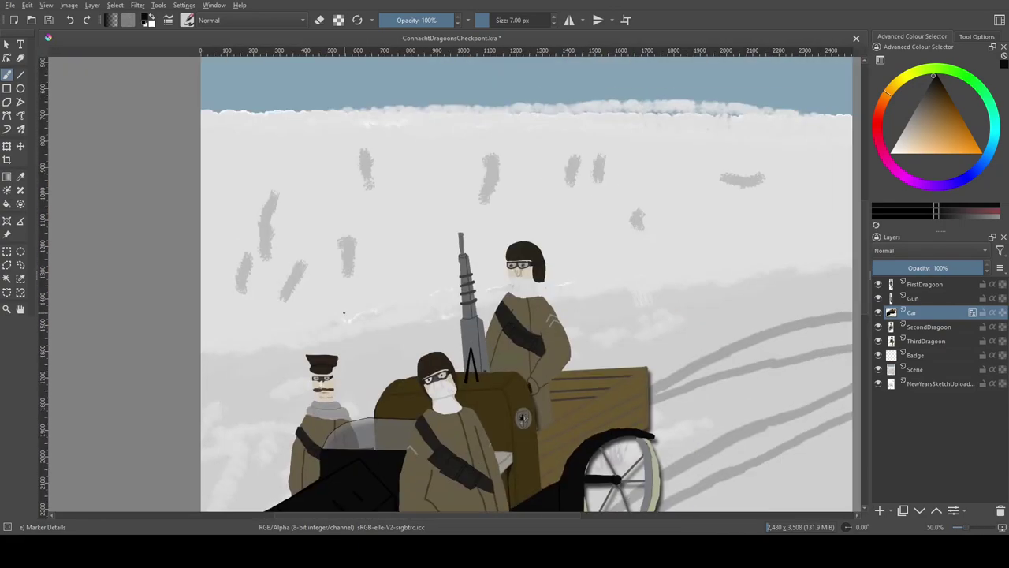
# Speckle the distant snow on the Scene layer in light grey with Texture Random Particles at 175 px and 58% opacity
pyautogui.moveTo(344, 313); pyautogui.dragTo(240, 412)
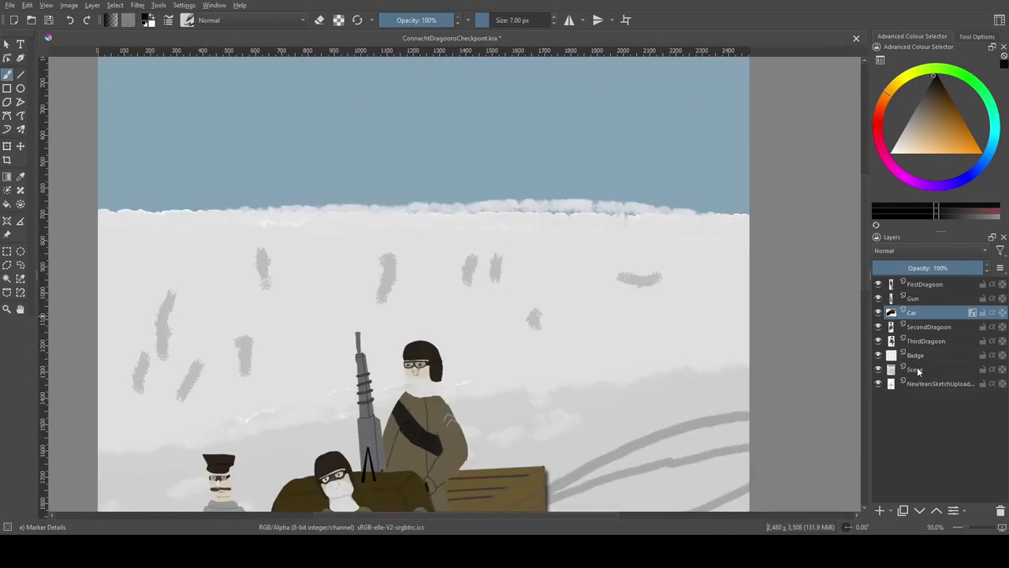
pyautogui.keyDown('ctrl'); pyautogui.click(565, 282); pyautogui.keyUp('ctrl')
pyautogui.press('/')
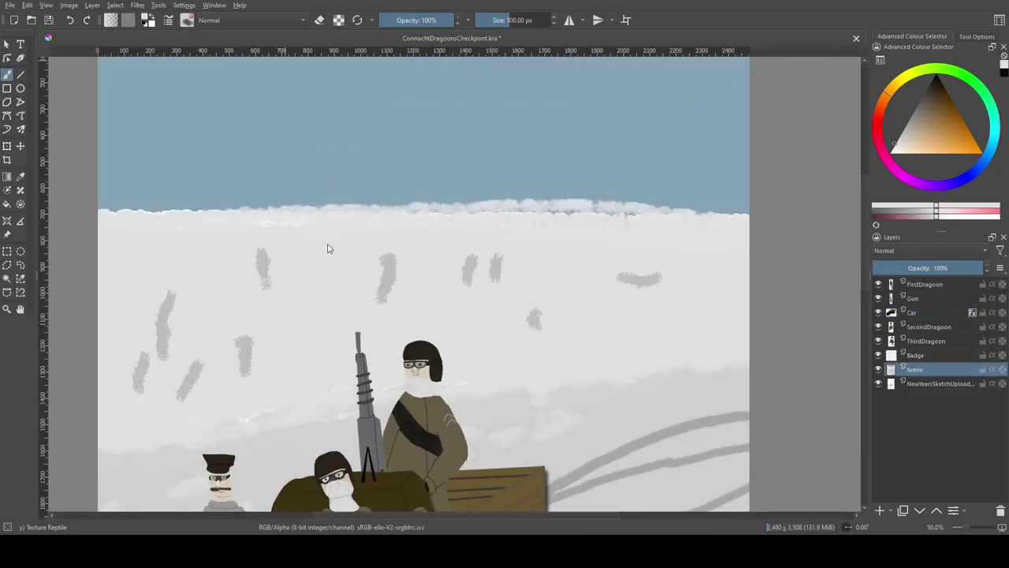
pyautogui.keyDown('ctrl'); pyautogui.click(597, 257); pyautogui.keyUp('ctrl')
pyautogui.rightClick(597, 257)
pyautogui.click(450, 75)
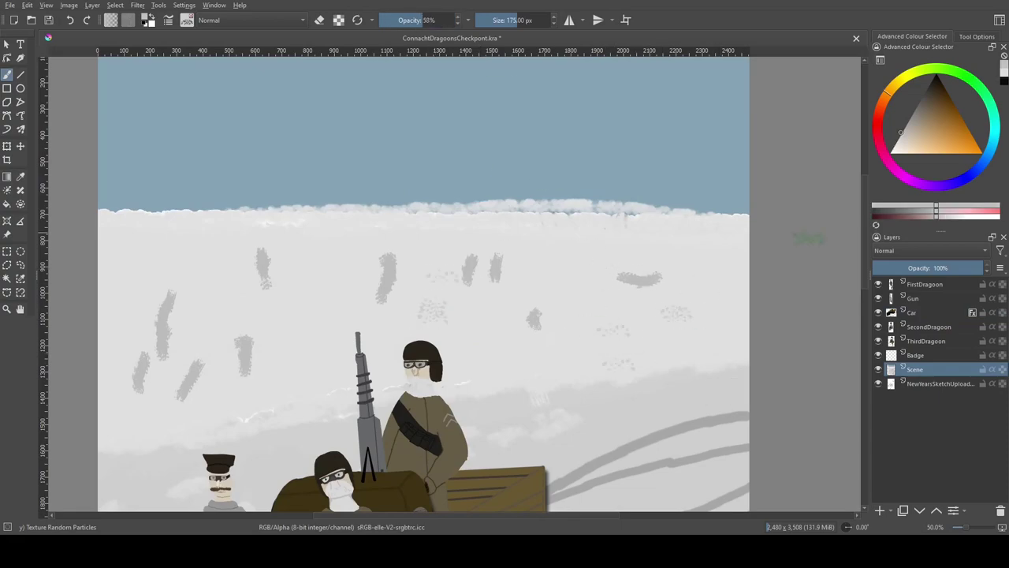
# Try dabbing grey patches on the snow above the mounted gun with the Texture Big brush at 93.92 px
pyautogui.keyDown('ctrl'); pyautogui.click(687, 233); pyautogui.keyUp('ctrl')
pyautogui.press('/')
pyautogui.moveTo(541, 101)
pyautogui.mouseDown()
pyautogui.moveTo(607, 169)
pyautogui.moveTo(473, 110)
pyautogui.mouseUp()
pyautogui.moveTo(360, 326); pyautogui.dragTo(154, 174)
pyautogui.moveTo(451, 270); pyautogui.dragTo(444, 213)
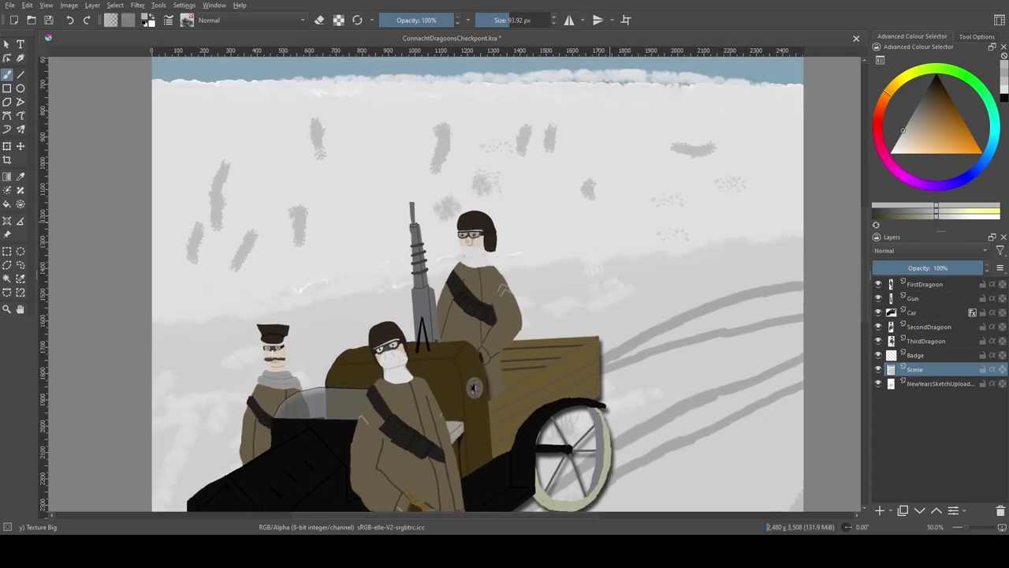
# Add shadow layer styles to the ThirdDragoon, FirstDragoon and SecondDragoon layers
pyautogui.scroll(4, 481, 236)
pyautogui.click(927, 341)
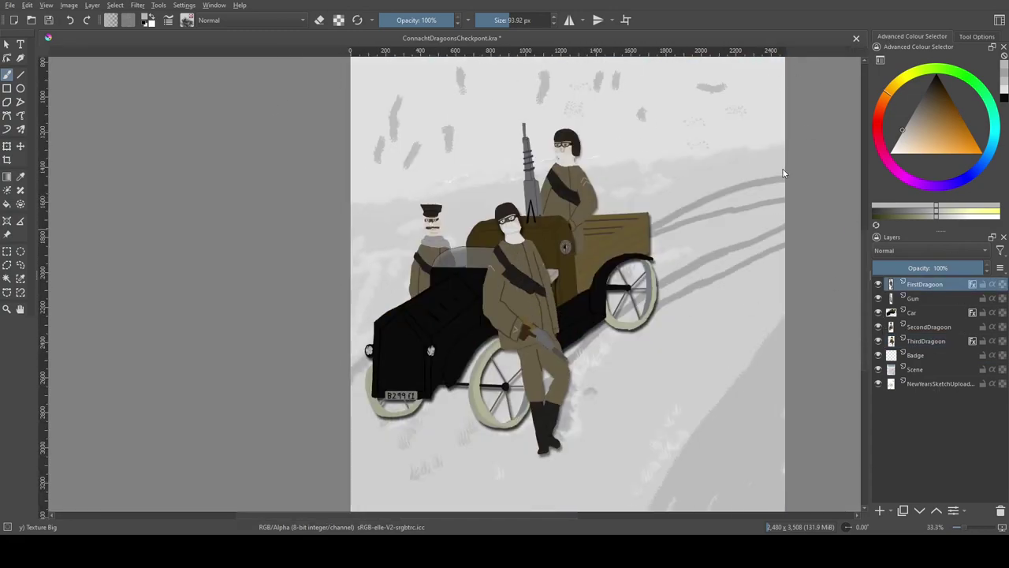
pyautogui.click(922, 328)
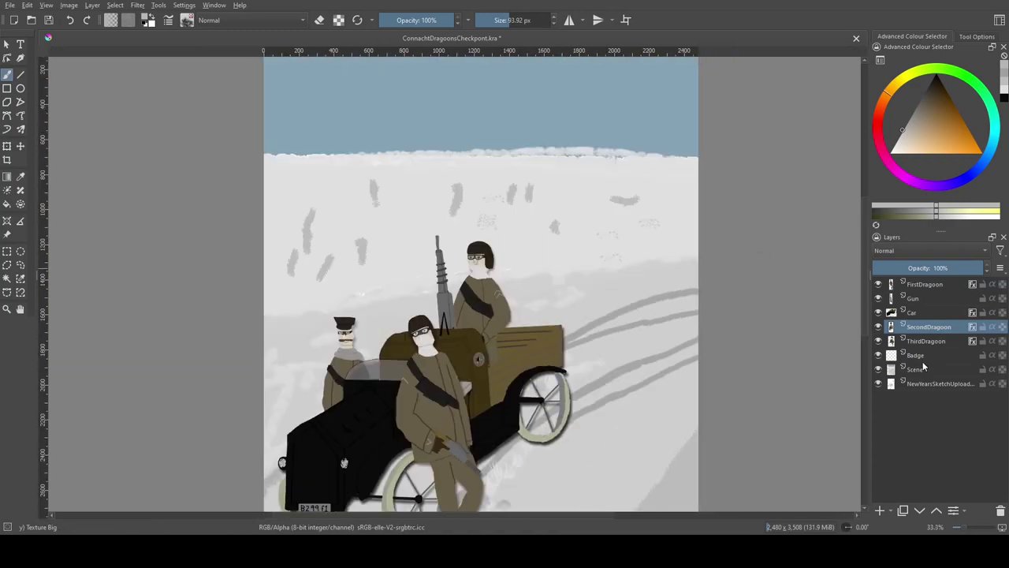
# Try out layer styles on the Scene layer and give the Gun layer a shadow style, saving the drawing in between
pyautogui.click(937, 370)
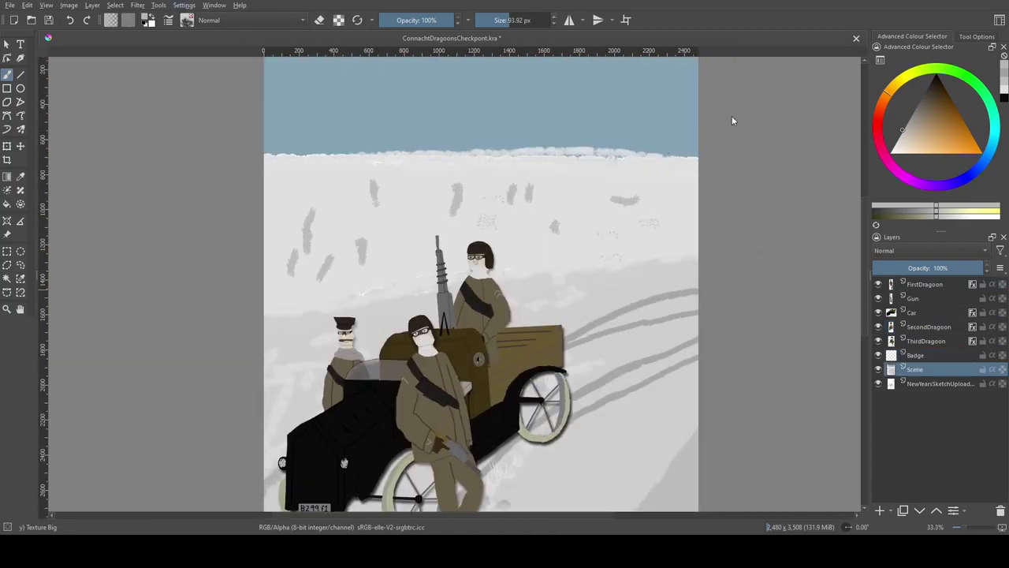
pyautogui.hotkey('ctrl', 's')
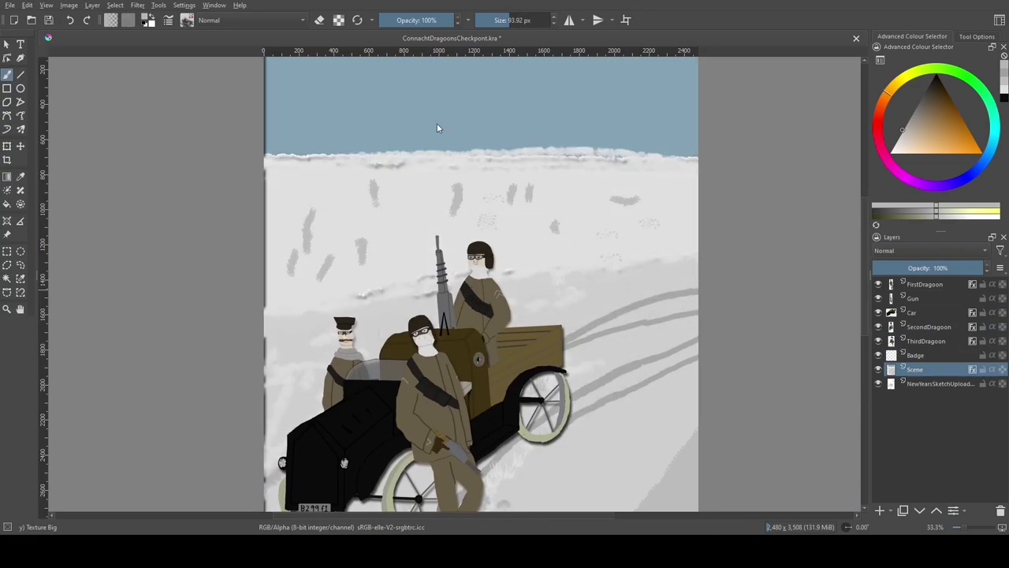
pyautogui.click(933, 298)
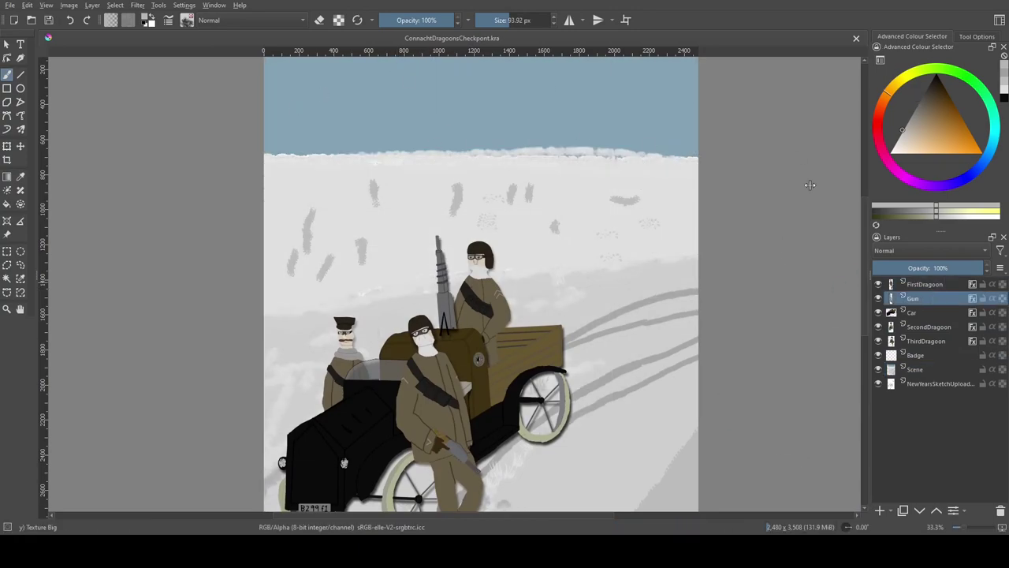
pyautogui.hotkey('ctrl', 'z')
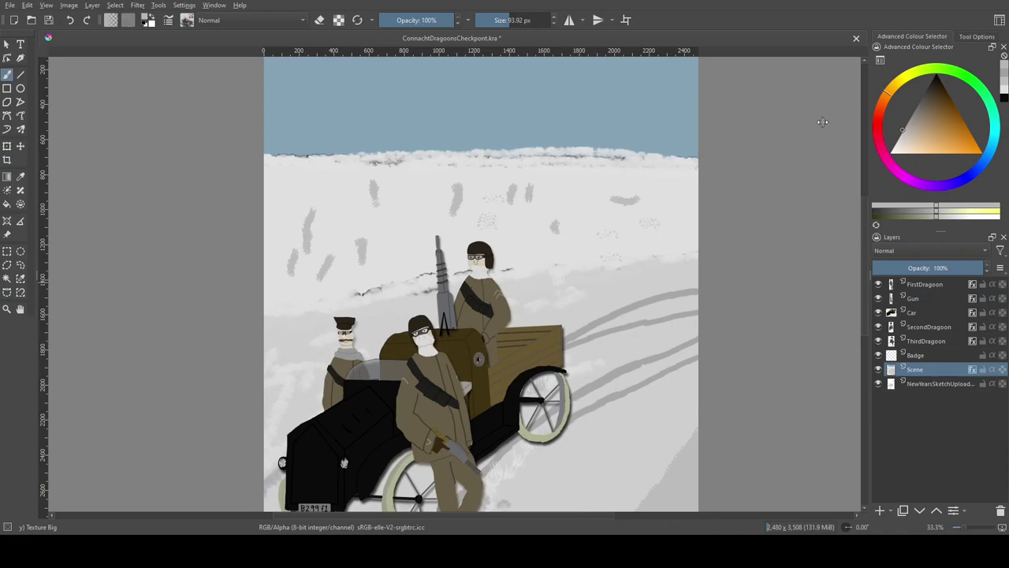